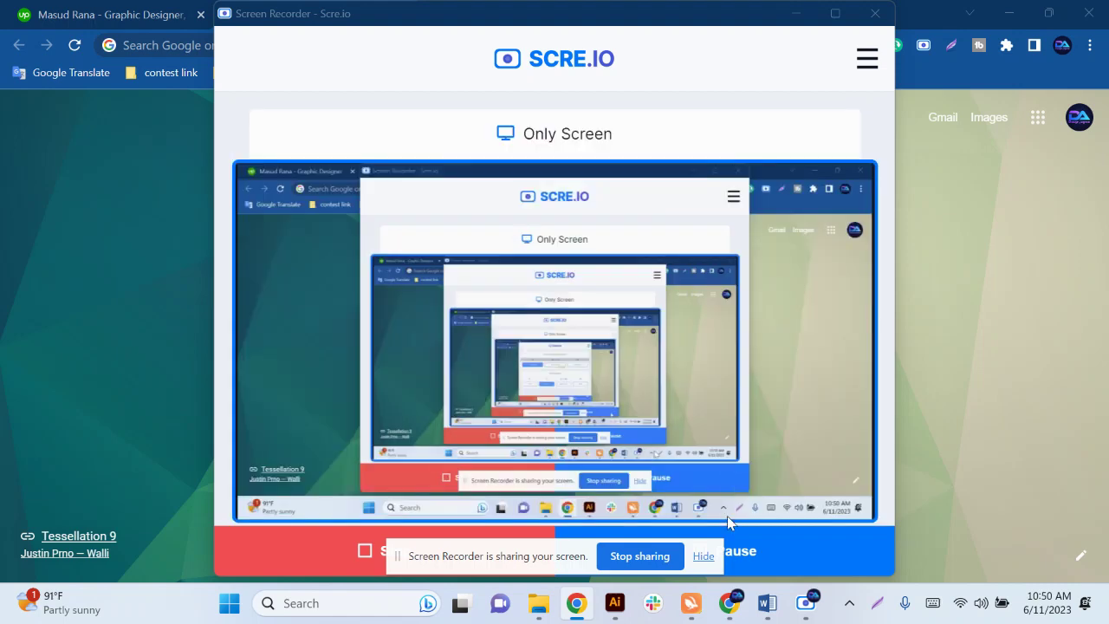
Step: Hide the sharing bar, minimize Scre.io and Chrome, and open 'Graphic design class module'
{"action": "left_click", "coordinate": [703, 556]}
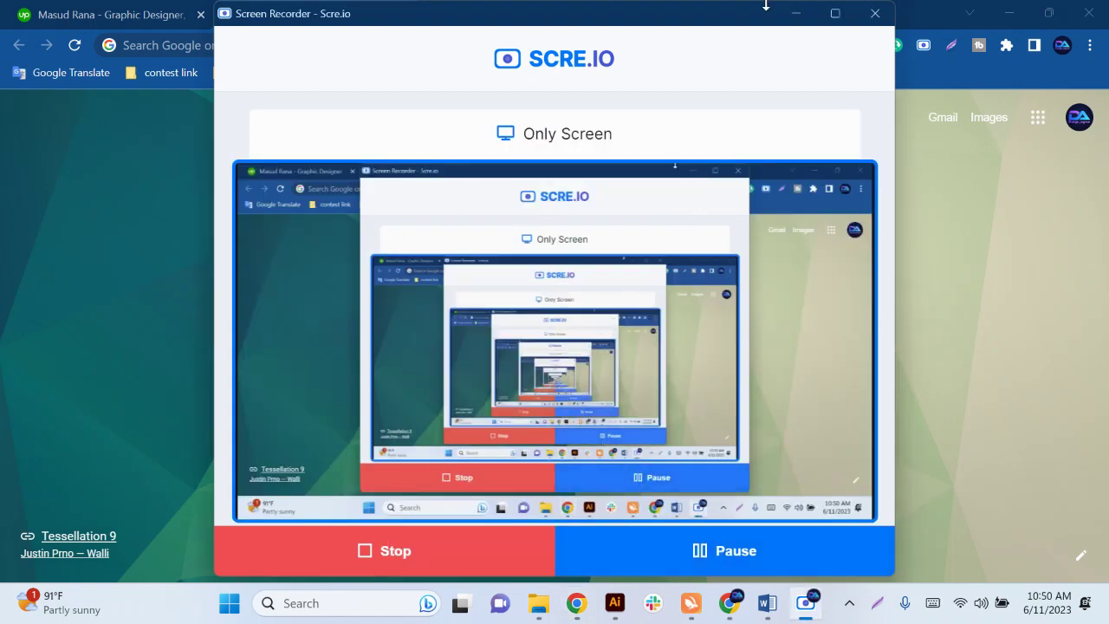
{"action": "left_click", "coordinate": [796, 13]}
{"action": "left_click", "coordinate": [1019, 23]}
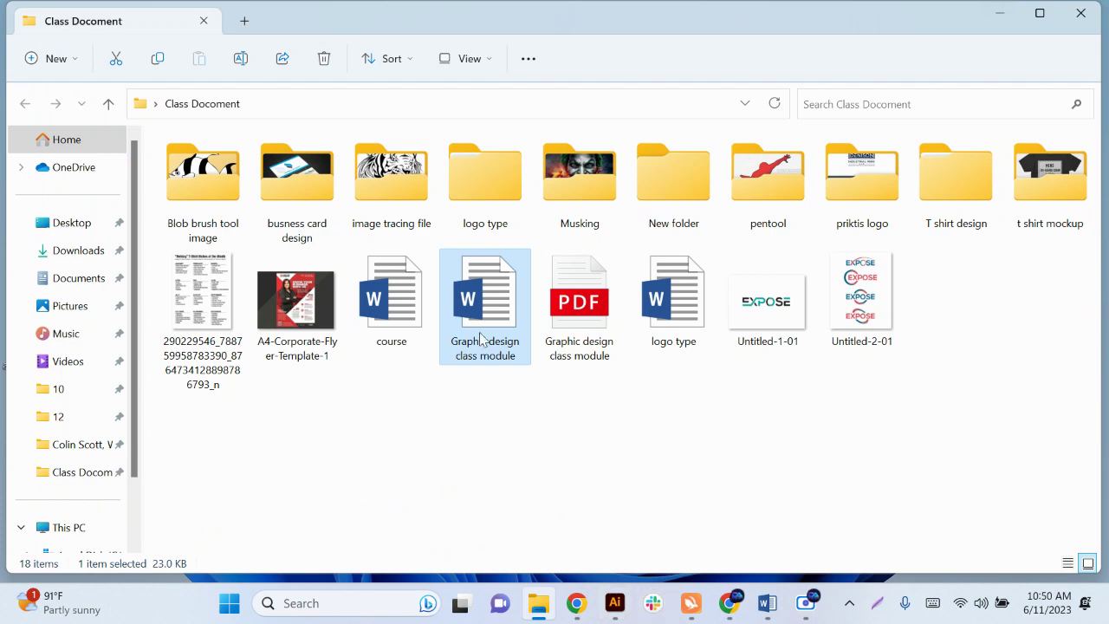
{"action": "double_click", "coordinate": [484, 340]}
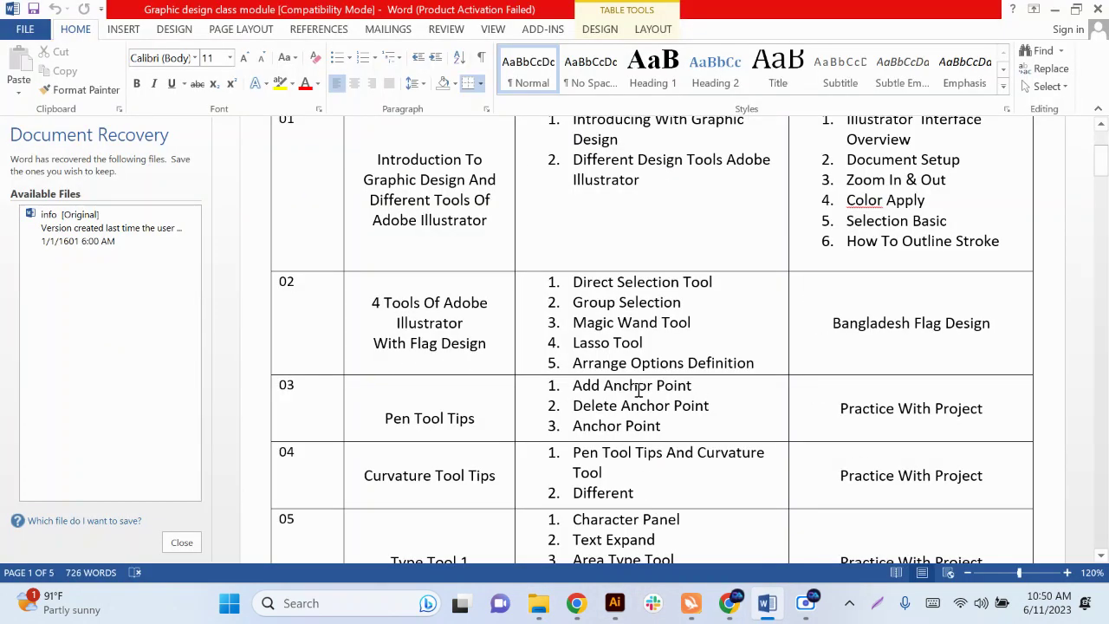
{"action": "scroll", "coordinate": [641, 389], "scroll_direction": "up", "scroll_amount": 3}
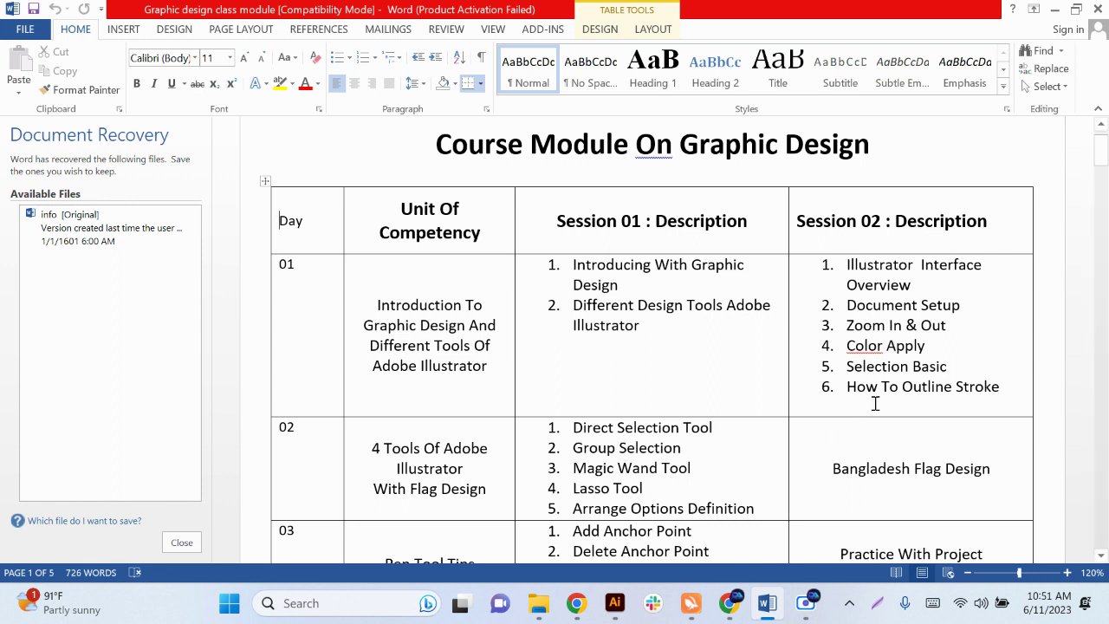
Step: Highlight the 'Zoom In & Out' topic in Word, then switch to the blank Illustrator document
{"action": "left_click_drag", "start_coordinate": [845, 323], "coordinate": [949, 327]}
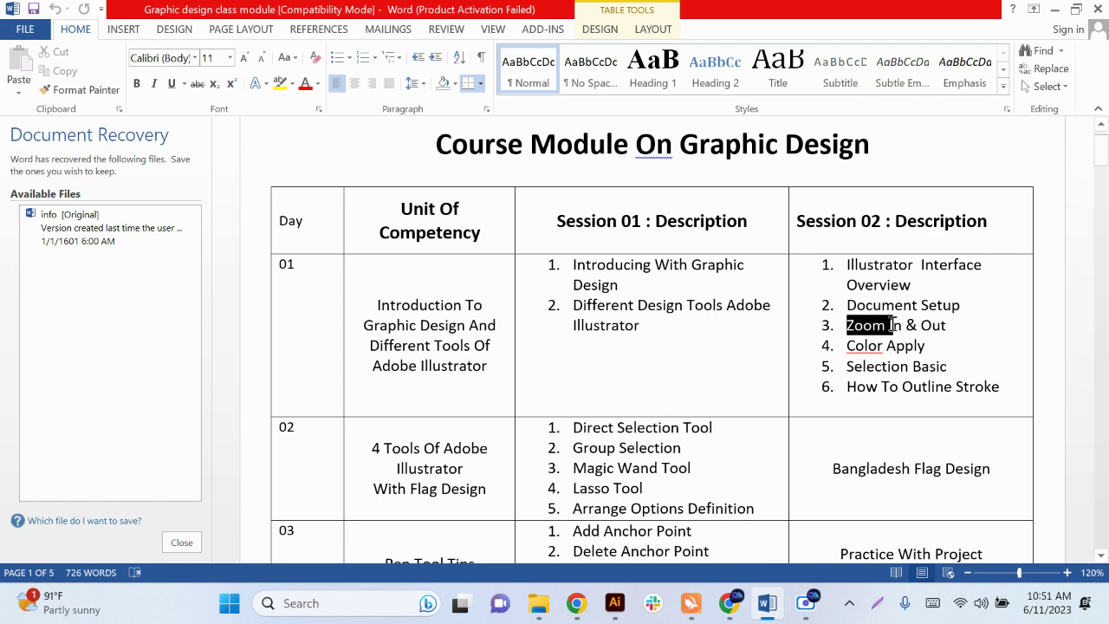
{"action": "left_click", "coordinate": [948, 327]}
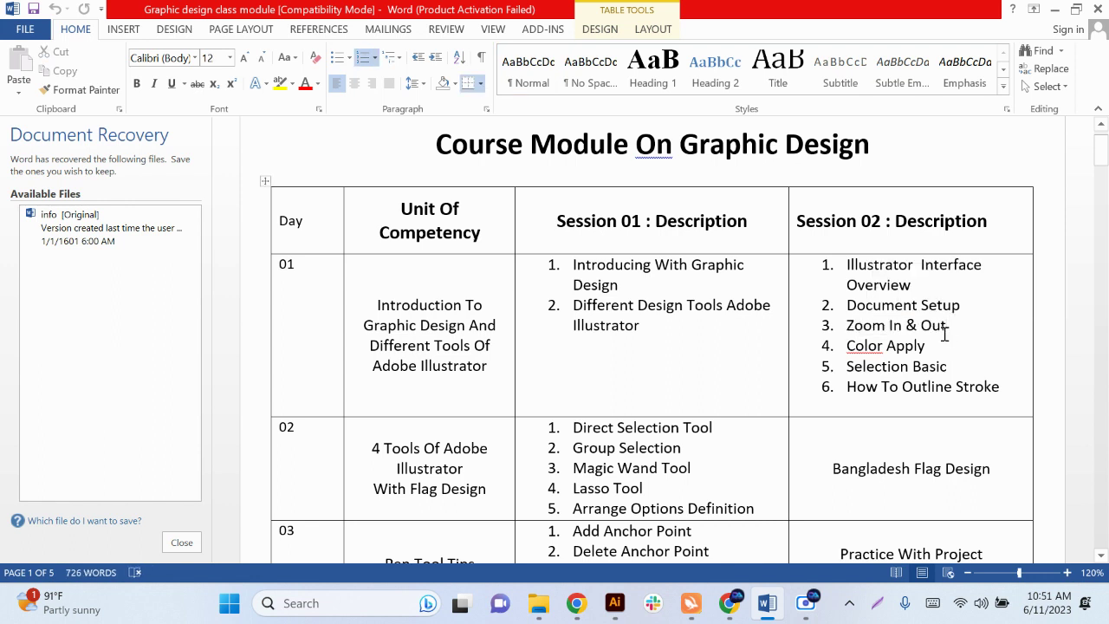
{"action": "left_click", "coordinate": [615, 603]}
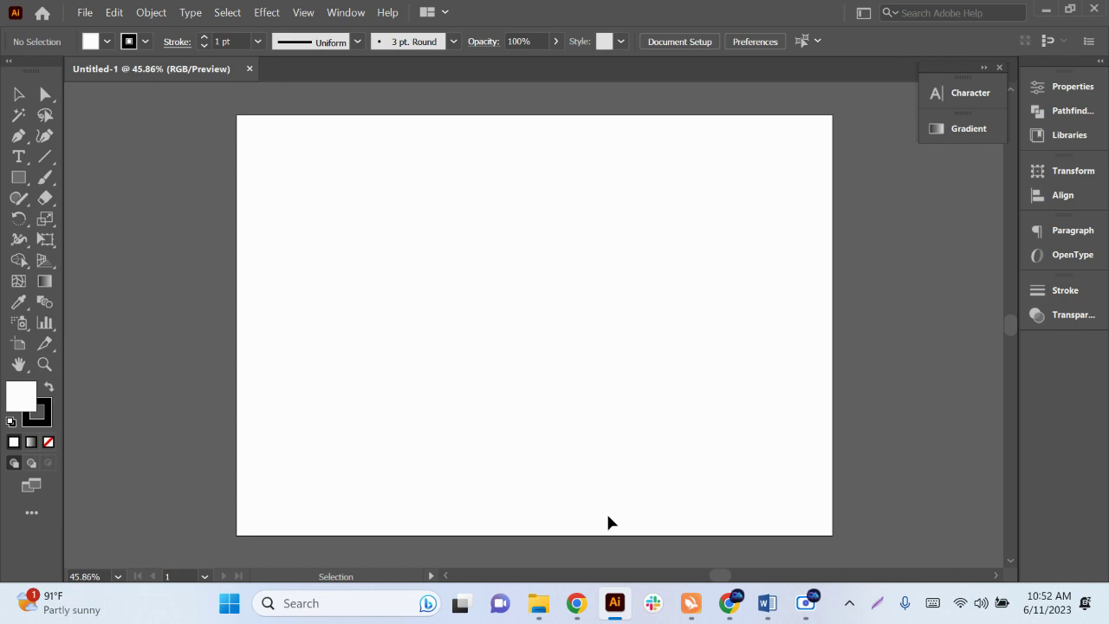
{"action": "left_click", "coordinate": [762, 610]}
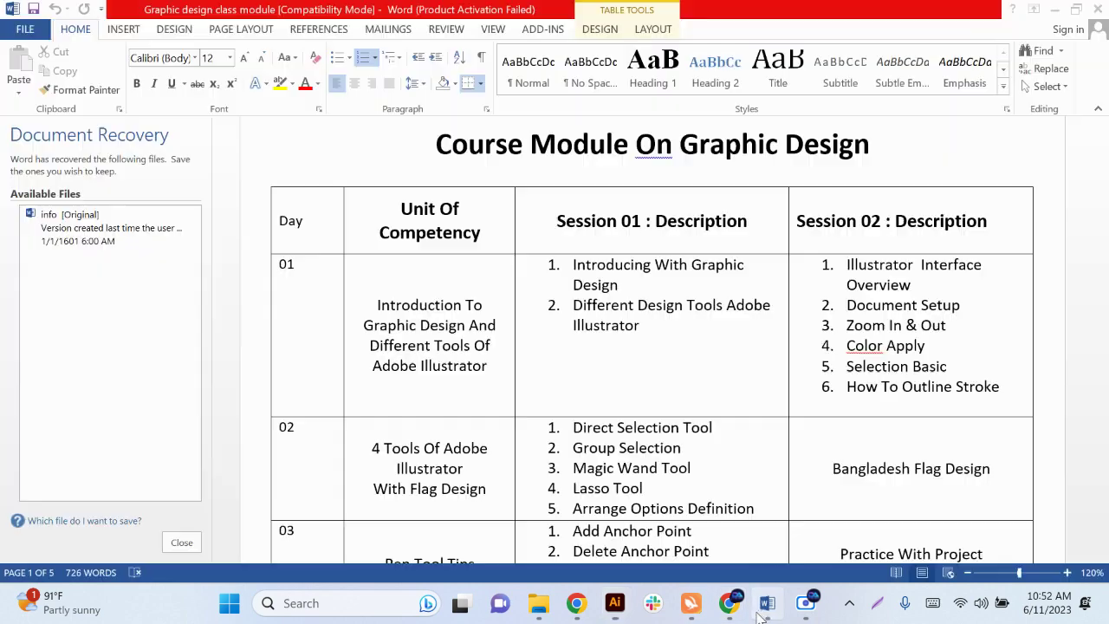
{"action": "scroll", "coordinate": [706, 523], "scroll_direction": "down", "scroll_amount": 2}
{"action": "scroll", "coordinate": [653, 513], "scroll_direction": "down", "scroll_amount": 1}
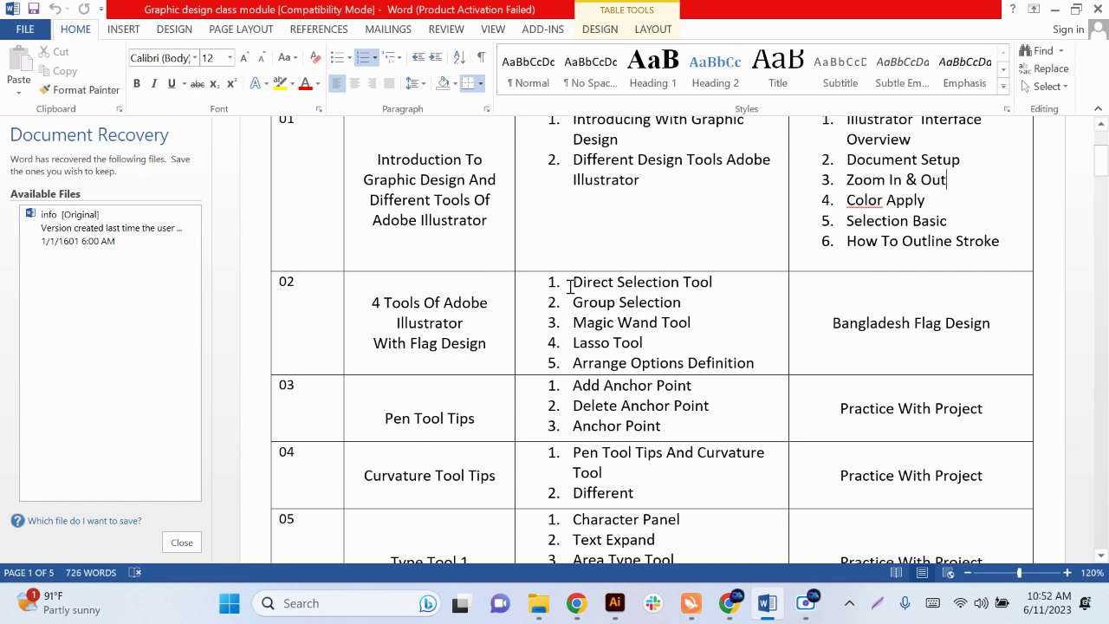
{"action": "left_click_drag", "start_coordinate": [570, 282], "coordinate": [738, 282]}
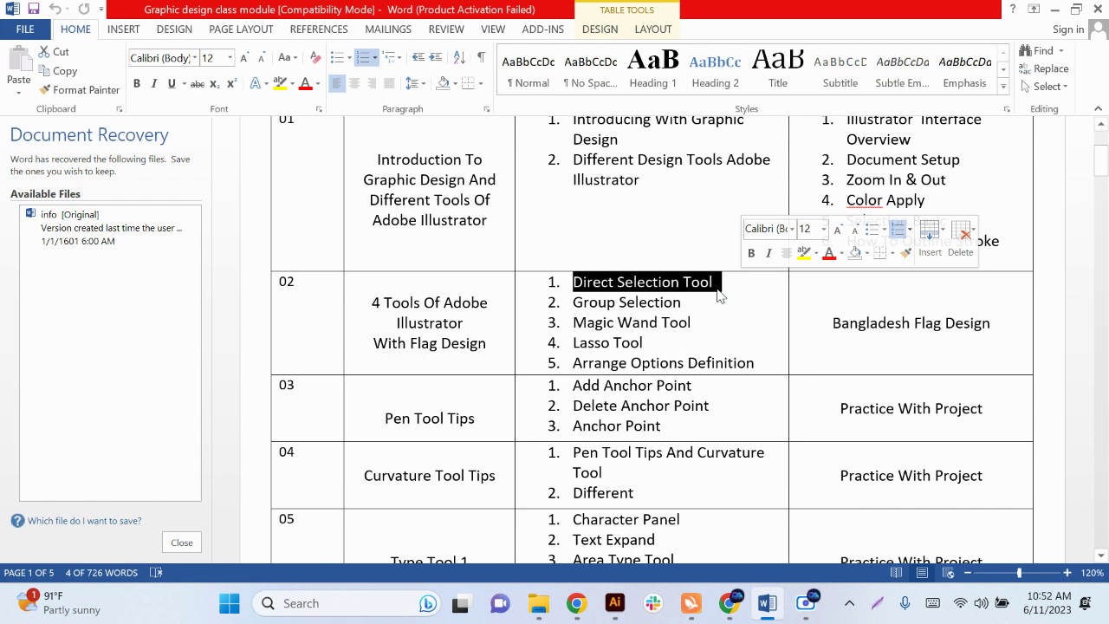
{"action": "left_click_drag", "start_coordinate": [574, 302], "coordinate": [665, 305]}
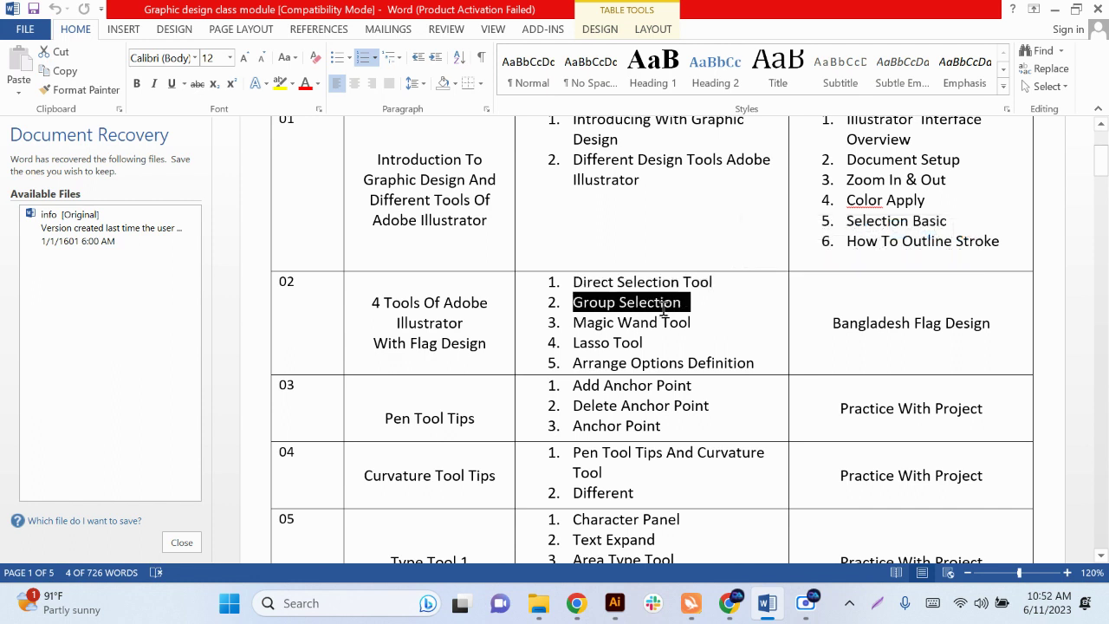
{"action": "left_click_drag", "start_coordinate": [572, 322], "coordinate": [672, 330]}
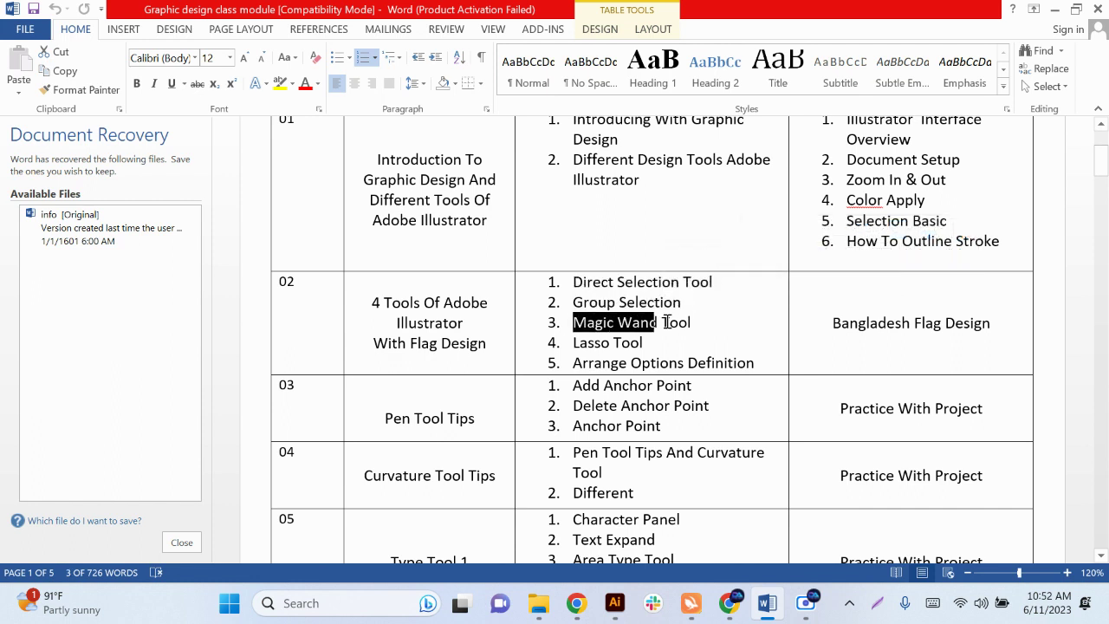
{"action": "left_click_drag", "start_coordinate": [574, 342], "coordinate": [622, 343]}
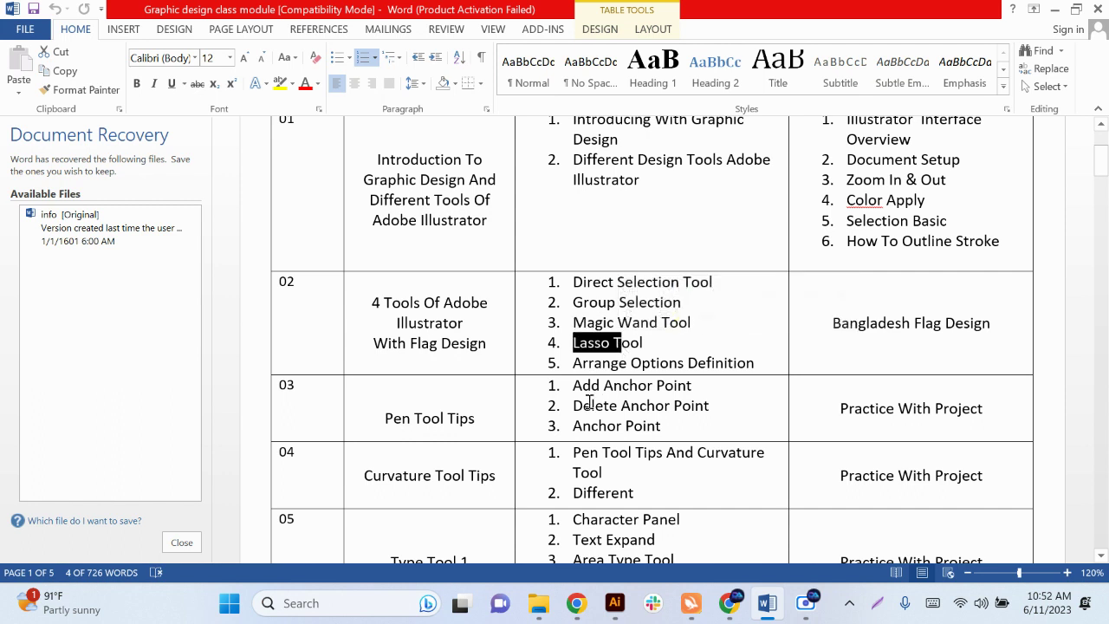
{"action": "left_click_drag", "start_coordinate": [573, 373], "coordinate": [659, 381]}
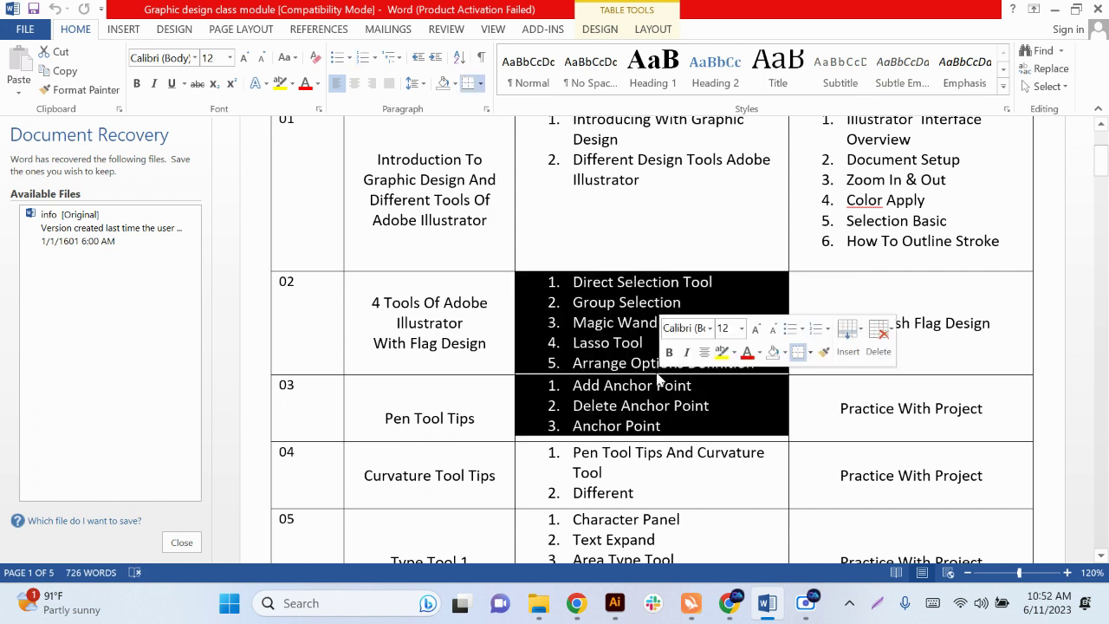
{"action": "left_click", "coordinate": [940, 338]}
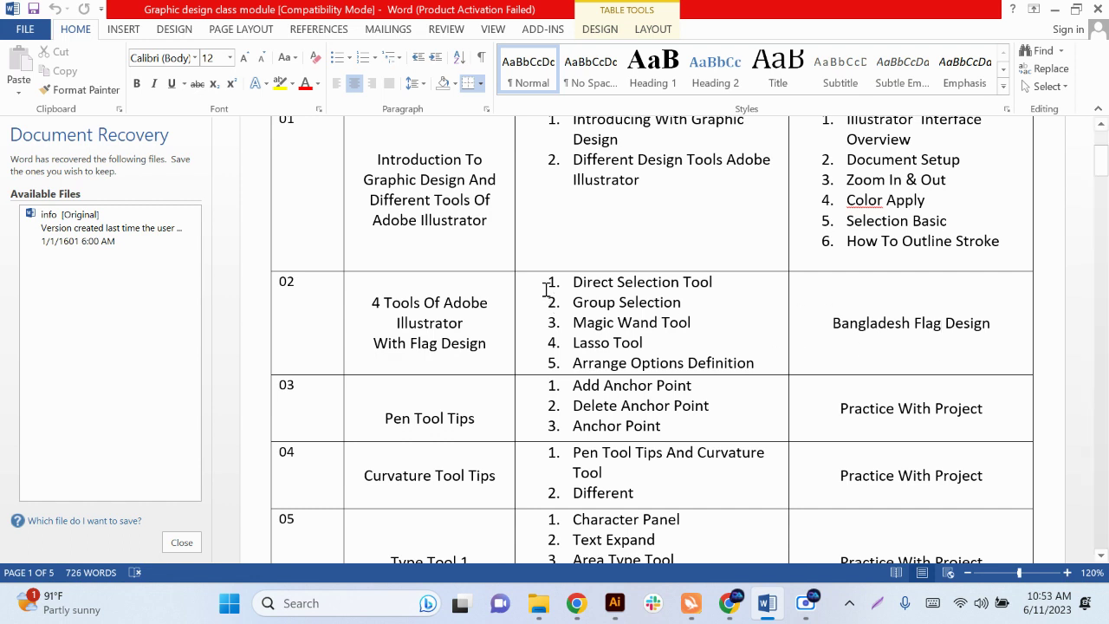
Step: Zoom in and draw a rectangle on the left part of the artboard
{"action": "left_click", "coordinate": [615, 604]}
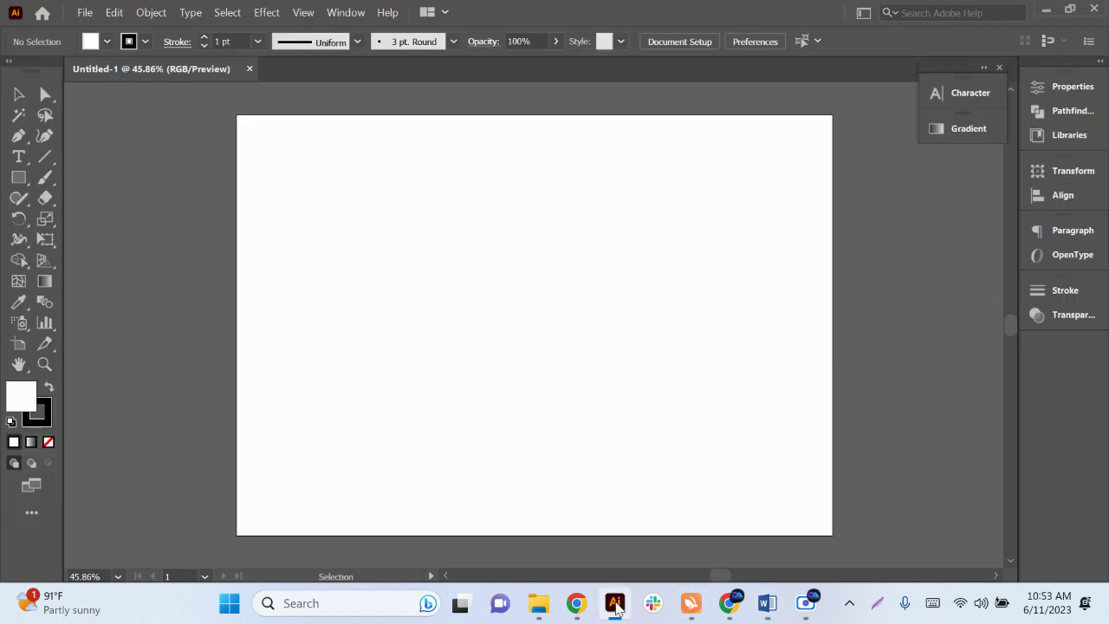
{"action": "key", "text": "ctrl+plus"}
{"action": "key", "text": "ctrl+plus"}
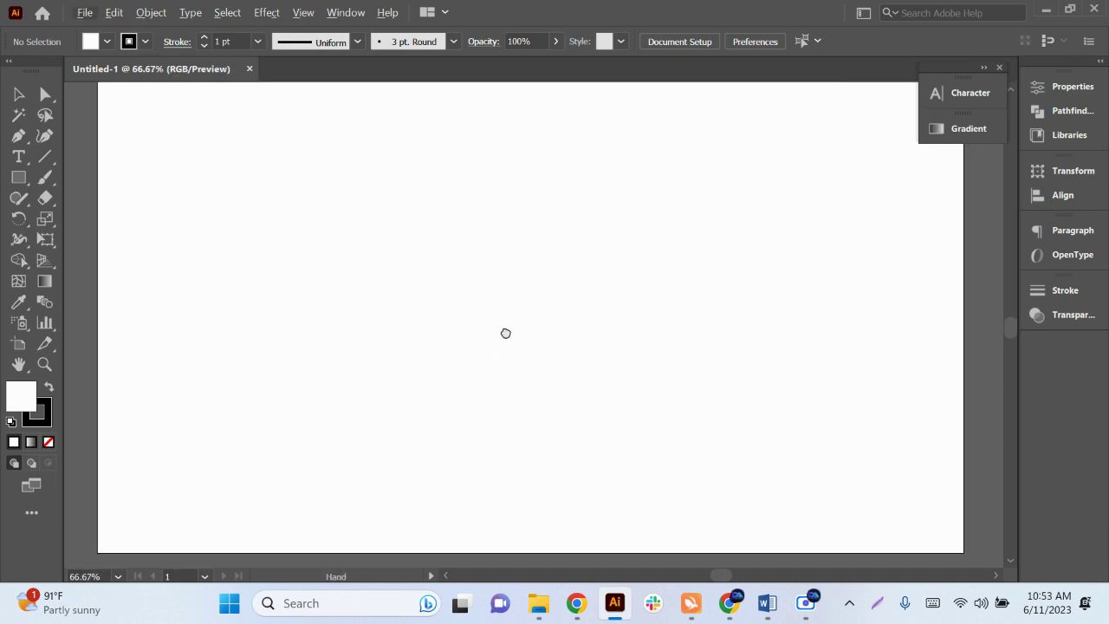
{"action": "left_click", "coordinate": [18, 177]}
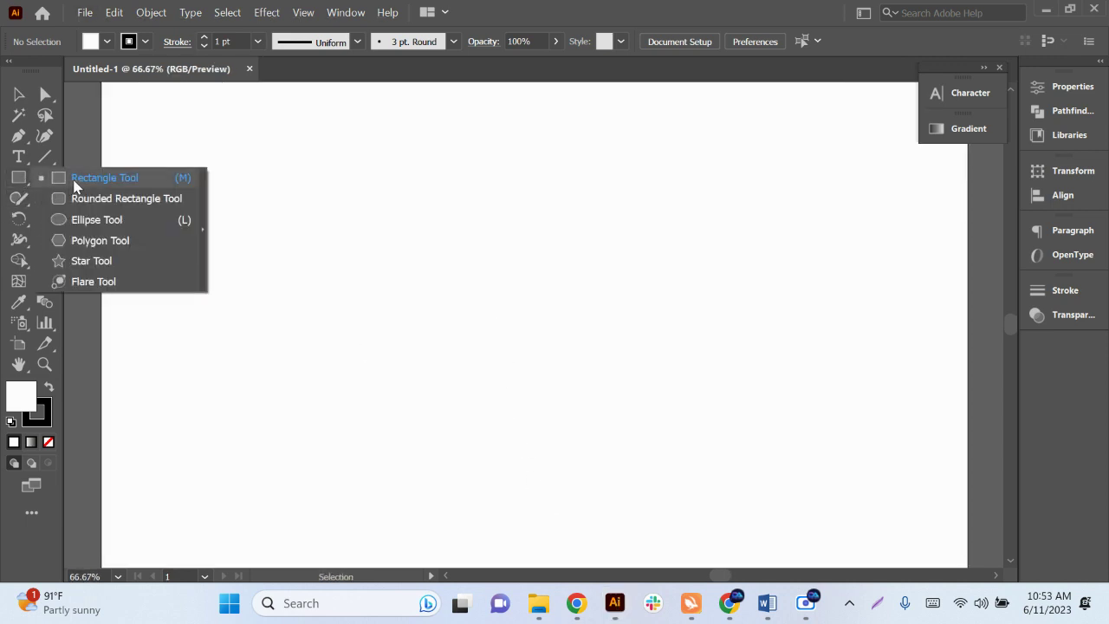
{"action": "left_click", "coordinate": [87, 180]}
{"action": "left_click_drag", "start_coordinate": [273, 211], "coordinate": [468, 362]}
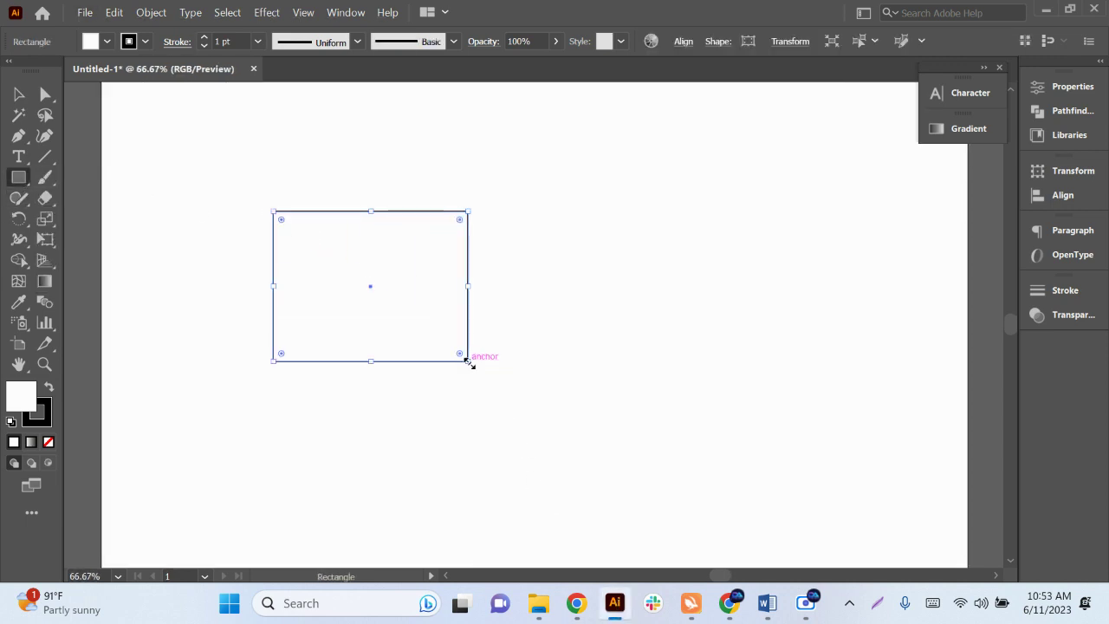
Step: Give the rectangle a red fill and no stroke
{"action": "left_click", "coordinate": [107, 42]}
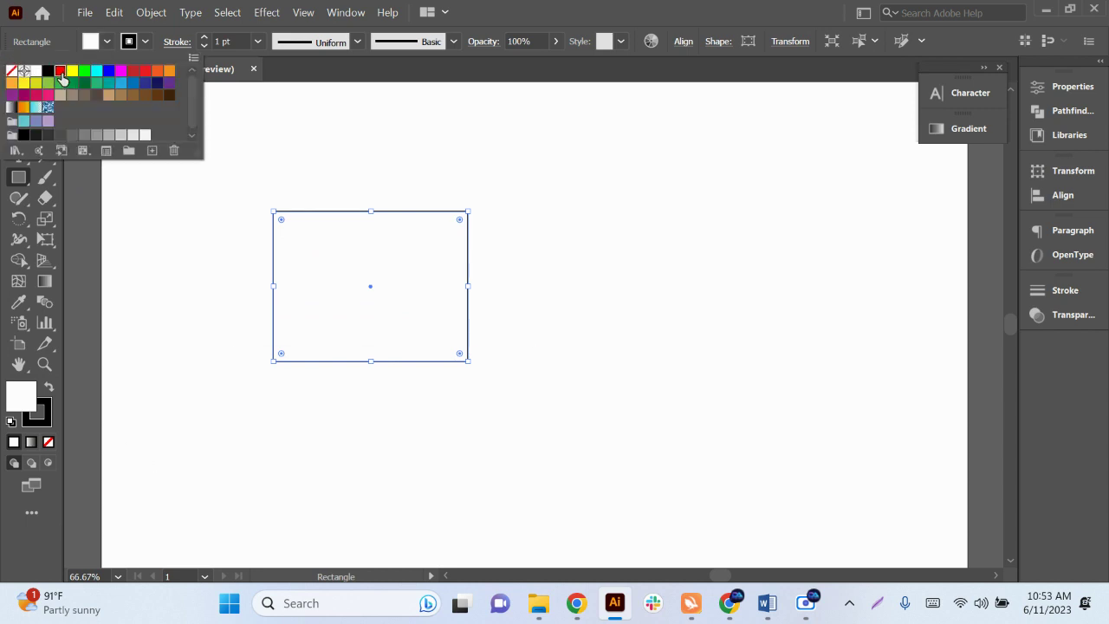
{"action": "left_click", "coordinate": [60, 70]}
{"action": "left_click", "coordinate": [145, 41]}
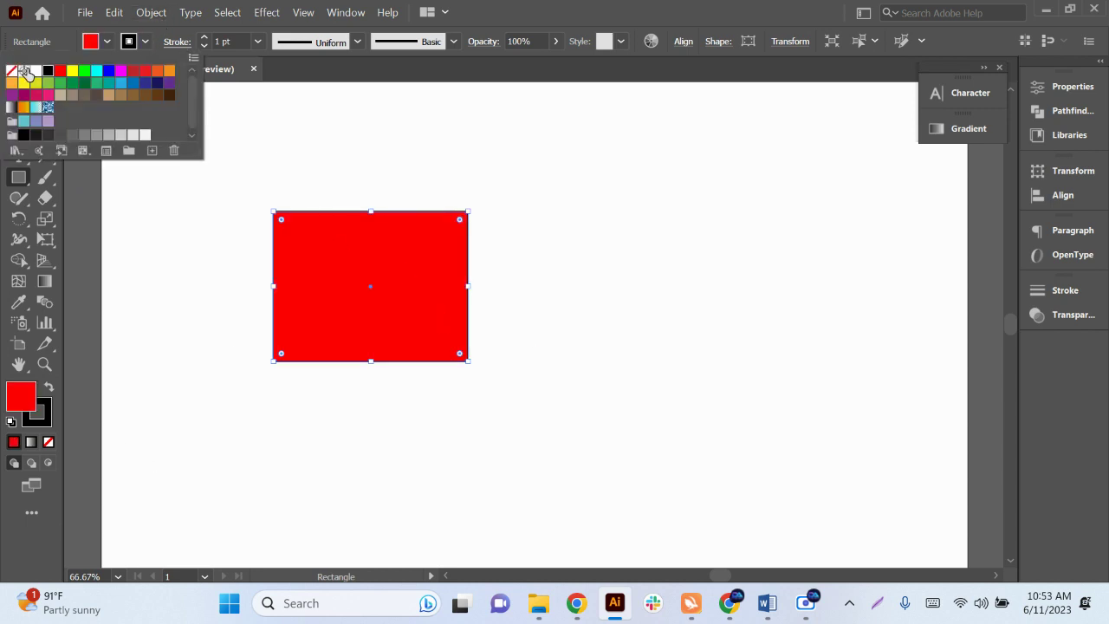
{"action": "left_click", "coordinate": [11, 71]}
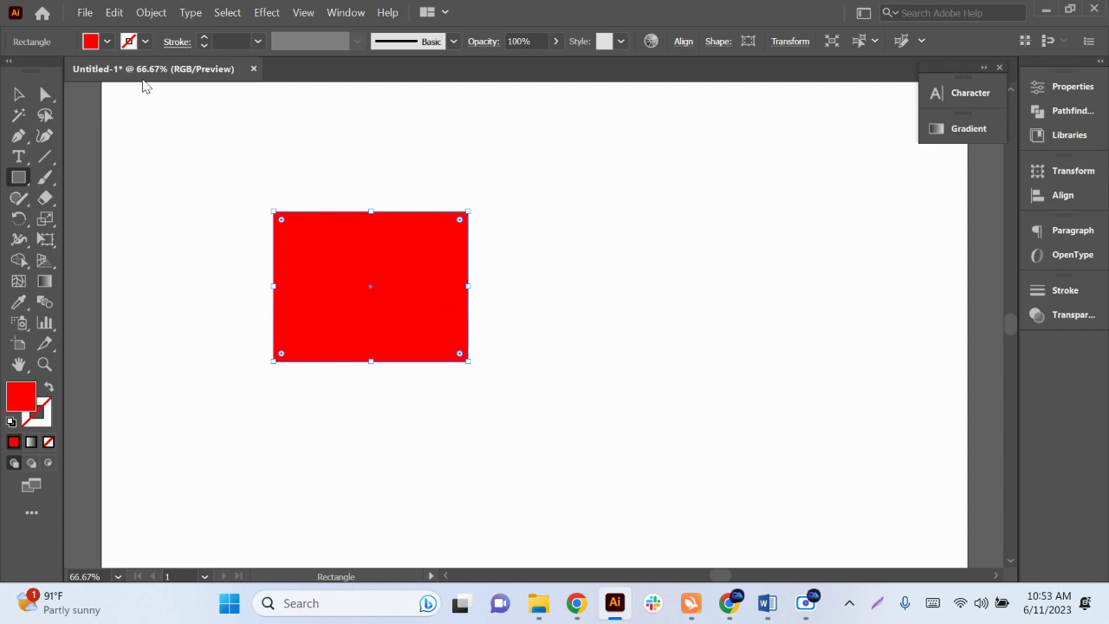
{"action": "left_click", "coordinate": [107, 41]}
{"action": "left_click", "coordinate": [19, 93]}
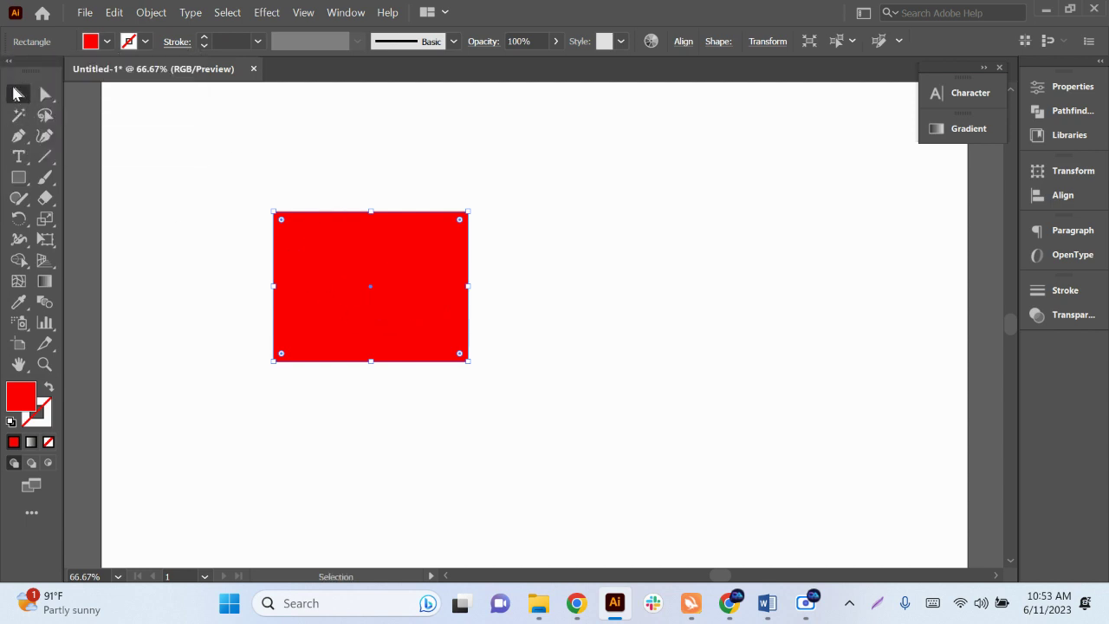
Step: Reposition the red rectangle on the artboard
{"action": "left_click", "coordinate": [221, 362]}
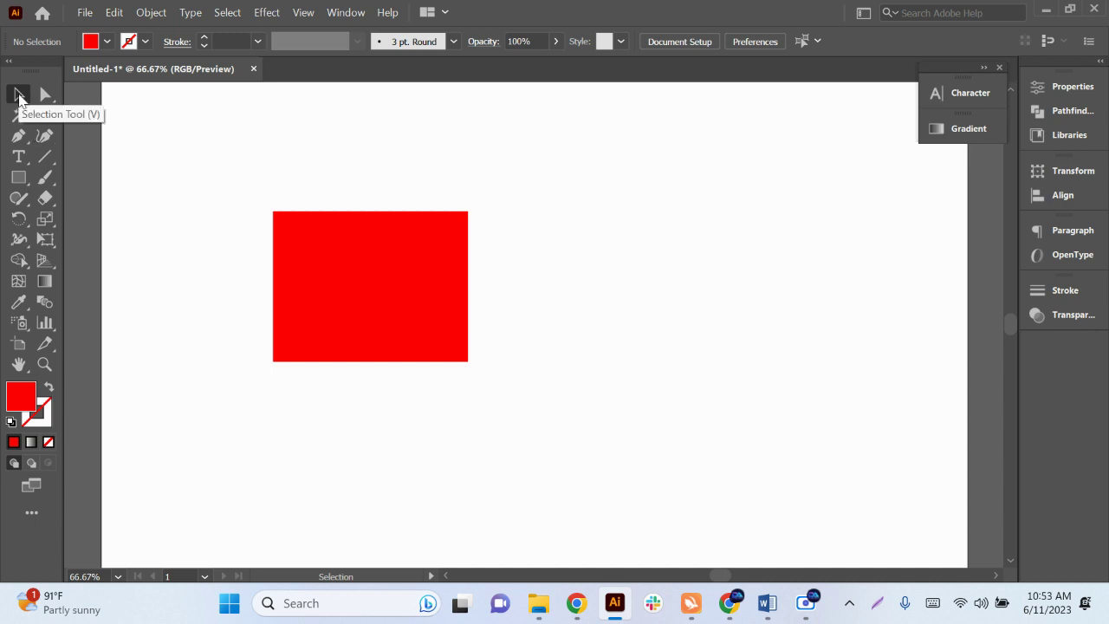
{"action": "left_click_drag", "start_coordinate": [364, 303], "coordinate": [363, 329]}
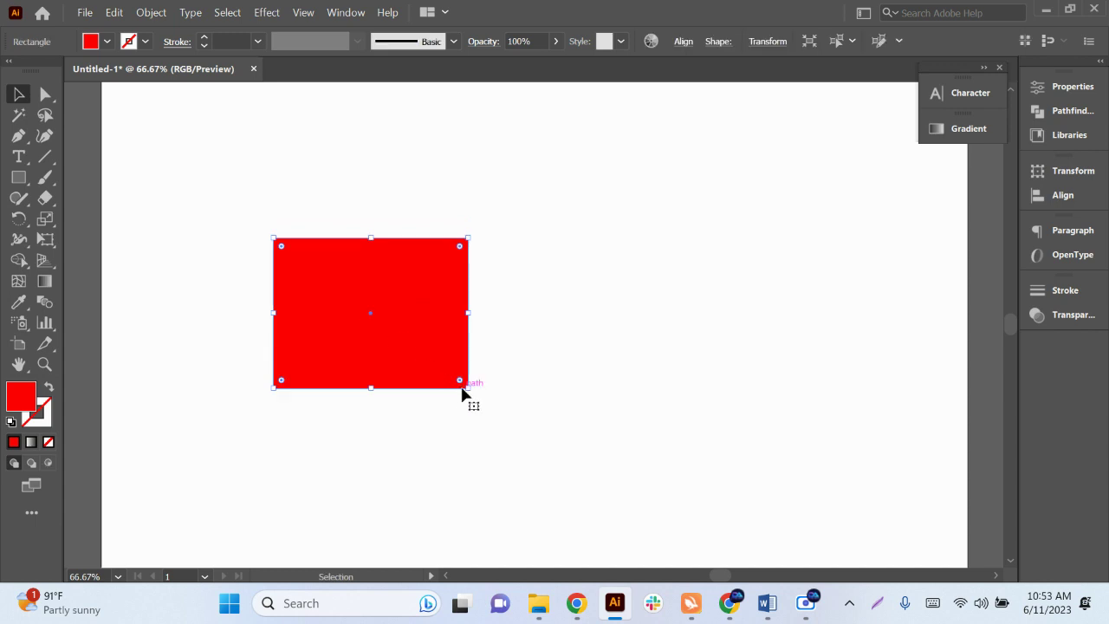
{"action": "mouse_move", "coordinate": [416, 347]}
{"action": "left_mouse_down"}
{"action": "mouse_move", "coordinate": [817, 372]}
{"action": "mouse_move", "coordinate": [390, 315]}
{"action": "left_mouse_up"}
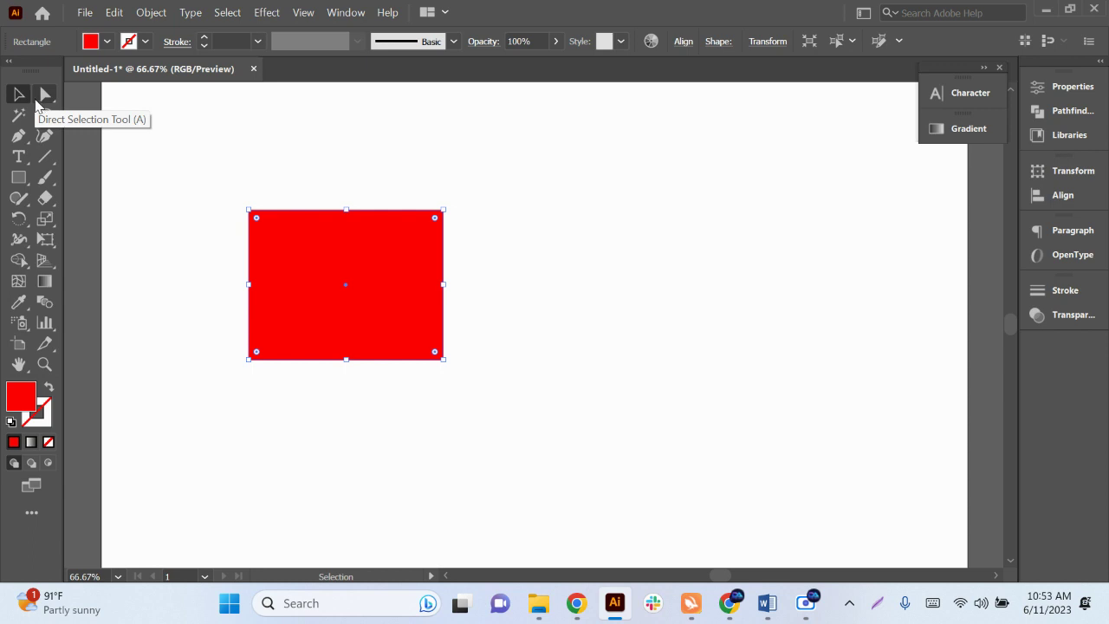
Step: Change the rectangle's fill to orange and shift it slightly left
{"action": "left_click", "coordinate": [39, 101]}
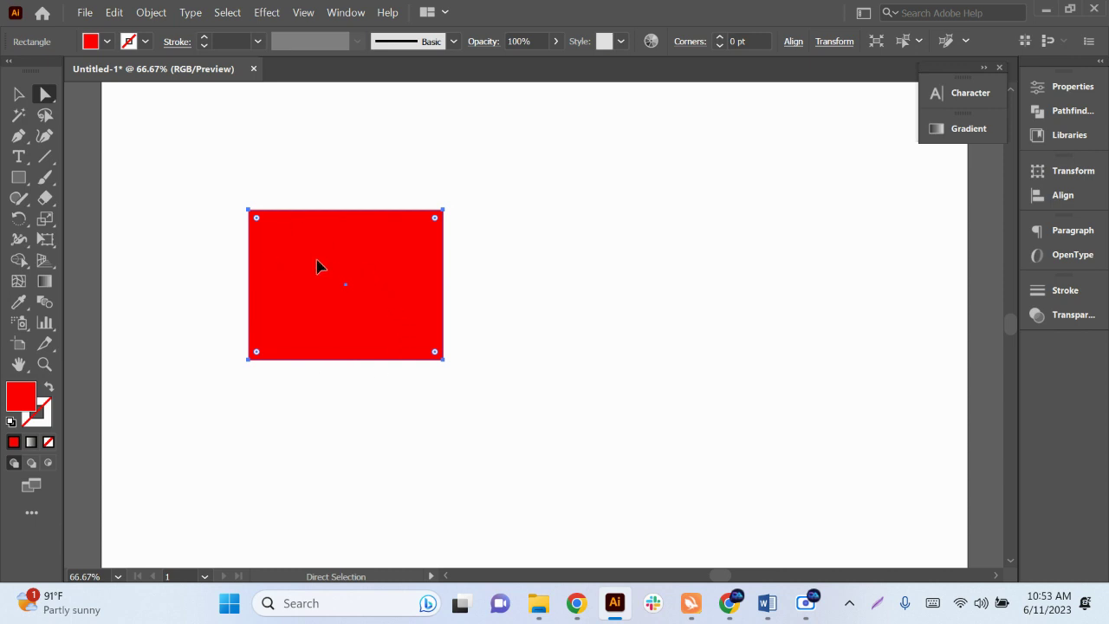
{"action": "left_click", "coordinate": [108, 42]}
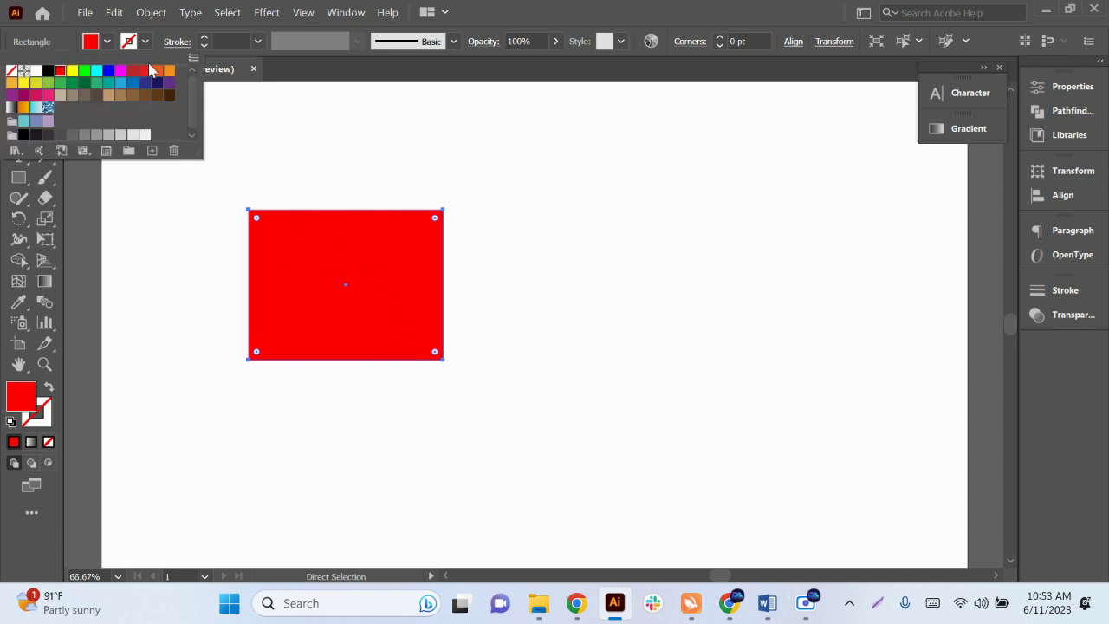
{"action": "left_click", "coordinate": [157, 71]}
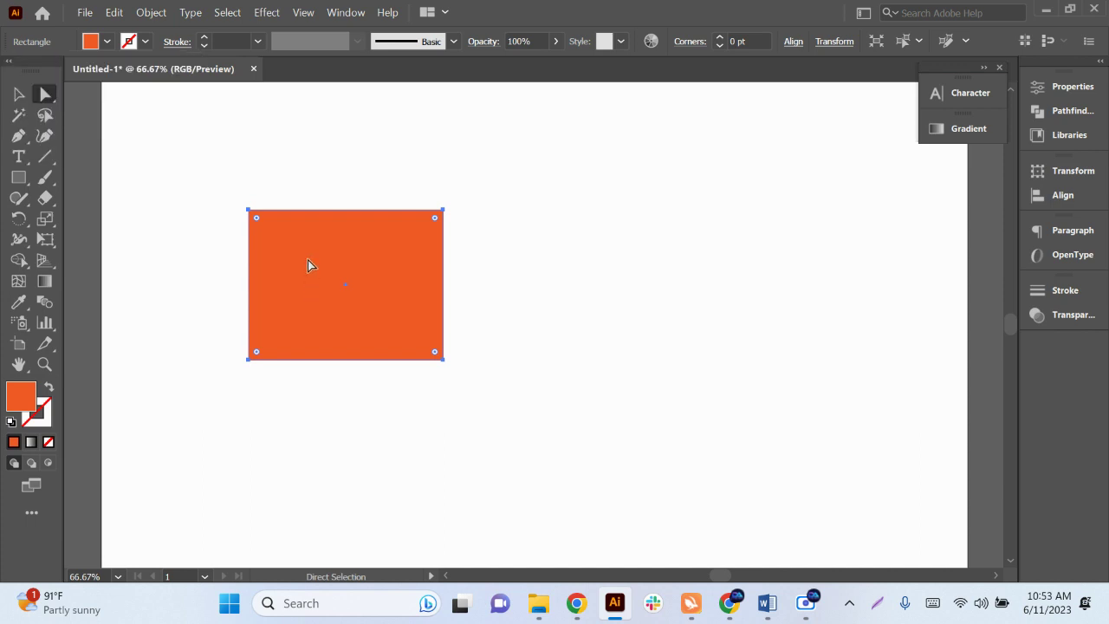
{"action": "mouse_move", "coordinate": [309, 266]}
{"action": "left_mouse_down"}
{"action": "mouse_move", "coordinate": [650, 315]}
{"action": "mouse_move", "coordinate": [331, 268]}
{"action": "left_mouse_up"}
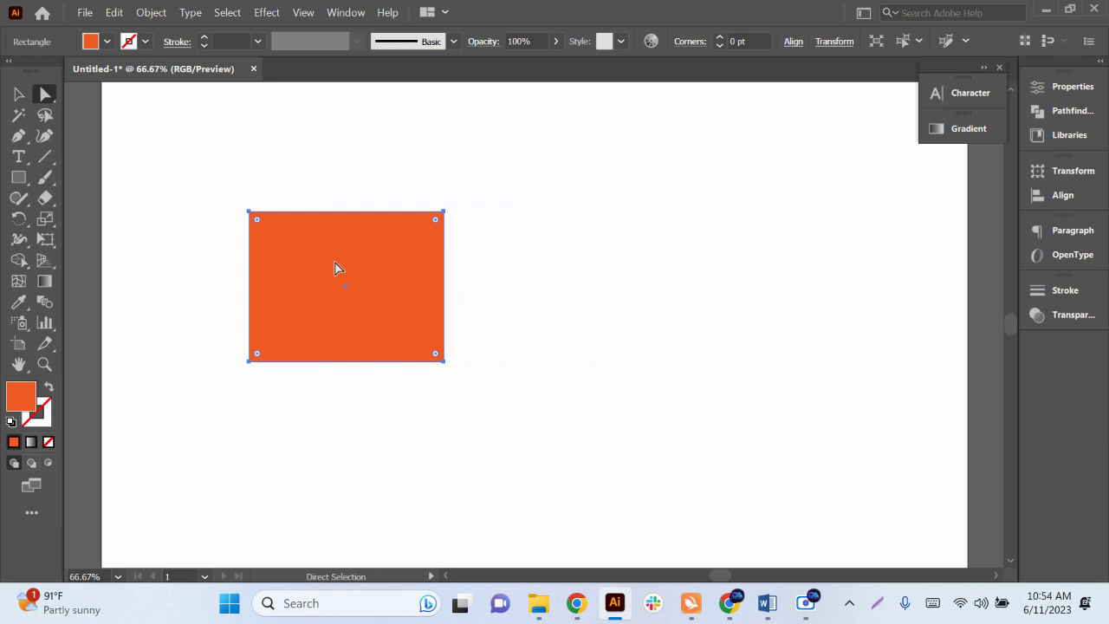
{"action": "left_click", "coordinate": [19, 95]}
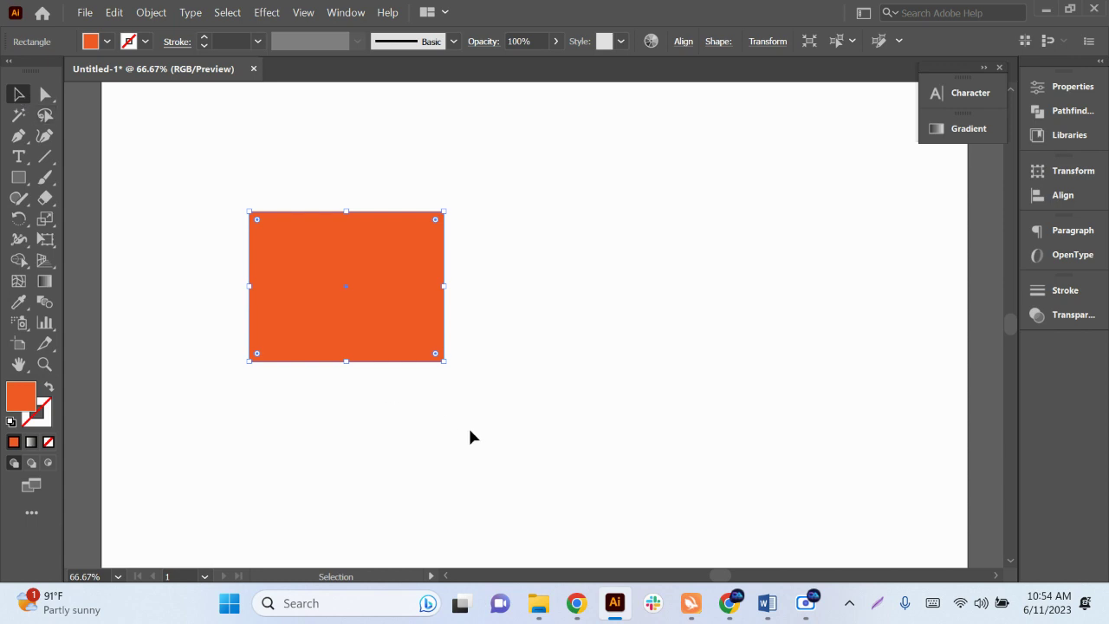
Step: Resize the orange rectangle to about 390.73 × 253.83 pt
{"action": "mouse_move", "coordinate": [442, 364]}
{"action": "left_mouse_down"}
{"action": "mouse_move", "coordinate": [578, 441]}
{"action": "mouse_move", "coordinate": [531, 410]}
{"action": "left_mouse_up"}
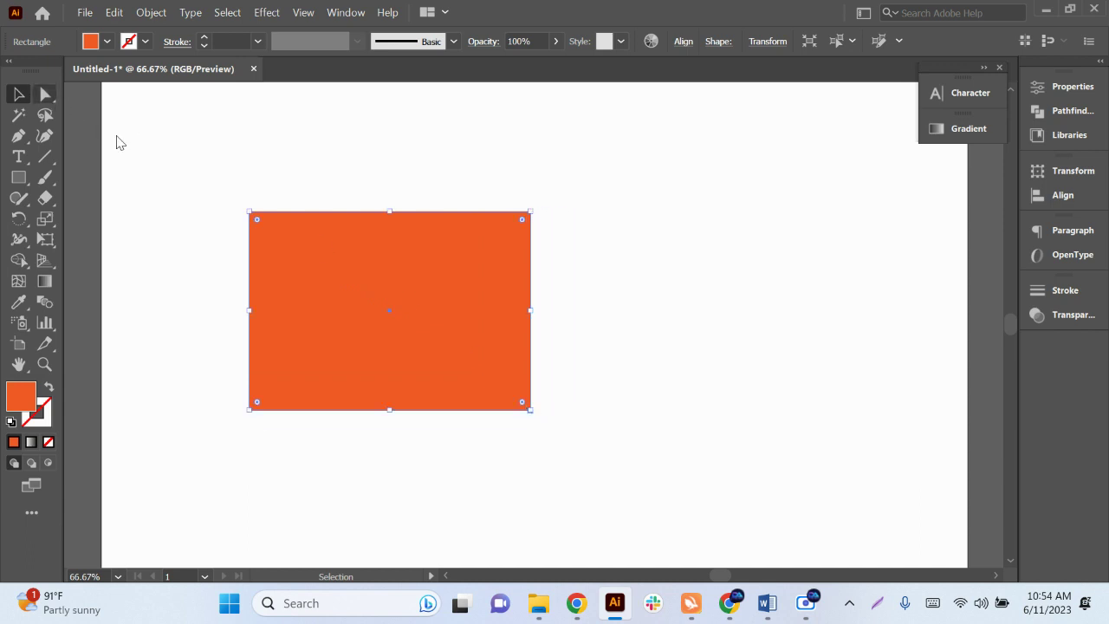
{"action": "left_click", "coordinate": [706, 438]}
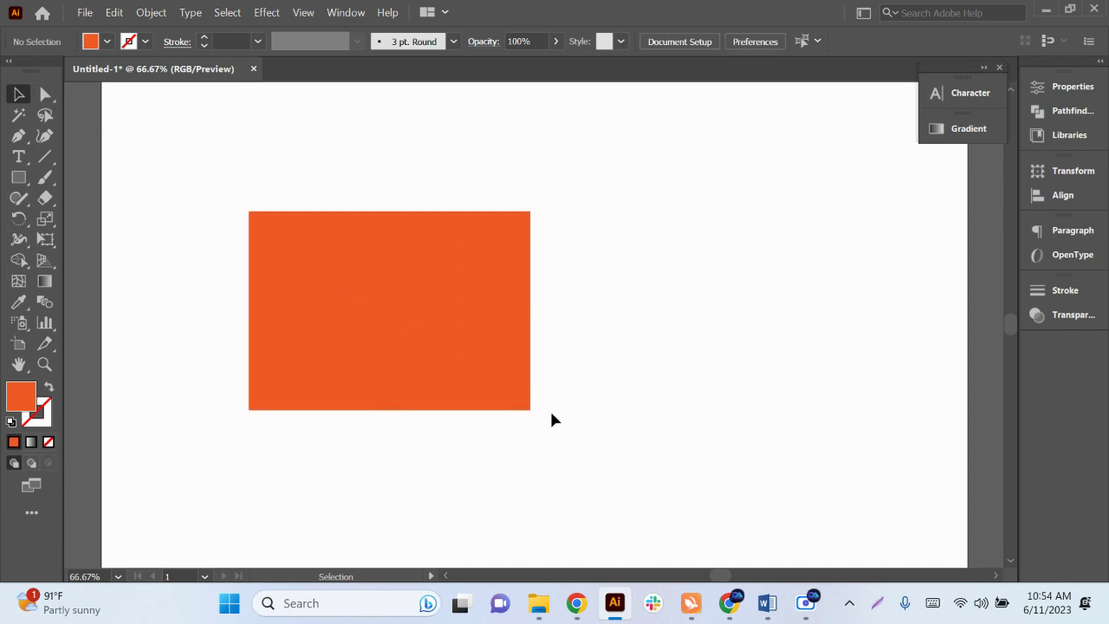
{"action": "left_click", "coordinate": [453, 340]}
{"action": "left_click_drag", "start_coordinate": [532, 411], "coordinate": [627, 462]}
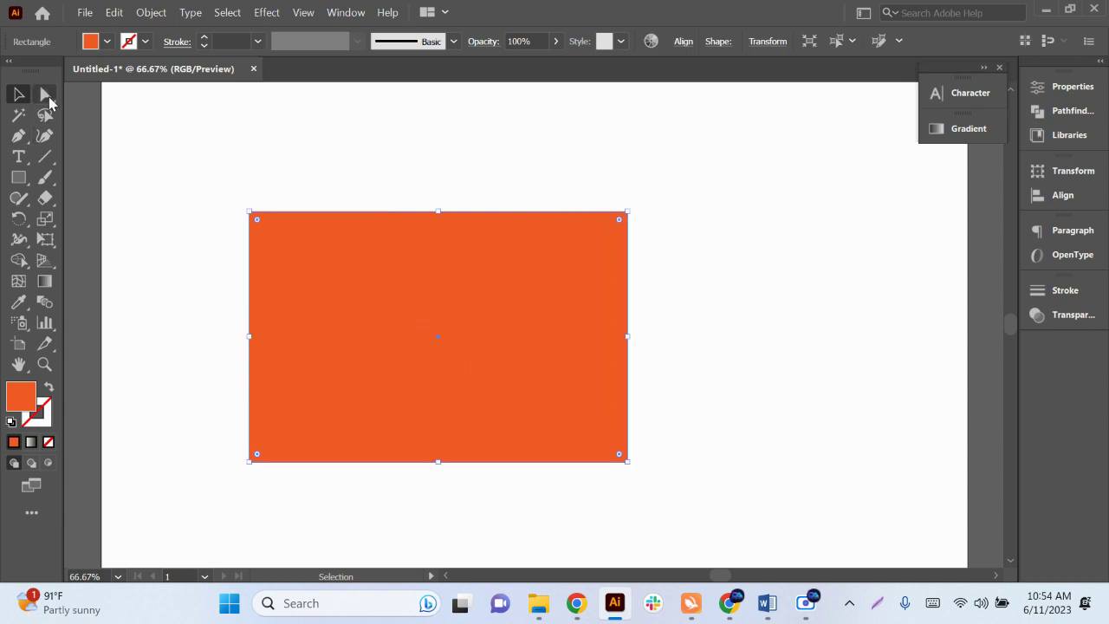
Step: Move the rectangle slightly higher on the artboard and reselect it with Direct Selection
{"action": "left_click", "coordinate": [47, 95]}
{"action": "left_click", "coordinate": [627, 462]}
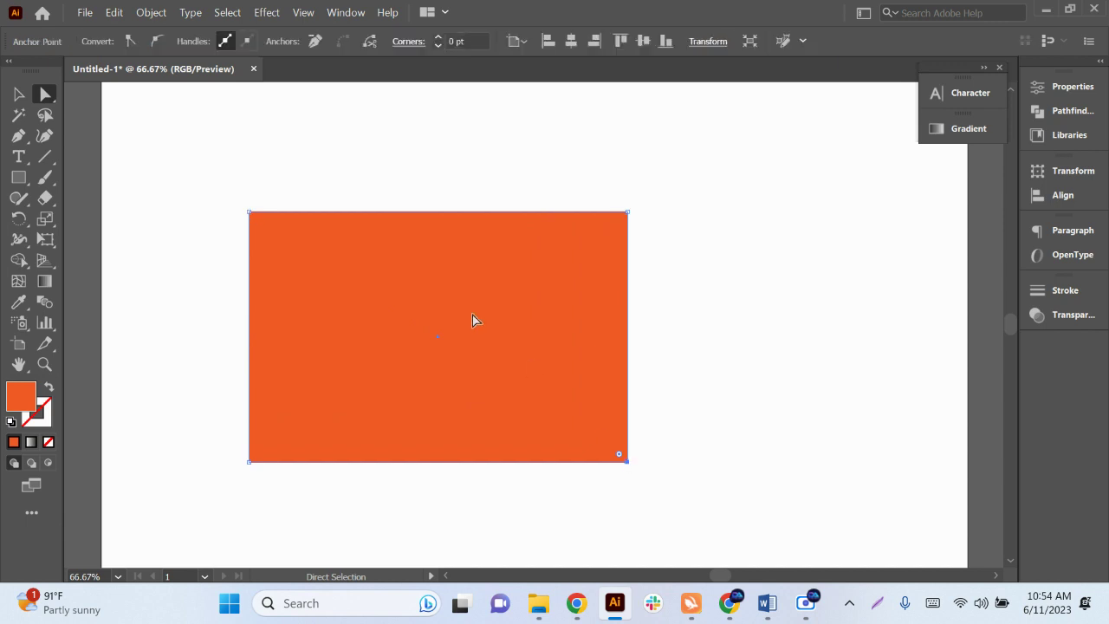
{"action": "left_click", "coordinate": [473, 321]}
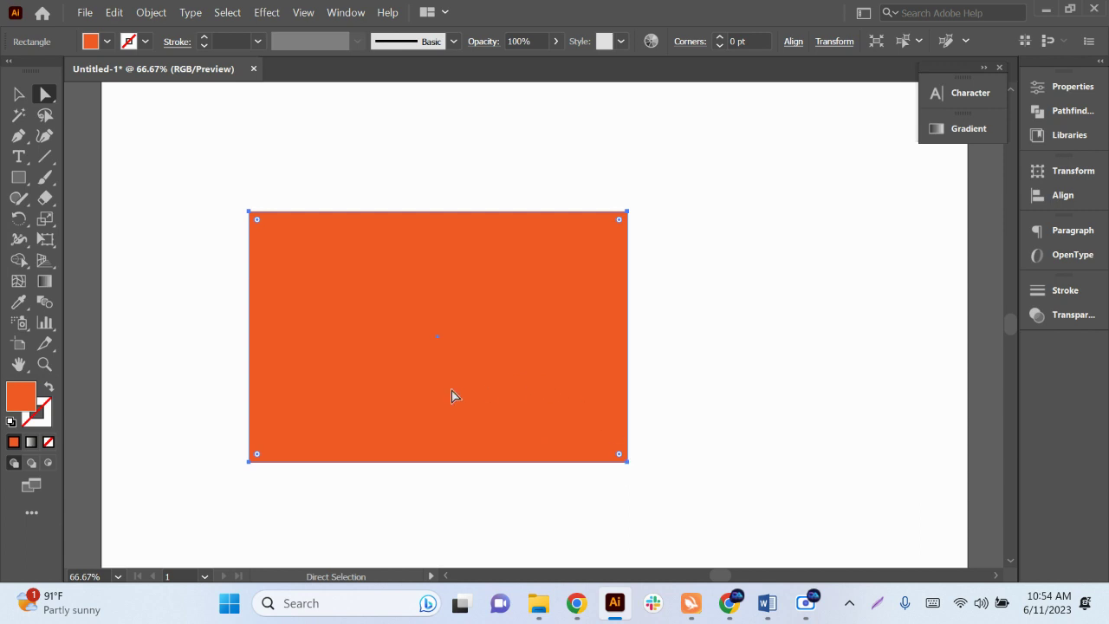
{"action": "left_click_drag", "start_coordinate": [453, 396], "coordinate": [449, 347]}
{"action": "left_click", "coordinate": [738, 458]}
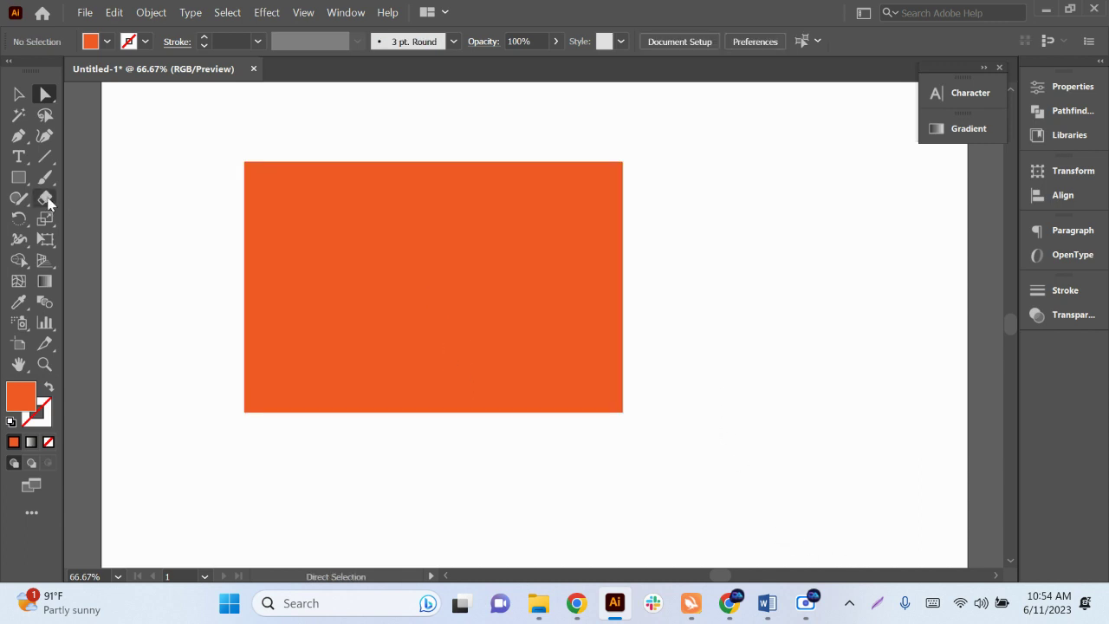
{"action": "left_click", "coordinate": [418, 269]}
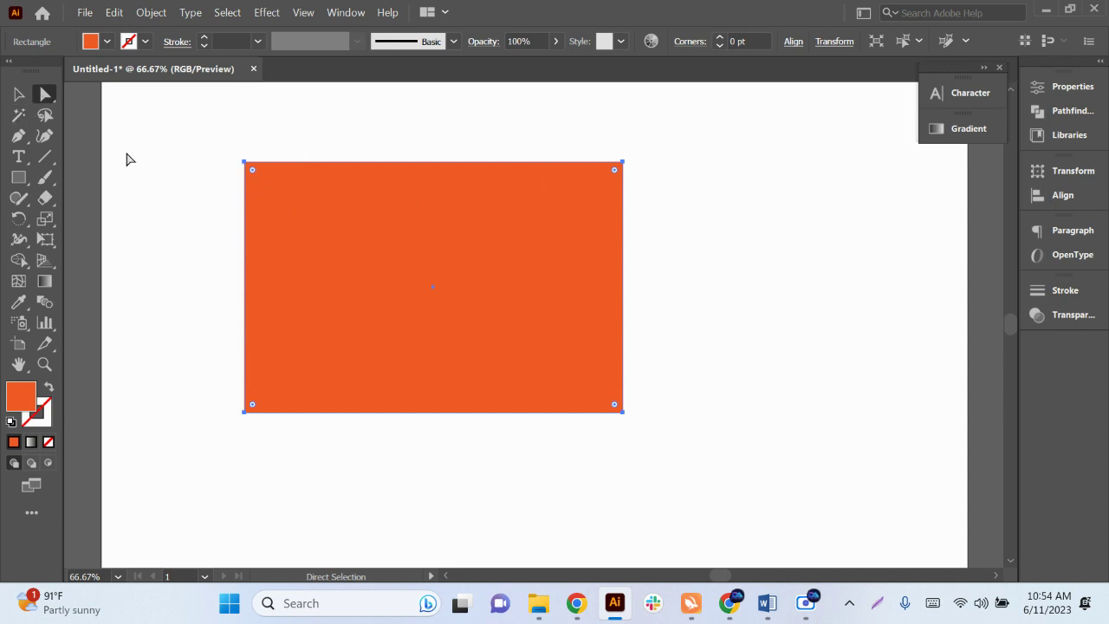
{"action": "left_click_drag", "start_coordinate": [242, 164], "coordinate": [247, 167]}
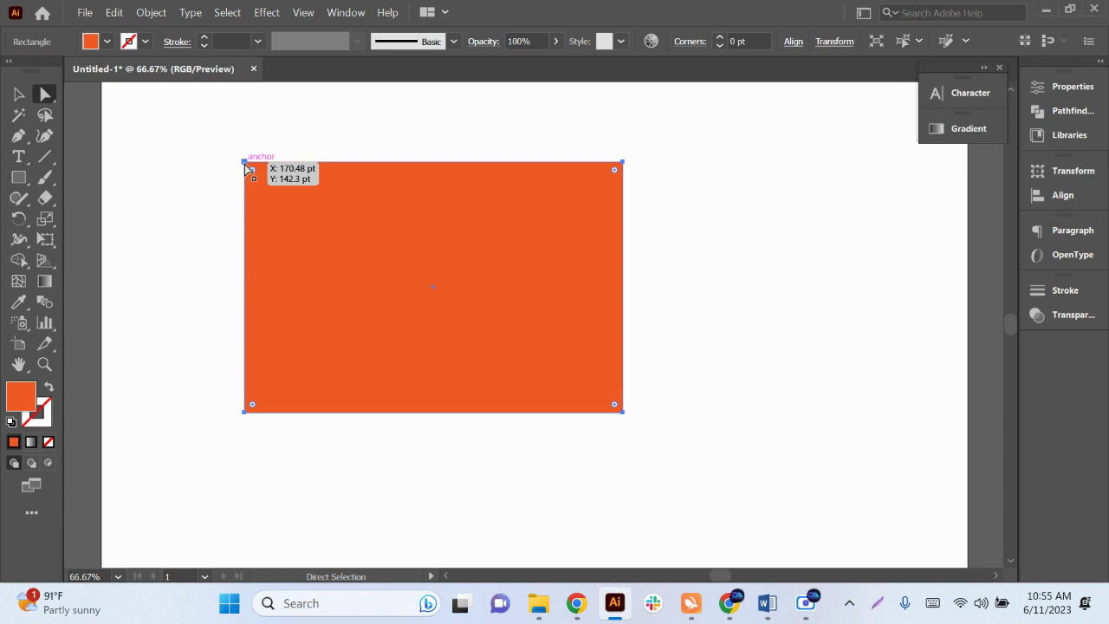
{"action": "left_click", "coordinate": [620, 164]}
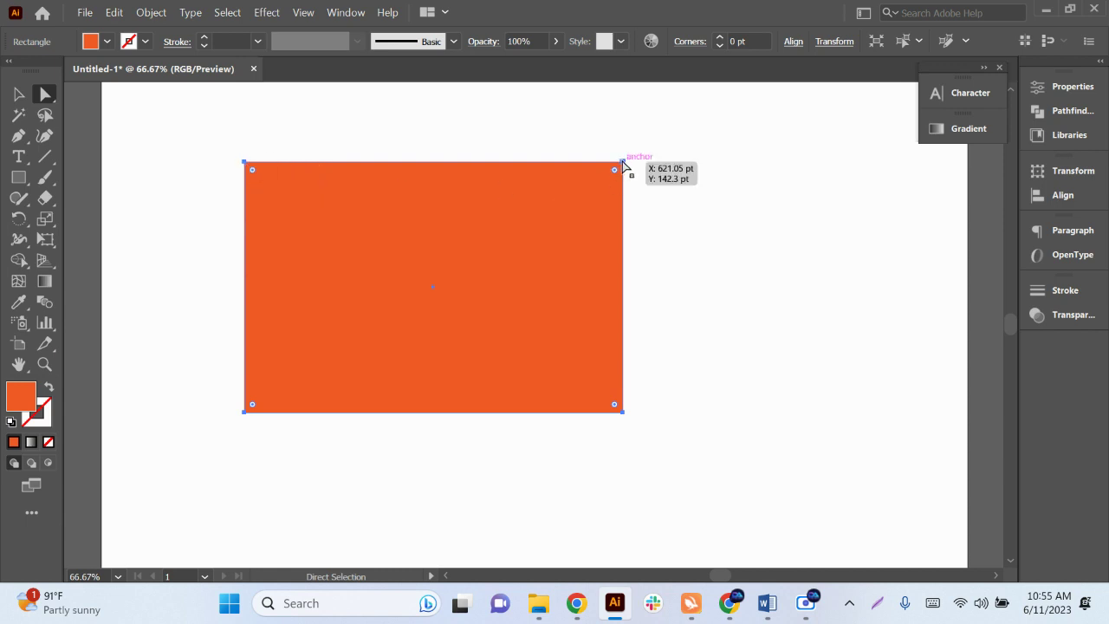
{"action": "left_click", "coordinate": [625, 415]}
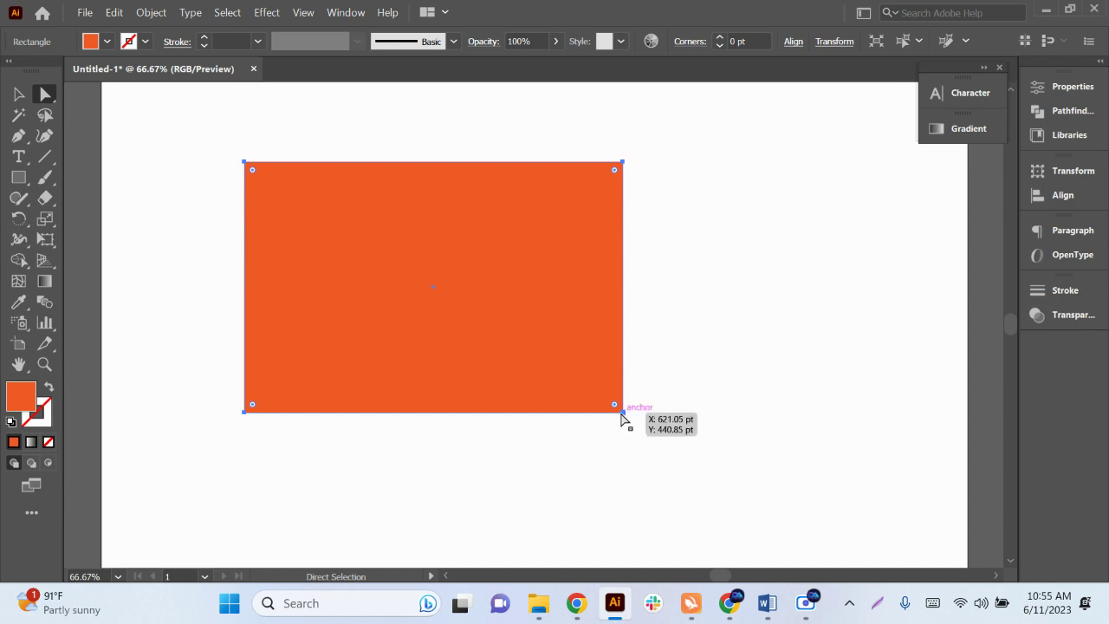
{"action": "left_click", "coordinate": [626, 414]}
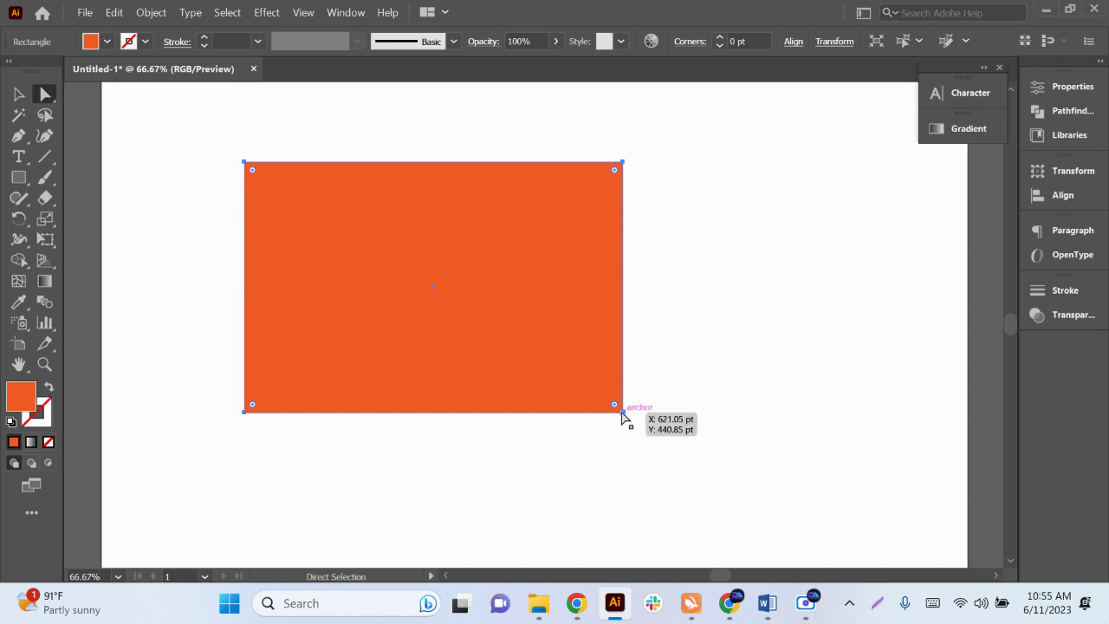
{"action": "left_click", "coordinate": [246, 412]}
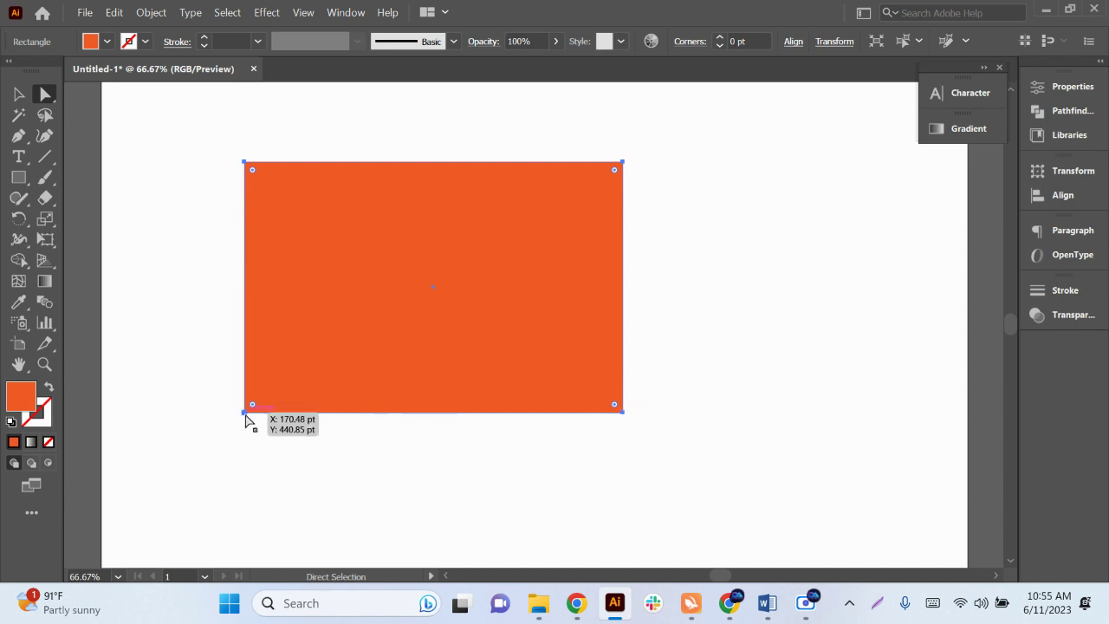
{"action": "left_click", "coordinate": [244, 163]}
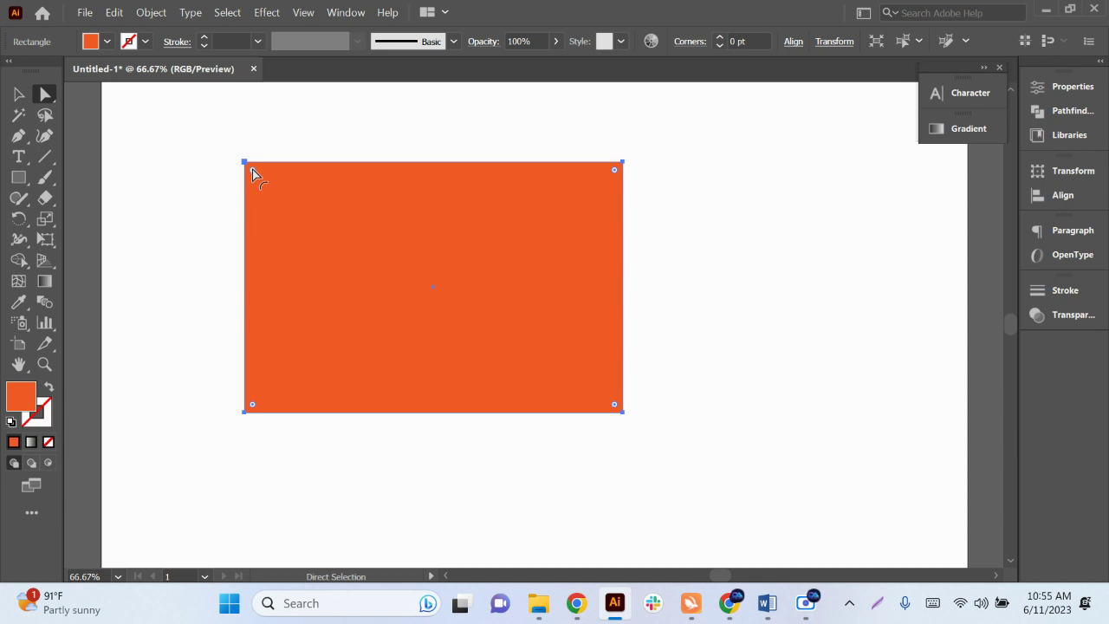
{"action": "mouse_move", "coordinate": [252, 170]}
{"action": "left_mouse_down"}
{"action": "mouse_move", "coordinate": [300, 232]}
{"action": "mouse_move", "coordinate": [411, 319]}
{"action": "left_mouse_up"}
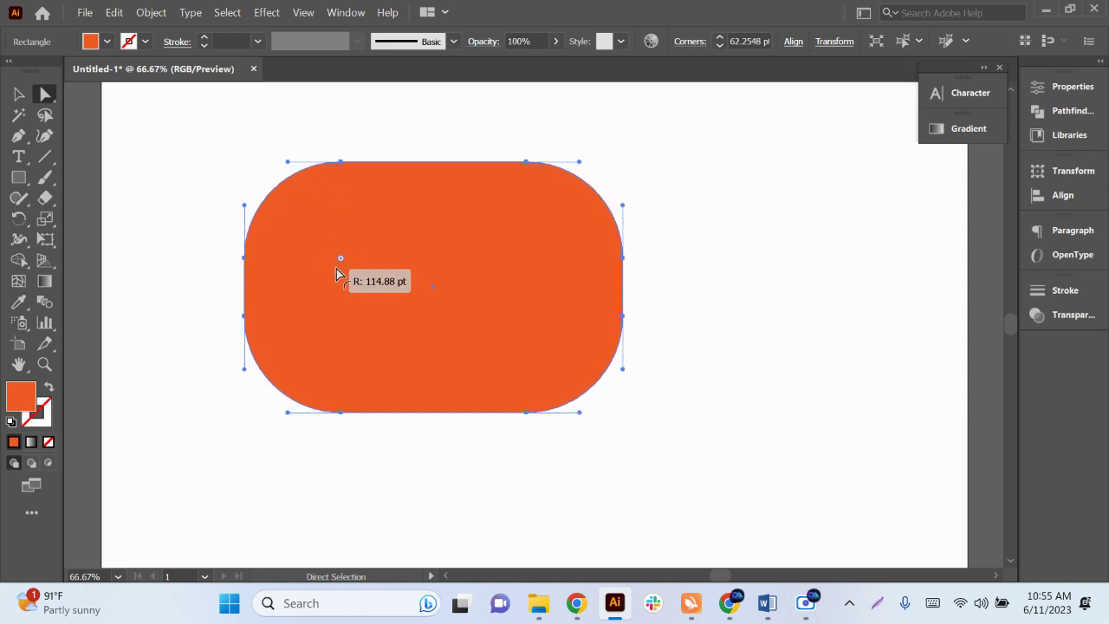
{"action": "left_click", "coordinate": [709, 441]}
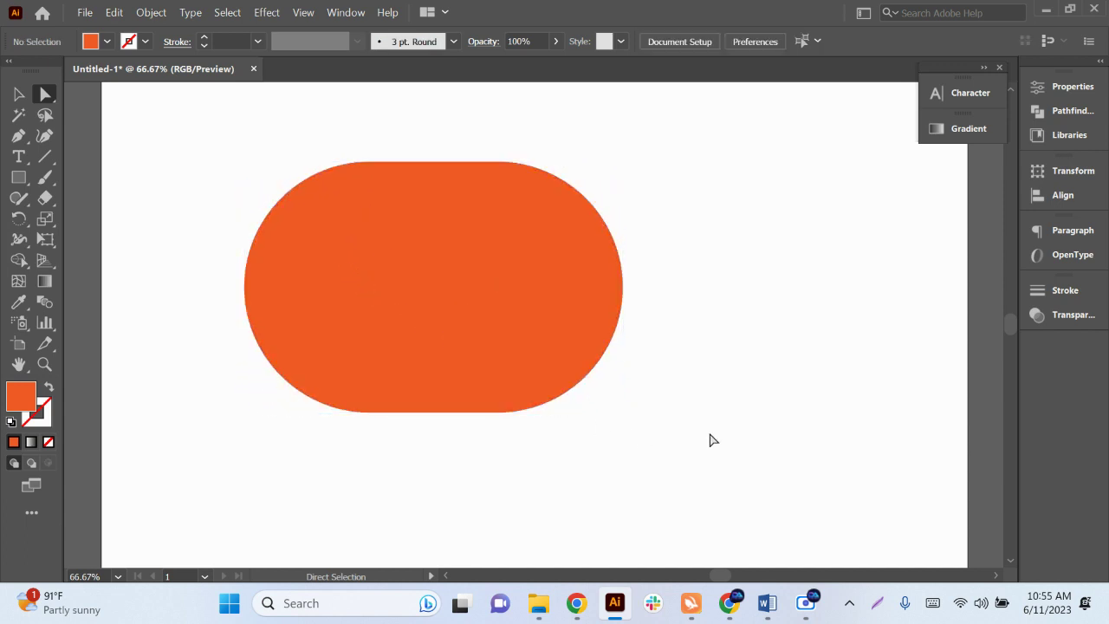
{"action": "key", "text": "v"}
{"action": "key", "text": "ctrl+z"}
{"action": "key", "text": "ctrl+z"}
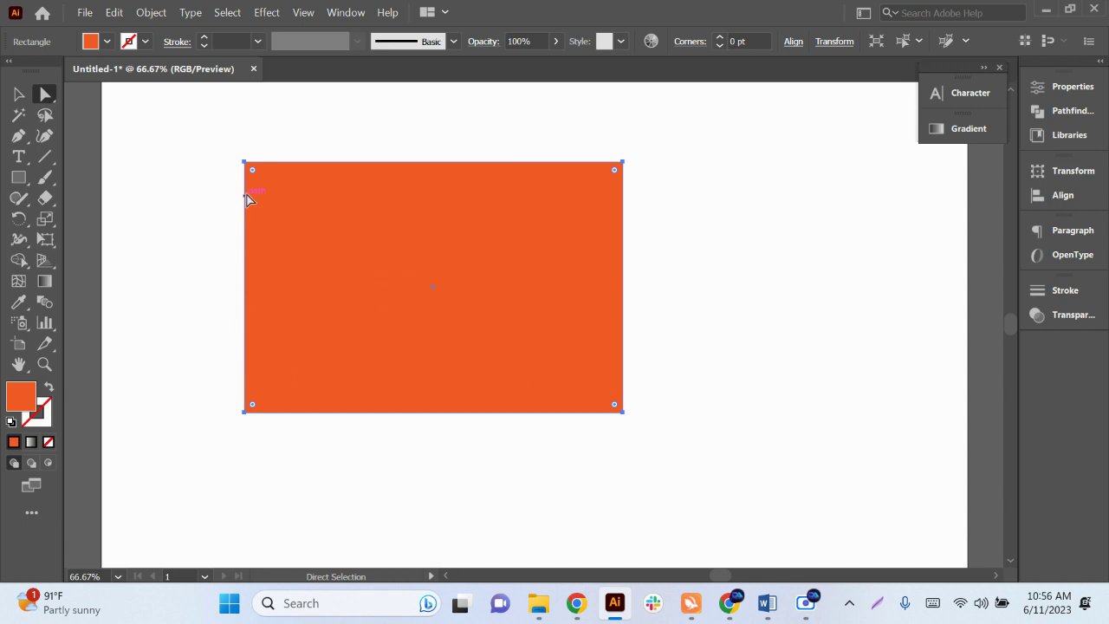
{"action": "left_click", "coordinate": [624, 414]}
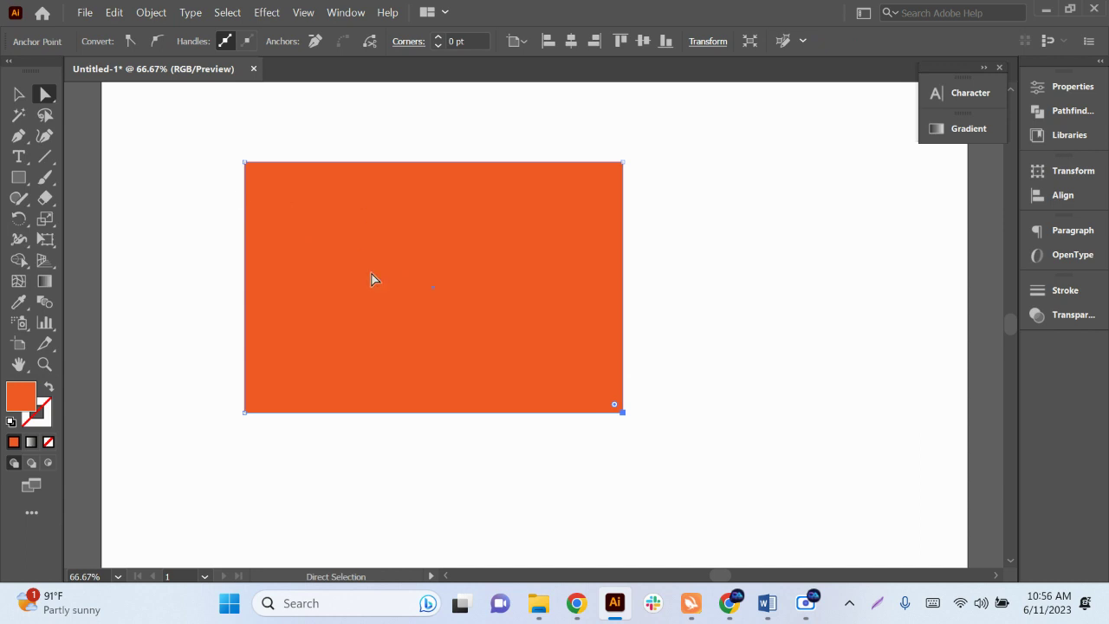
{"action": "left_click_drag", "start_coordinate": [615, 407], "coordinate": [245, 228]}
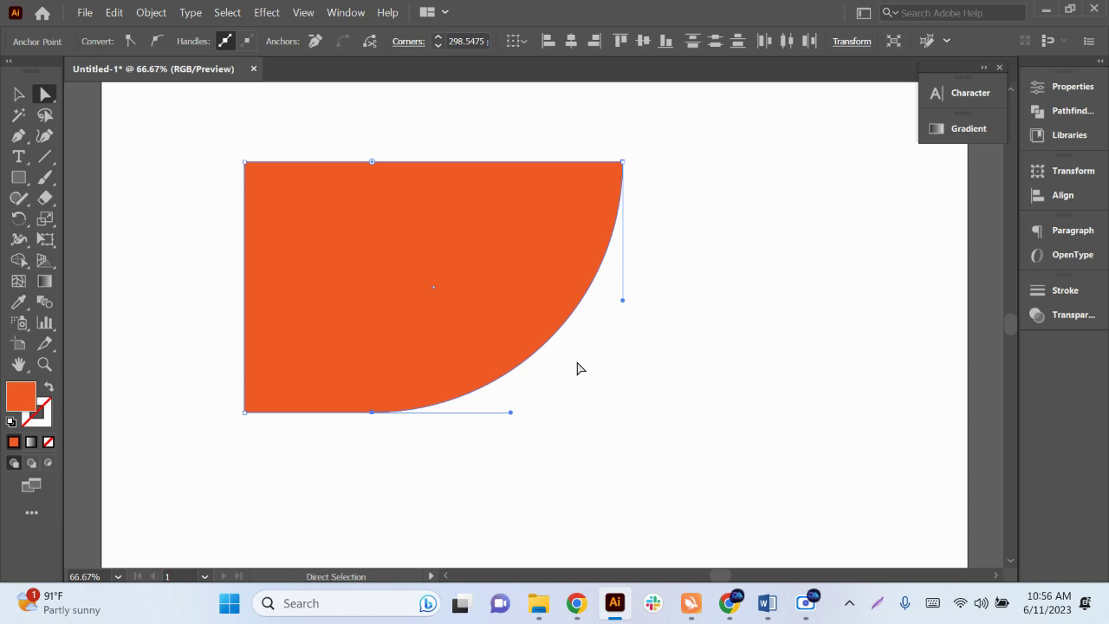
{"action": "key", "text": "ctrl+z"}
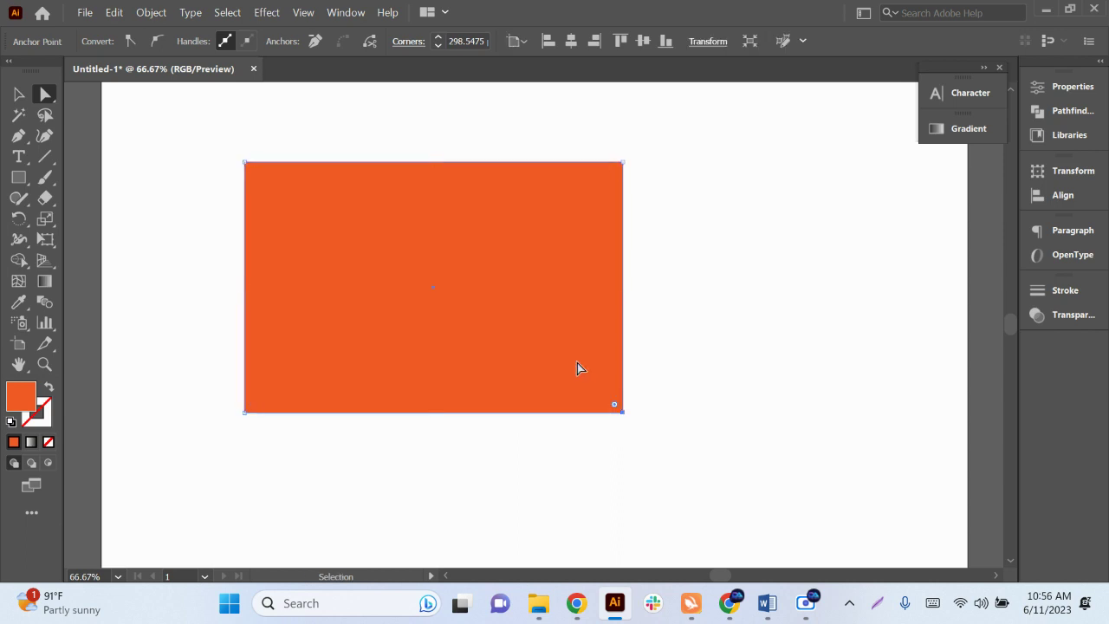
{"action": "left_click", "coordinate": [701, 470]}
{"action": "left_click", "coordinate": [437, 287]}
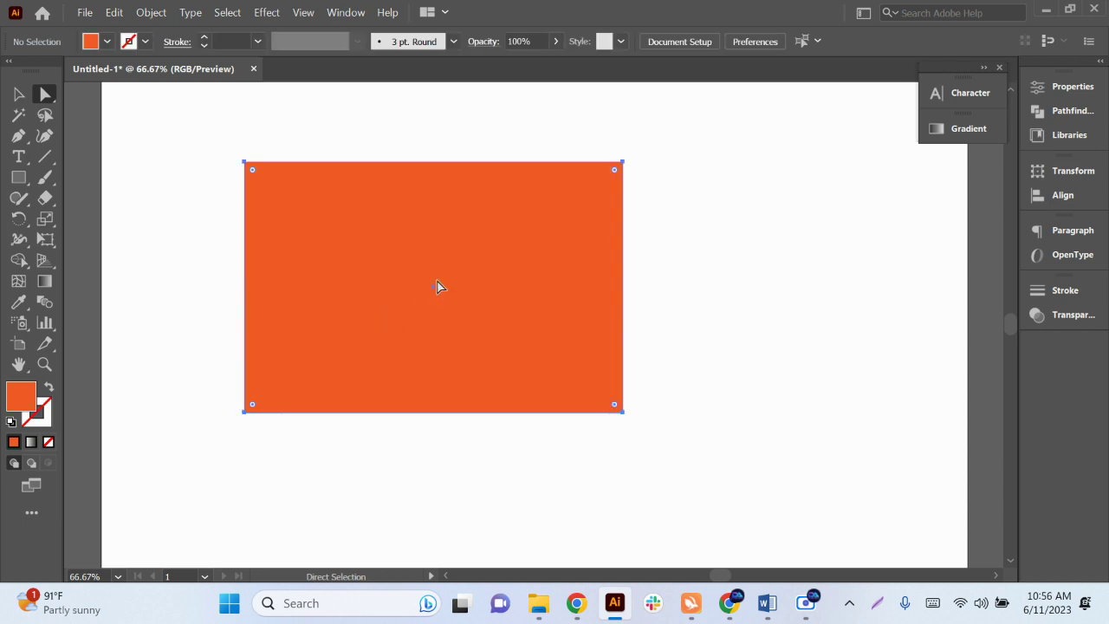
{"action": "left_click", "coordinate": [622, 412]}
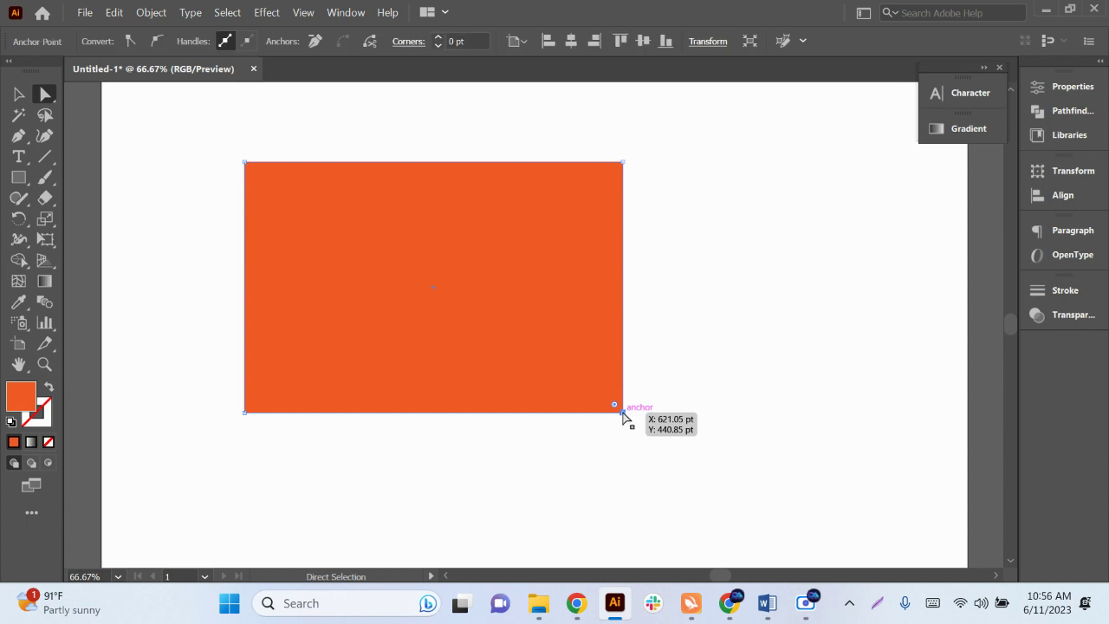
{"action": "left_click_drag", "start_coordinate": [623, 412], "coordinate": [500, 337]}
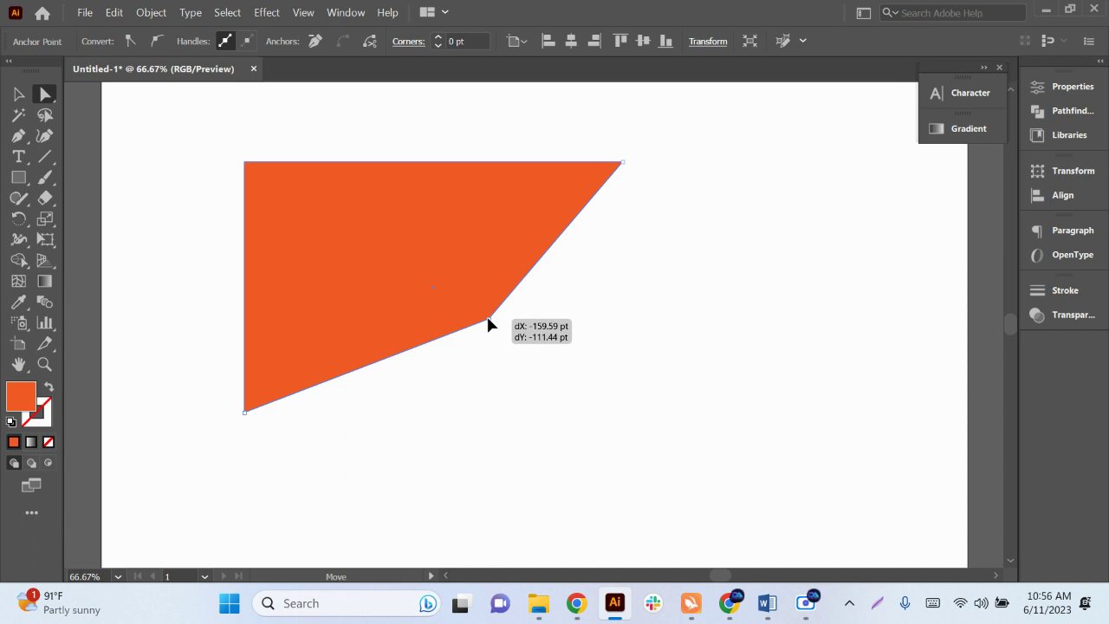
{"action": "left_click_drag", "start_coordinate": [488, 322], "coordinate": [488, 320]}
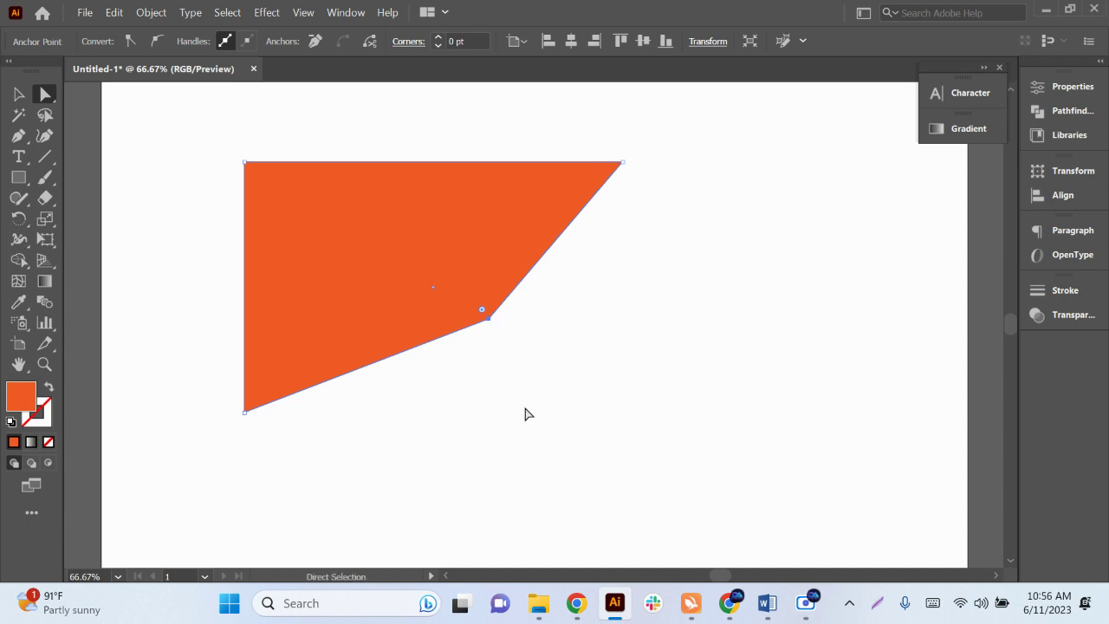
{"action": "key", "text": "ctrl+z"}
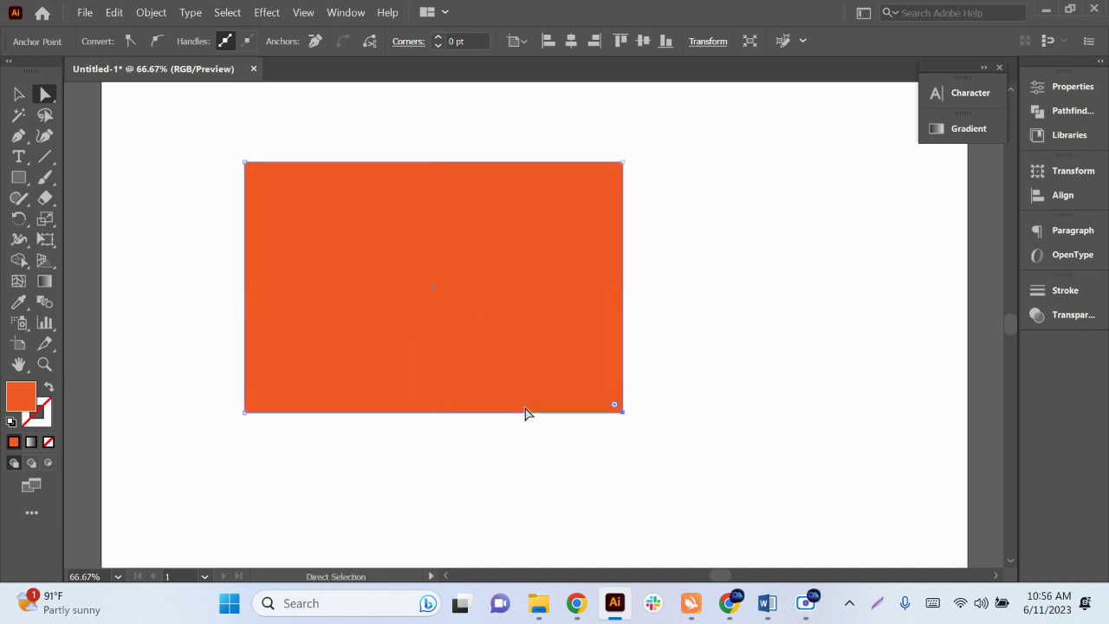
{"action": "left_click", "coordinate": [477, 353]}
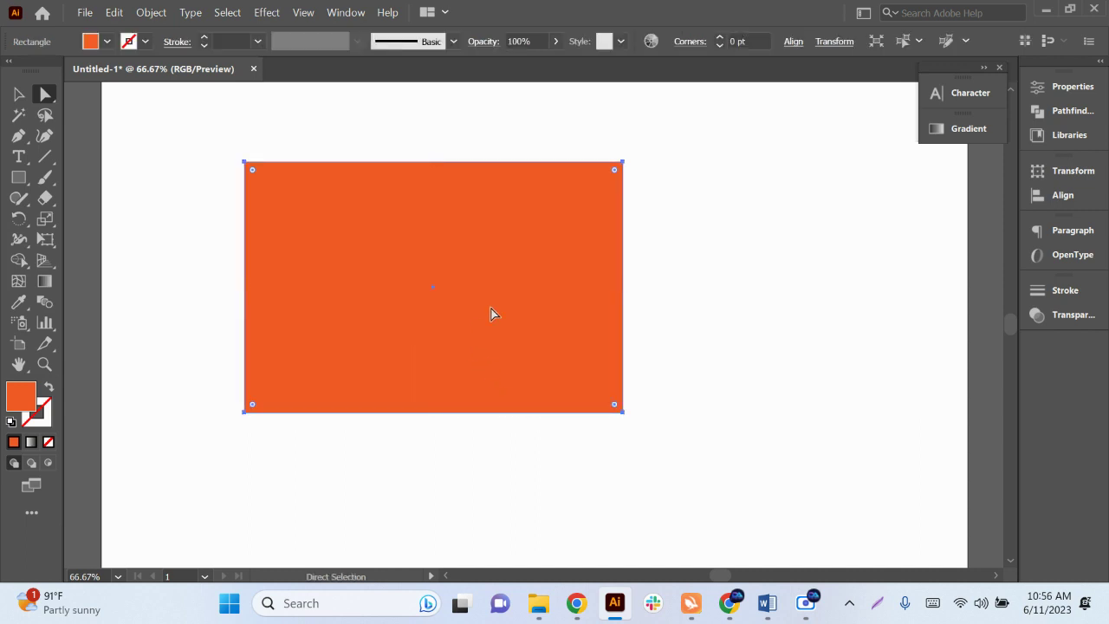
{"action": "left_click", "coordinate": [550, 491]}
{"action": "left_click", "coordinate": [460, 268]}
{"action": "left_click", "coordinate": [623, 412]}
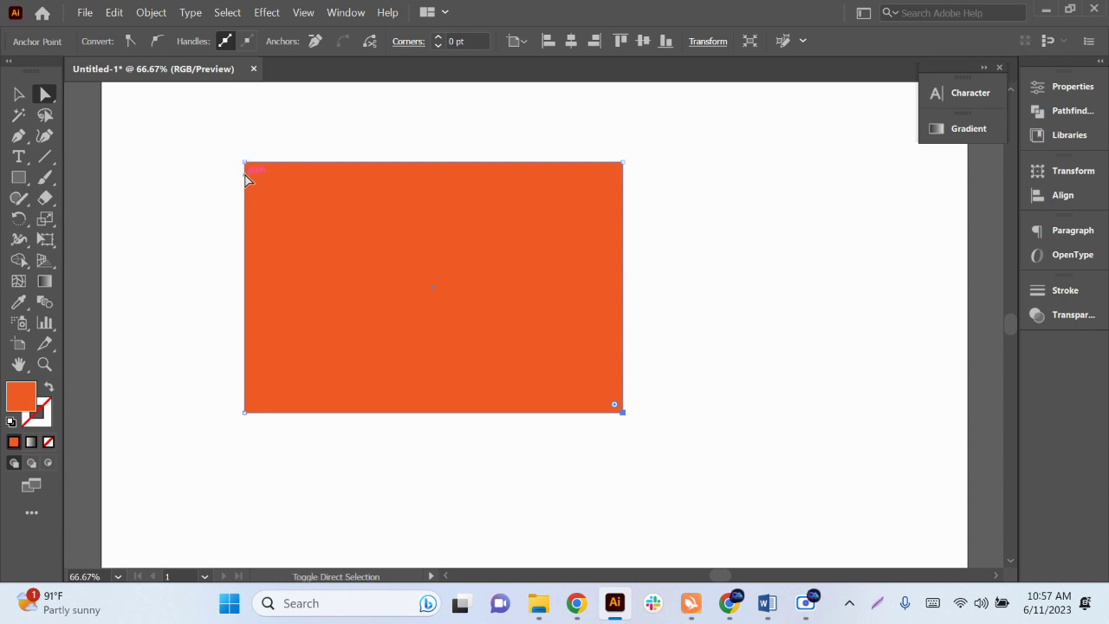
{"action": "left_click", "coordinate": [245, 163], "text": "shift"}
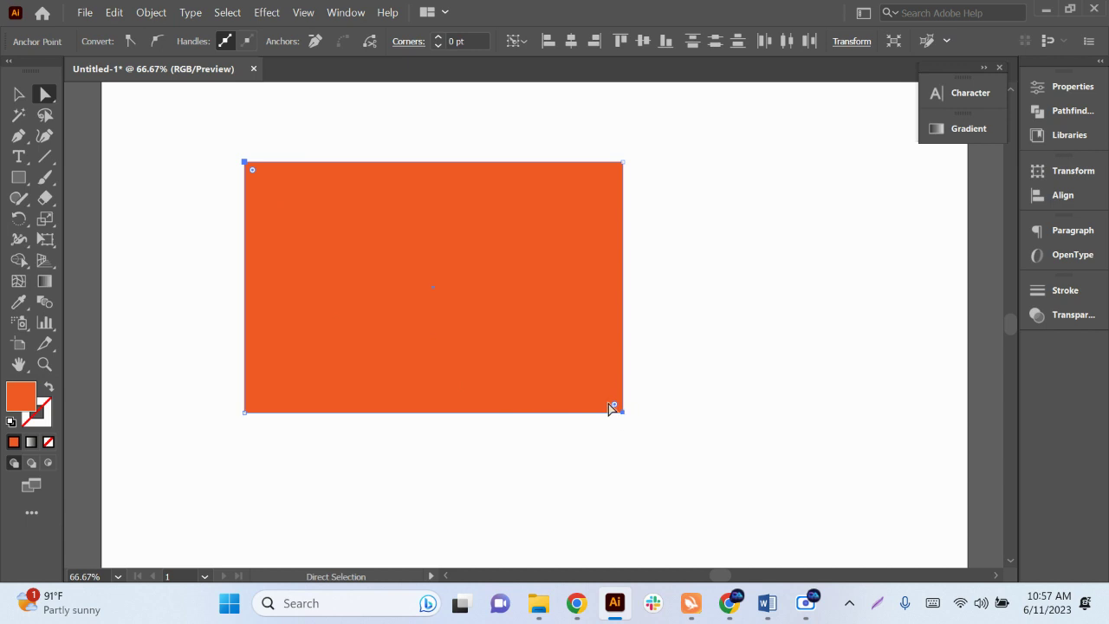
{"action": "mouse_move", "coordinate": [614, 404]}
{"action": "left_mouse_down"}
{"action": "mouse_move", "coordinate": [513, 339]}
{"action": "mouse_move", "coordinate": [416, 234]}
{"action": "mouse_move", "coordinate": [321, 188]}
{"action": "left_mouse_up"}
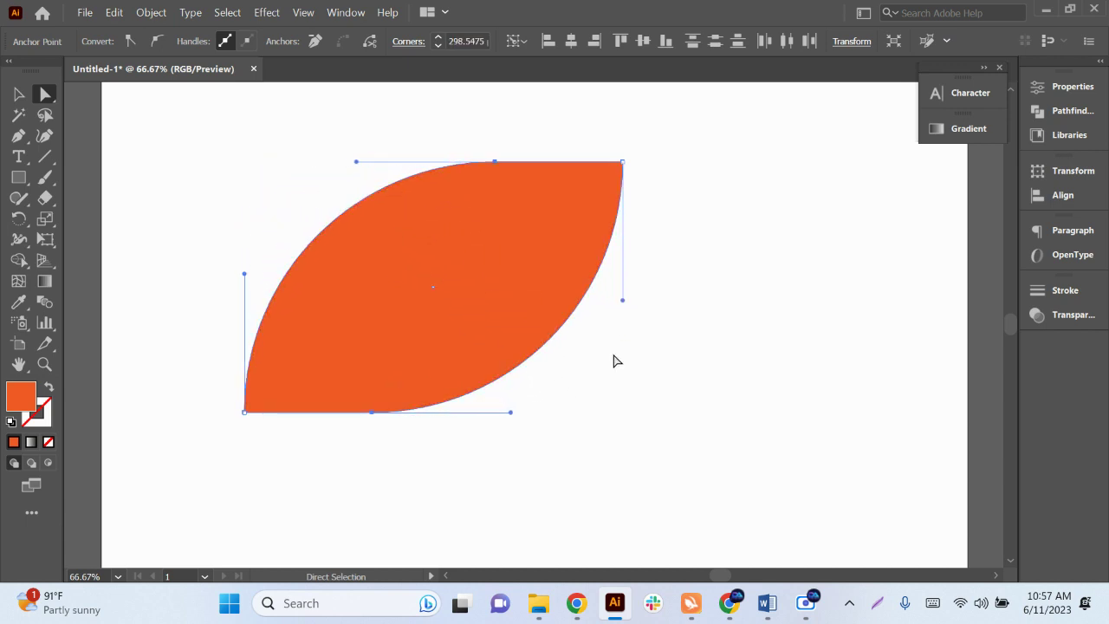
{"action": "left_click", "coordinate": [655, 409]}
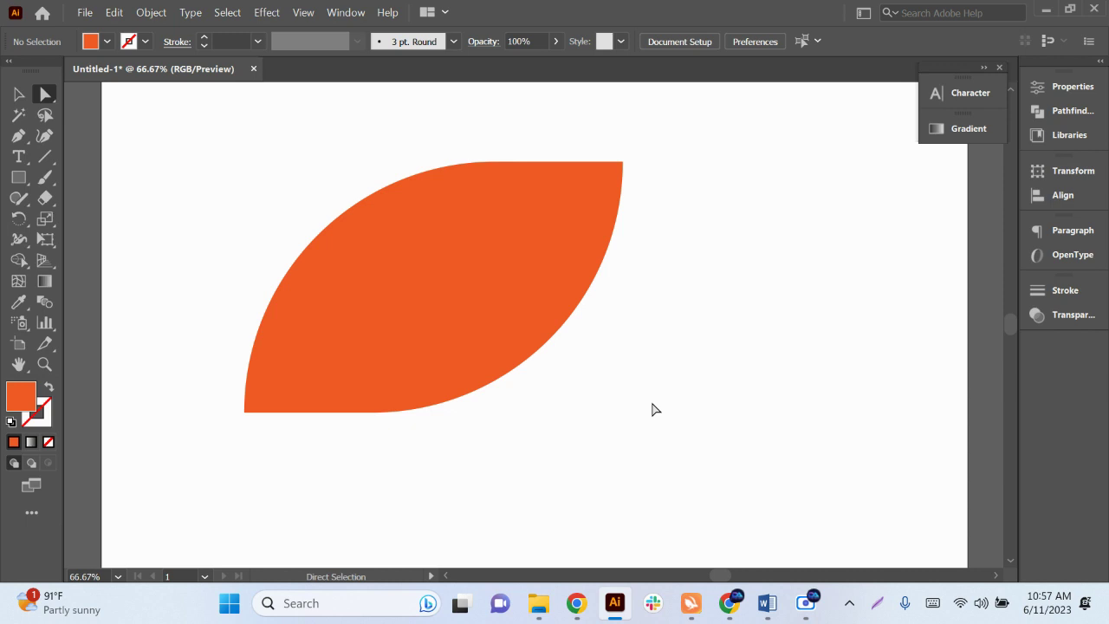
{"action": "key", "text": "ctrl+z"}
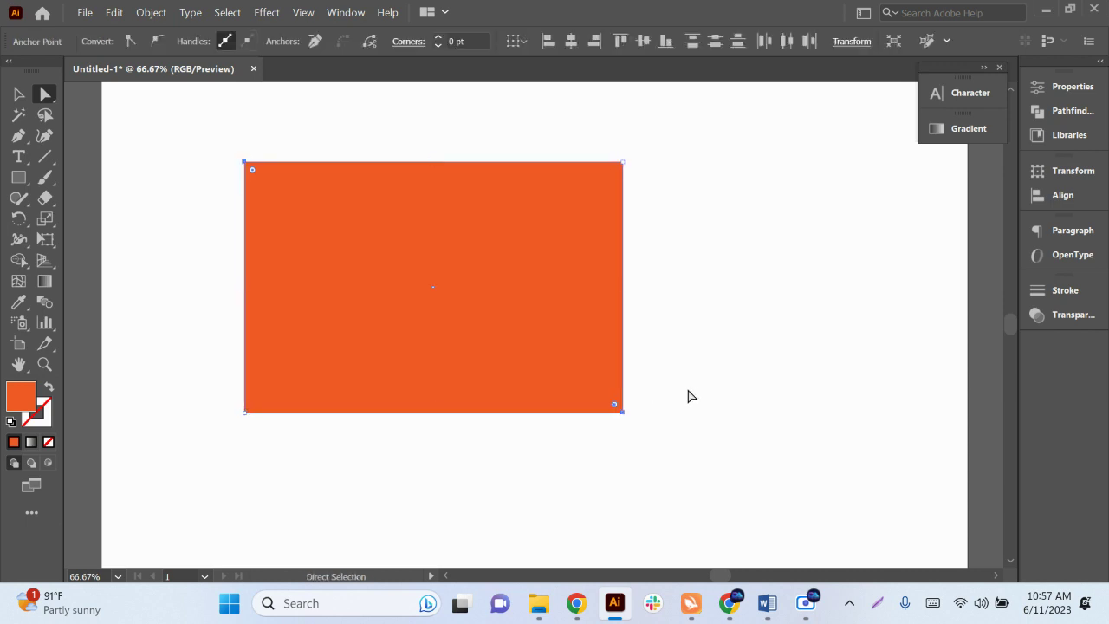
Step: Redo the leaf shape and move it off the artboard to the right
{"action": "key", "text": "ctrl+shift+z"}
{"action": "scroll", "coordinate": [495, 383], "scroll_direction": "down", "scroll_amount": 2}
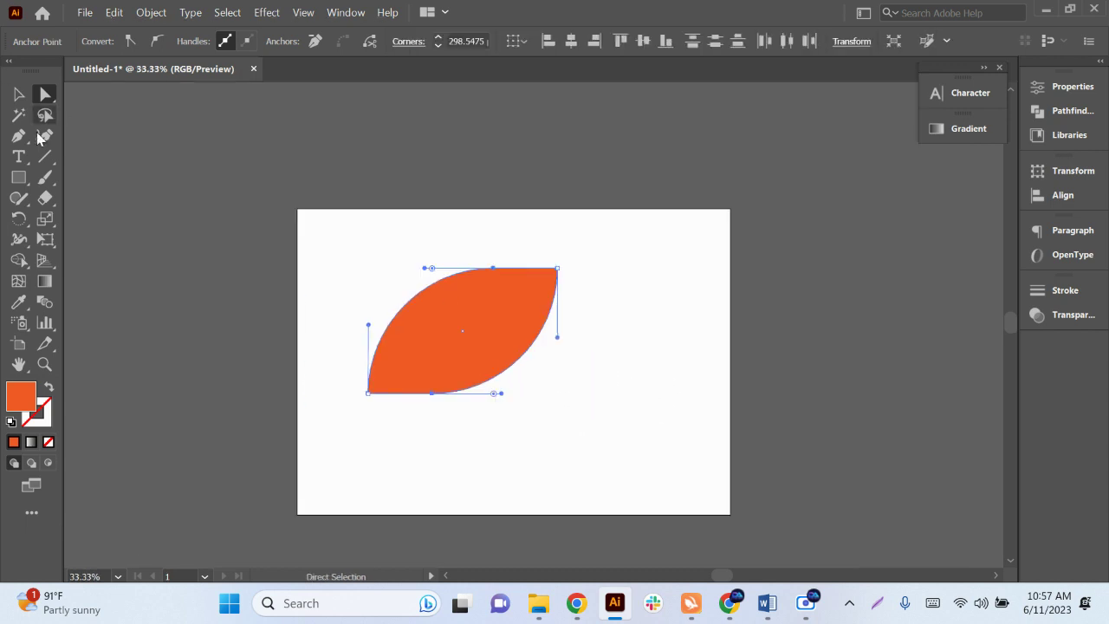
{"action": "left_click", "coordinate": [18, 94]}
{"action": "left_click_drag", "start_coordinate": [434, 345], "coordinate": [862, 332]}
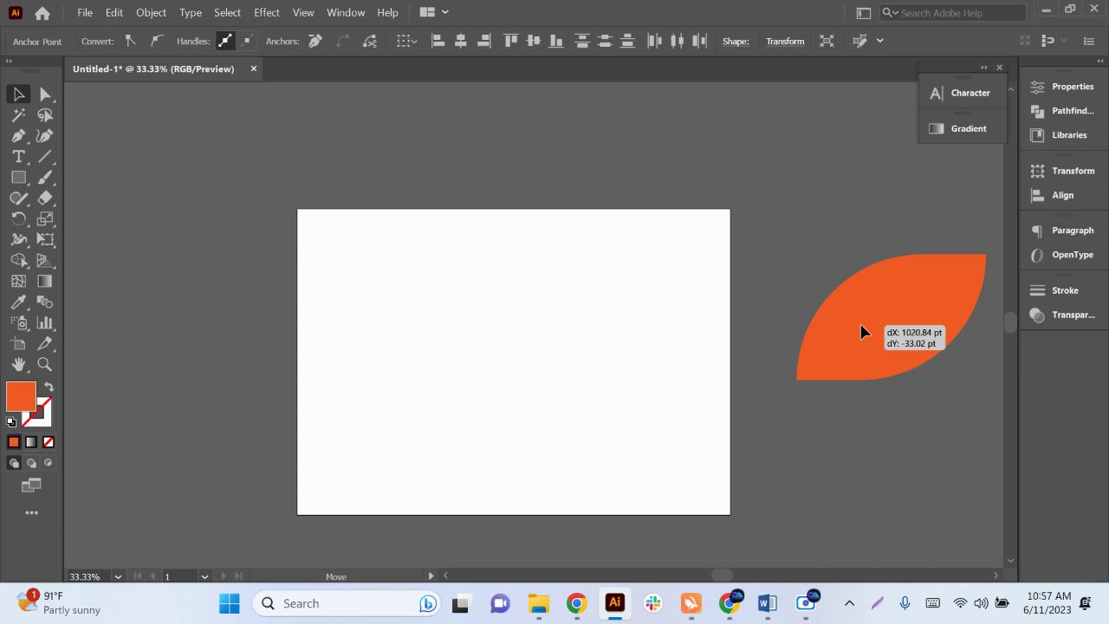
{"action": "scroll", "coordinate": [862, 332], "scroll_direction": "up", "scroll_amount": 1}
Step: Draw a new orange rectangle and Alt-drag a duplicate above the artboard
{"action": "left_click", "coordinate": [18, 177]}
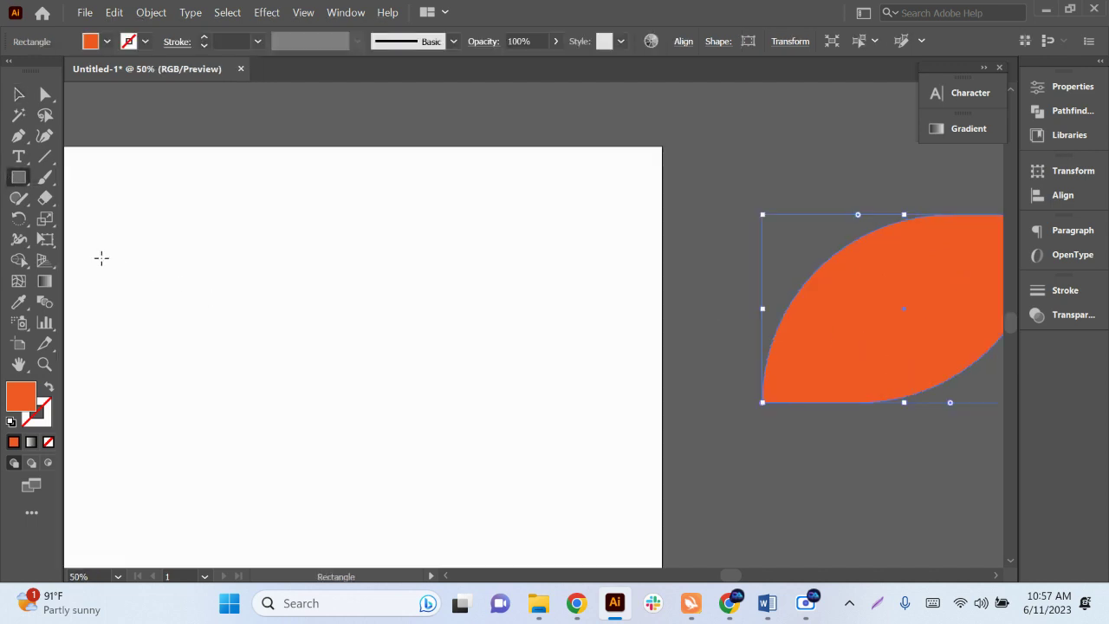
{"action": "left_click_drag", "start_coordinate": [130, 258], "coordinate": [424, 421]}
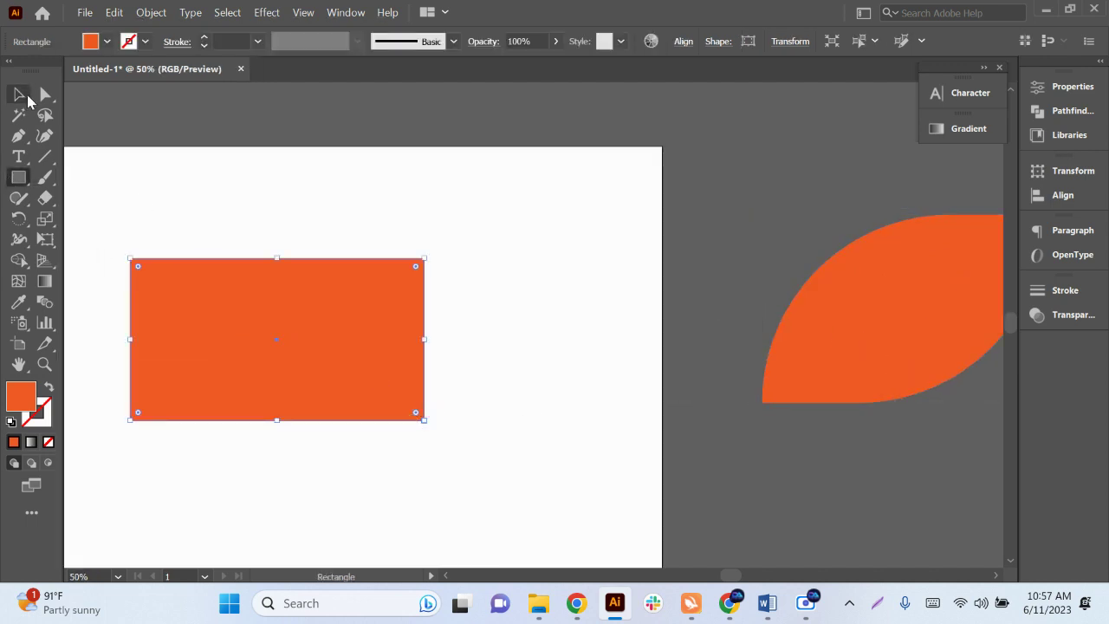
{"action": "key", "text": "v"}
{"action": "scroll", "coordinate": [295, 338], "scroll_direction": "down", "scroll_amount": 2}
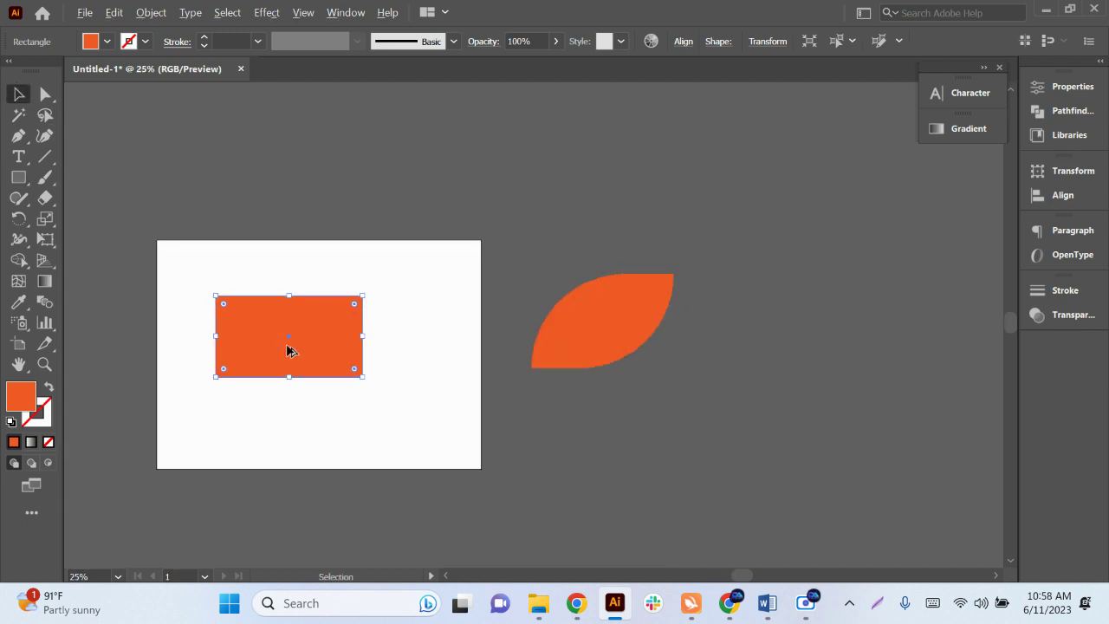
{"action": "left_click_drag", "start_coordinate": [271, 352], "coordinate": [325, 183]}
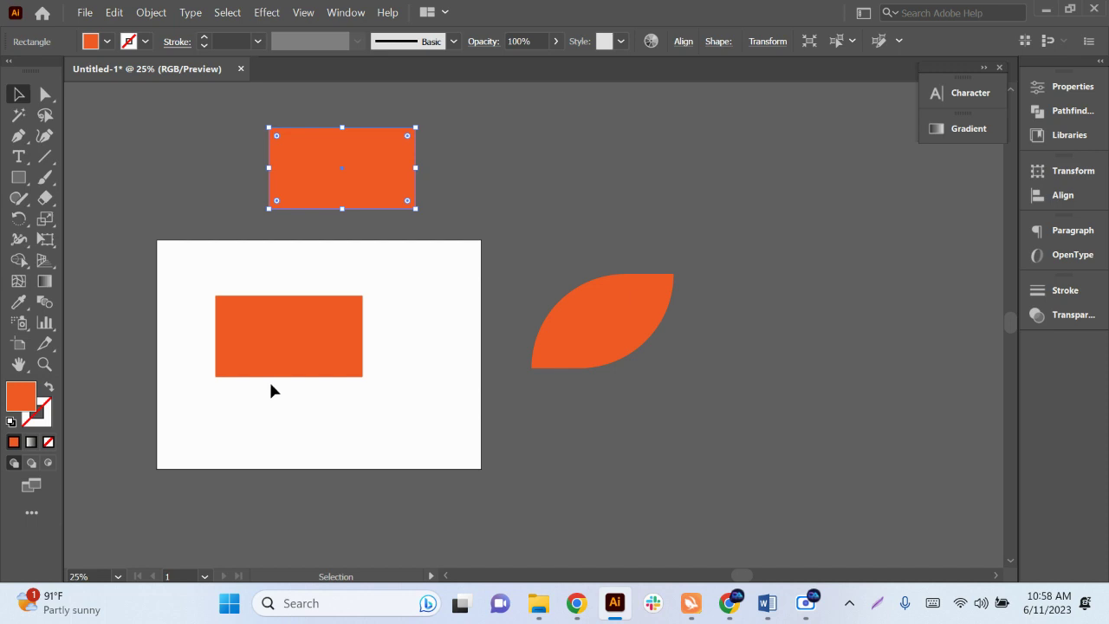
{"action": "left_click_drag", "start_coordinate": [272, 376], "coordinate": [382, 371]}
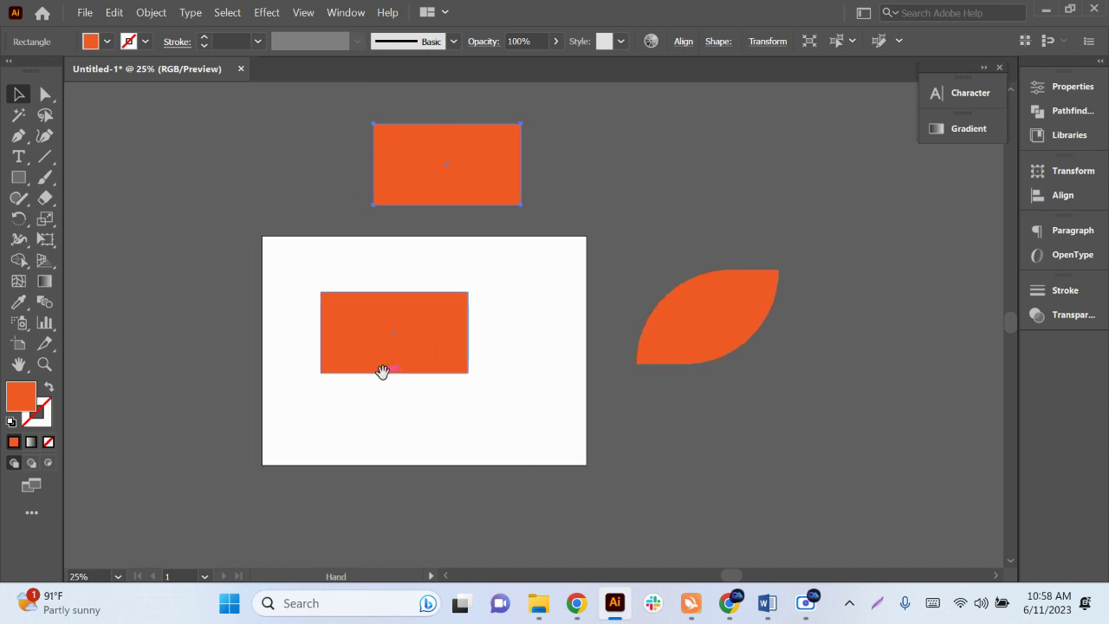
{"action": "scroll", "coordinate": [407, 430], "scroll_direction": "up", "scroll_amount": 1}
Step: Copy and paste the rectangle, placing the pasted copy above the artboard's top right
{"action": "left_click", "coordinate": [476, 409]}
{"action": "left_click", "coordinate": [439, 282]}
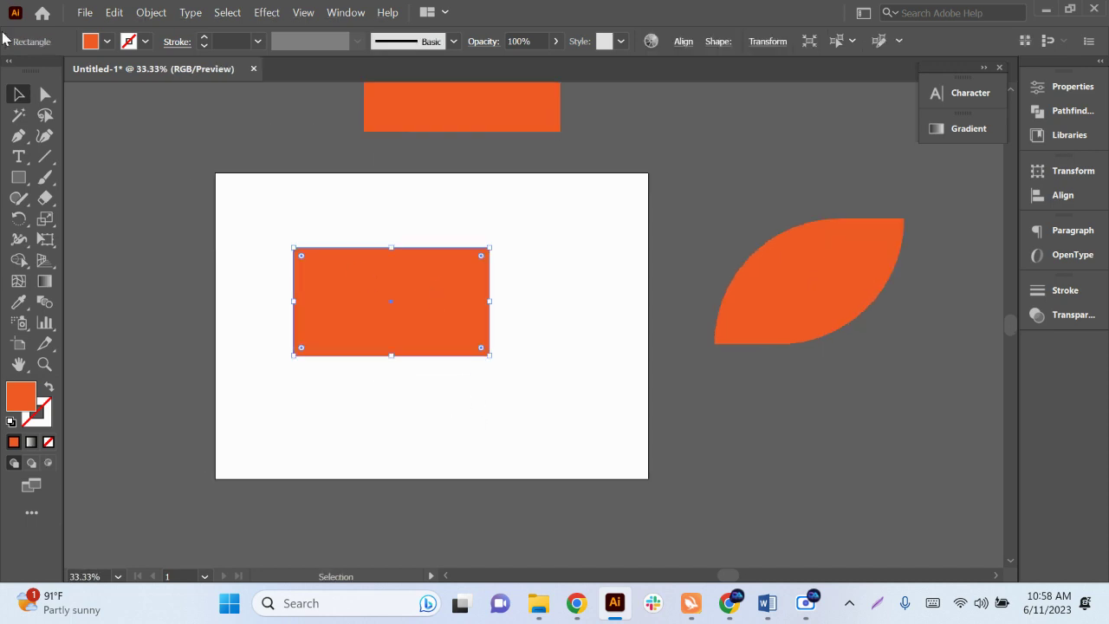
{"action": "left_click", "coordinate": [113, 14]}
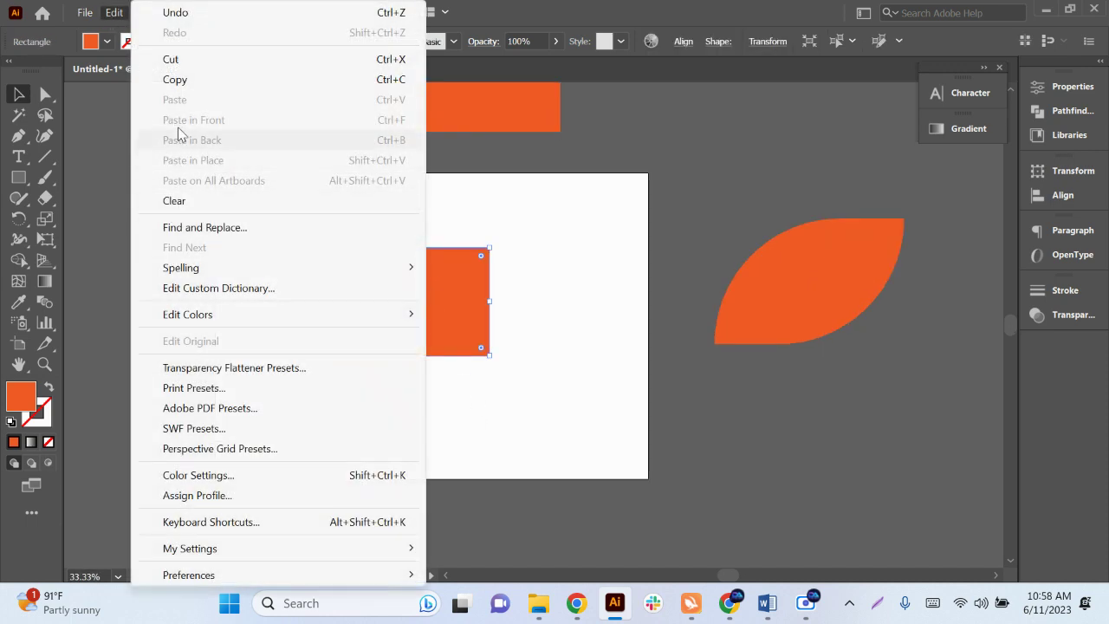
{"action": "left_click", "coordinate": [176, 79]}
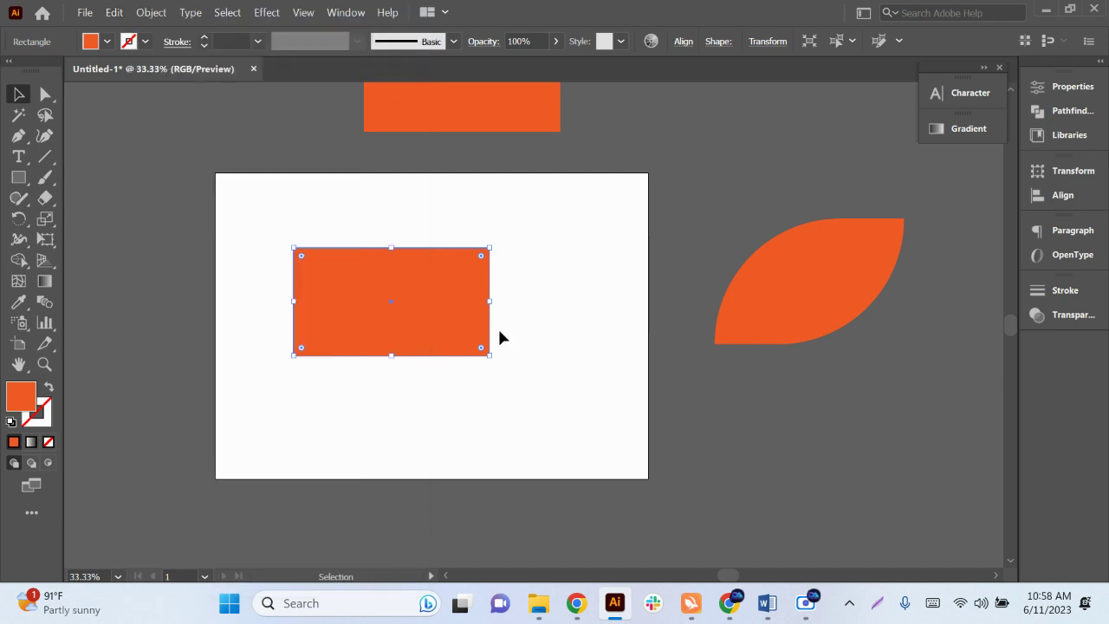
{"action": "left_click", "coordinate": [545, 307]}
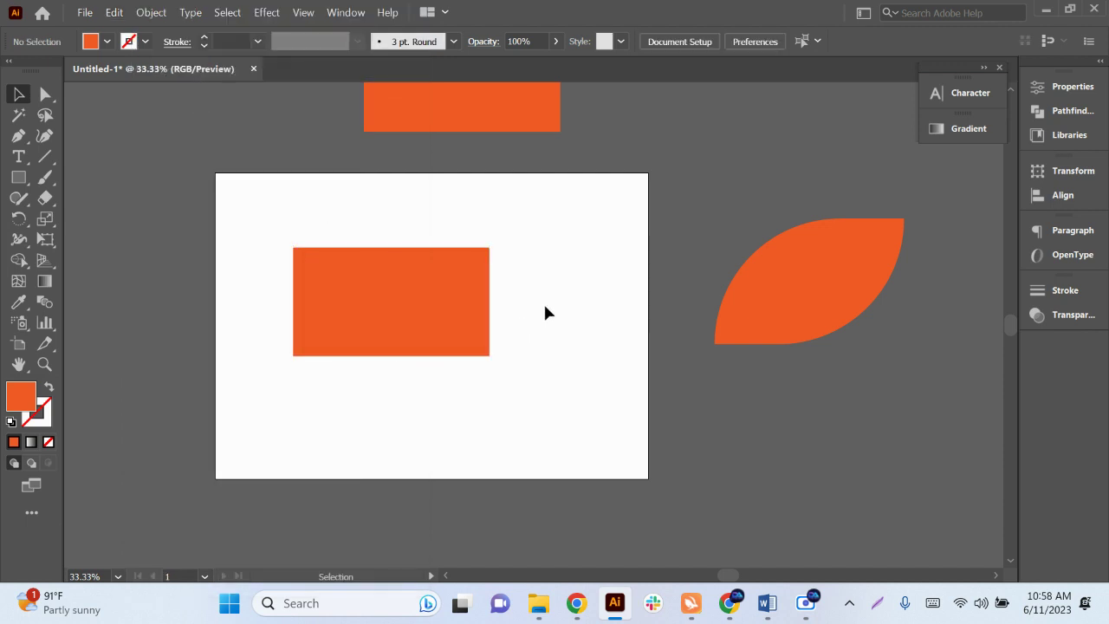
{"action": "left_click", "coordinate": [113, 13]}
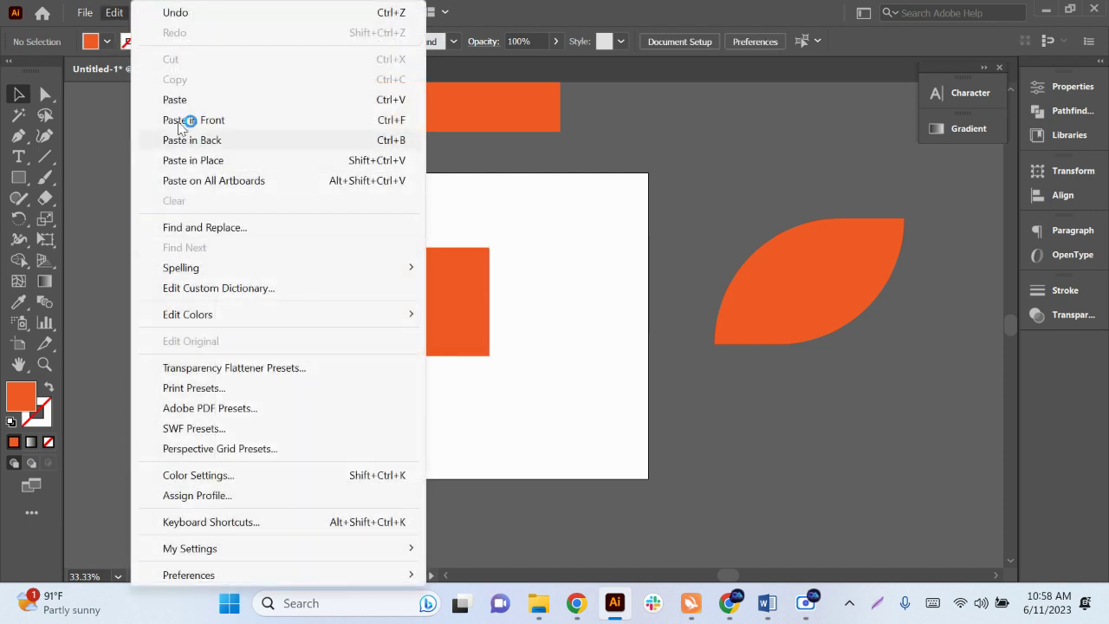
{"action": "left_click", "coordinate": [189, 104]}
{"action": "scroll", "coordinate": [589, 364], "scroll_direction": "up", "scroll_amount": 1}
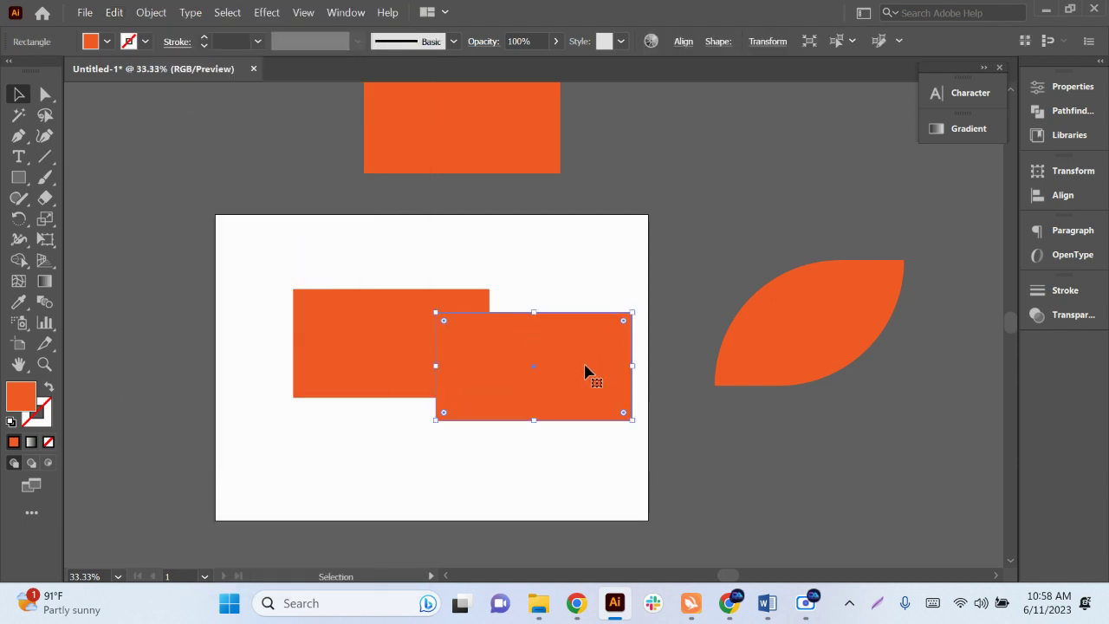
{"action": "left_click_drag", "start_coordinate": [586, 397], "coordinate": [755, 168]}
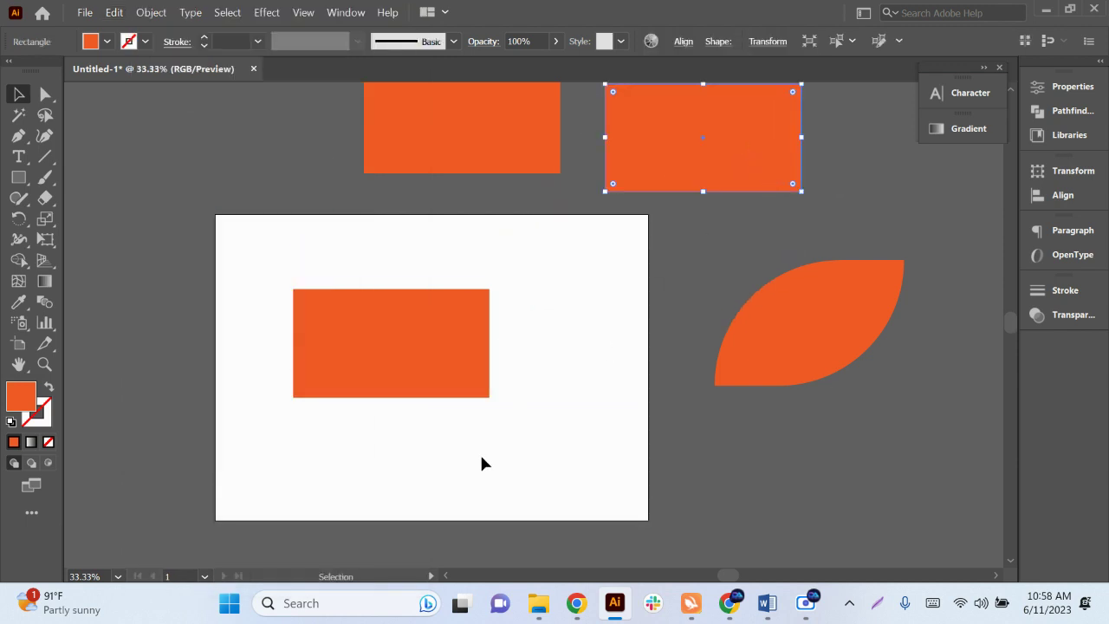
{"action": "scroll", "coordinate": [505, 413], "scroll_direction": "up", "scroll_amount": 1}
{"action": "key", "text": "super"}
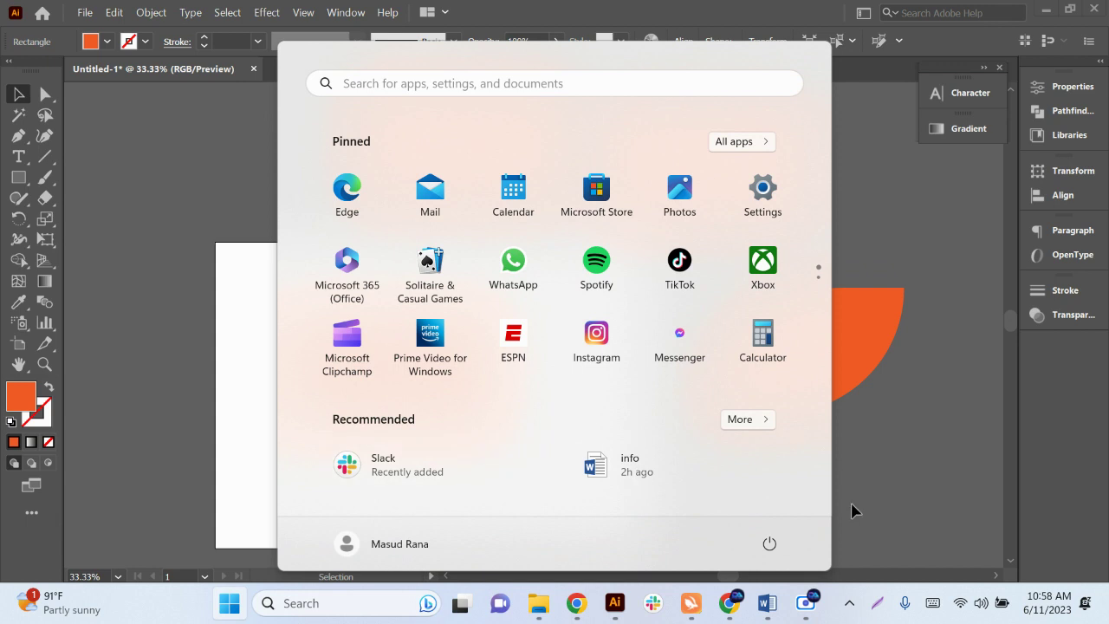
Step: Zoom in, pan, and reselect the orange rectangle
{"action": "scroll", "coordinate": [460, 473], "scroll_direction": "up", "scroll_amount": 1}
{"action": "scroll", "coordinate": [460, 479], "scroll_direction": "up", "scroll_amount": 3}
{"action": "left_click", "coordinate": [544, 355]}
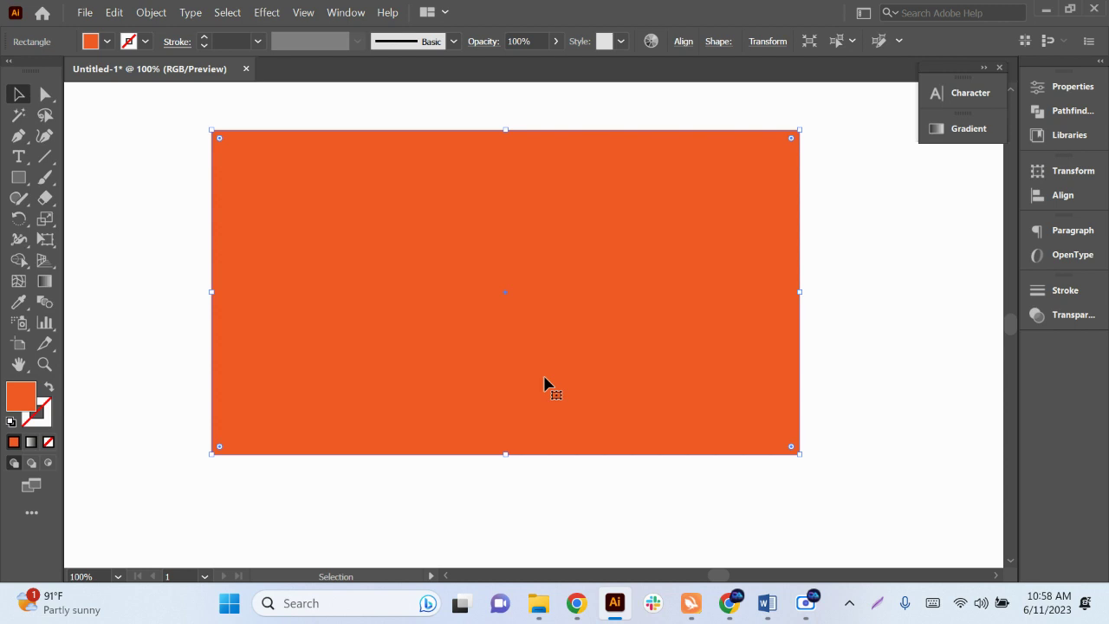
{"action": "scroll", "coordinate": [507, 364], "scroll_direction": "down", "scroll_amount": 1}
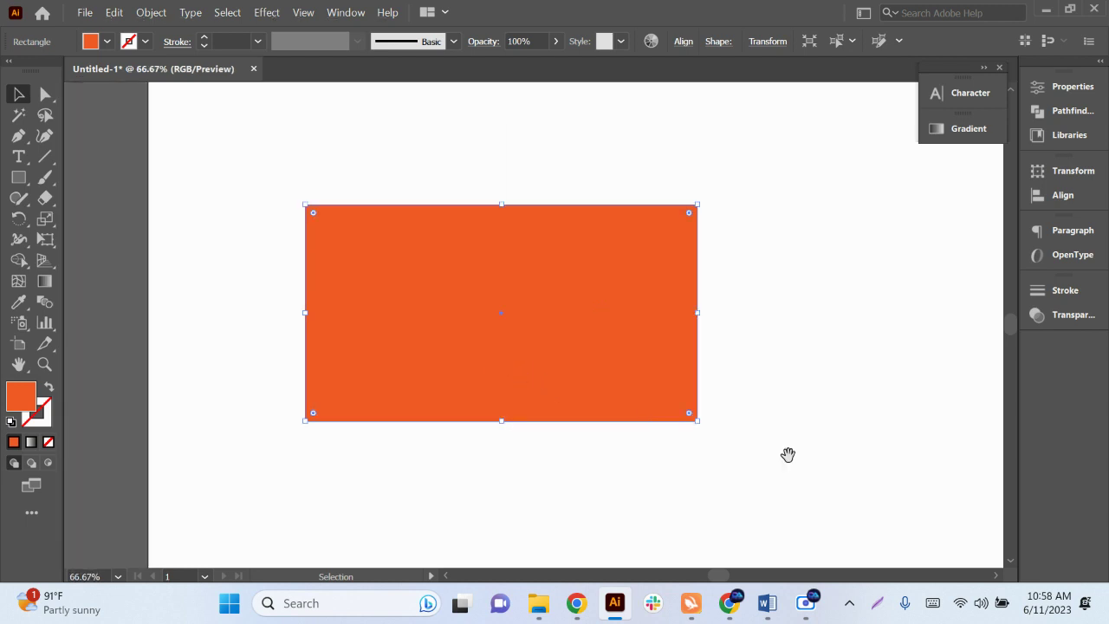
{"action": "left_click_drag", "start_coordinate": [787, 453], "coordinate": [737, 445]}
{"action": "left_click", "coordinate": [738, 440]}
{"action": "left_click", "coordinate": [595, 327]}
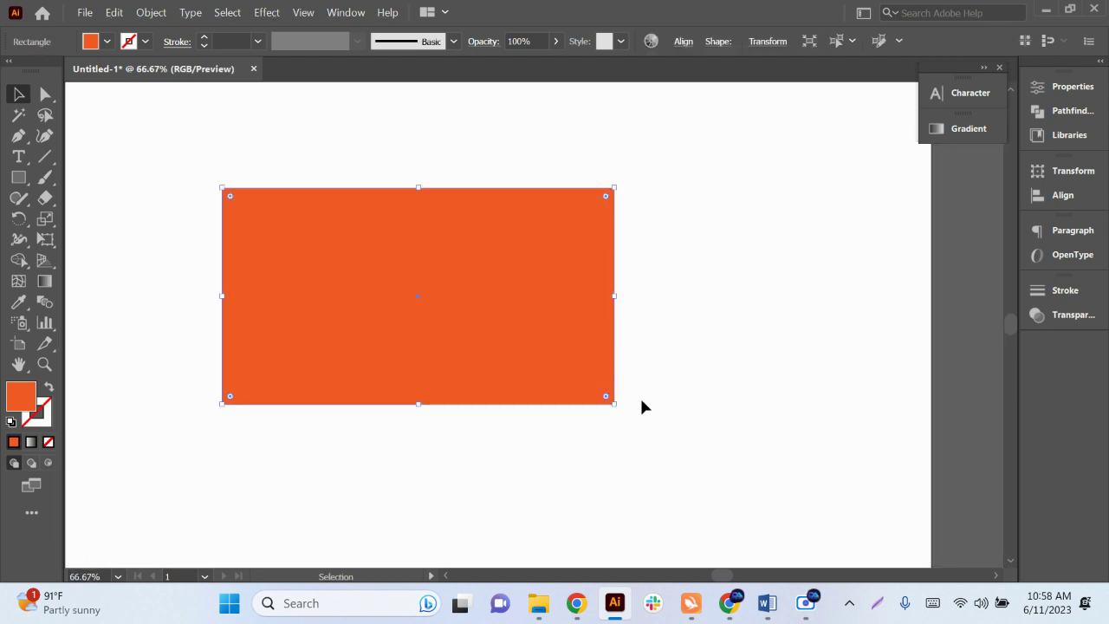
Step: Round both right-hand corners to about 128.87 pt, forming a semicircular end
{"action": "left_click", "coordinate": [45, 93]}
{"action": "left_click_drag", "start_coordinate": [731, 170], "coordinate": [569, 452]}
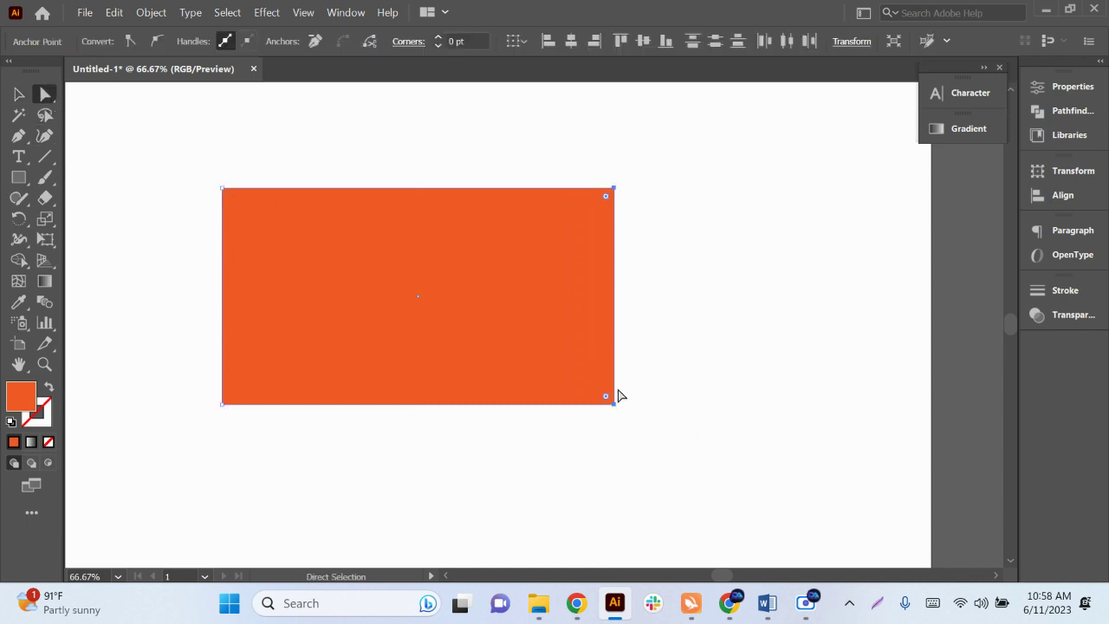
{"action": "left_click", "coordinate": [604, 471]}
{"action": "left_click", "coordinate": [577, 292]}
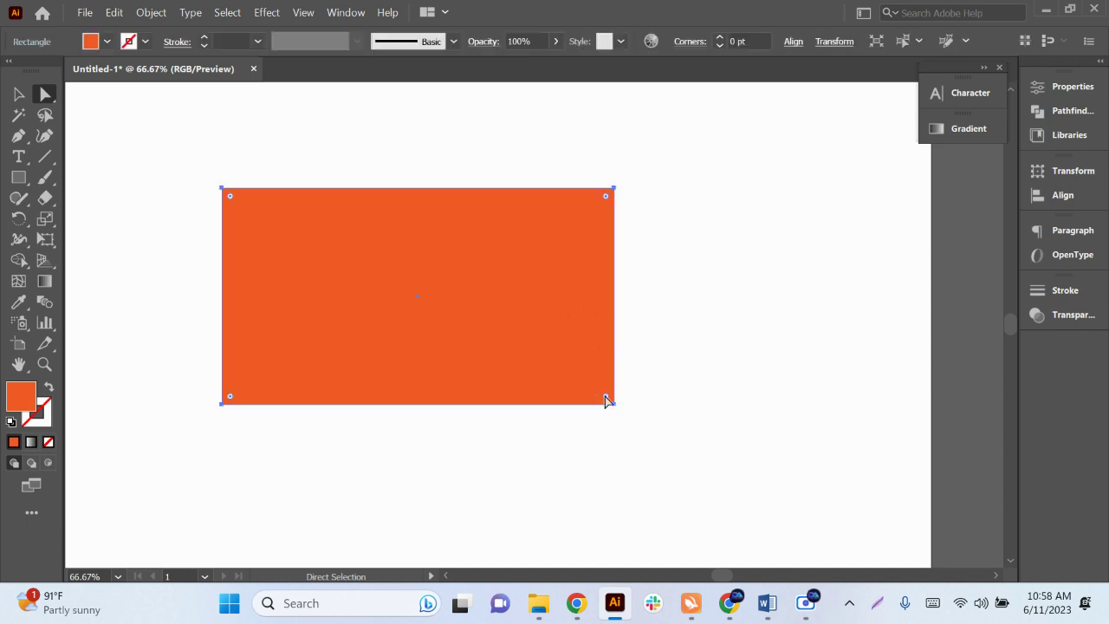
{"action": "left_click", "coordinate": [613, 404]}
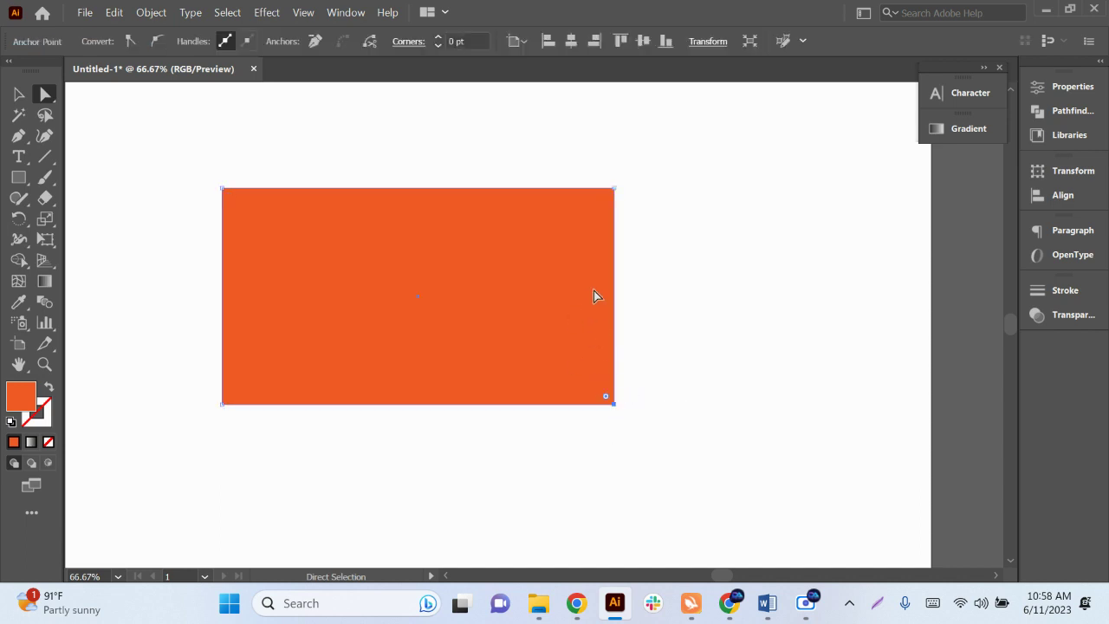
{"action": "left_click", "coordinate": [615, 188], "text": "shift"}
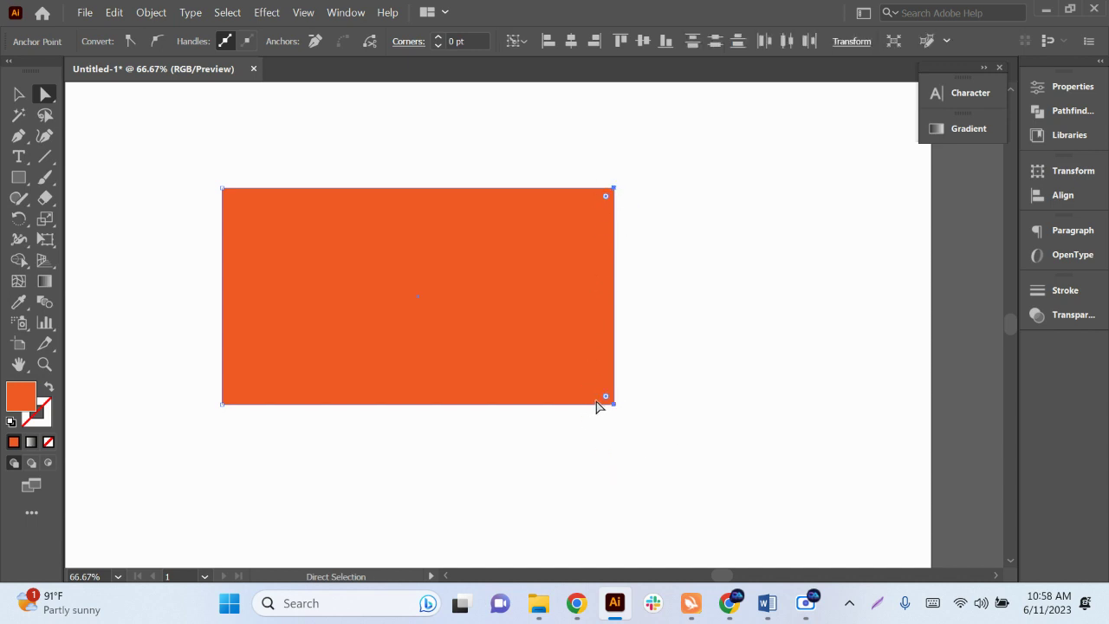
{"action": "left_click_drag", "start_coordinate": [606, 396], "coordinate": [223, 376]}
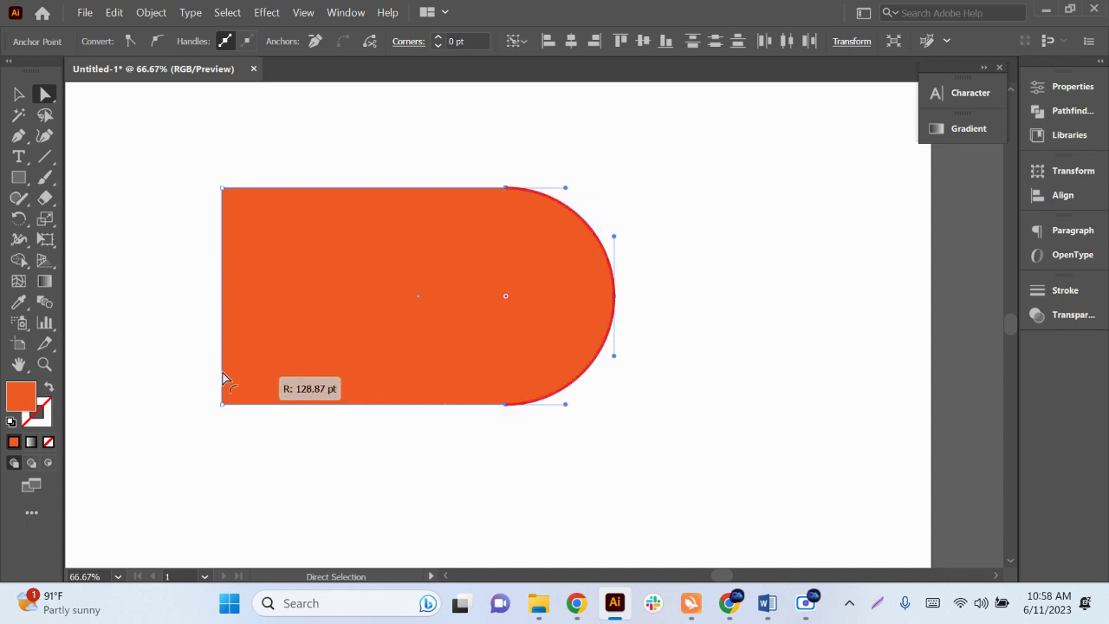
{"action": "left_click", "coordinate": [691, 466]}
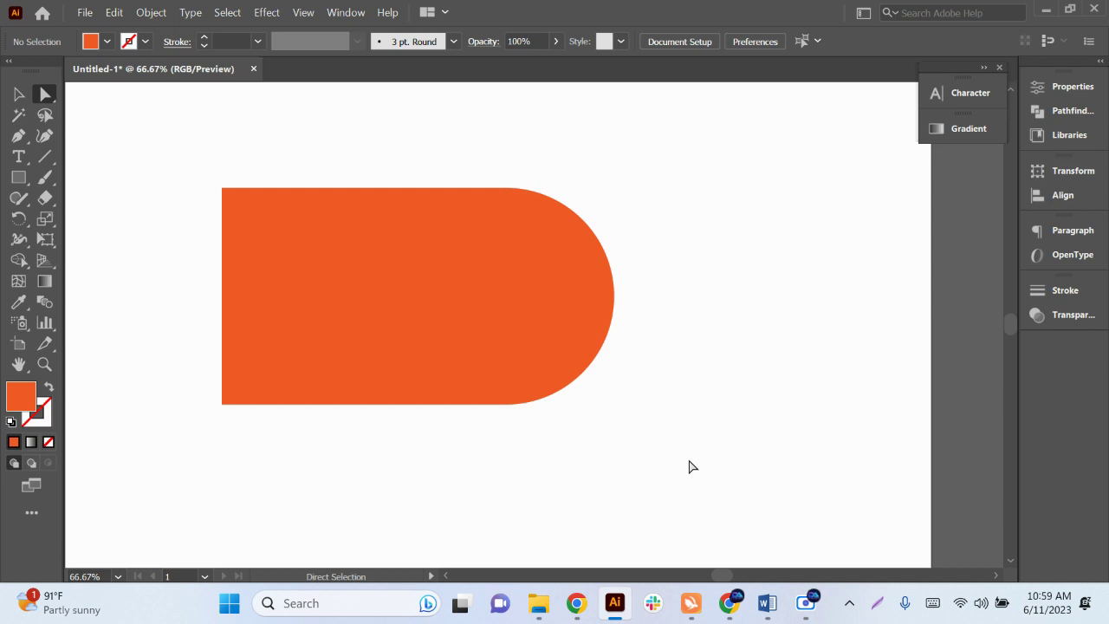
{"action": "left_click", "coordinate": [607, 373]}
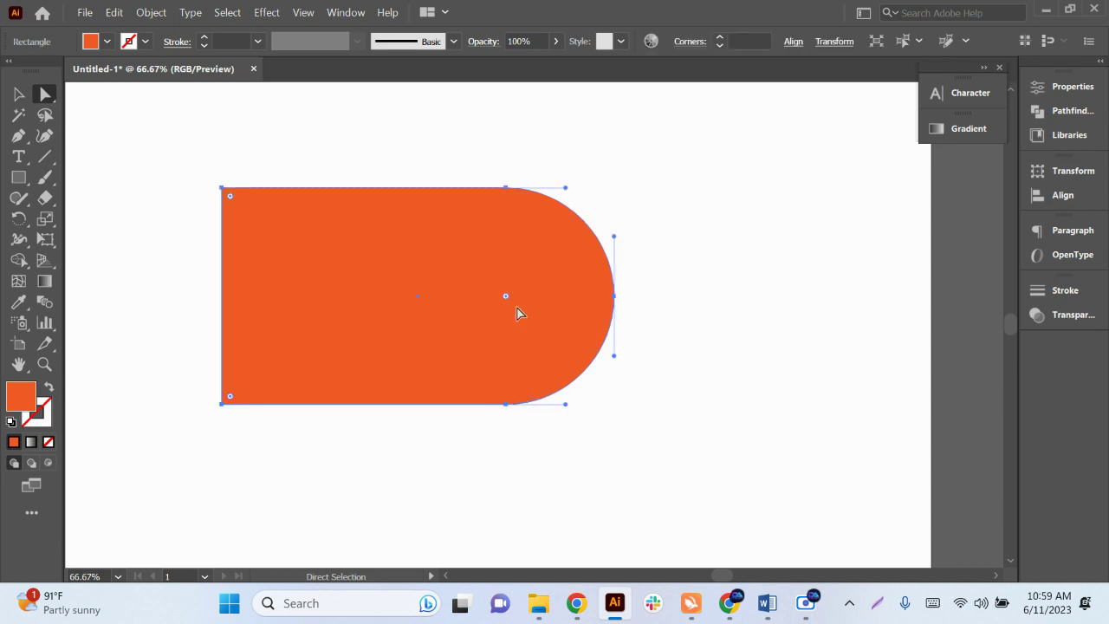
Step: Flatten the corners back to 0 pt and undo an accidental top-right corner move
{"action": "left_click_drag", "start_coordinate": [505, 301], "coordinate": [806, 306]}
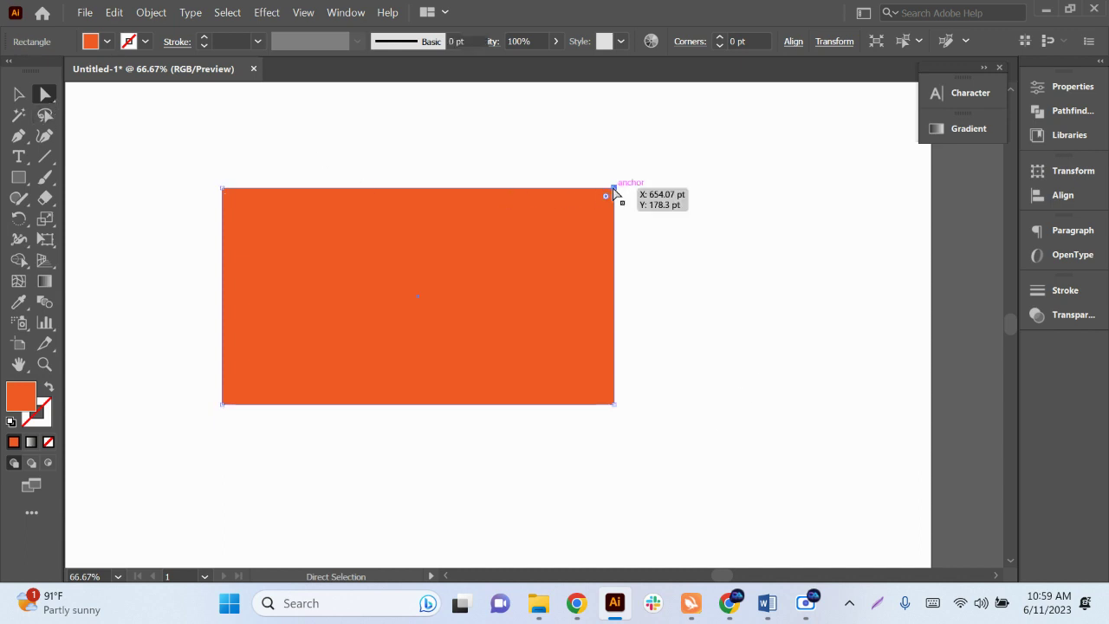
{"action": "left_click_drag", "start_coordinate": [614, 187], "coordinate": [466, 256]}
{"action": "left_click", "coordinate": [590, 258]}
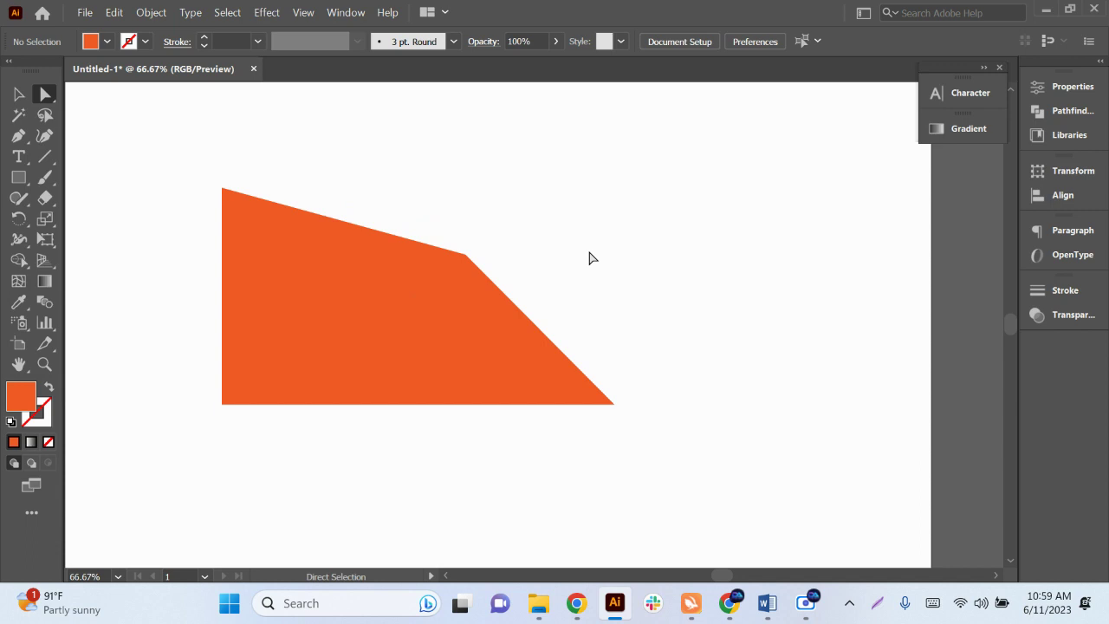
{"action": "key", "text": "ctrl+z"}
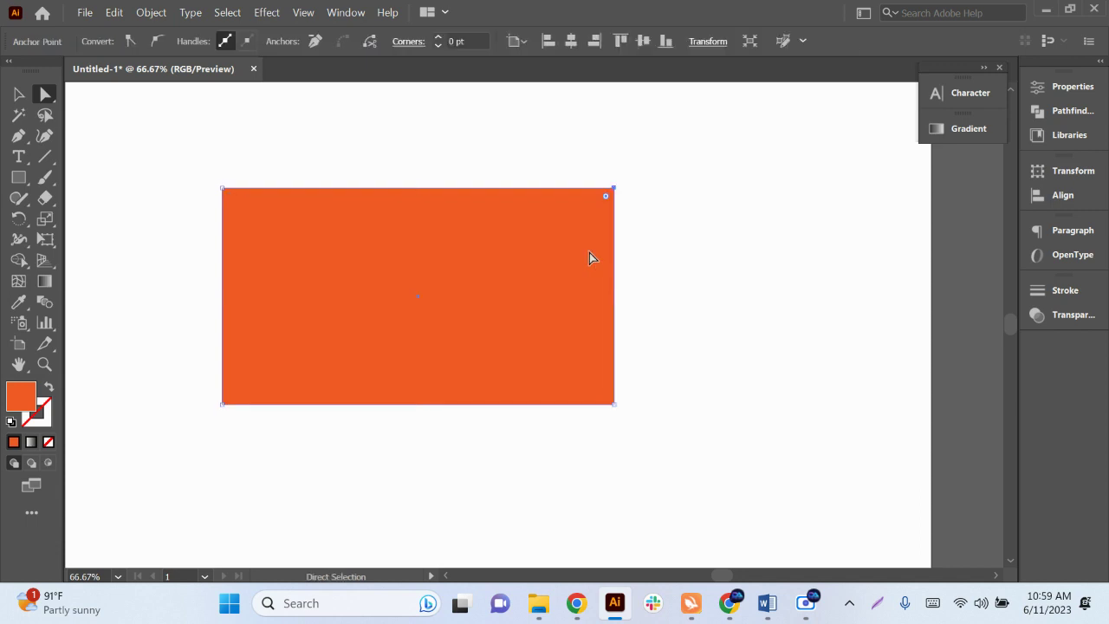
{"action": "left_click", "coordinate": [589, 256]}
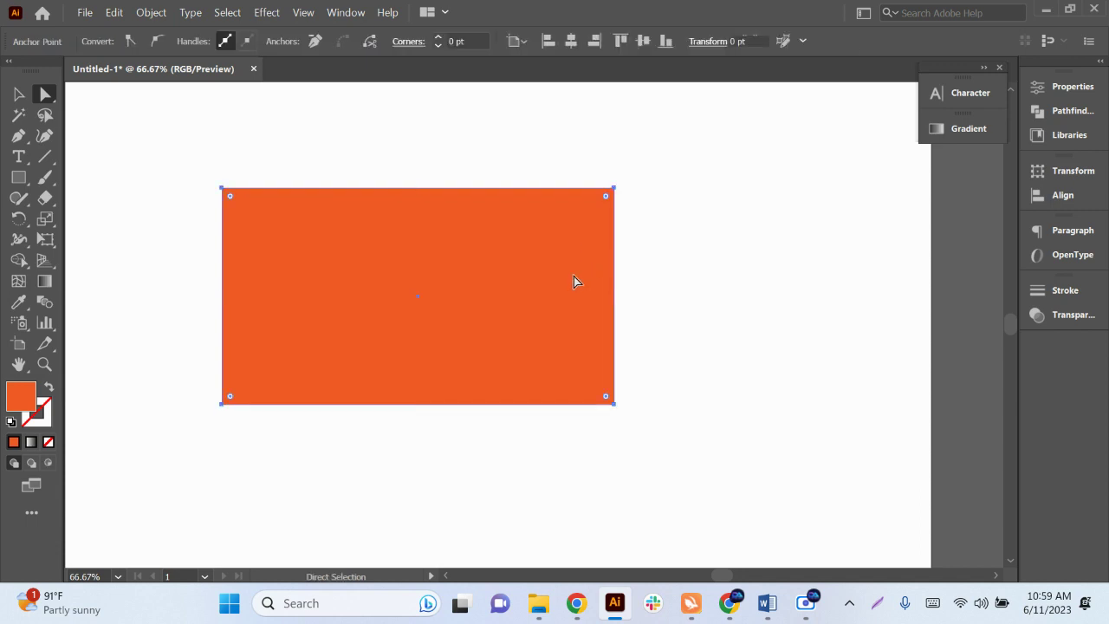
Step: Round only the top-right corner to about 257.73 pt, then select the whole shape
{"action": "left_click", "coordinate": [613, 188]}
{"action": "left_click", "coordinate": [613, 187]}
{"action": "left_click_drag", "start_coordinate": [606, 198], "coordinate": [358, 520]}
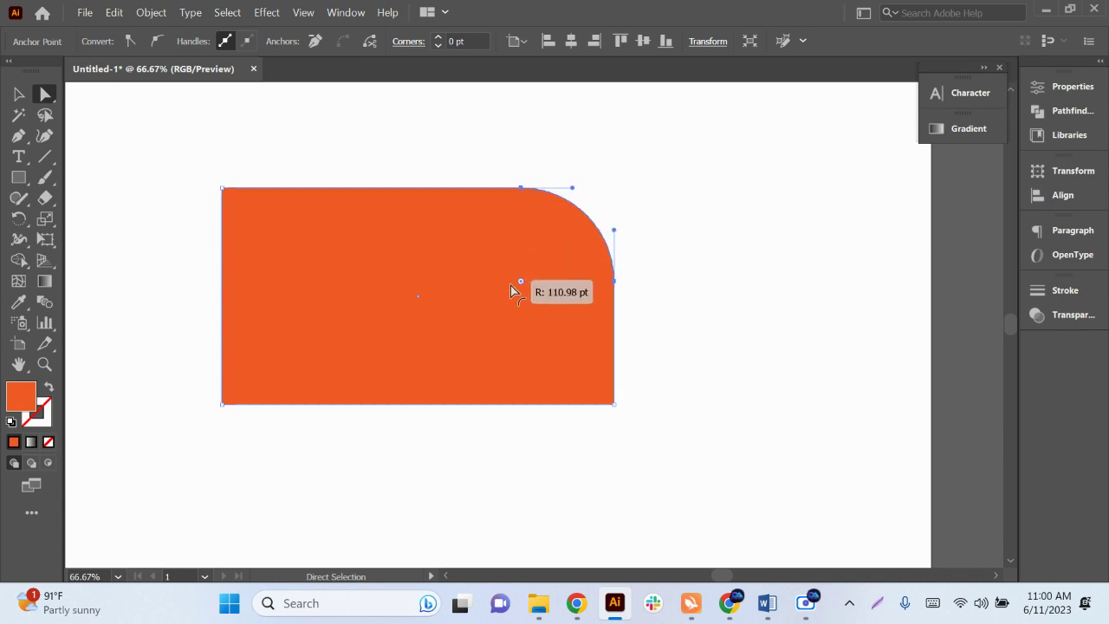
{"action": "left_click", "coordinate": [352, 502]}
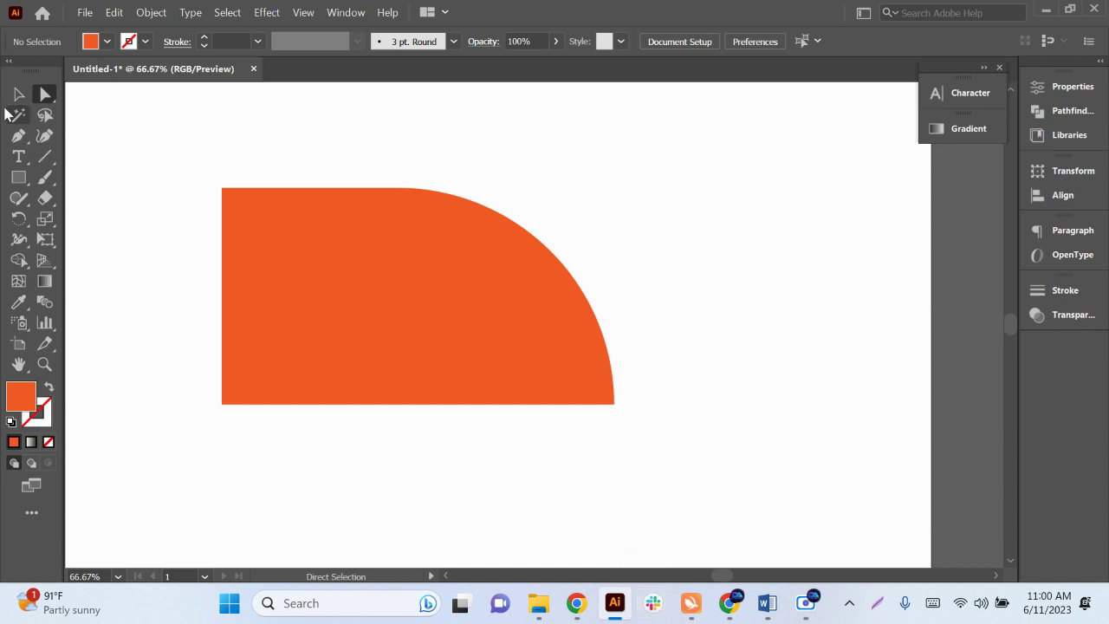
{"action": "left_click", "coordinate": [18, 93]}
{"action": "left_click", "coordinate": [381, 332]}
Step: Delete the old shape and draw a roughly 240 pt orange circle near the artboard centre
{"action": "key", "text": "Delete"}
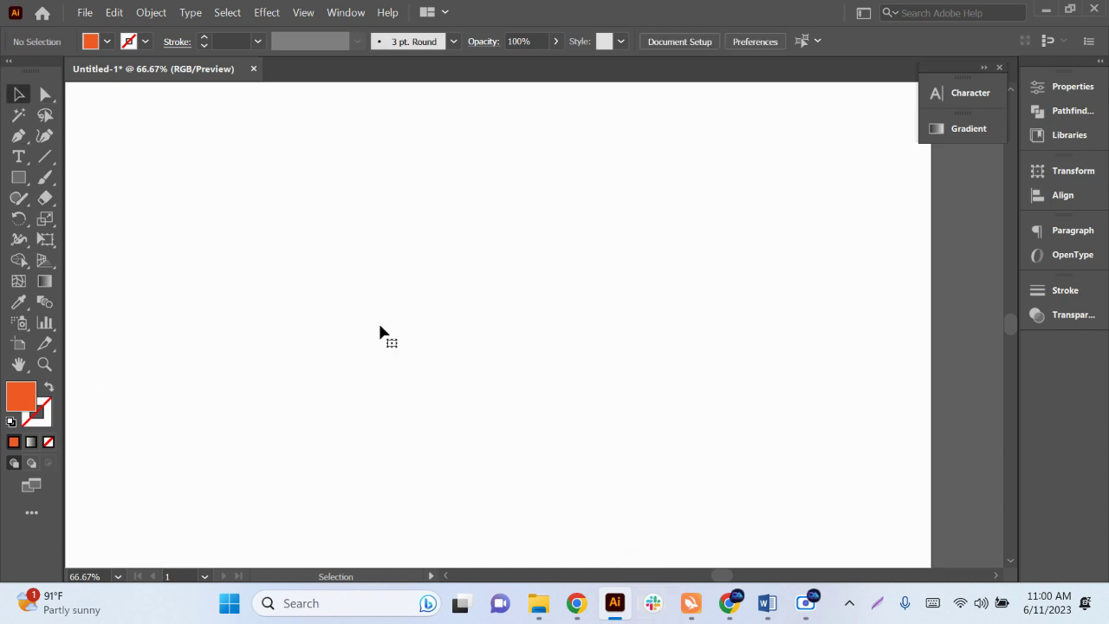
{"action": "left_click", "coordinate": [19, 177]}
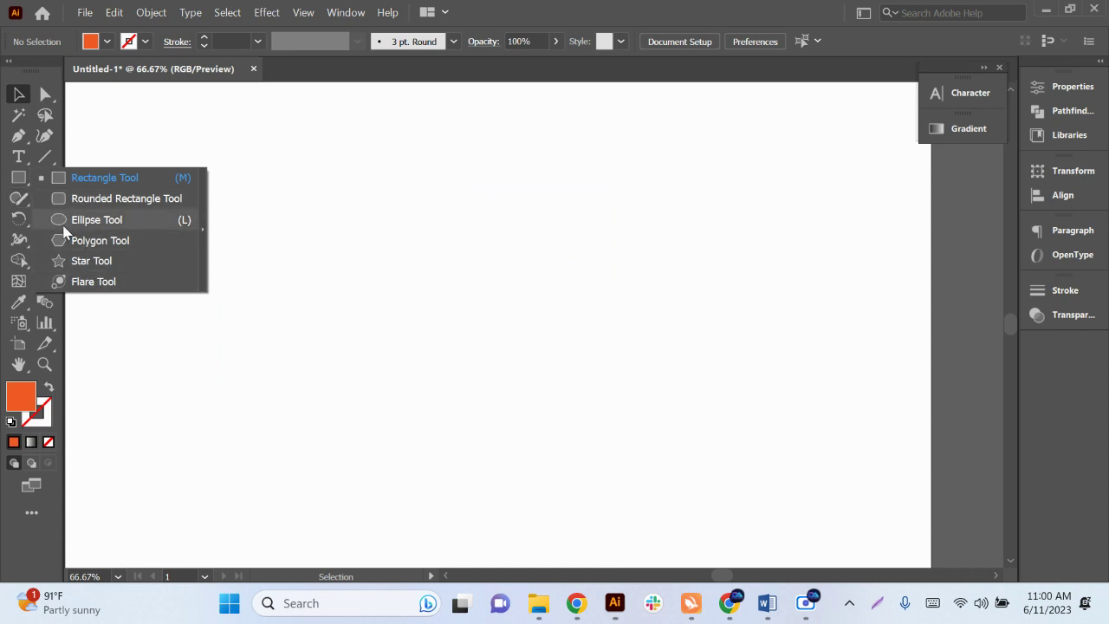
{"action": "left_click", "coordinate": [69, 218]}
{"action": "mouse_move", "coordinate": [323, 266]}
{"action": "left_mouse_down"}
{"action": "mouse_move", "coordinate": [370, 302]}
{"action": "mouse_move", "coordinate": [525, 473]}
{"action": "left_mouse_up"}
{"action": "left_click", "coordinate": [19, 95]}
{"action": "left_click_drag", "start_coordinate": [404, 411], "coordinate": [467, 344]}
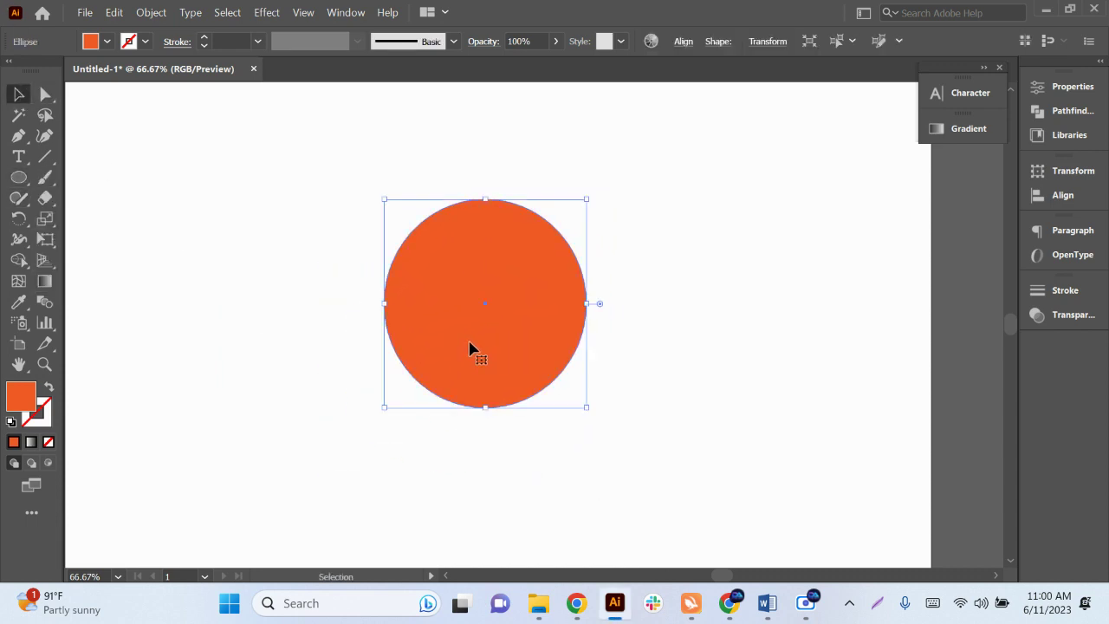
{"action": "left_click", "coordinate": [46, 98]}
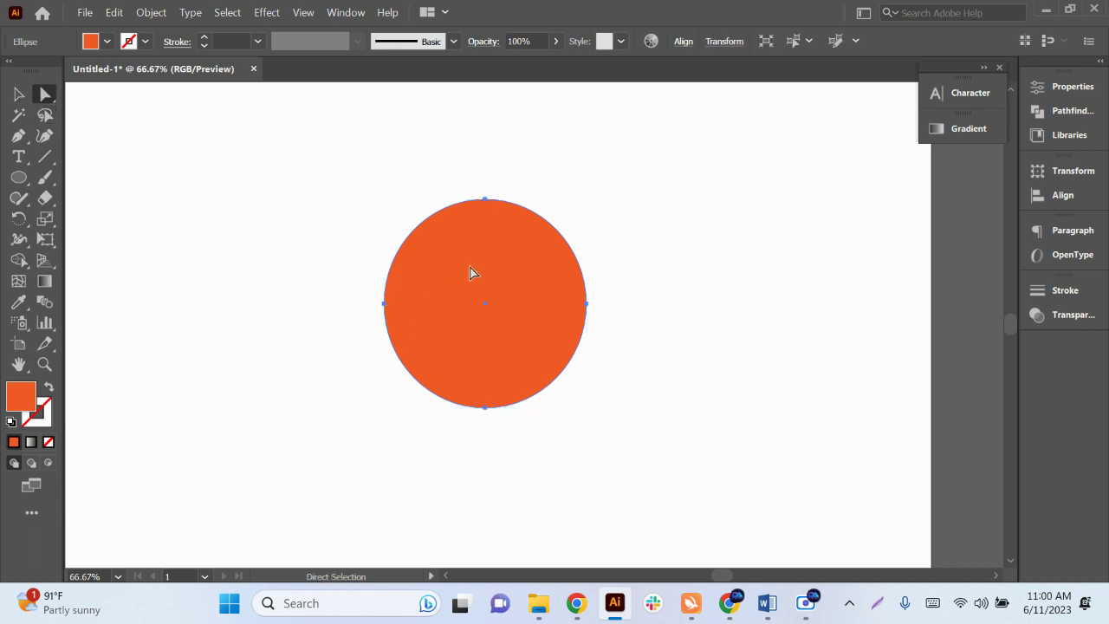
Step: Drag the circle's top anchor straight down about 147 pt into a bowl shape
{"action": "left_click", "coordinate": [471, 273]}
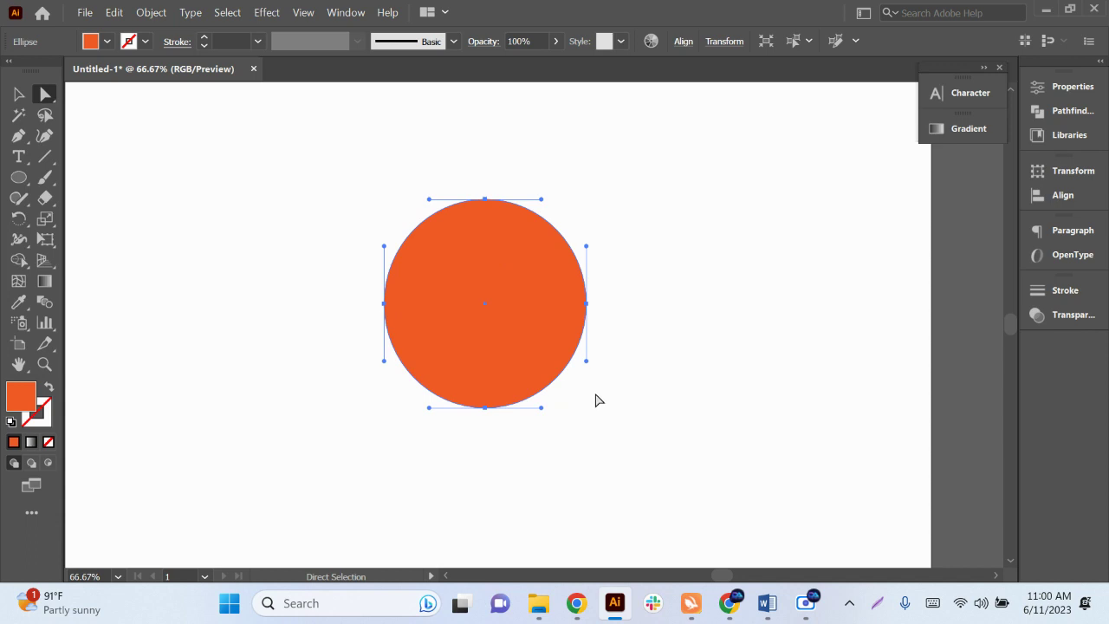
{"action": "left_click", "coordinate": [484, 202]}
{"action": "left_click", "coordinate": [484, 409]}
{"action": "left_click", "coordinate": [485, 200]}
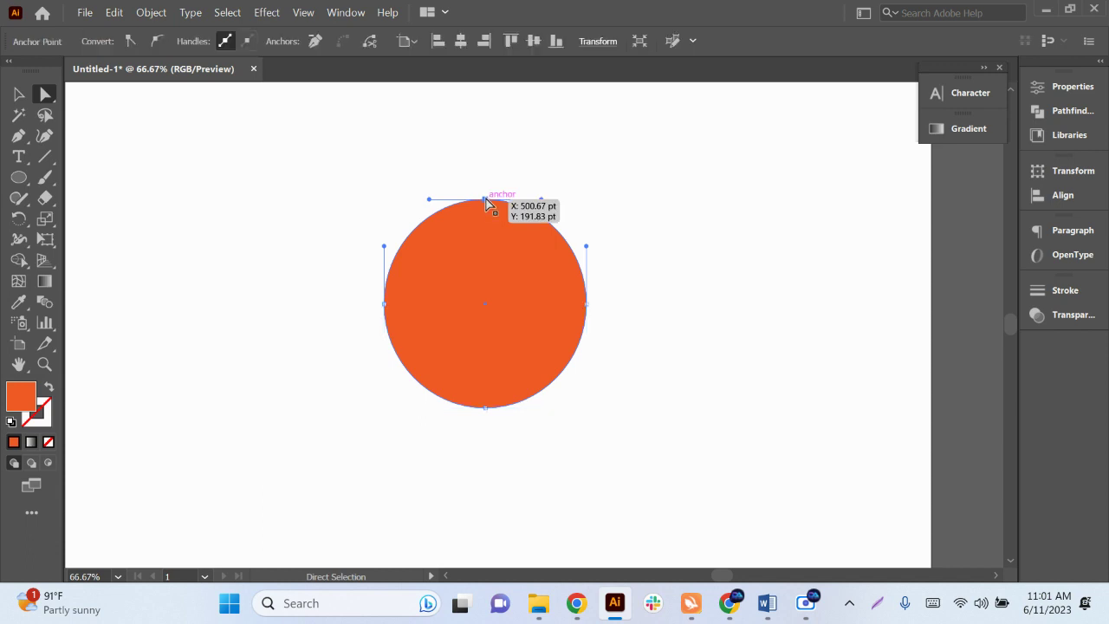
{"action": "left_click_drag", "start_coordinate": [485, 200], "coordinate": [485, 321]}
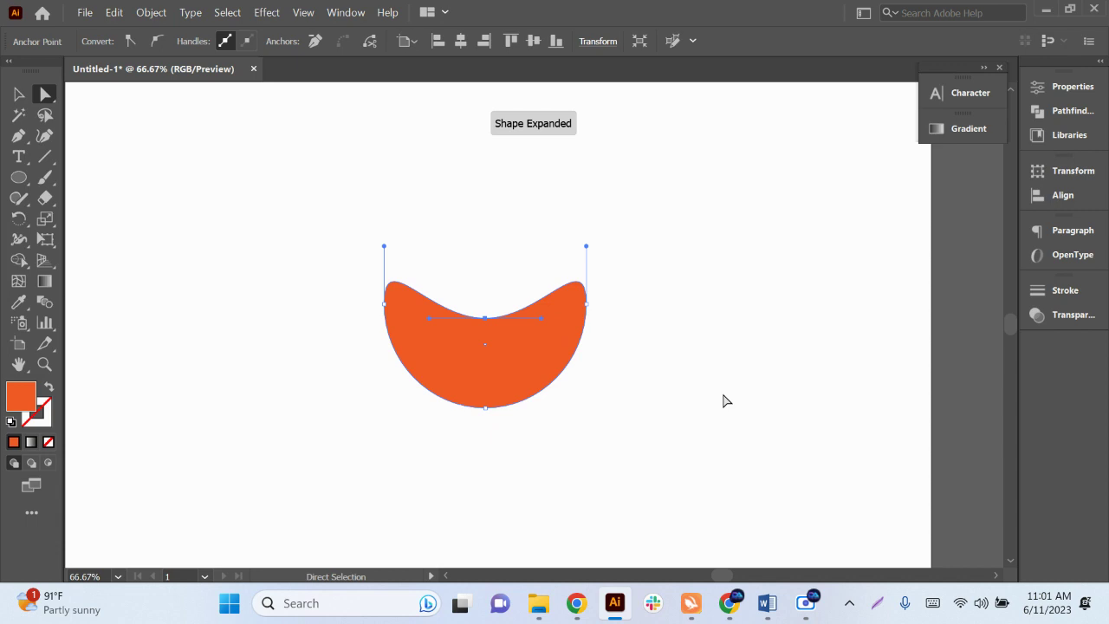
Step: Raise the crescent's bottom anchor about 61 pt and bend the right curve upward into a boat-like strip
{"action": "left_click", "coordinate": [726, 400]}
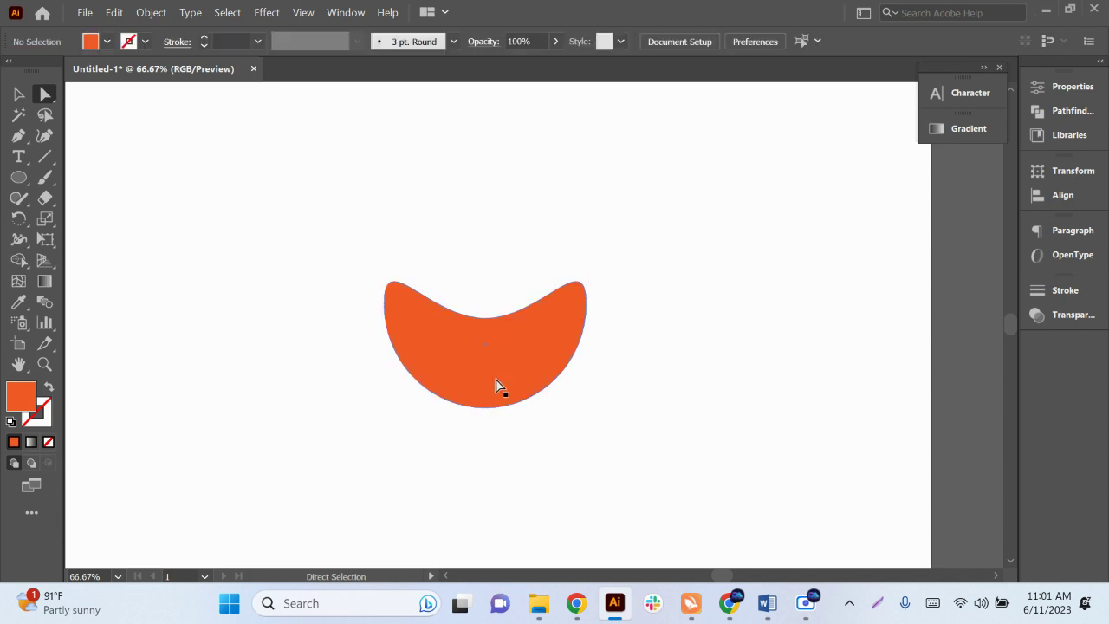
{"action": "left_click", "coordinate": [495, 388]}
{"action": "left_click_drag", "start_coordinate": [485, 413], "coordinate": [486, 362]}
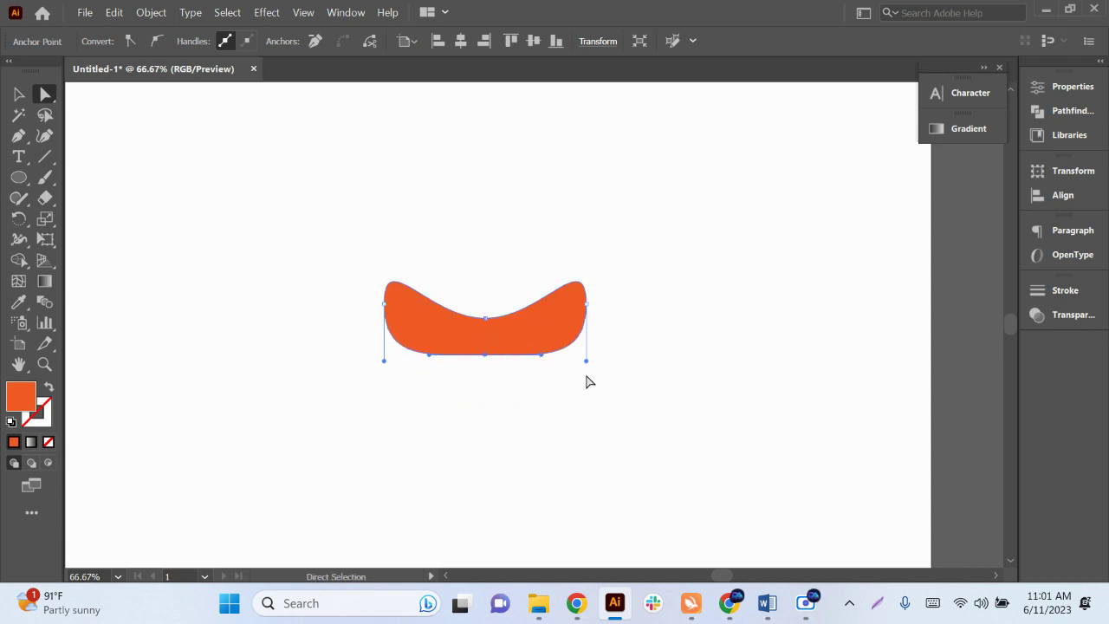
{"action": "mouse_move", "coordinate": [585, 360]}
{"action": "left_mouse_down"}
{"action": "mouse_move", "coordinate": [586, 340]}
{"action": "mouse_move", "coordinate": [587, 363]}
{"action": "left_mouse_up"}
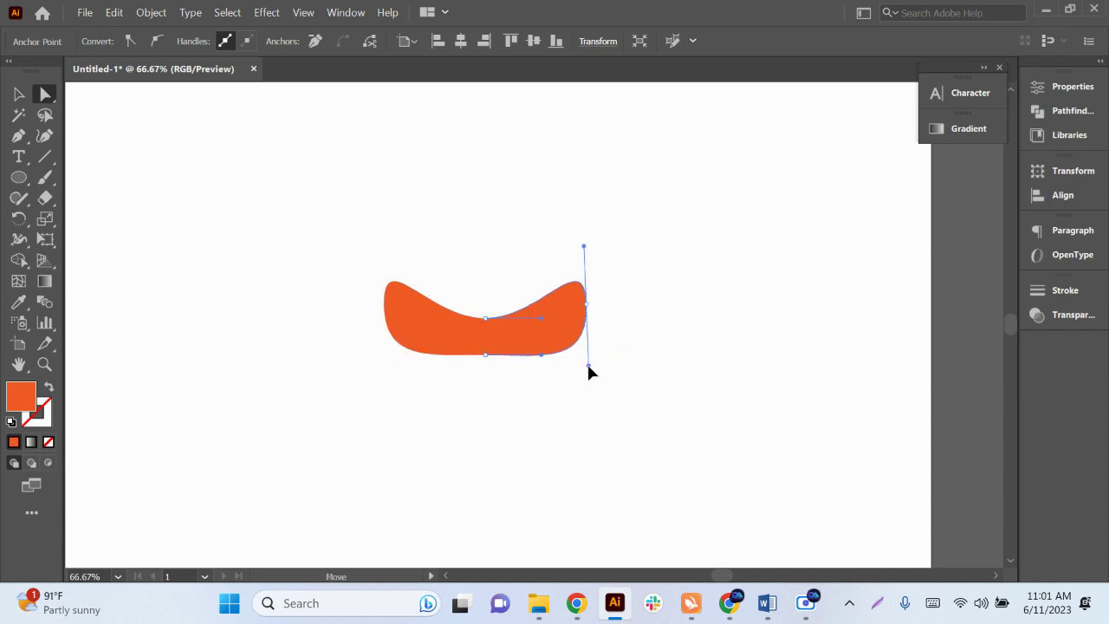
{"action": "left_click", "coordinate": [601, 454]}
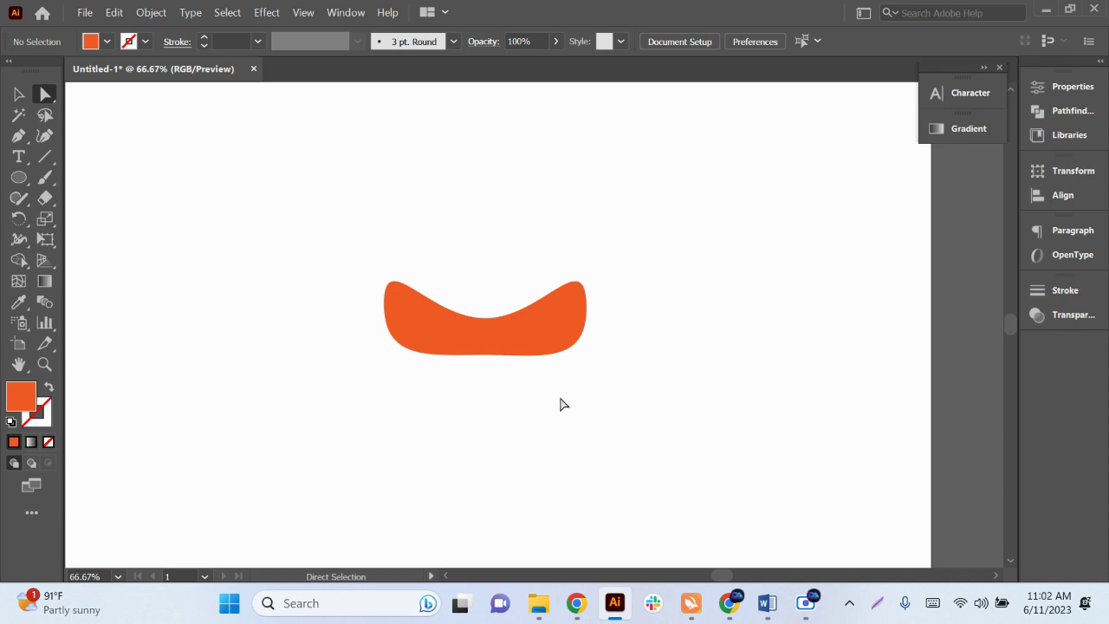
{"action": "left_click", "coordinate": [519, 336]}
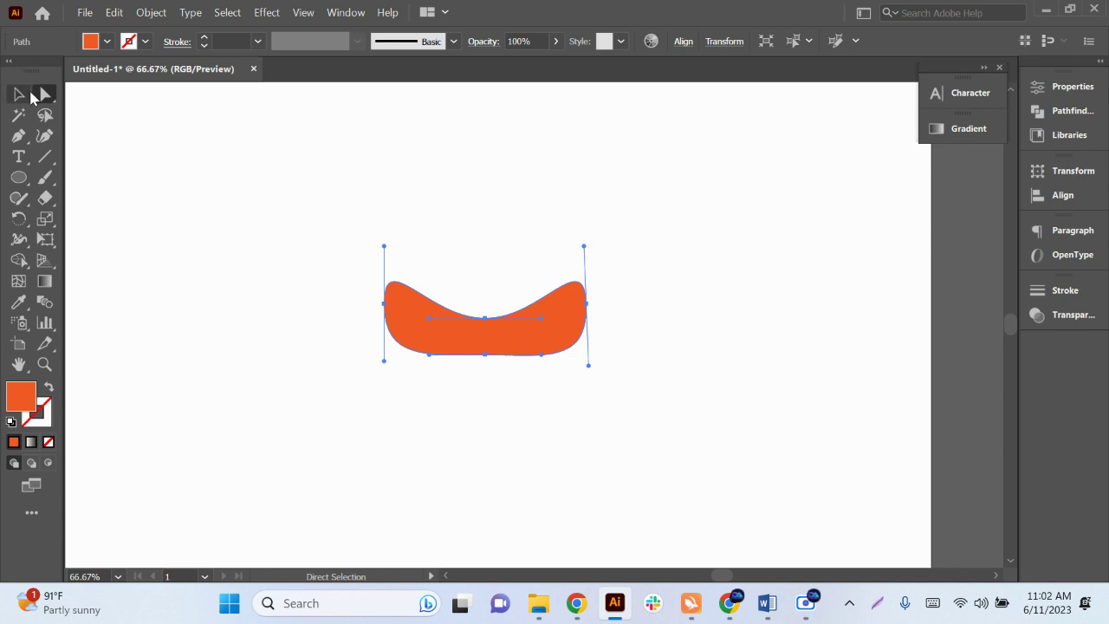
Step: Move the wavy orange shape to the artboard's top-left corner with the Selection tool
{"action": "left_click", "coordinate": [18, 94]}
{"action": "scroll", "coordinate": [689, 420], "scroll_direction": "down", "scroll_amount": 1}
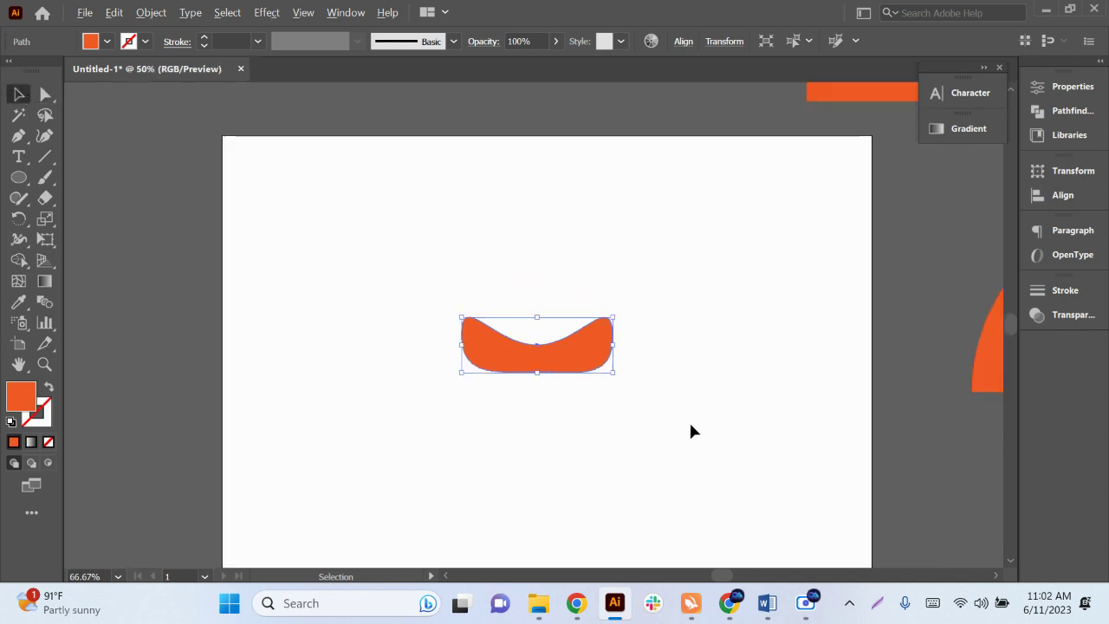
{"action": "scroll", "coordinate": [629, 403], "scroll_direction": "down", "scroll_amount": 1}
{"action": "left_click_drag", "start_coordinate": [617, 386], "coordinate": [483, 280]}
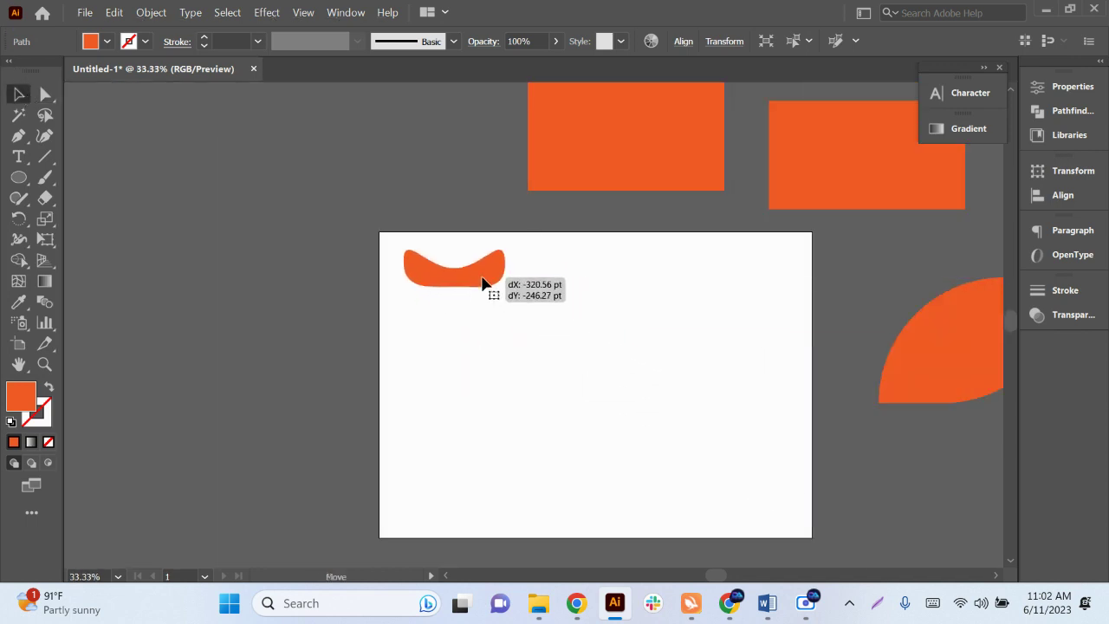
{"action": "scroll", "coordinate": [606, 338], "scroll_direction": "up", "scroll_amount": 1}
{"action": "left_click_drag", "start_coordinate": [607, 341], "coordinate": [560, 335]}
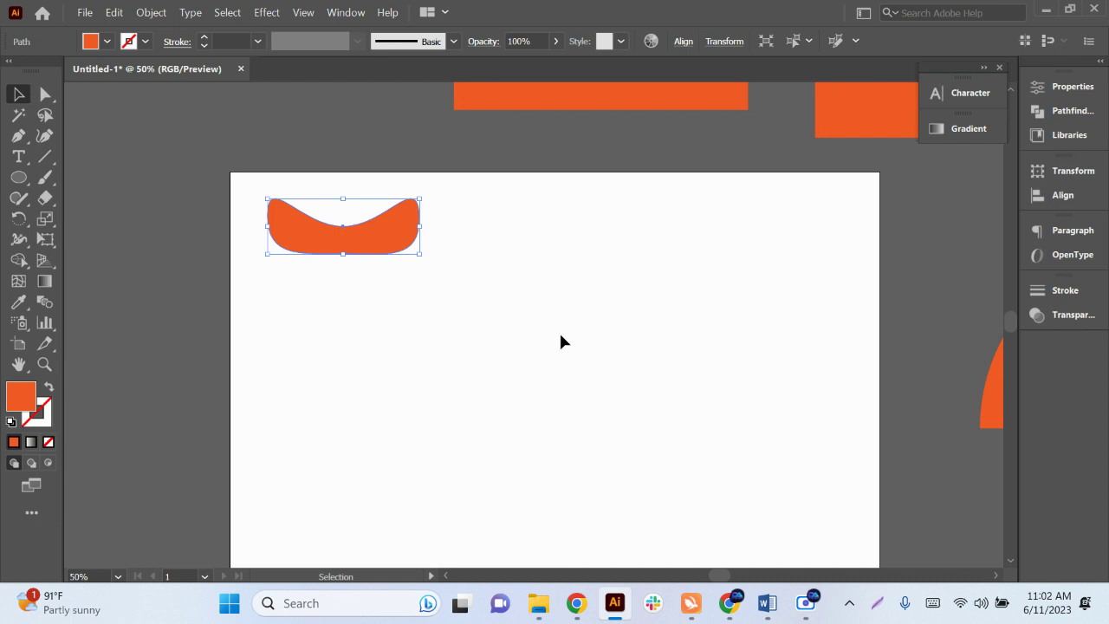
Step: Glance at the other shape-drawing tools, then bring the Word course outline forward
{"action": "right_click", "coordinate": [18, 177]}
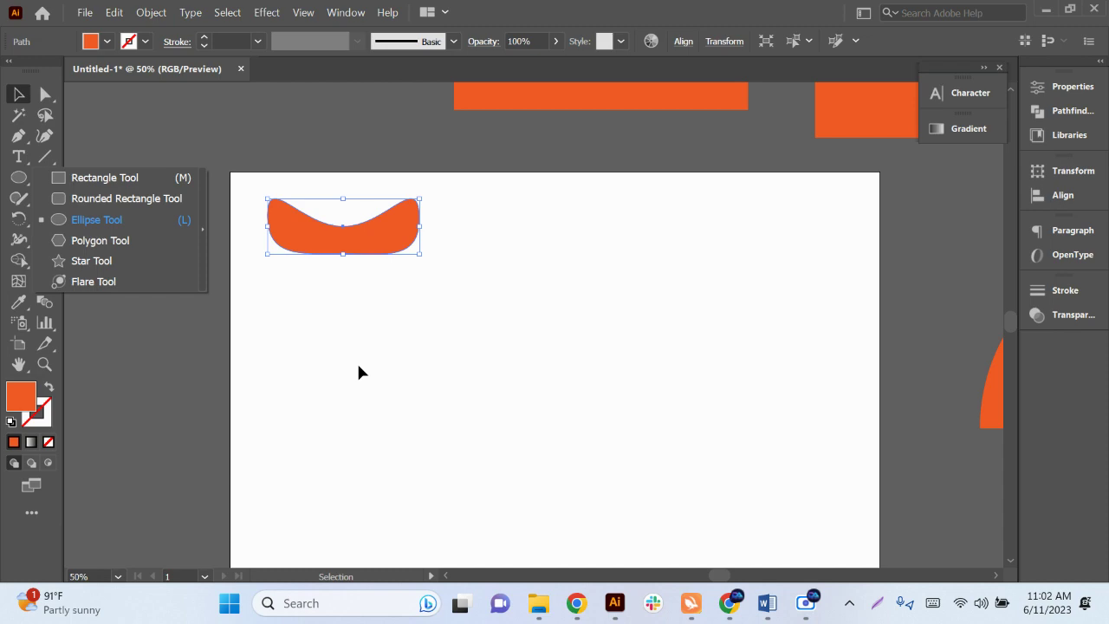
{"action": "left_click", "coordinate": [491, 379]}
{"action": "left_click", "coordinate": [767, 604]}
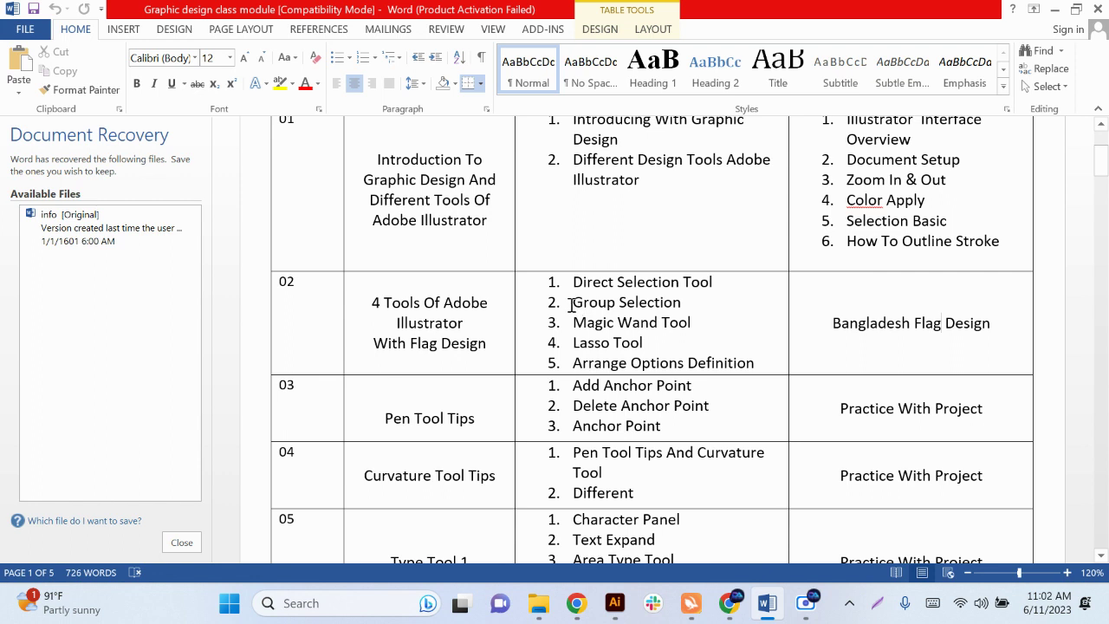
Step: Highlight 'Group Selection' in Word's module table and minimize Word back to Illustrator
{"action": "left_click_drag", "start_coordinate": [573, 302], "coordinate": [663, 302]}
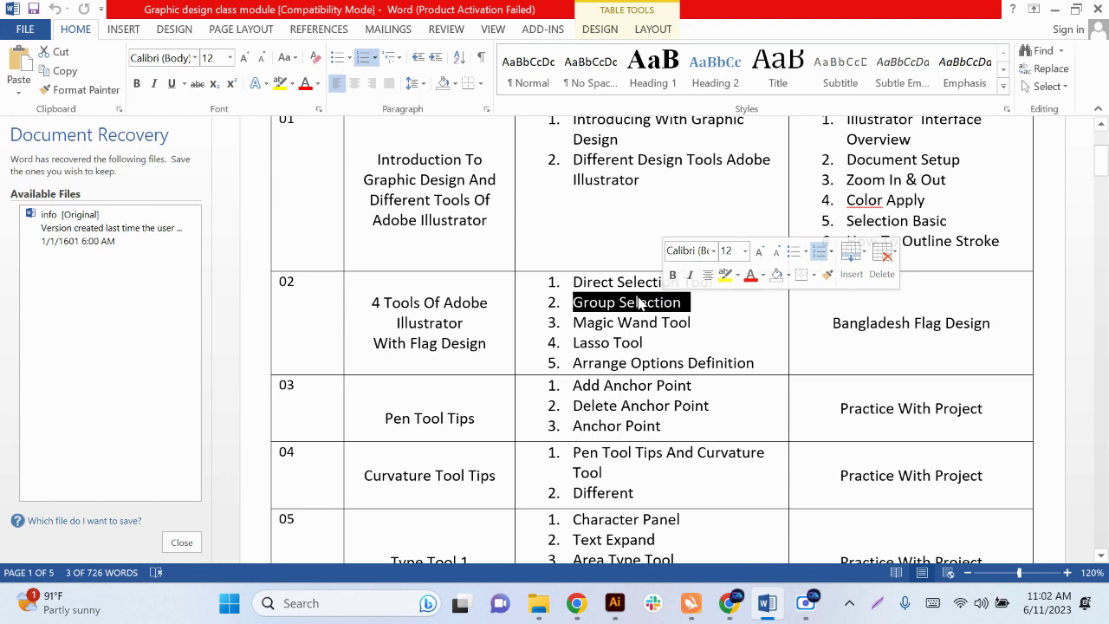
{"action": "left_click", "coordinate": [1056, 9]}
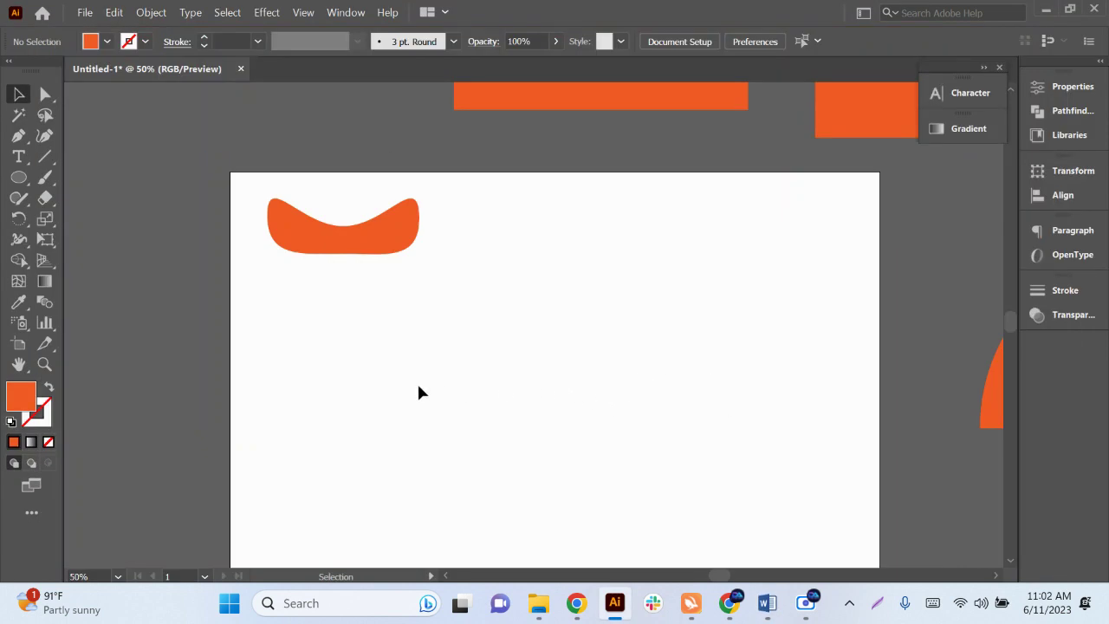
Step: Alt-drag copies of the wavy orange shape right and down into a 3×3 grid of nine
{"action": "left_click", "coordinate": [341, 245]}
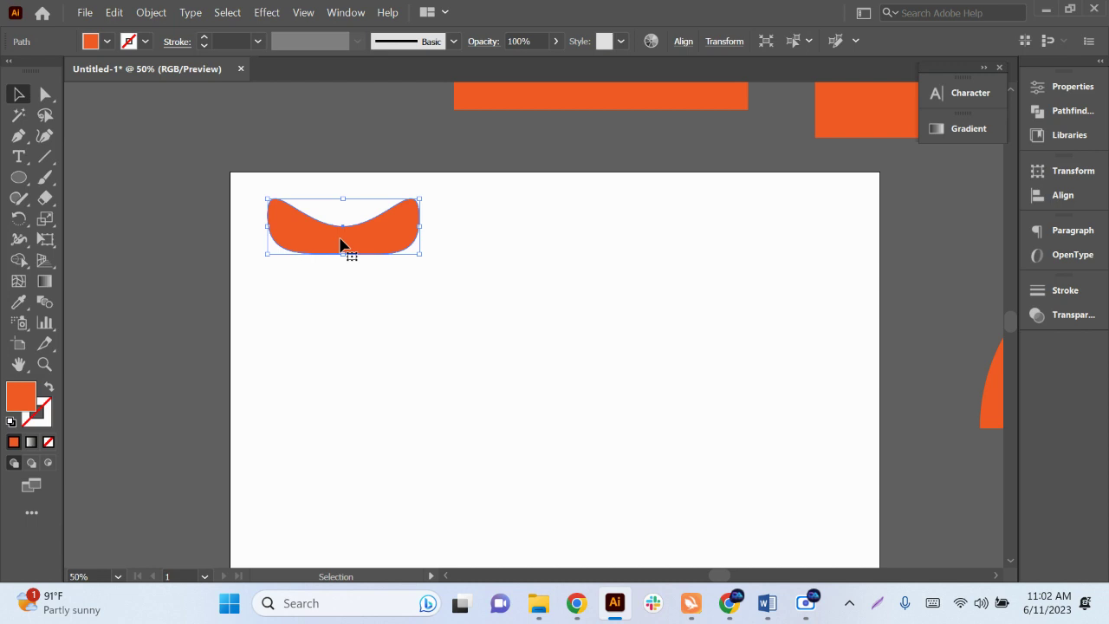
{"action": "left_click_drag", "start_coordinate": [341, 246], "coordinate": [732, 249]}
{"action": "mouse_move", "coordinate": [732, 248]}
{"action": "left_mouse_down"}
{"action": "mouse_move", "coordinate": [740, 354]}
{"action": "mouse_move", "coordinate": [724, 367]}
{"action": "mouse_move", "coordinate": [342, 374]}
{"action": "mouse_move", "coordinate": [346, 355]}
{"action": "left_mouse_up"}
{"action": "mouse_move", "coordinate": [347, 355]}
{"action": "left_mouse_down"}
{"action": "mouse_move", "coordinate": [359, 471]}
{"action": "mouse_move", "coordinate": [508, 490]}
{"action": "mouse_move", "coordinate": [575, 467]}
{"action": "mouse_move", "coordinate": [768, 465]}
{"action": "mouse_move", "coordinate": [754, 468]}
{"action": "left_mouse_up"}
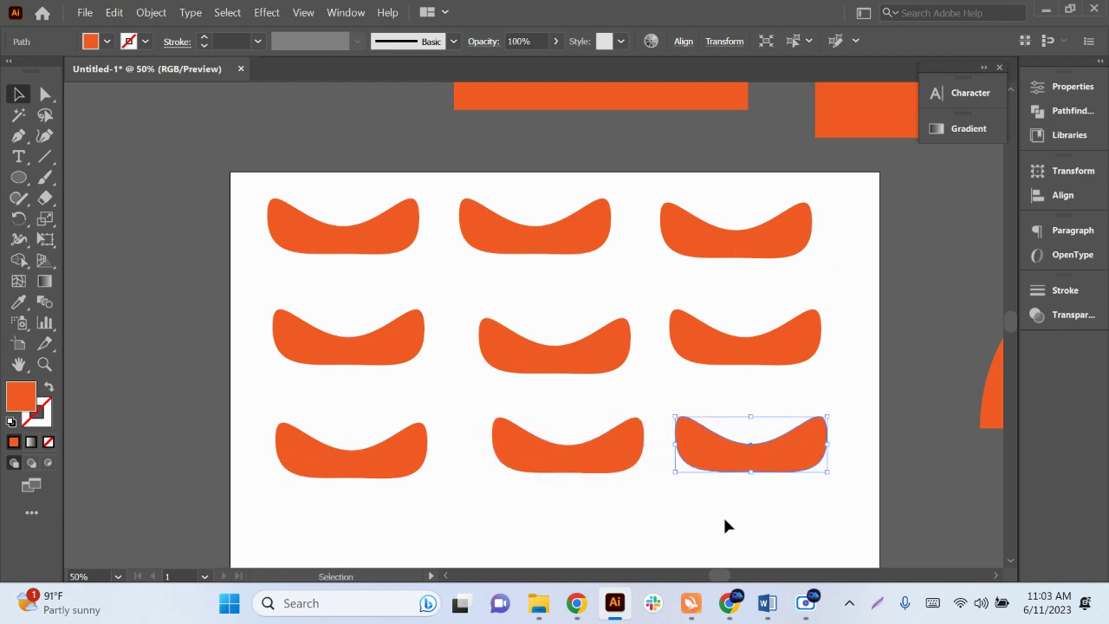
{"action": "scroll", "coordinate": [725, 520], "scroll_direction": "down", "scroll_amount": 1}
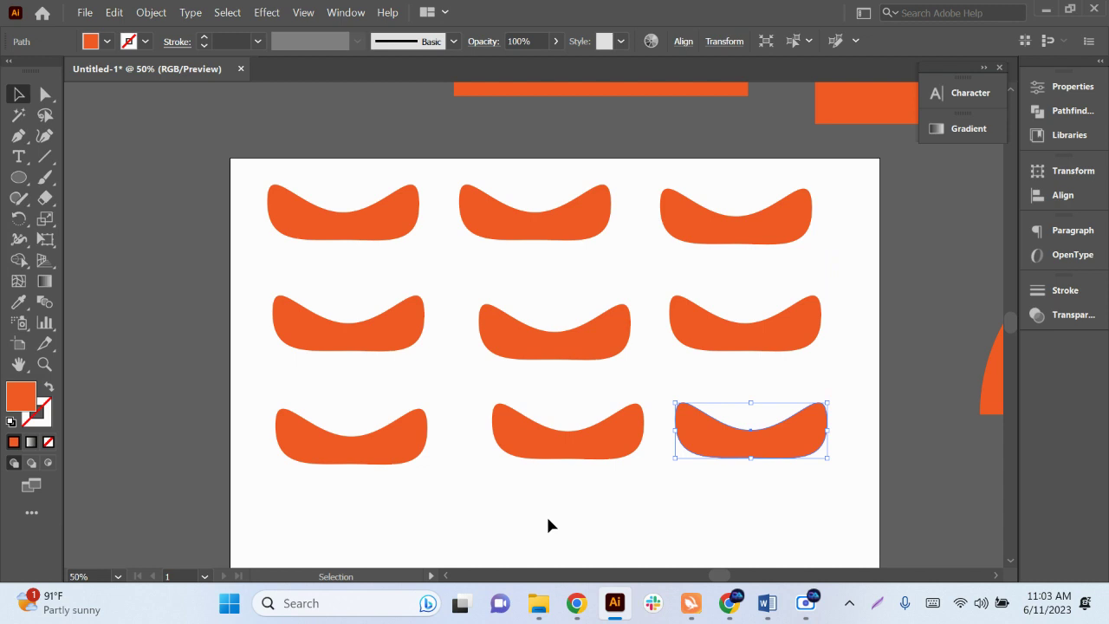
Step: Fill the middle-left, top-right and bottom-right shapes with the dark blue swatch, then exit isolation mode
{"action": "left_click", "coordinate": [389, 320]}
{"action": "left_click", "coordinate": [107, 41]}
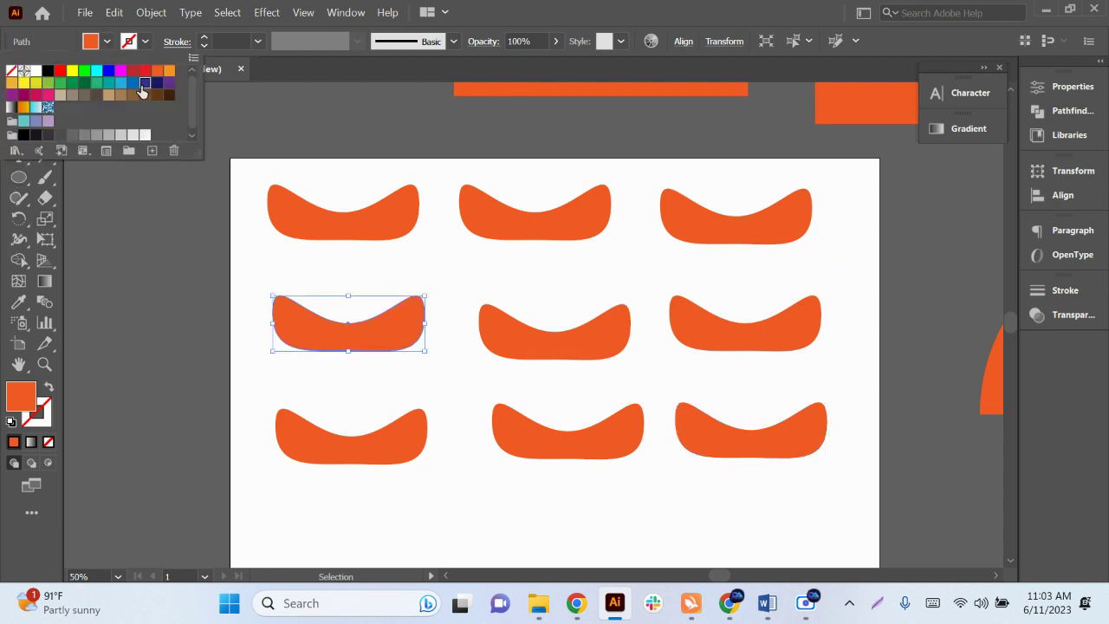
{"action": "left_click", "coordinate": [144, 83]}
{"action": "left_click", "coordinate": [761, 234]}
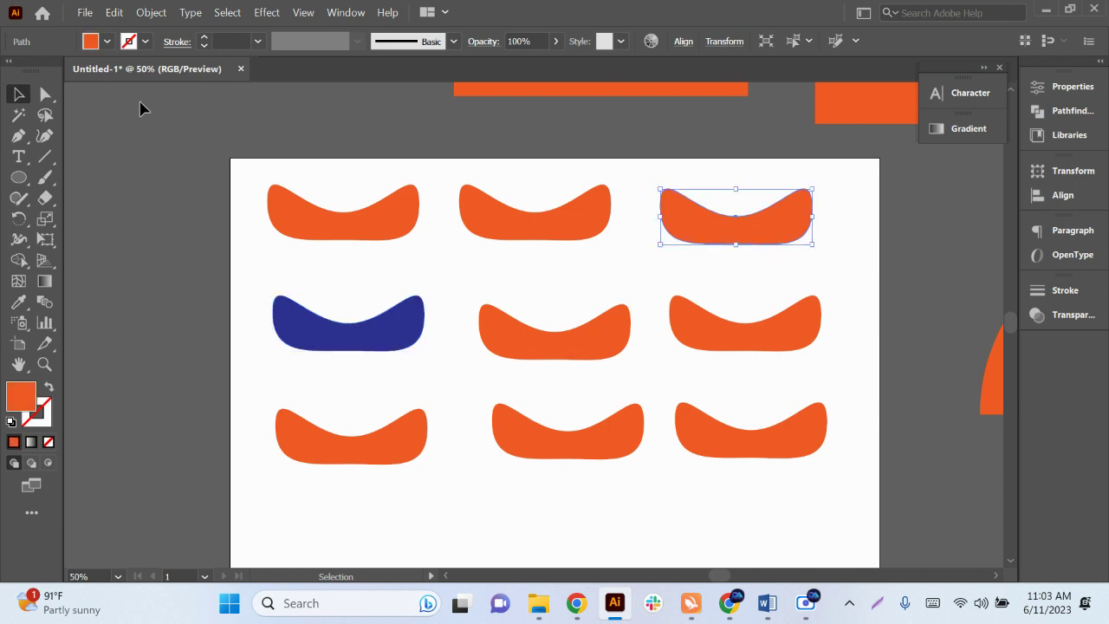
{"action": "left_click", "coordinate": [108, 41]}
{"action": "left_click", "coordinate": [144, 82]}
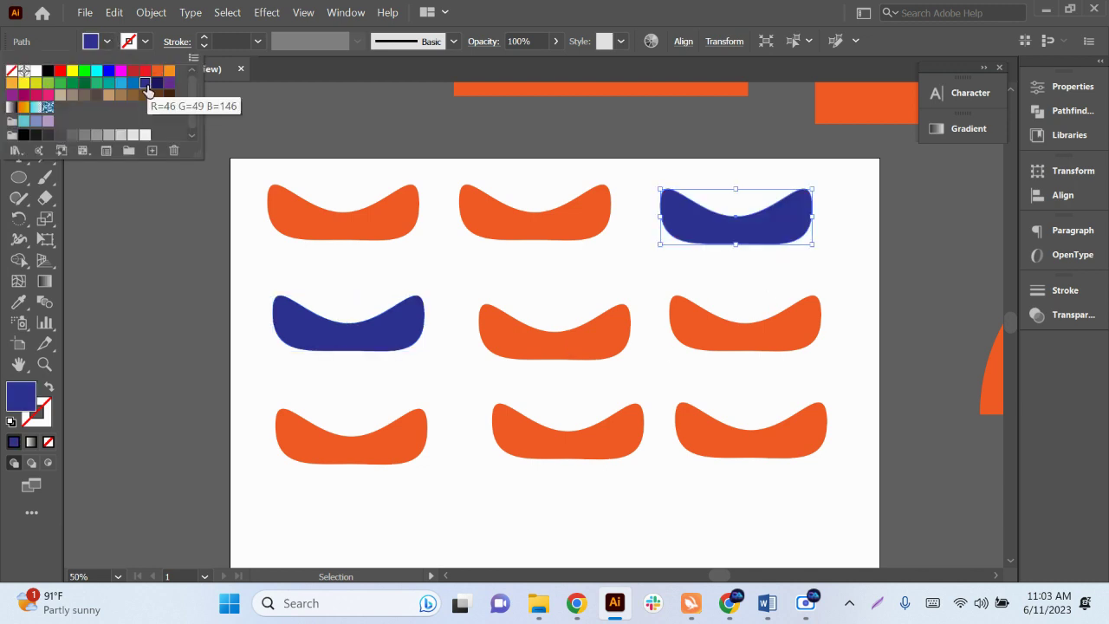
{"action": "double_click", "coordinate": [785, 450]}
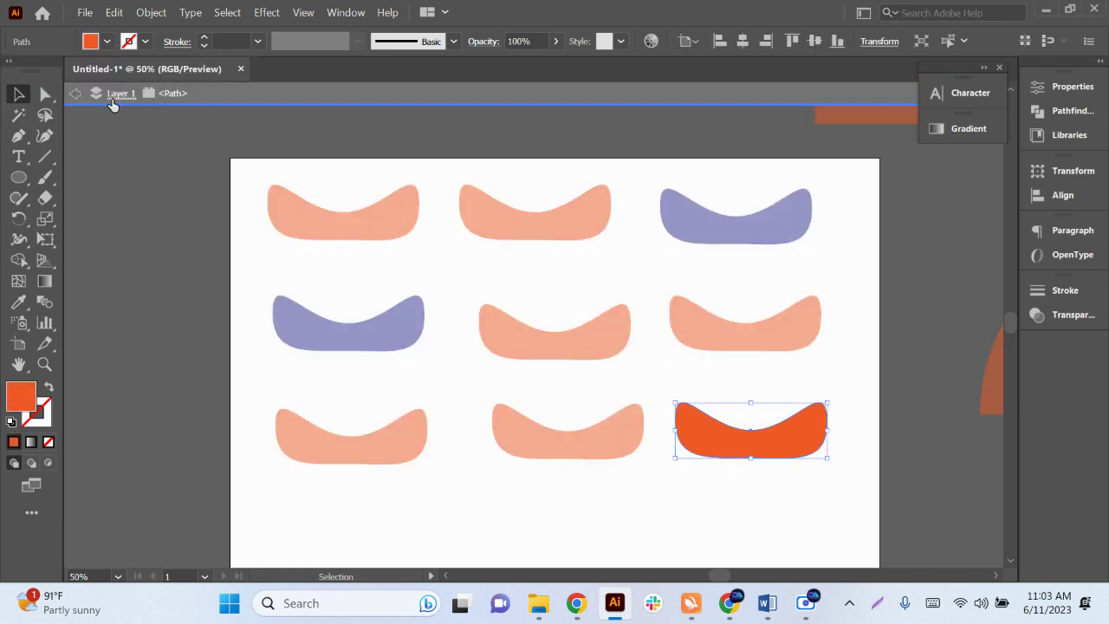
{"action": "left_click", "coordinate": [108, 42]}
{"action": "left_click", "coordinate": [144, 82]}
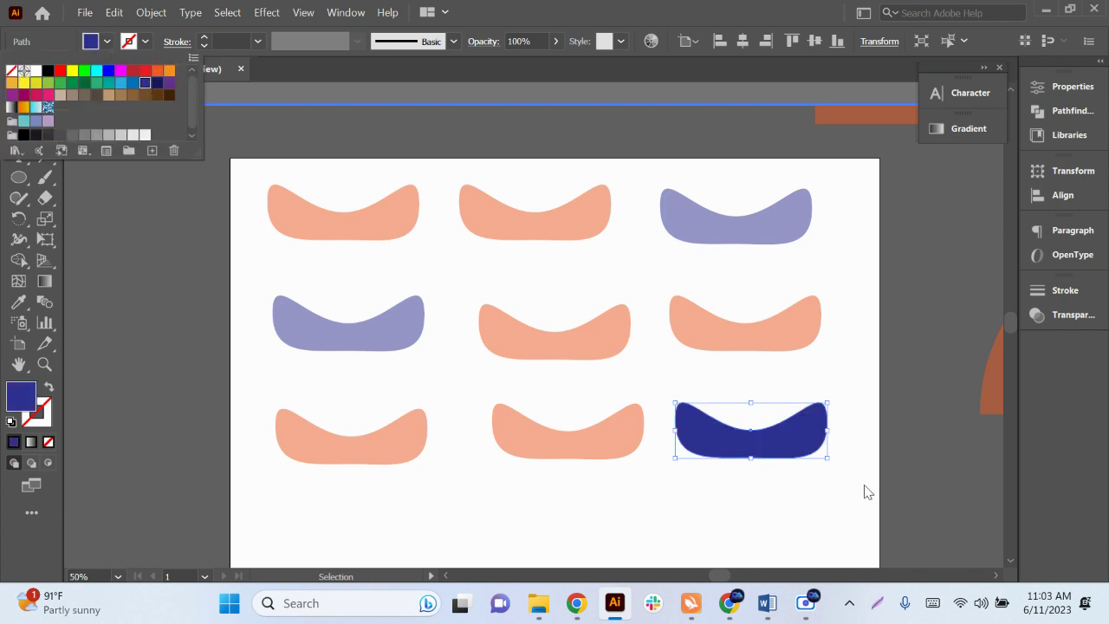
{"action": "double_click", "coordinate": [866, 489]}
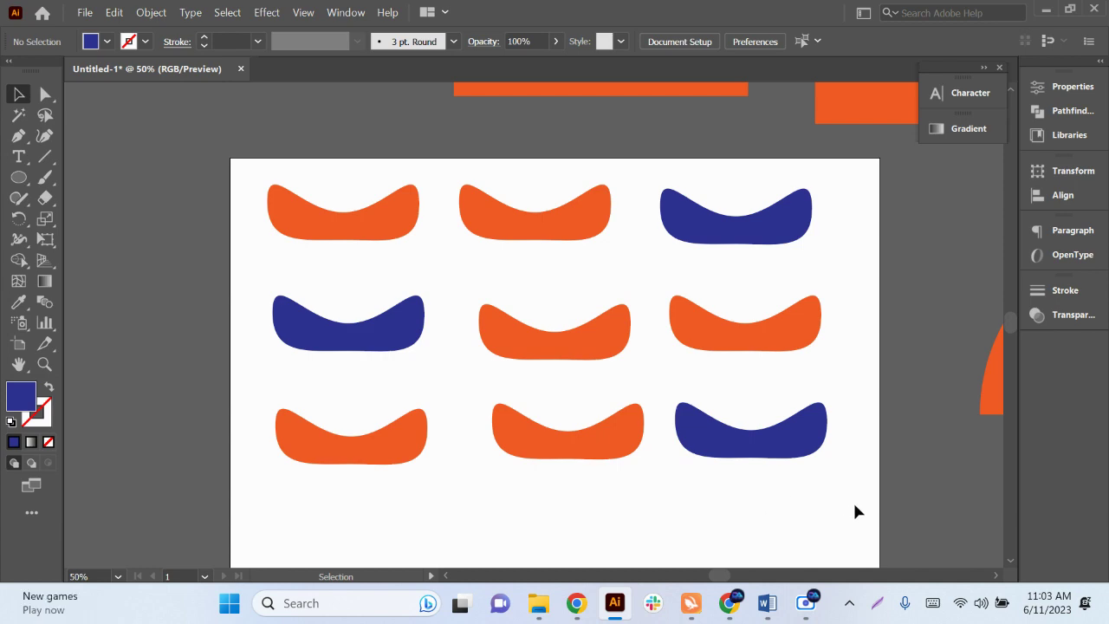
Step: In Word, pick out the words 'Selection' and 'Group' in the table, then minimize Word
{"action": "left_click", "coordinate": [766, 604]}
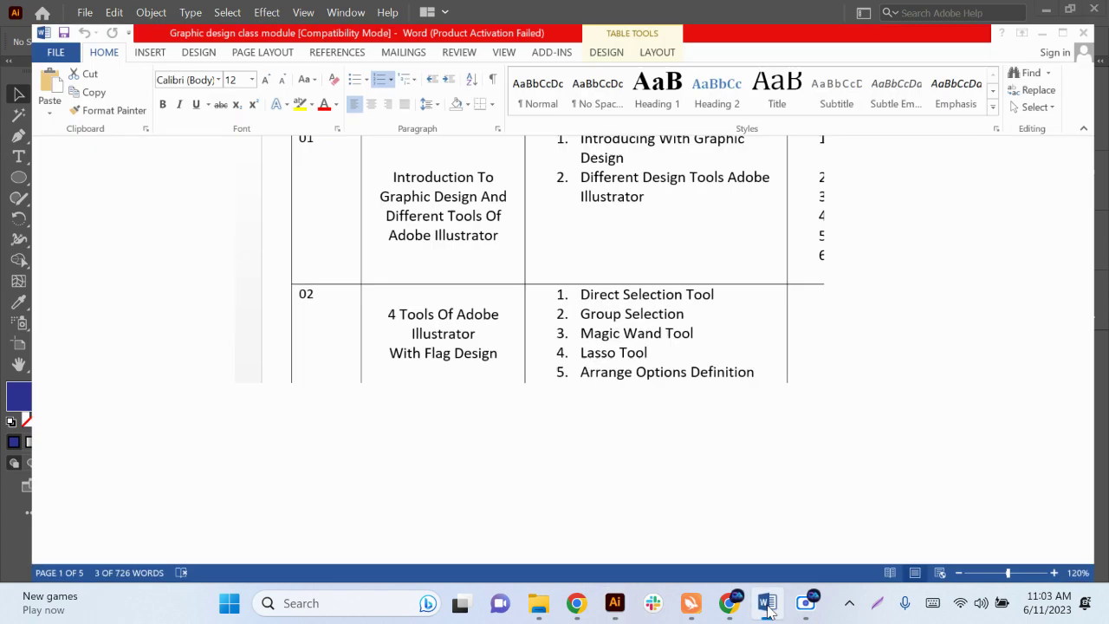
{"action": "left_click", "coordinate": [628, 304]}
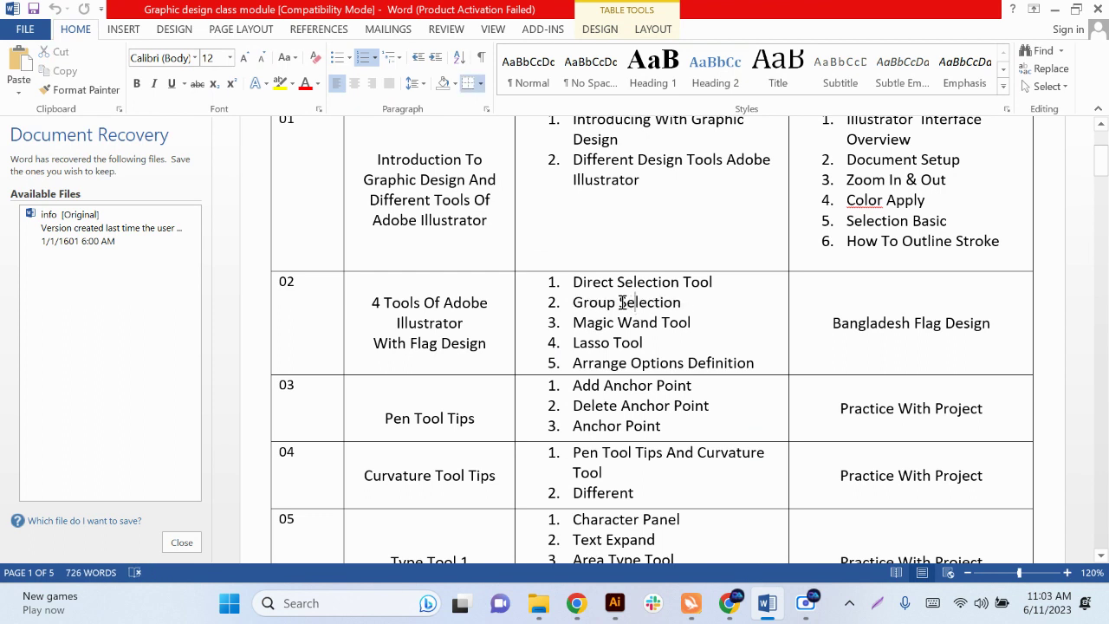
{"action": "double_click", "coordinate": [624, 304]}
{"action": "double_click", "coordinate": [593, 302]}
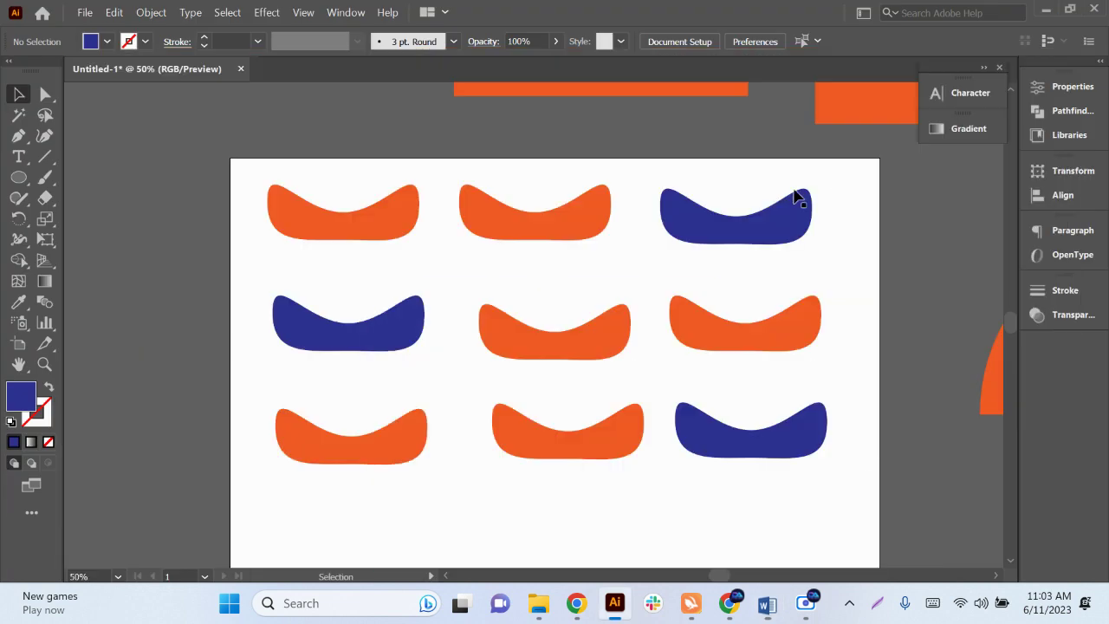
{"action": "left_click", "coordinate": [1053, 9]}
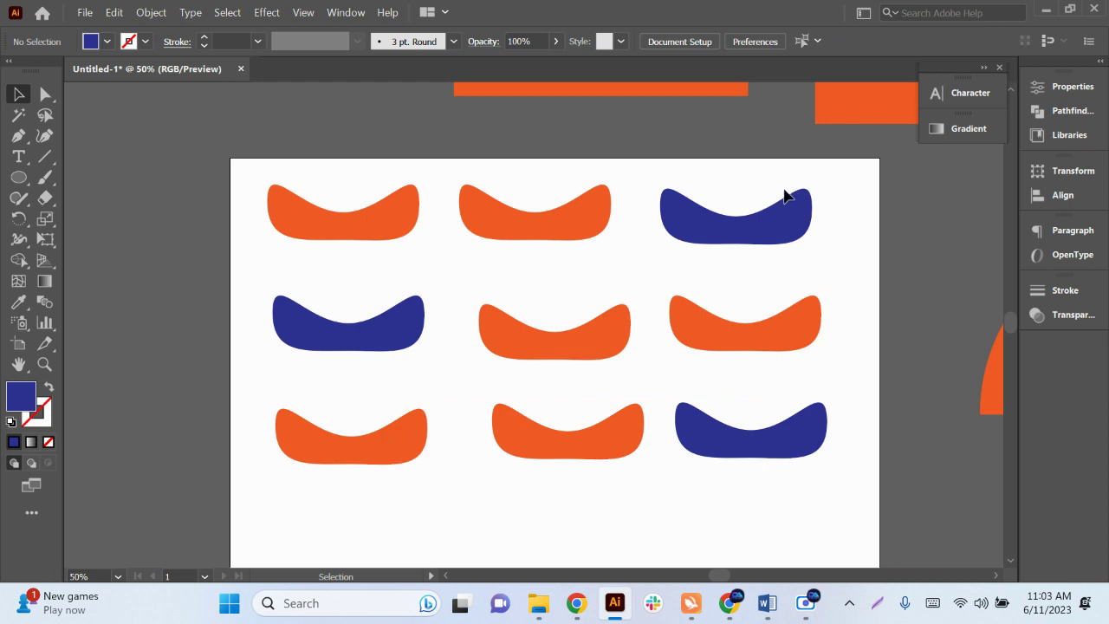
Step: Marquee-select all nine orange and blue wave shapes after trying individual clicks
{"action": "scroll", "coordinate": [780, 196], "scroll_direction": "down", "scroll_amount": 1}
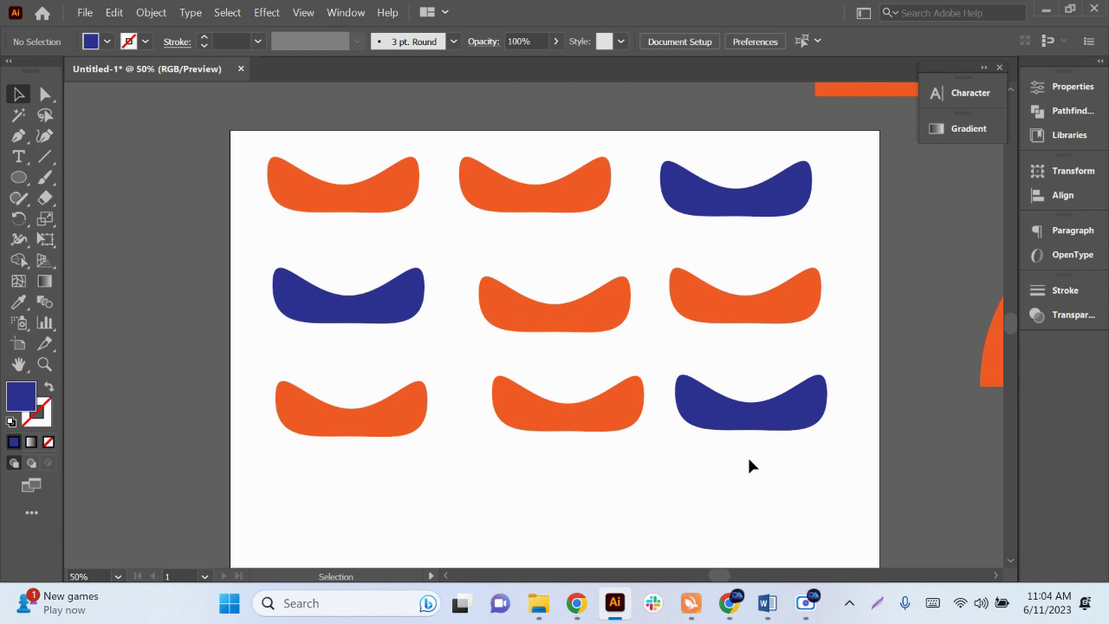
{"action": "left_click", "coordinate": [764, 423]}
{"action": "left_click", "coordinate": [747, 317]}
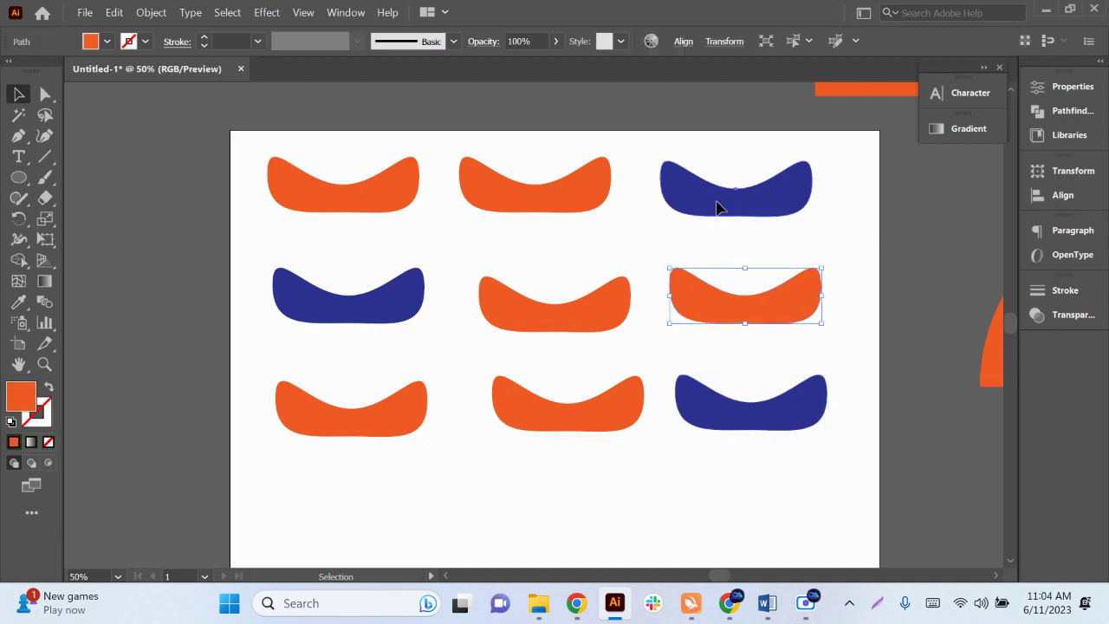
{"action": "left_click", "coordinate": [717, 208]}
{"action": "left_click", "coordinate": [604, 208]}
{"action": "left_click", "coordinate": [593, 311]}
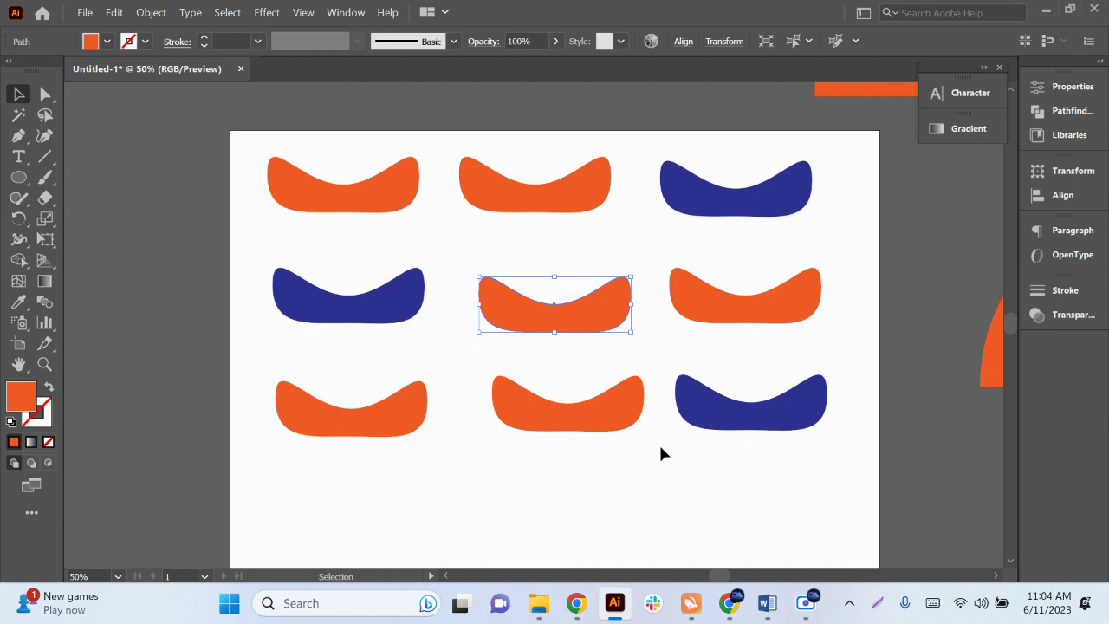
{"action": "left_click", "coordinate": [760, 484]}
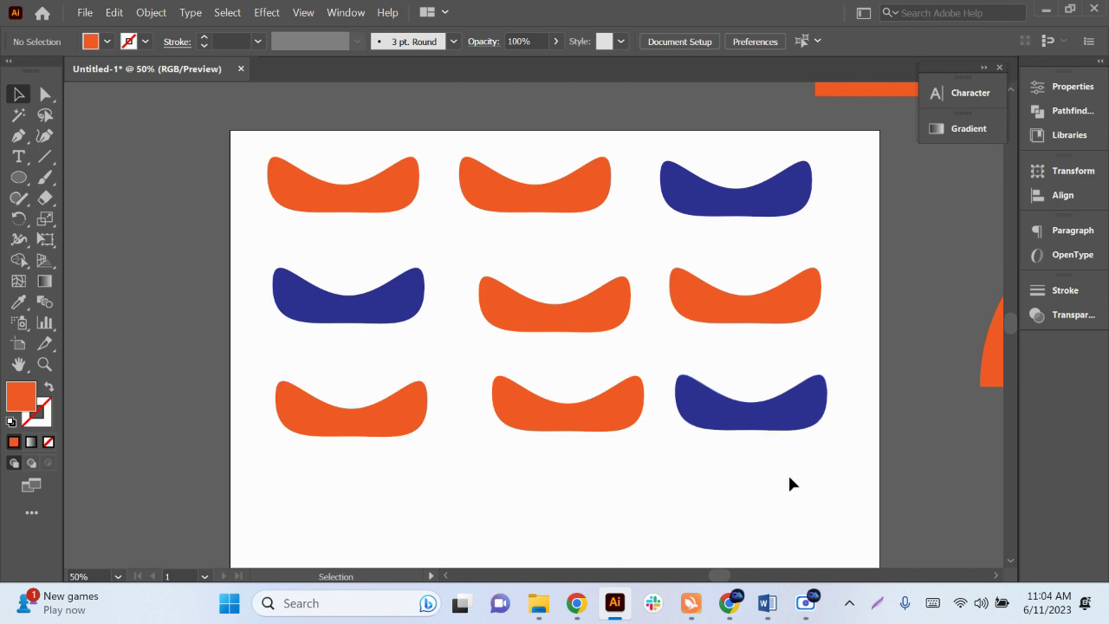
{"action": "mouse_move", "coordinate": [805, 482]}
{"action": "left_mouse_down"}
{"action": "mouse_move", "coordinate": [232, 150]}
{"action": "mouse_move", "coordinate": [241, 143]}
{"action": "left_mouse_up"}
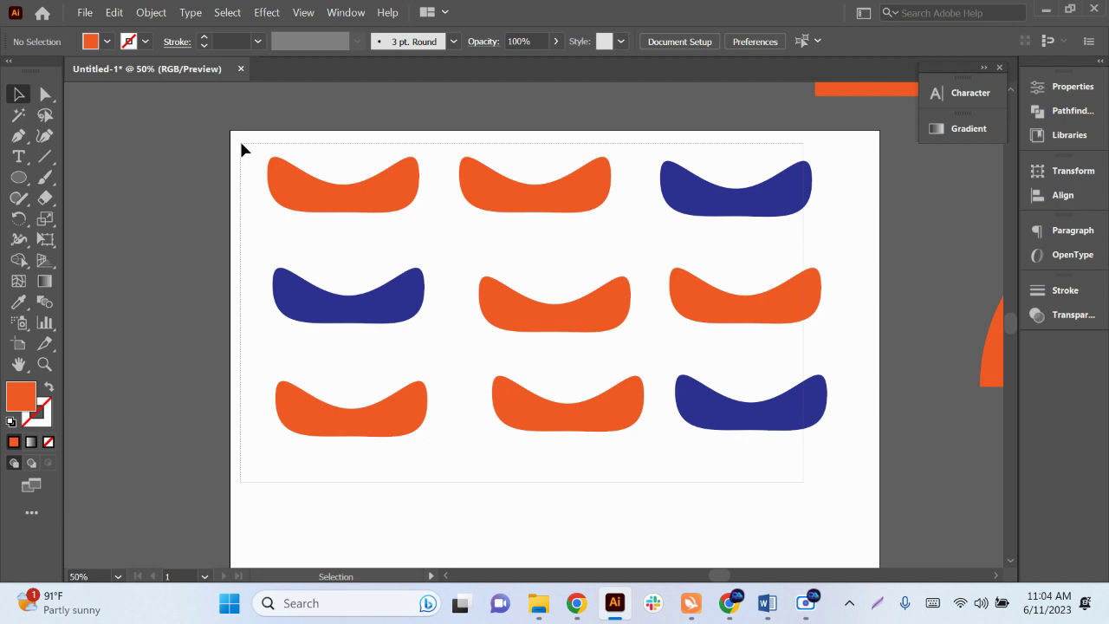
{"action": "left_click_drag", "start_coordinate": [242, 144], "coordinate": [242, 144]}
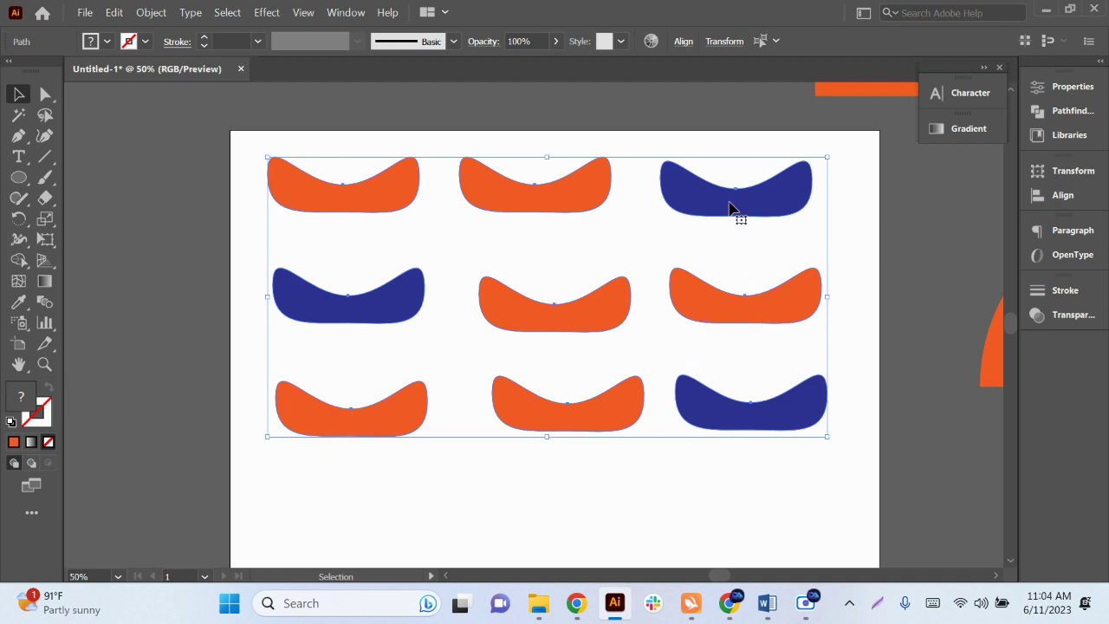
Step: Group the nine selected wave shapes and drag the group around the artboard
{"action": "right_click", "coordinate": [731, 208]}
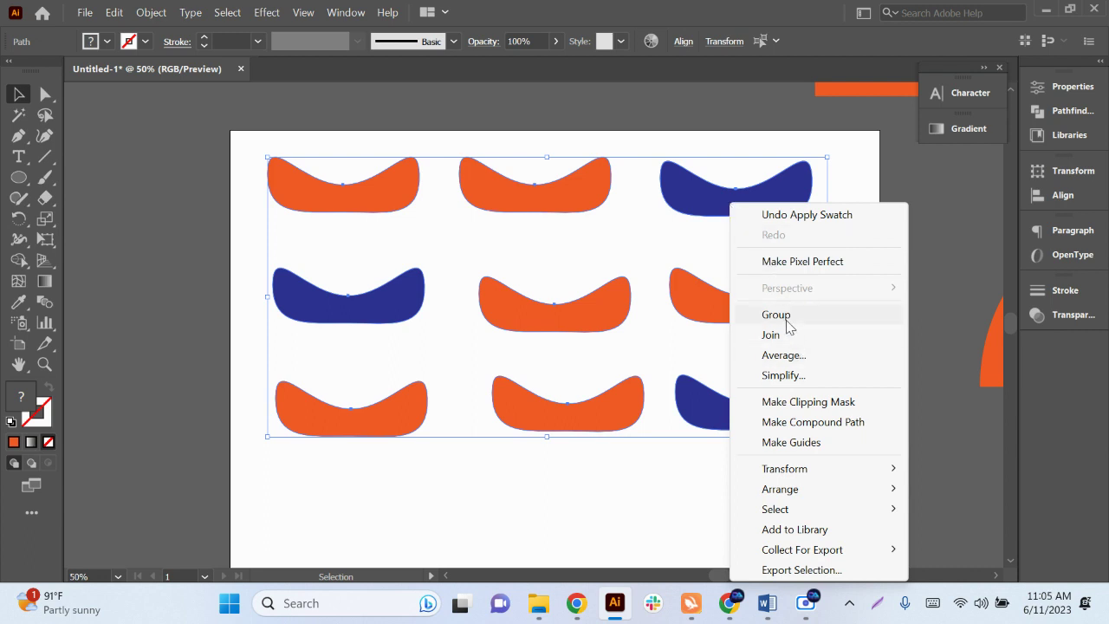
{"action": "left_click", "coordinate": [787, 319]}
{"action": "left_click", "coordinate": [848, 342]}
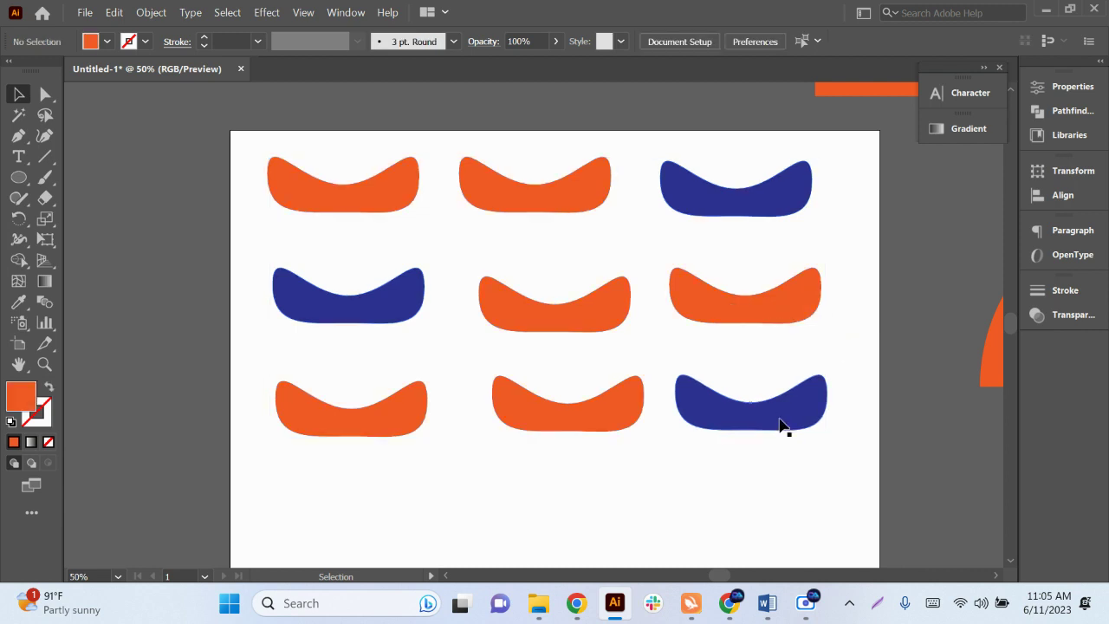
{"action": "left_click_drag", "start_coordinate": [780, 426], "coordinate": [476, 421]}
{"action": "scroll", "coordinate": [659, 402], "scroll_direction": "down", "scroll_amount": 1}
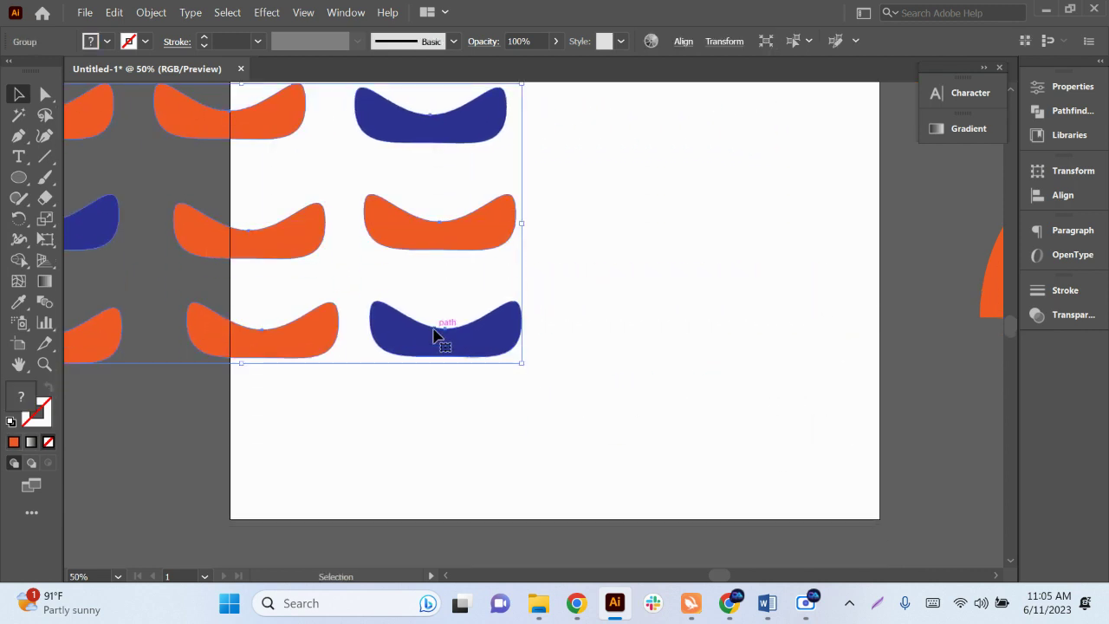
{"action": "mouse_move", "coordinate": [440, 332]}
{"action": "left_mouse_down"}
{"action": "mouse_move", "coordinate": [765, 482]}
{"action": "mouse_move", "coordinate": [749, 451]}
{"action": "left_mouse_up"}
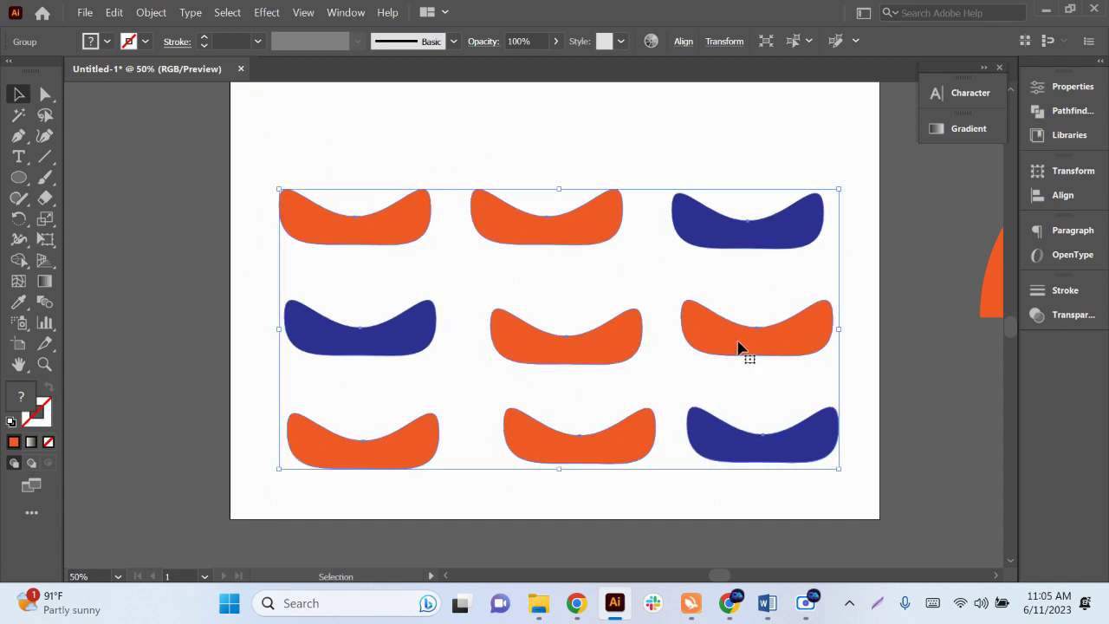
{"action": "left_click_drag", "start_coordinate": [739, 342], "coordinate": [737, 303]}
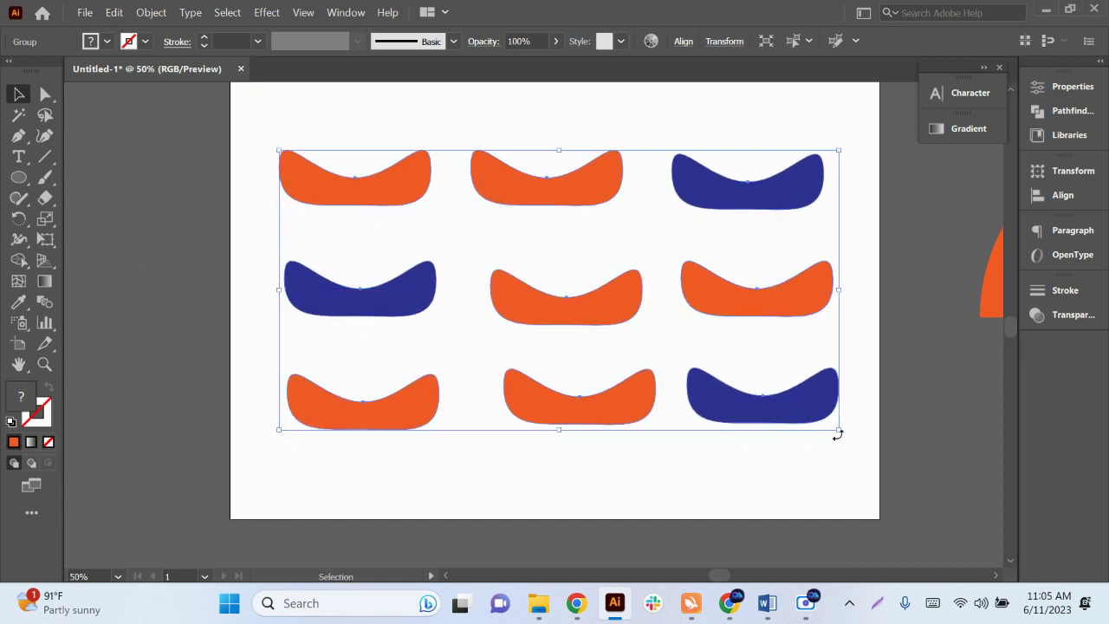
Step: Scale the group down to about 488.53 × 283.77 pt near the centre; try dark blue fill, then undo
{"action": "left_click_drag", "start_coordinate": [839, 430], "coordinate": [587, 330]}
{"action": "mouse_move", "coordinate": [591, 271]}
{"action": "left_mouse_down"}
{"action": "mouse_move", "coordinate": [717, 240]}
{"action": "mouse_move", "coordinate": [640, 284]}
{"action": "left_mouse_up"}
{"action": "left_click", "coordinate": [107, 41]}
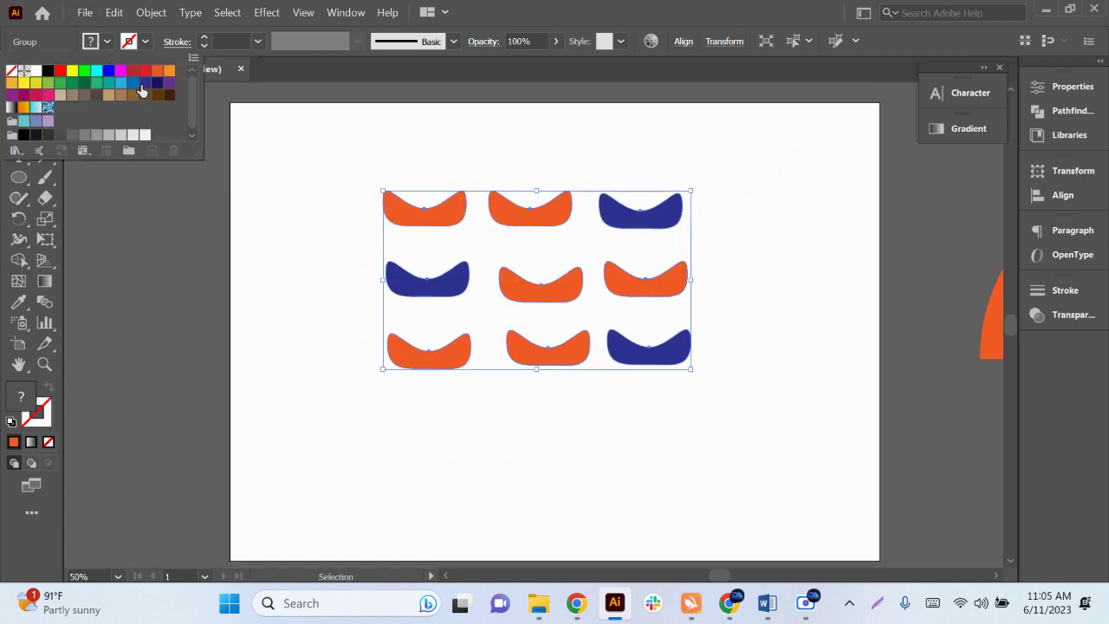
{"action": "left_click", "coordinate": [144, 85]}
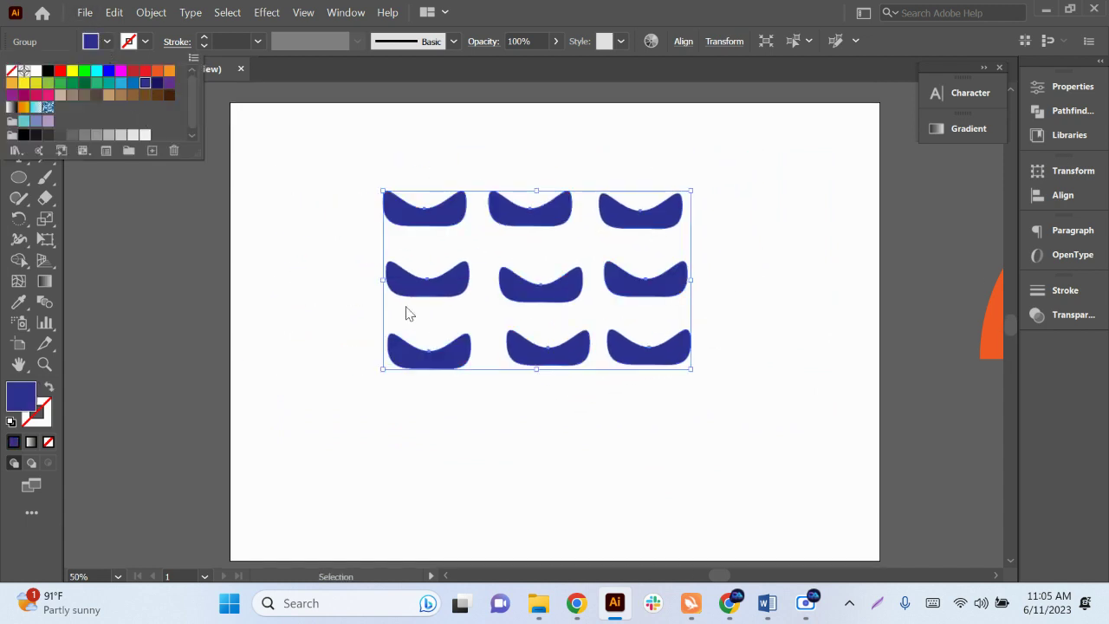
{"action": "left_click", "coordinate": [506, 388]}
{"action": "key", "text": "ctrl+z"}
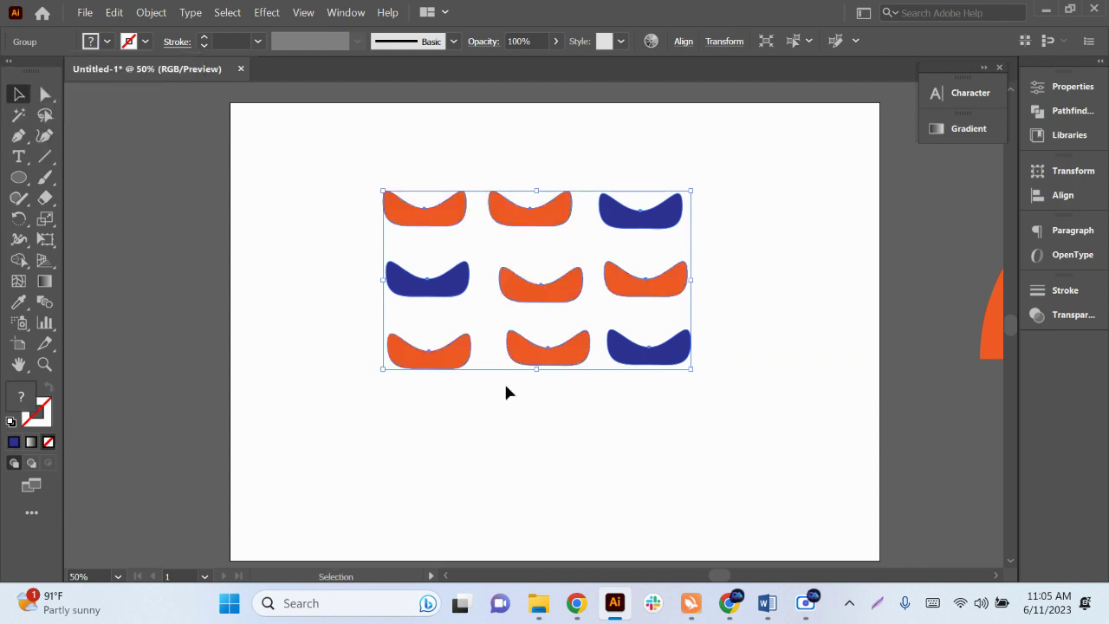
{"action": "scroll", "coordinate": [563, 380], "scroll_direction": "down", "scroll_amount": 2}
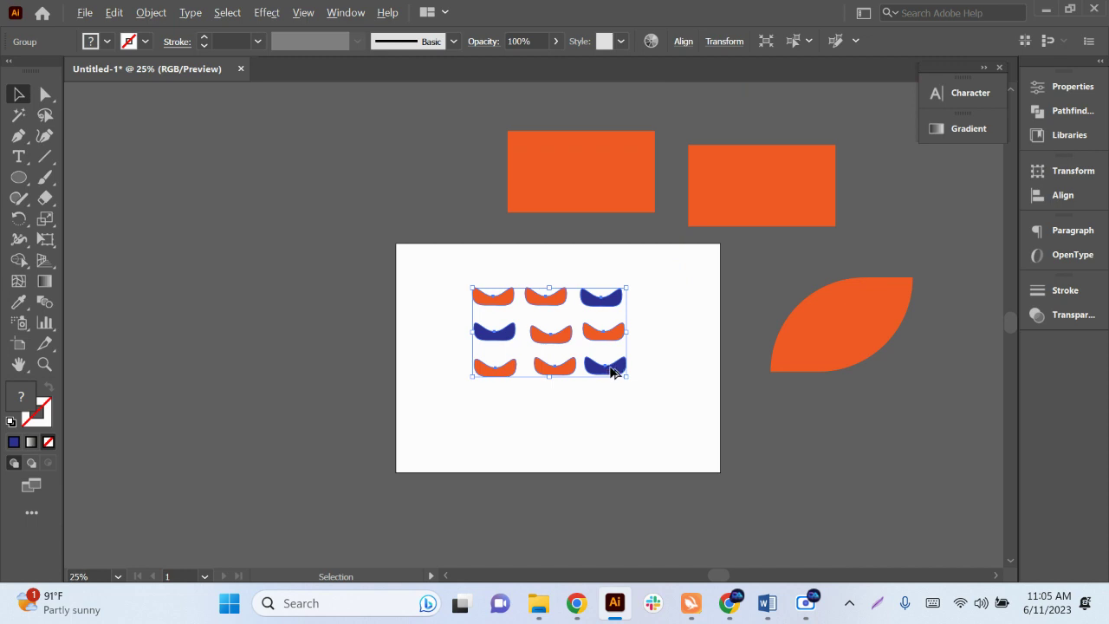
Step: Ungroup the nine wave shapes via the right-click menu
{"action": "left_click_drag", "start_coordinate": [615, 366], "coordinate": [342, 340]}
{"action": "scroll", "coordinate": [633, 359], "scroll_direction": "up", "scroll_amount": 1}
{"action": "scroll", "coordinate": [633, 364], "scroll_direction": "up", "scroll_amount": 2}
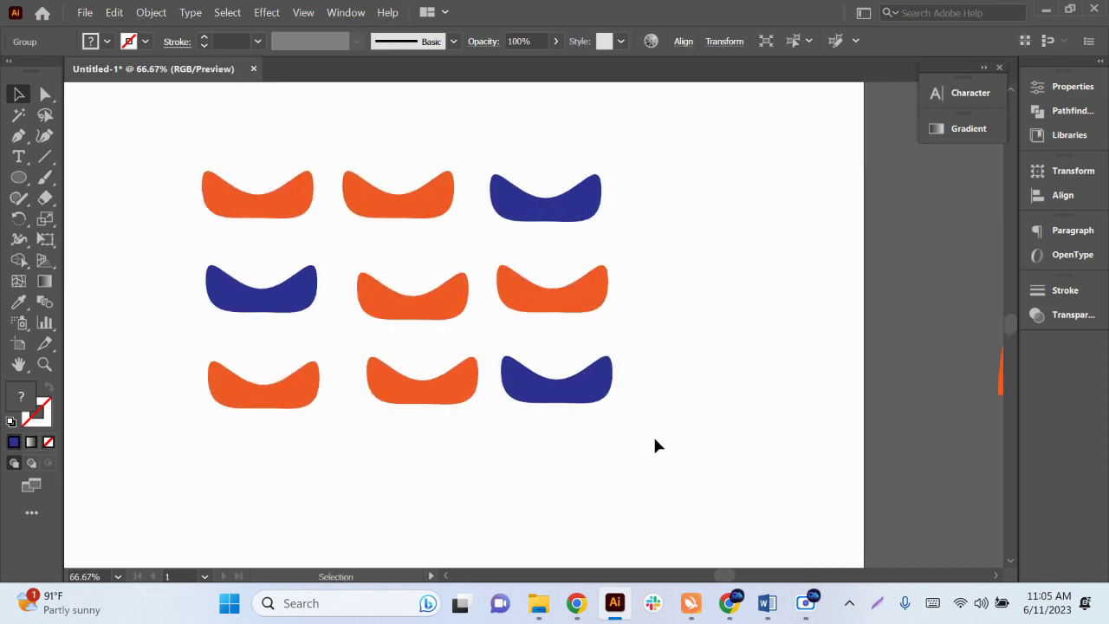
{"action": "left_click", "coordinate": [559, 359]}
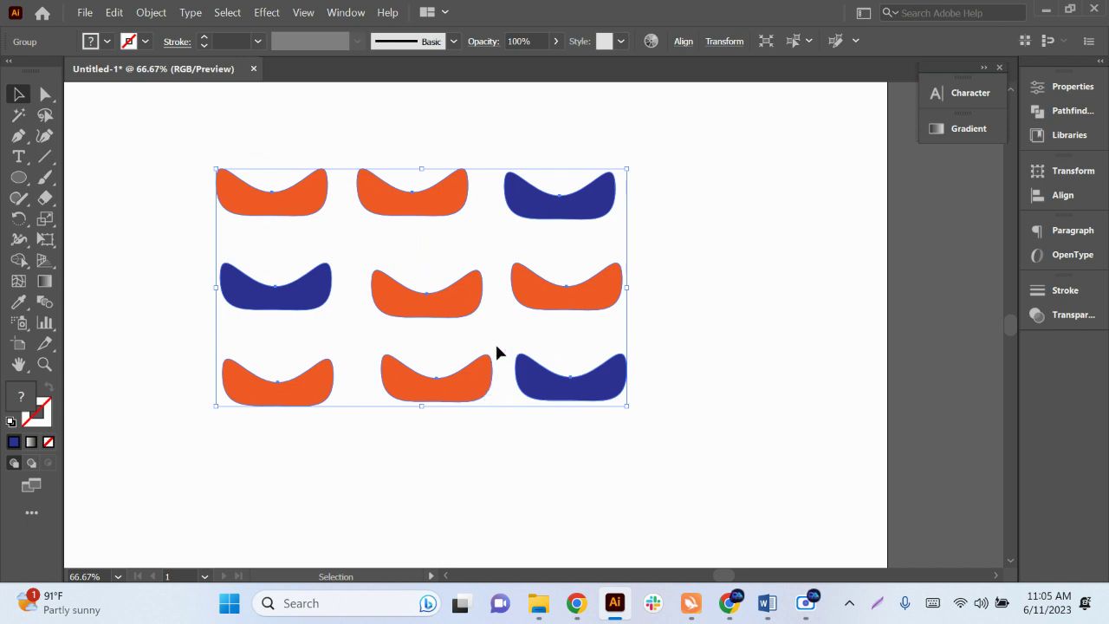
{"action": "right_click", "coordinate": [565, 292]}
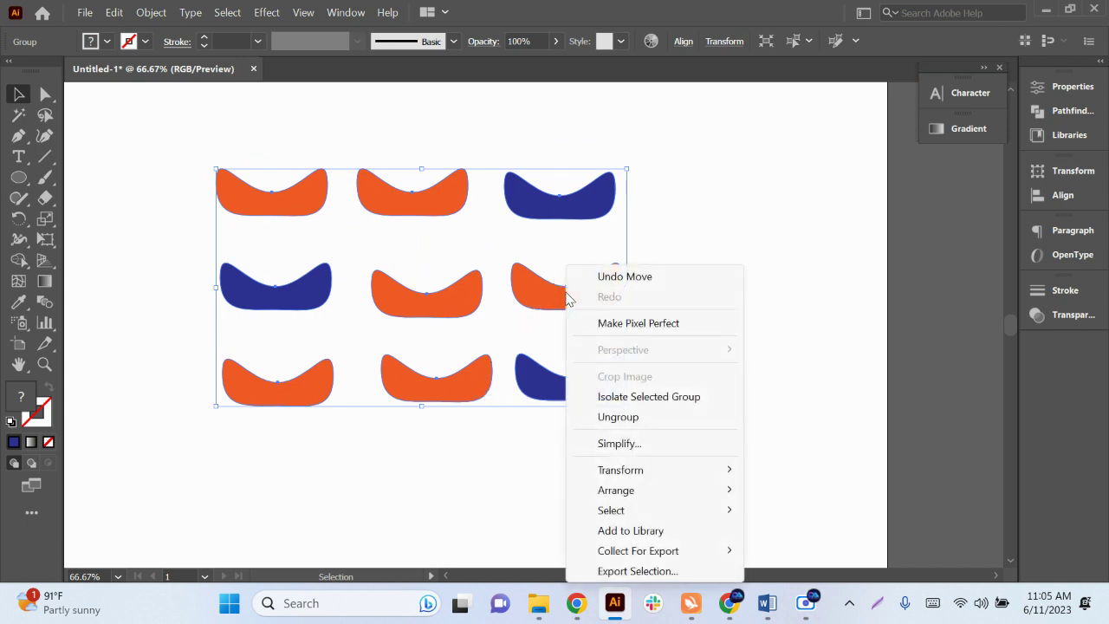
{"action": "left_click", "coordinate": [624, 417]}
Step: Nudge the bottom-right blue shape slightly upward and deselect
{"action": "left_click", "coordinate": [708, 277]}
{"action": "mouse_move", "coordinate": [578, 393]}
{"action": "left_mouse_down"}
{"action": "mouse_move", "coordinate": [642, 466]}
{"action": "mouse_move", "coordinate": [575, 383]}
{"action": "left_mouse_up"}
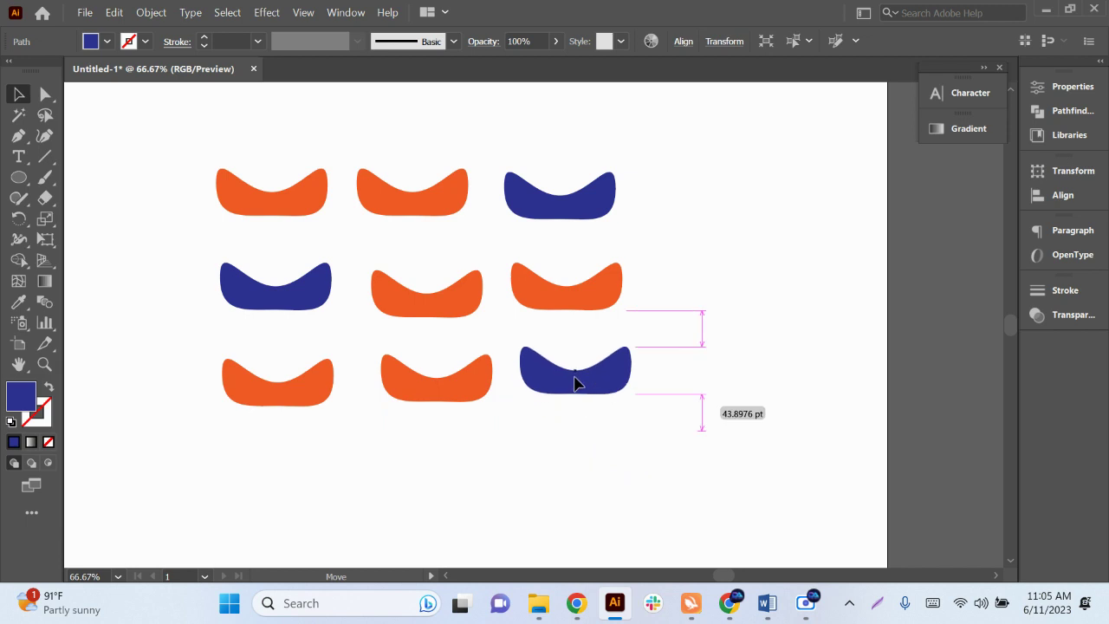
{"action": "left_click", "coordinate": [646, 433]}
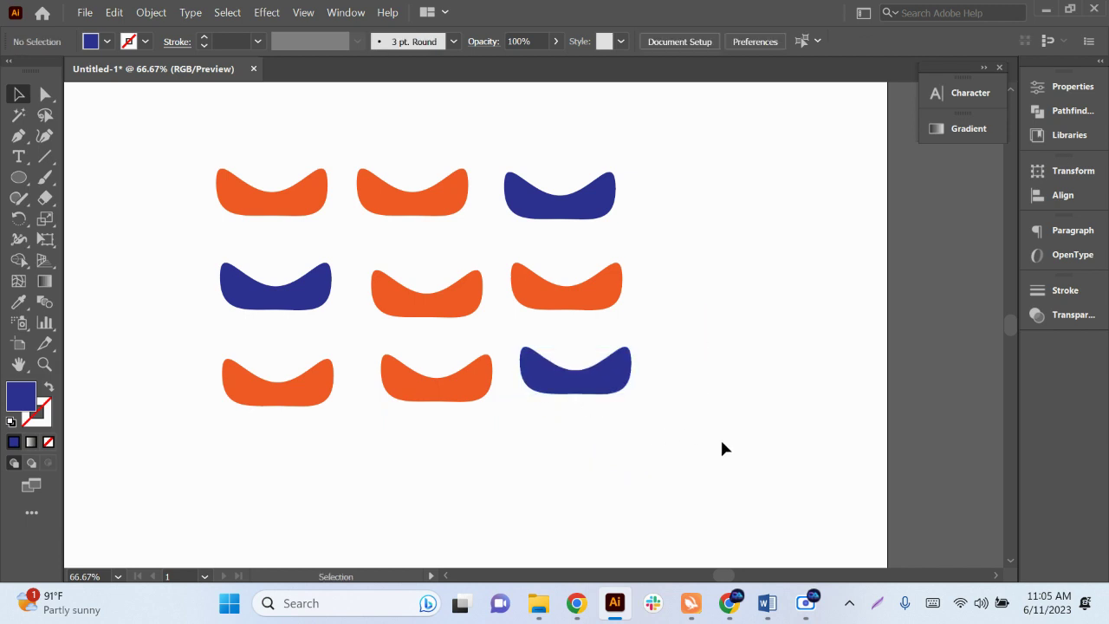
Step: Marquee-select all nine wave shapes and group them with Ctrl+G
{"action": "left_click_drag", "start_coordinate": [747, 487], "coordinate": [170, 167]}
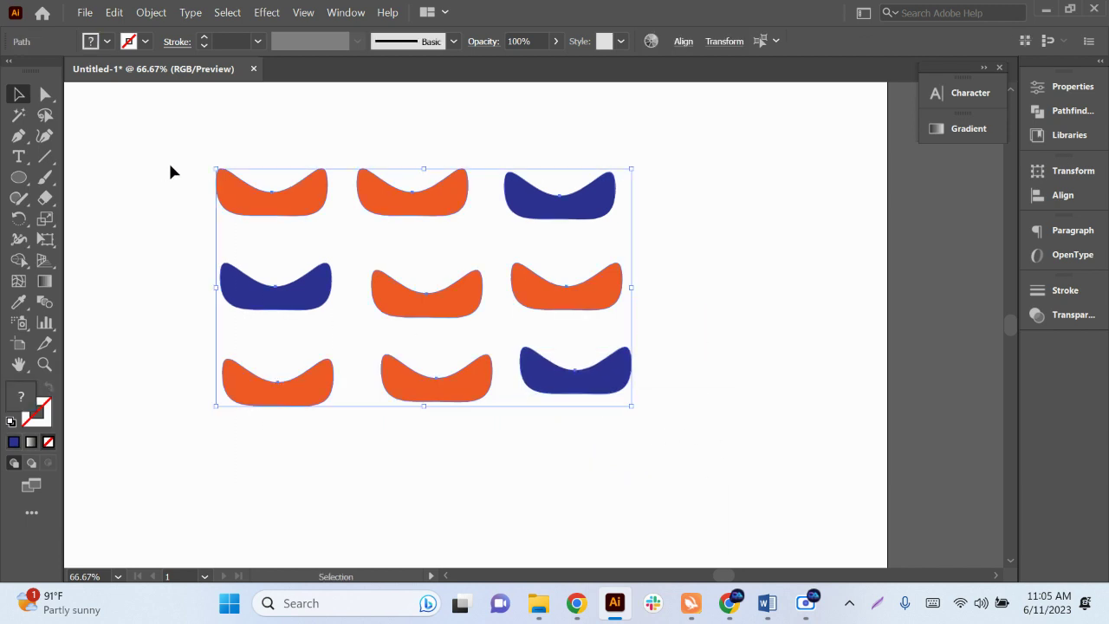
{"action": "right_click", "coordinate": [589, 309]}
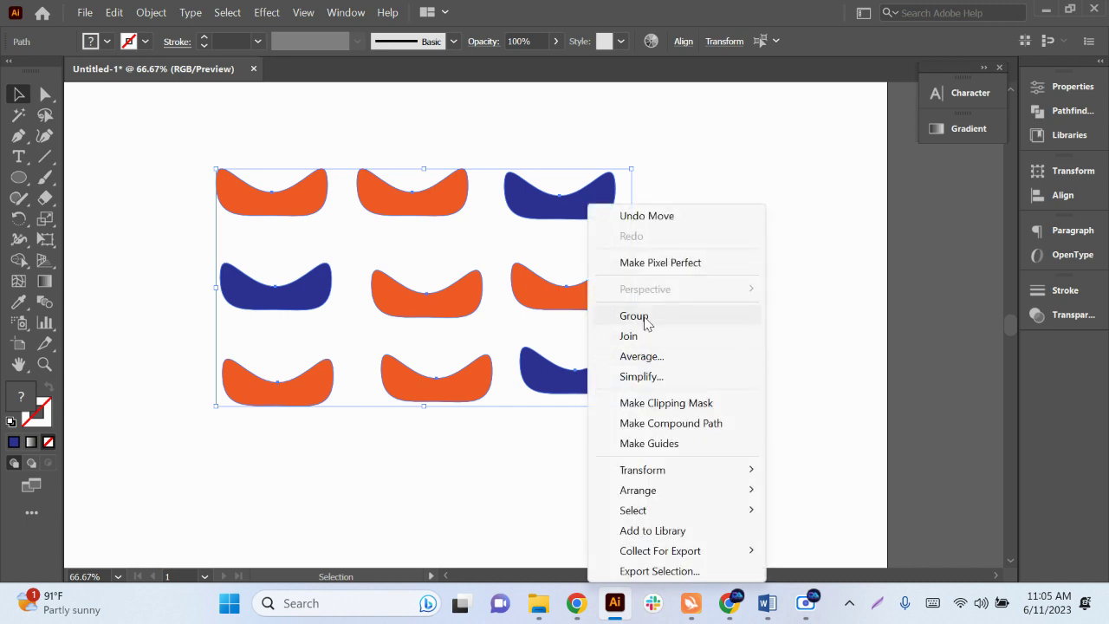
{"action": "left_click", "coordinate": [851, 314]}
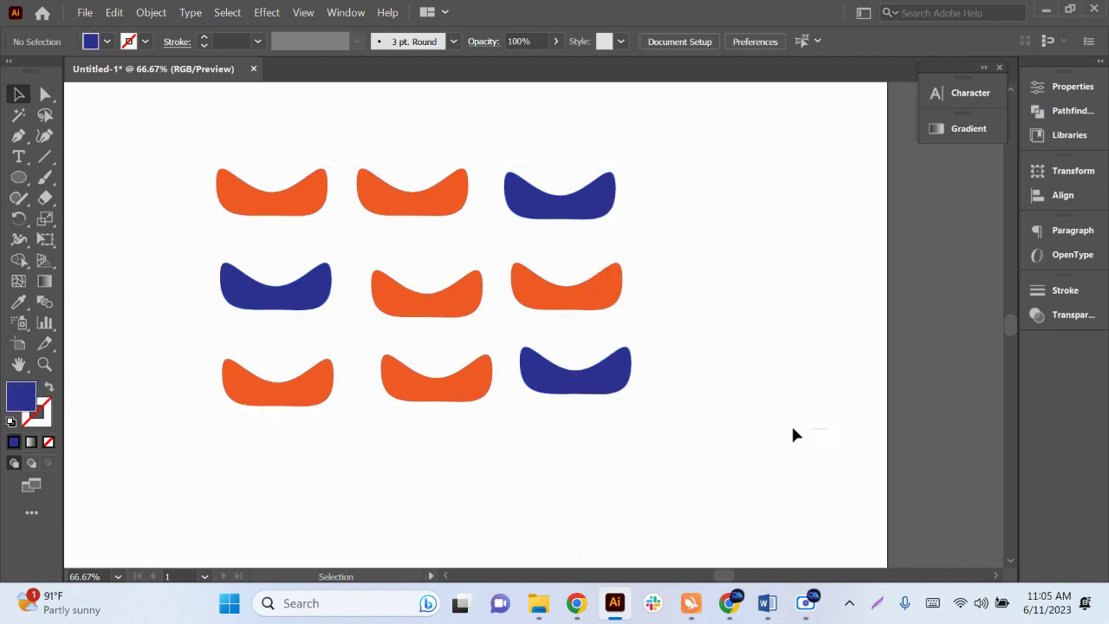
{"action": "left_click_drag", "start_coordinate": [795, 433], "coordinate": [132, 149]}
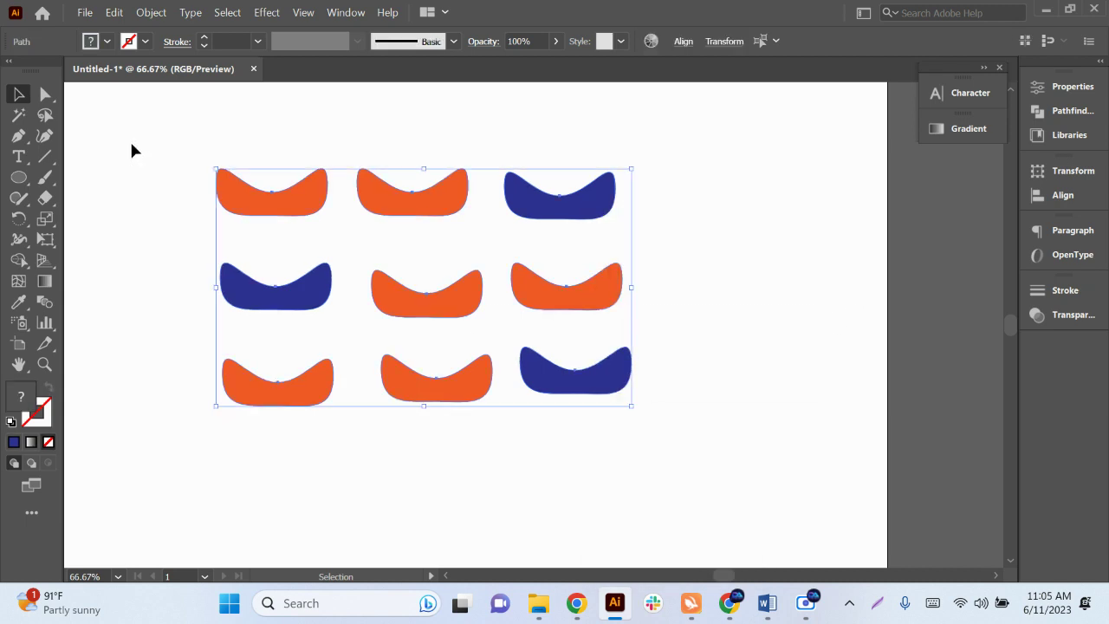
{"action": "key", "text": "ctrl+g"}
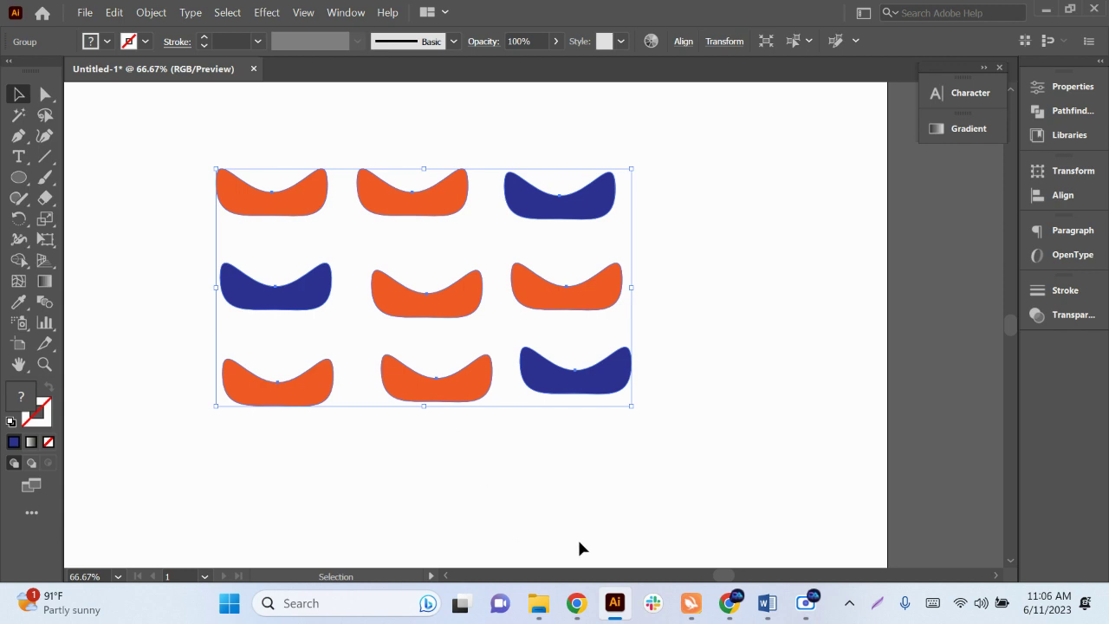
Step: Briefly check the Word course outline, then return to Illustrator and select the group
{"action": "left_click", "coordinate": [767, 603]}
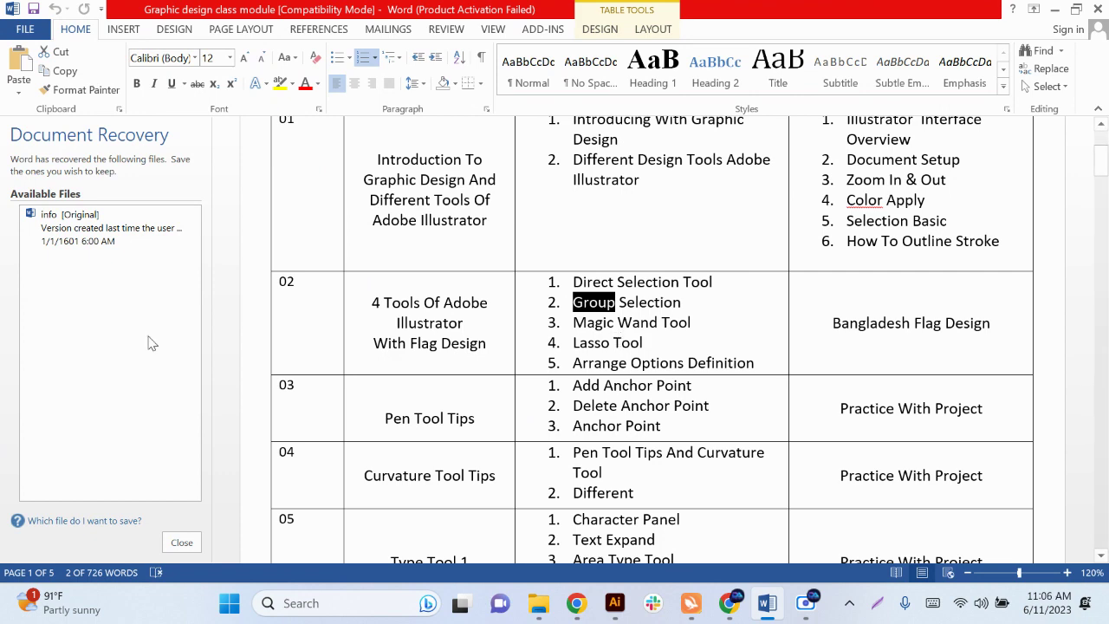
{"action": "left_click", "coordinate": [1054, 9]}
{"action": "left_click", "coordinate": [584, 433]}
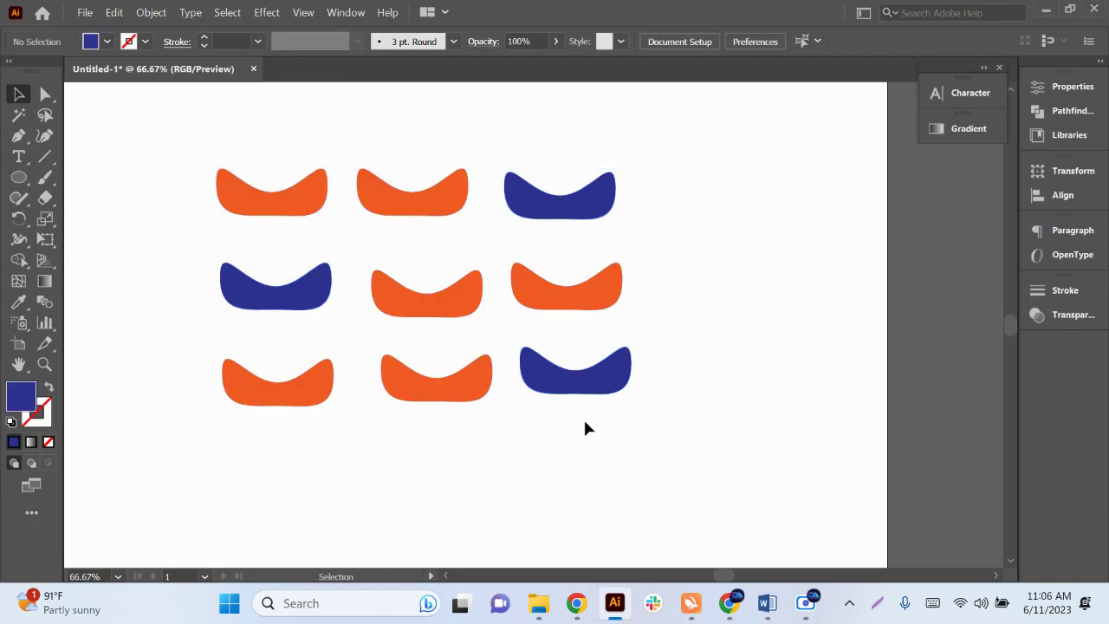
Step: Nudge the wave-shape group slightly right and down, then leave it deselected
{"action": "left_click_drag", "start_coordinate": [595, 398], "coordinate": [608, 420]}
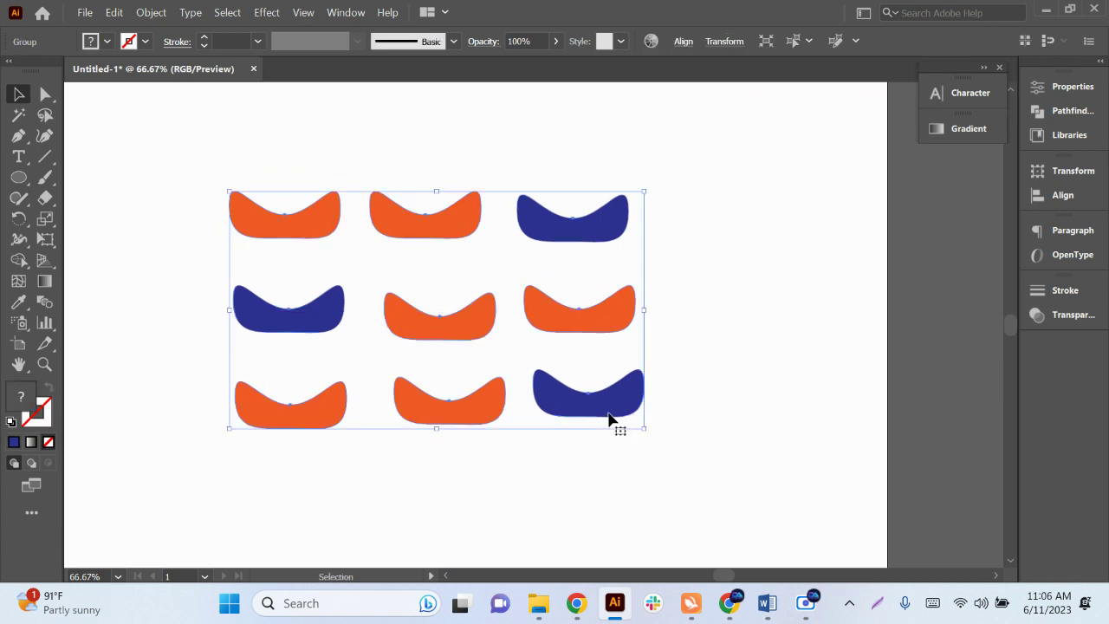
{"action": "left_click", "coordinate": [616, 437]}
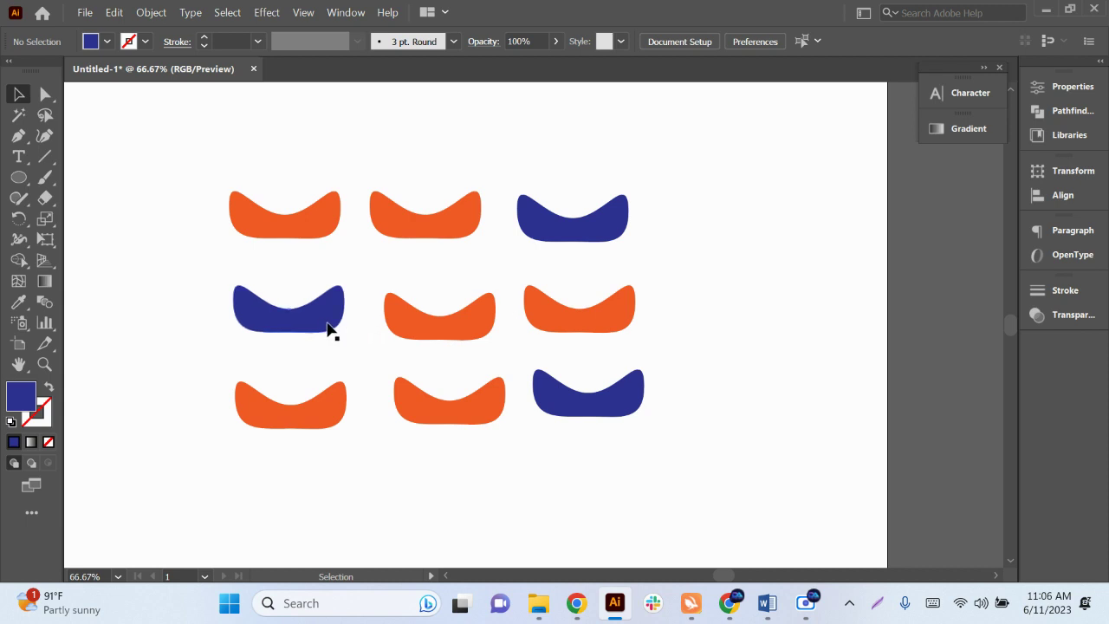
{"action": "left_click", "coordinate": [573, 238]}
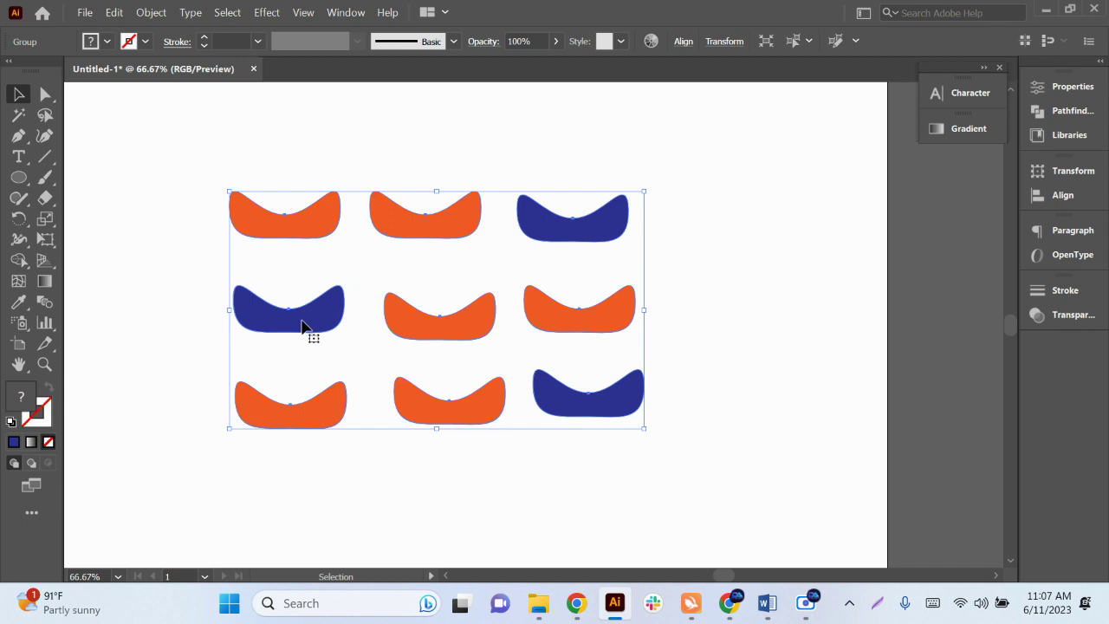
{"action": "scroll", "coordinate": [556, 544], "scroll_direction": "left", "scroll_amount": 5}
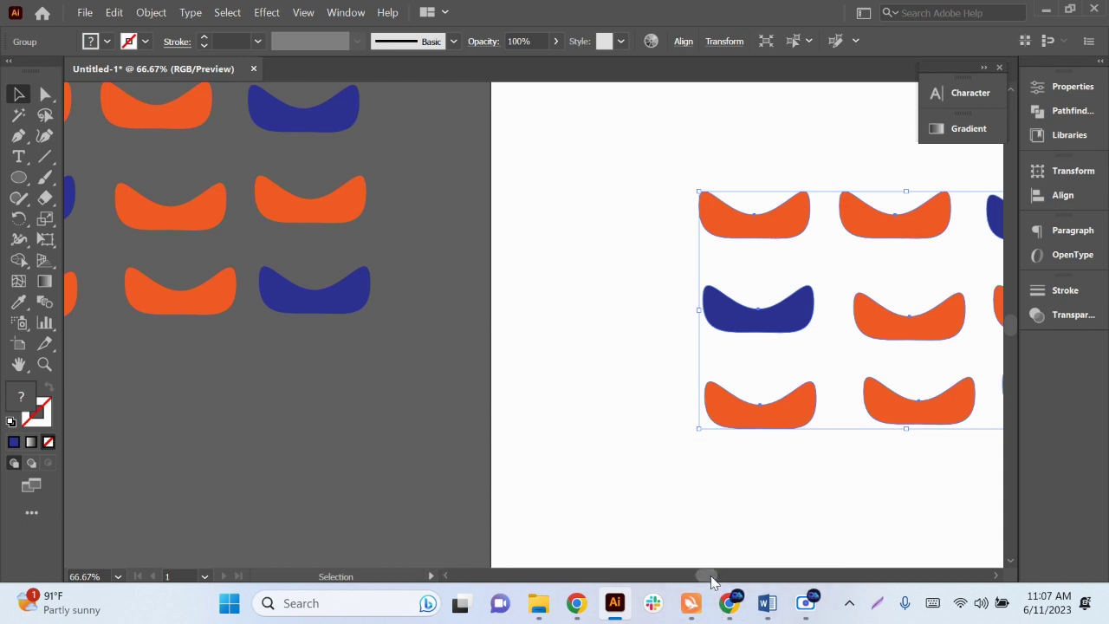
{"action": "left_click_drag", "start_coordinate": [709, 578], "coordinate": [725, 577]}
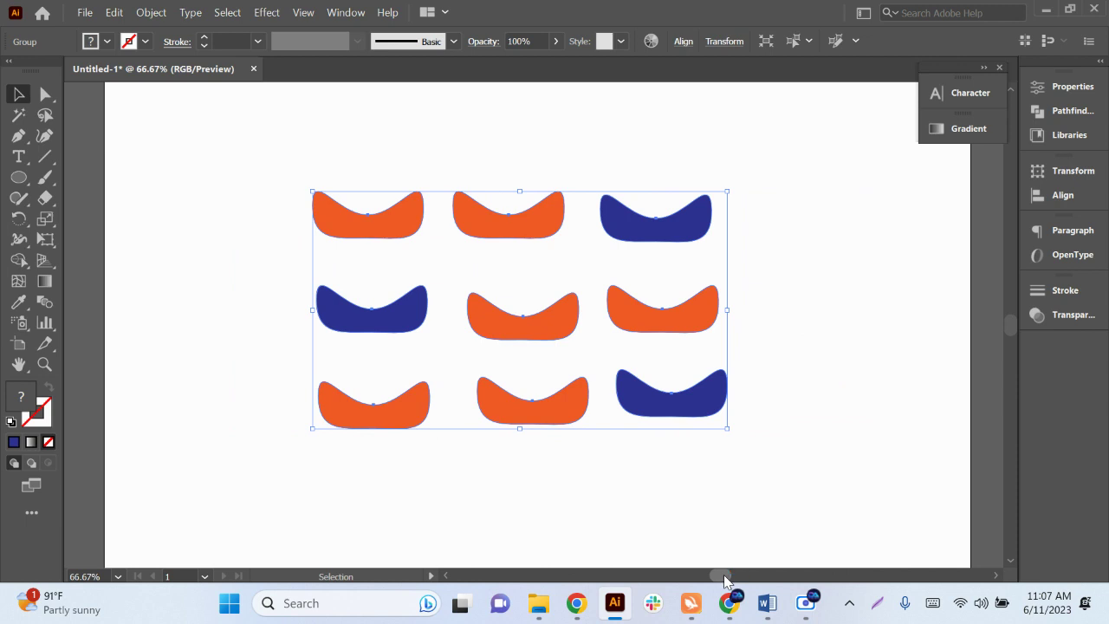
{"action": "left_click", "coordinate": [799, 444]}
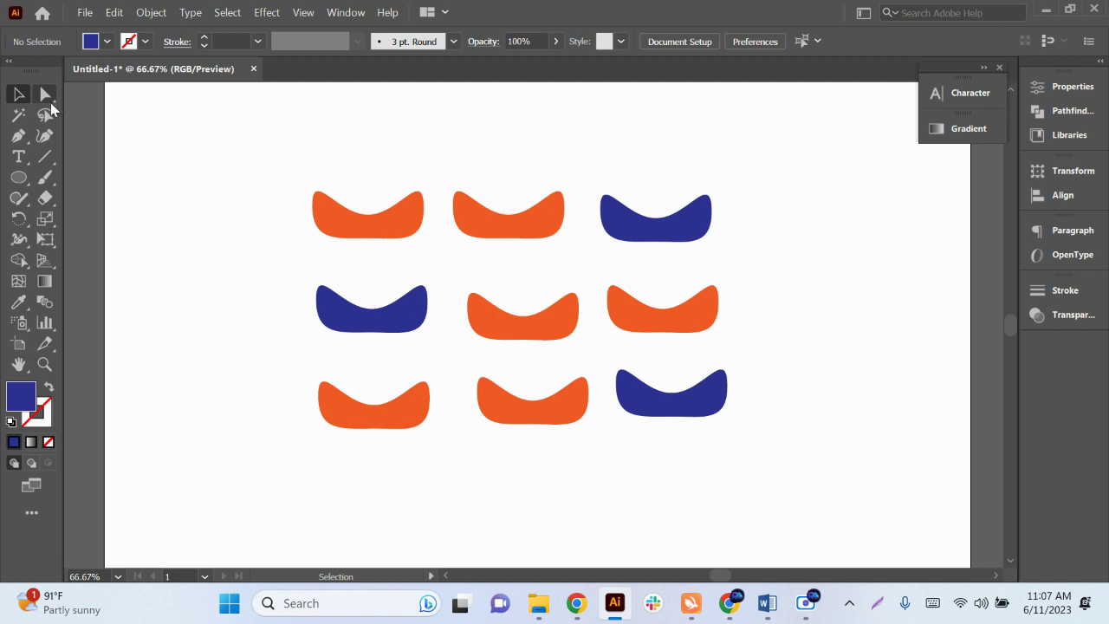
Step: Fill the three blue wave shapes (top-right, middle-left, bottom-right) with yellow
{"action": "left_click", "coordinate": [50, 102]}
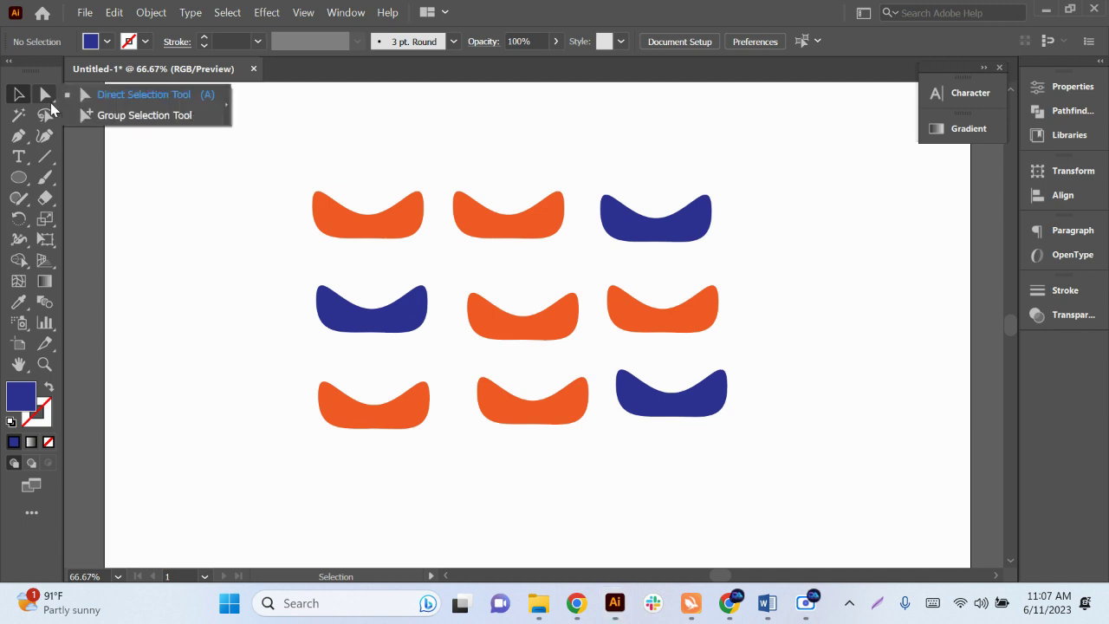
{"action": "left_click", "coordinate": [126, 119]}
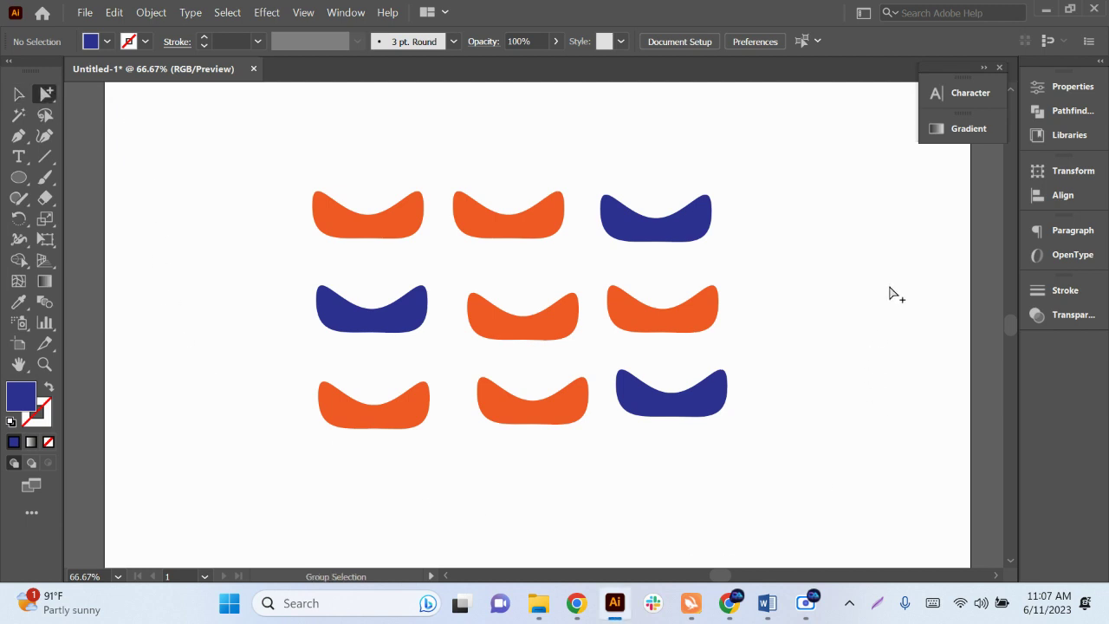
{"action": "left_click", "coordinate": [668, 236]}
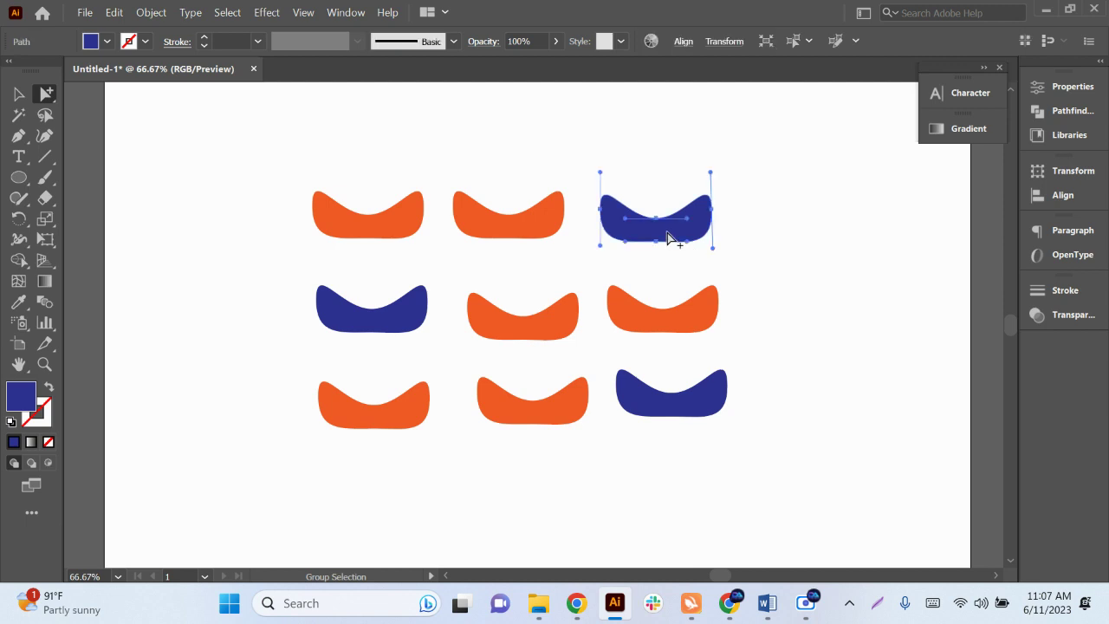
{"action": "left_click", "coordinate": [105, 42]}
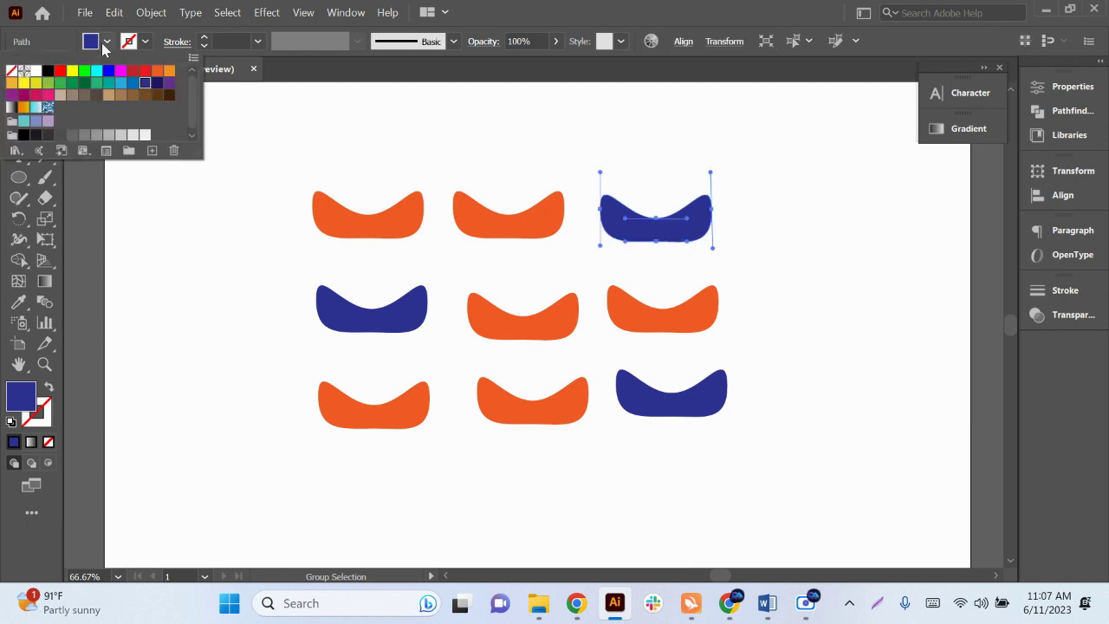
{"action": "left_click", "coordinate": [72, 71]}
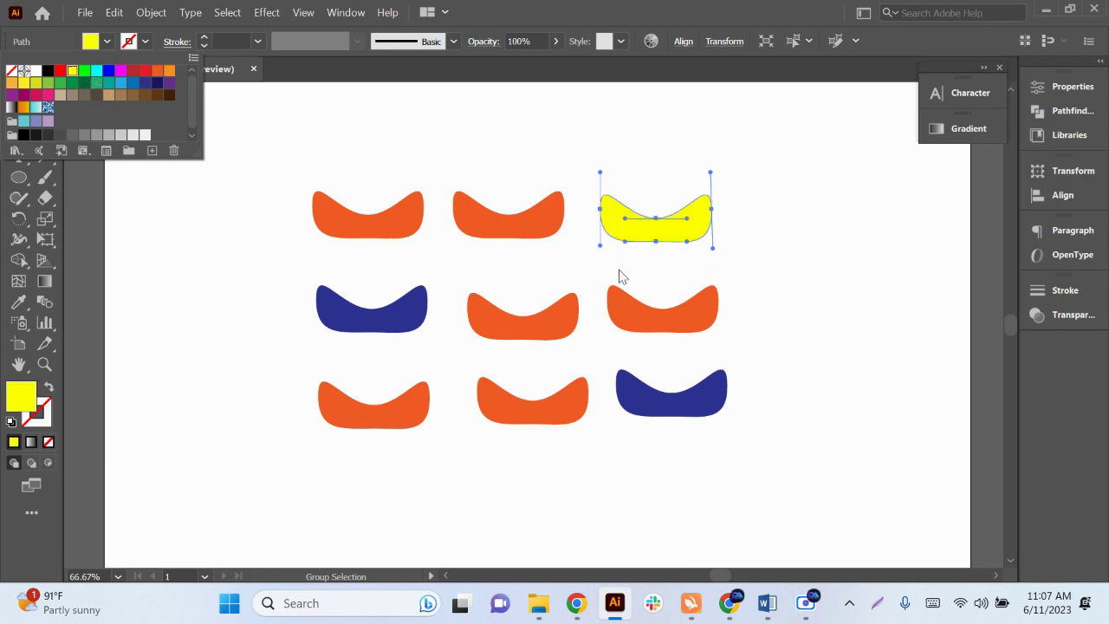
{"action": "left_click", "coordinate": [354, 317]}
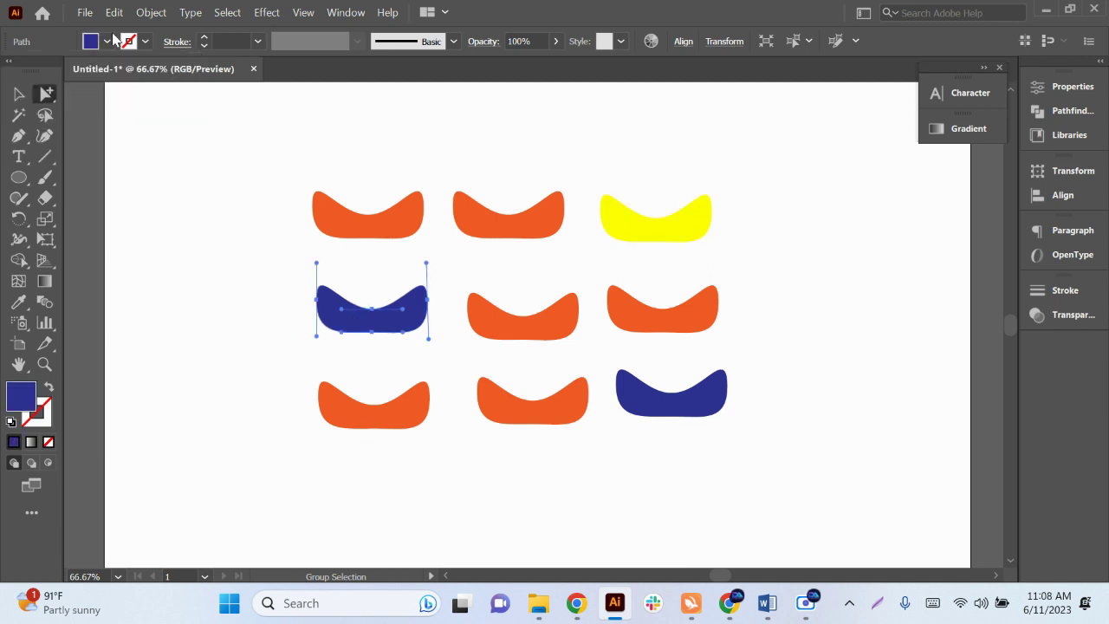
{"action": "left_click", "coordinate": [106, 42]}
{"action": "left_click", "coordinate": [72, 70]}
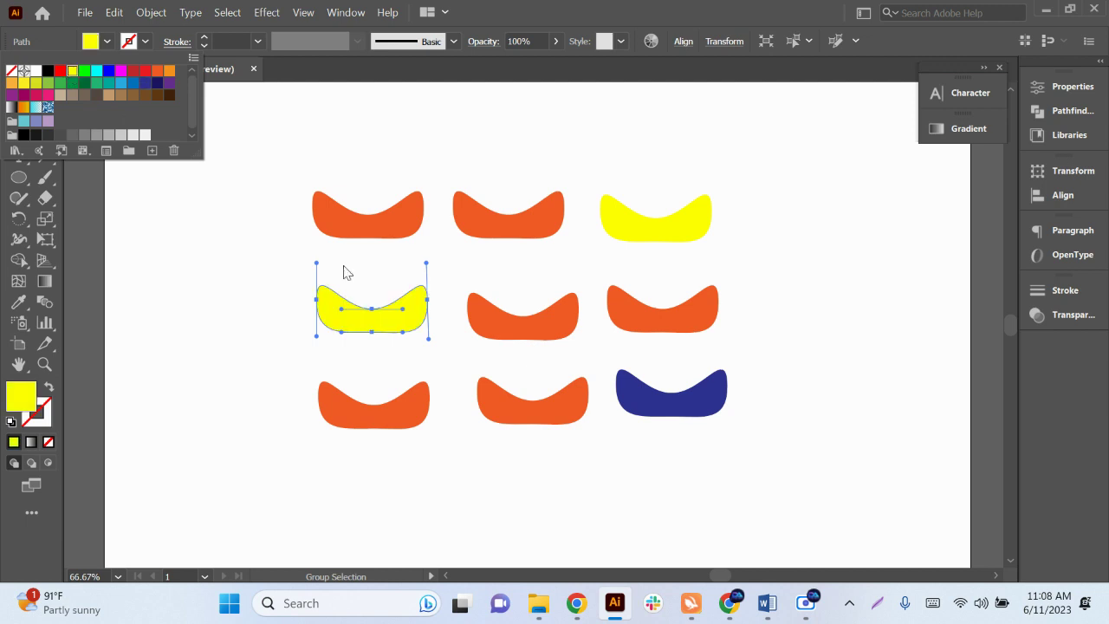
{"action": "left_click", "coordinate": [665, 382]}
{"action": "left_click", "coordinate": [668, 406]}
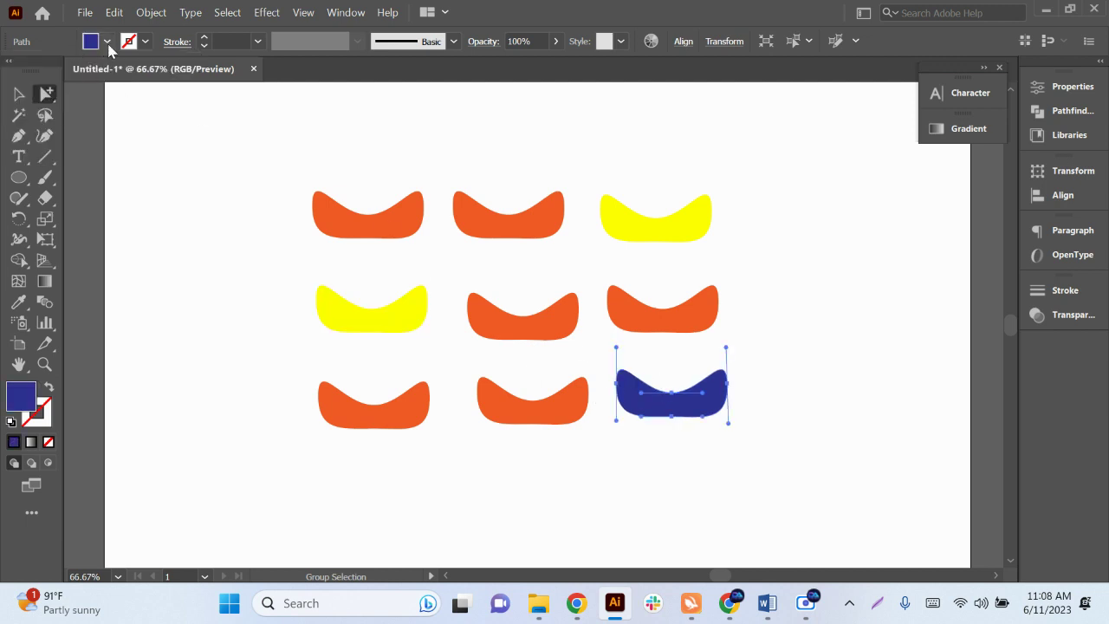
{"action": "left_click", "coordinate": [106, 42]}
{"action": "left_click", "coordinate": [26, 86]}
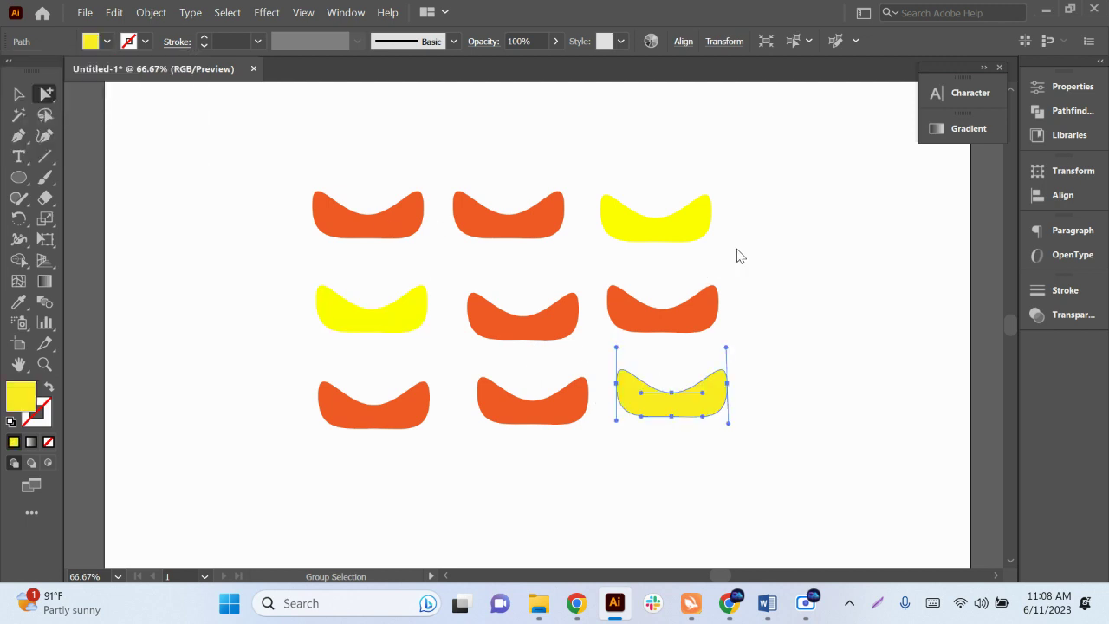
Step: Move the whole set of wave shapes about 47 pt left, then bring up the Word outline
{"action": "left_click", "coordinate": [19, 94]}
{"action": "left_click", "coordinate": [367, 189]}
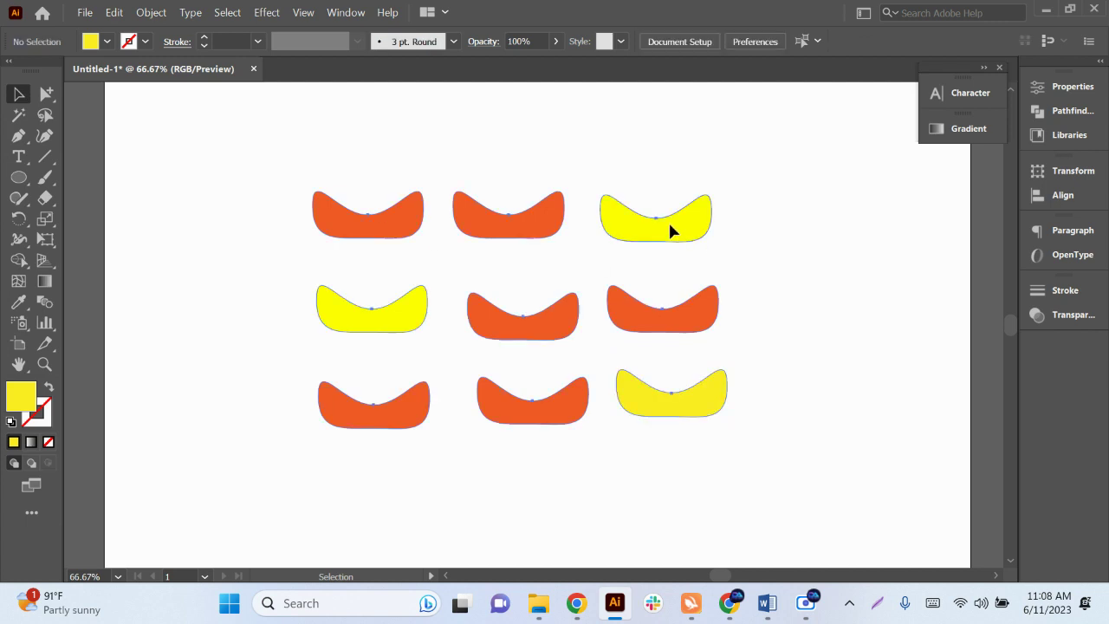
{"action": "left_click_drag", "start_coordinate": [670, 224], "coordinate": [667, 224]}
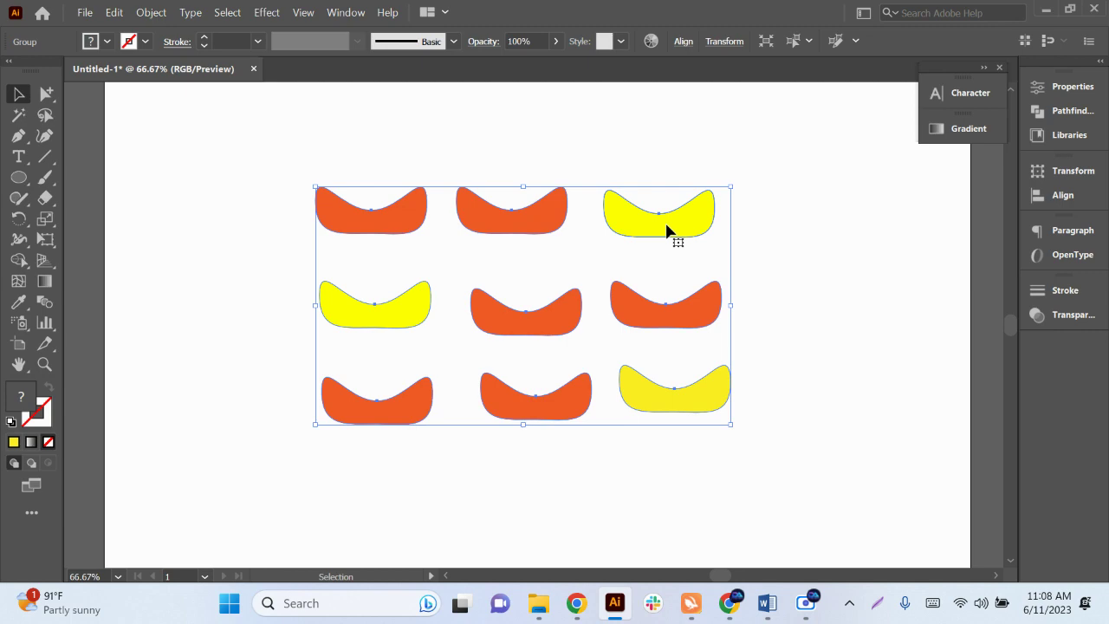
{"action": "left_click_drag", "start_coordinate": [667, 231], "coordinate": [627, 231]}
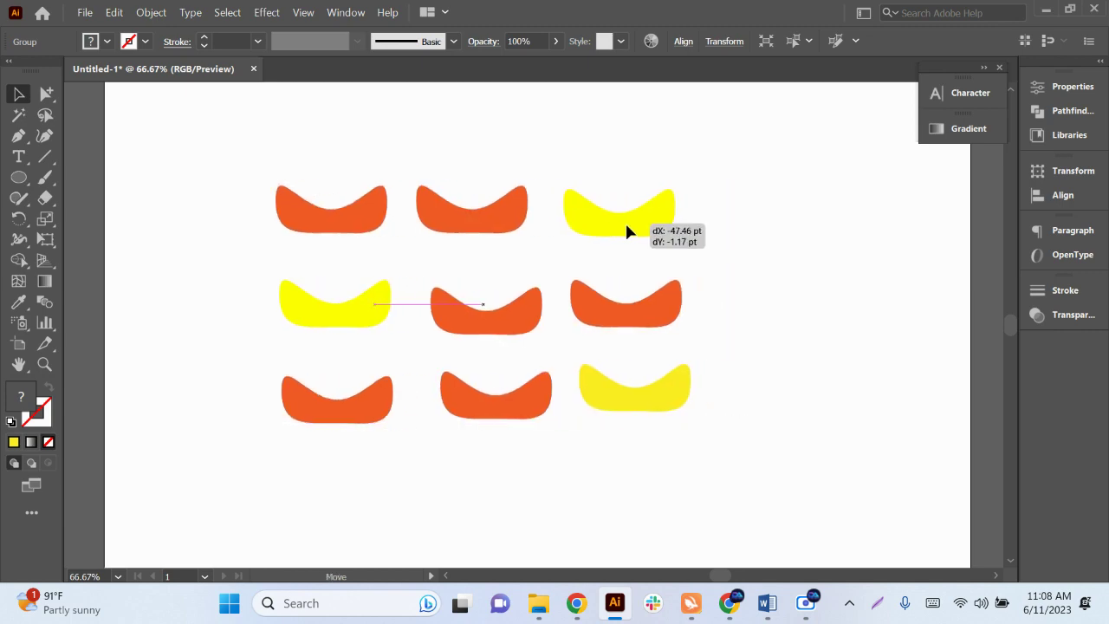
{"action": "left_click", "coordinate": [766, 604]}
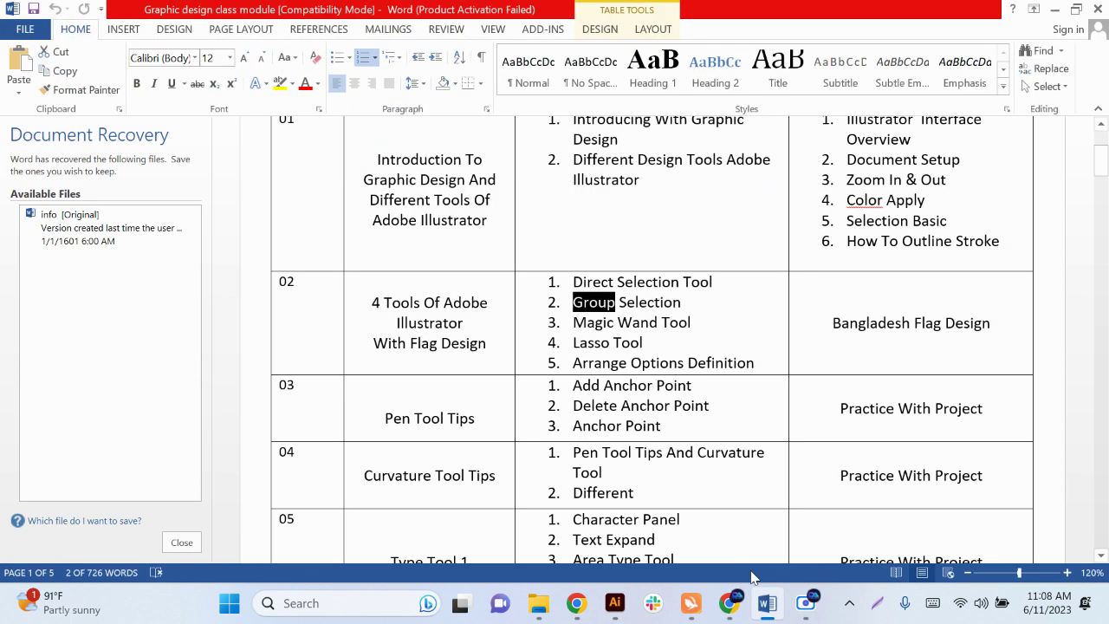
Step: Highlight the Magic Wand Tool line in the Word outline, then minimise Word
{"action": "left_click", "coordinate": [703, 320]}
{"action": "triple_click", "coordinate": [586, 324]}
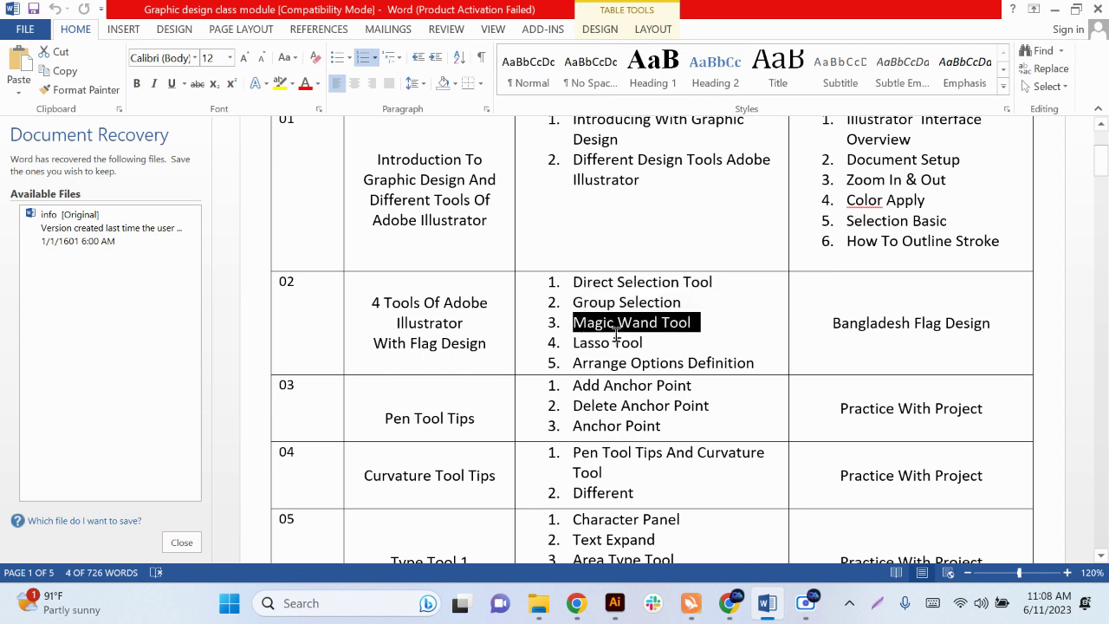
{"action": "left_click", "coordinate": [613, 340]}
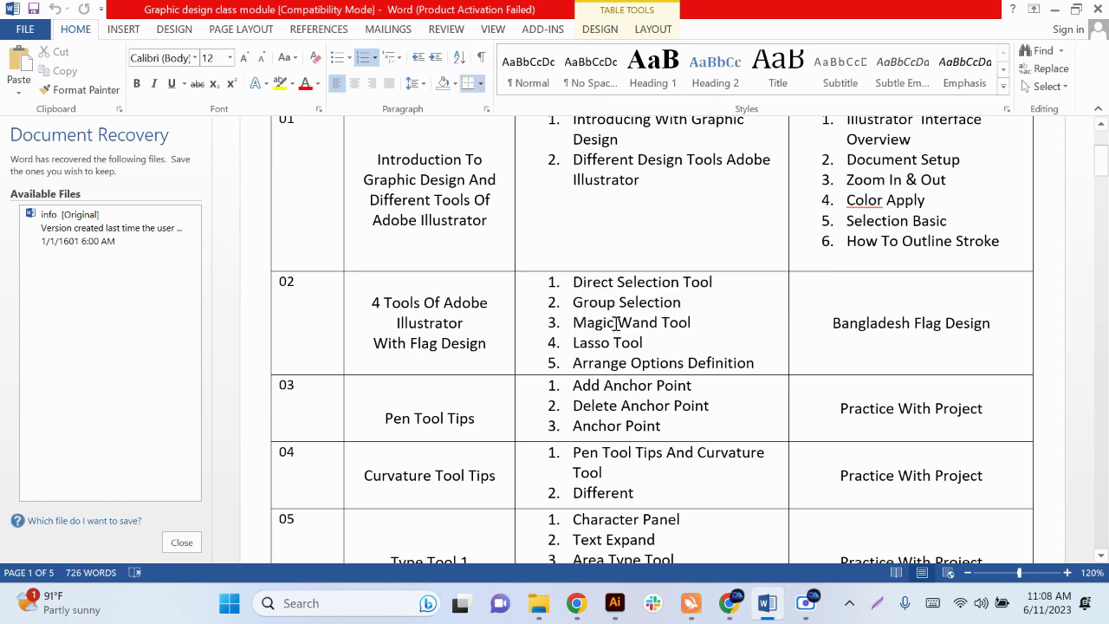
{"action": "left_click", "coordinate": [1054, 9]}
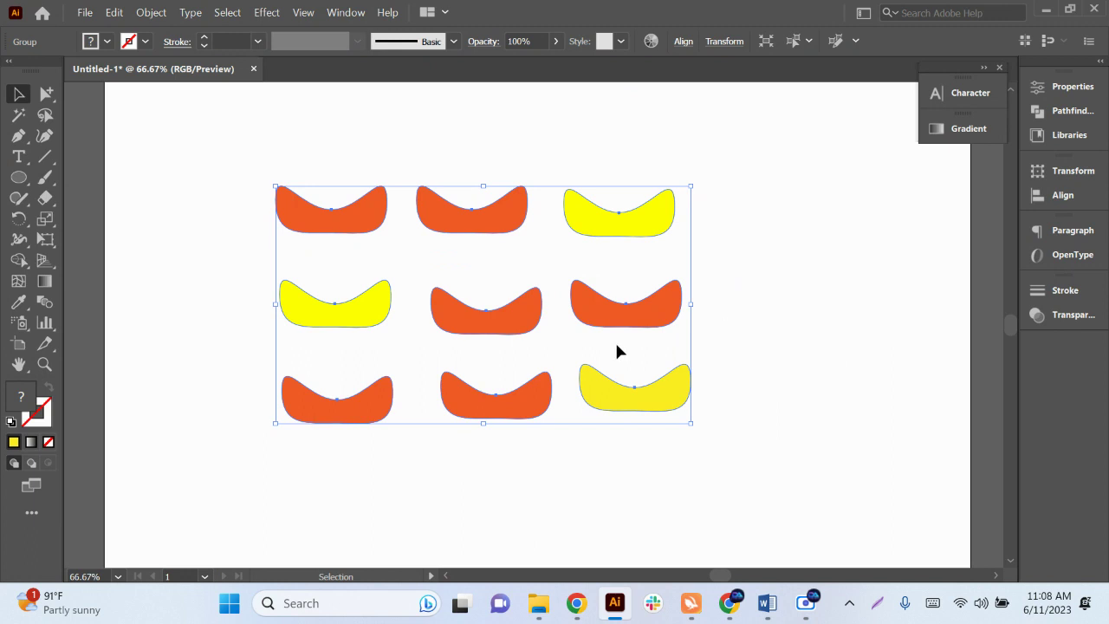
Step: Move the spare shape set left of the artboard slightly right and down
{"action": "scroll", "coordinate": [616, 350], "scroll_direction": "down", "scroll_amount": 2}
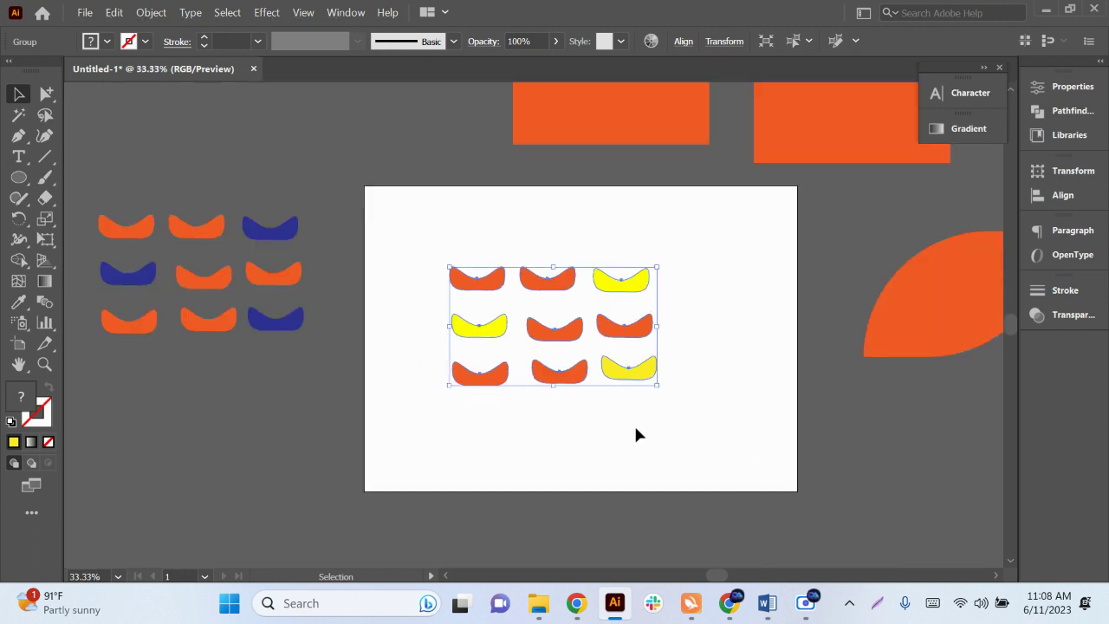
{"action": "left_click_drag", "start_coordinate": [260, 329], "coordinate": [301, 353]}
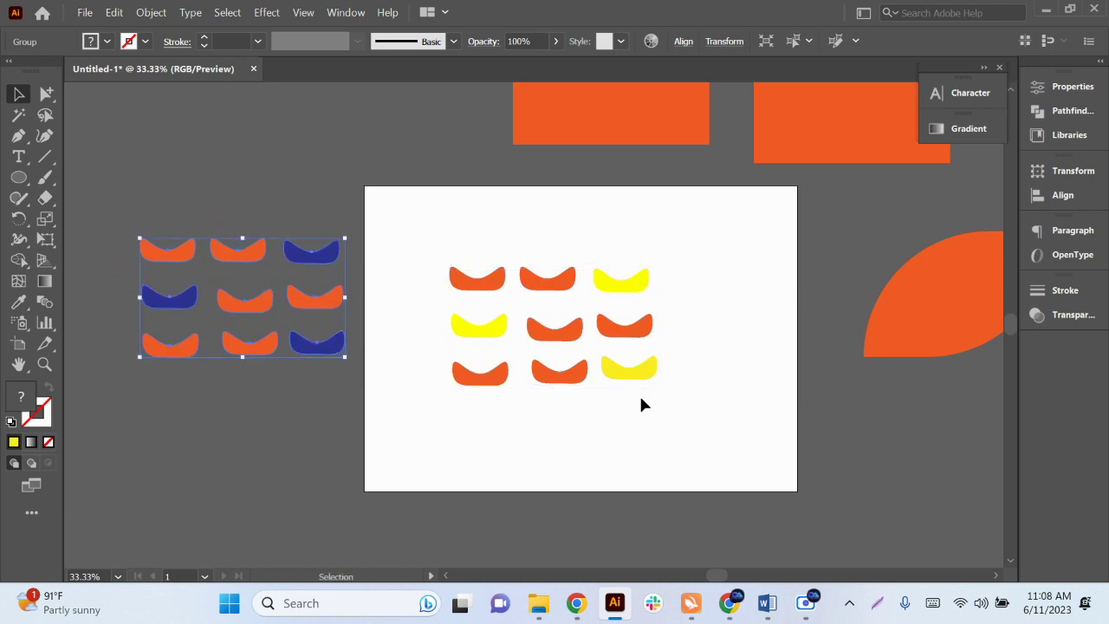
{"action": "scroll", "coordinate": [641, 403], "scroll_direction": "up", "scroll_amount": 2}
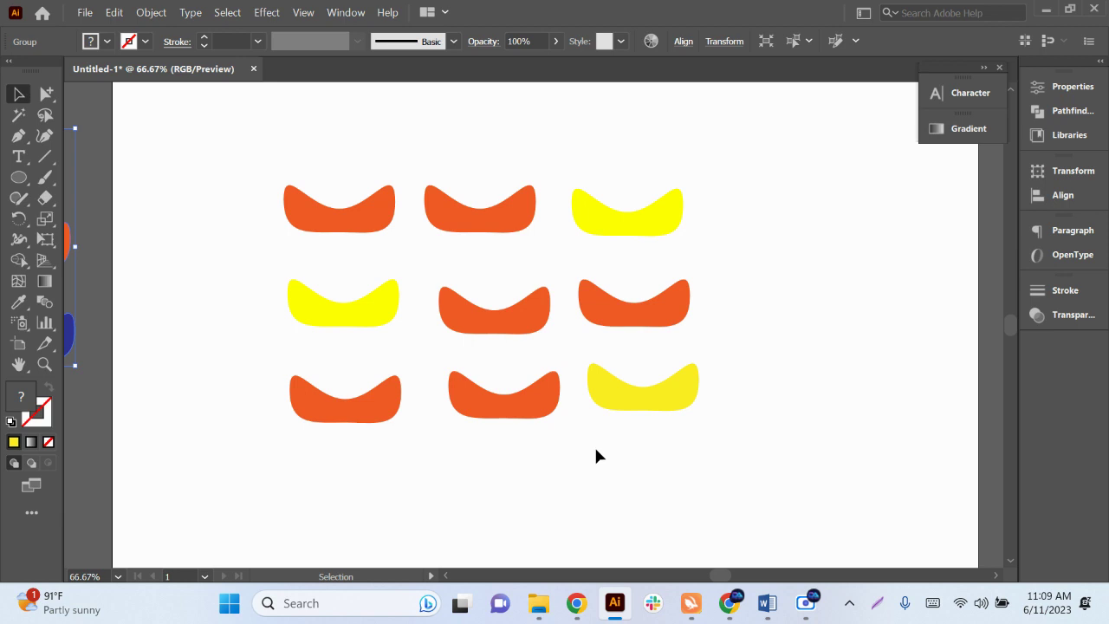
Step: Select all orange objects with the Magic Wand, including boats, both rectangles and leaf
{"action": "left_click", "coordinate": [17, 120]}
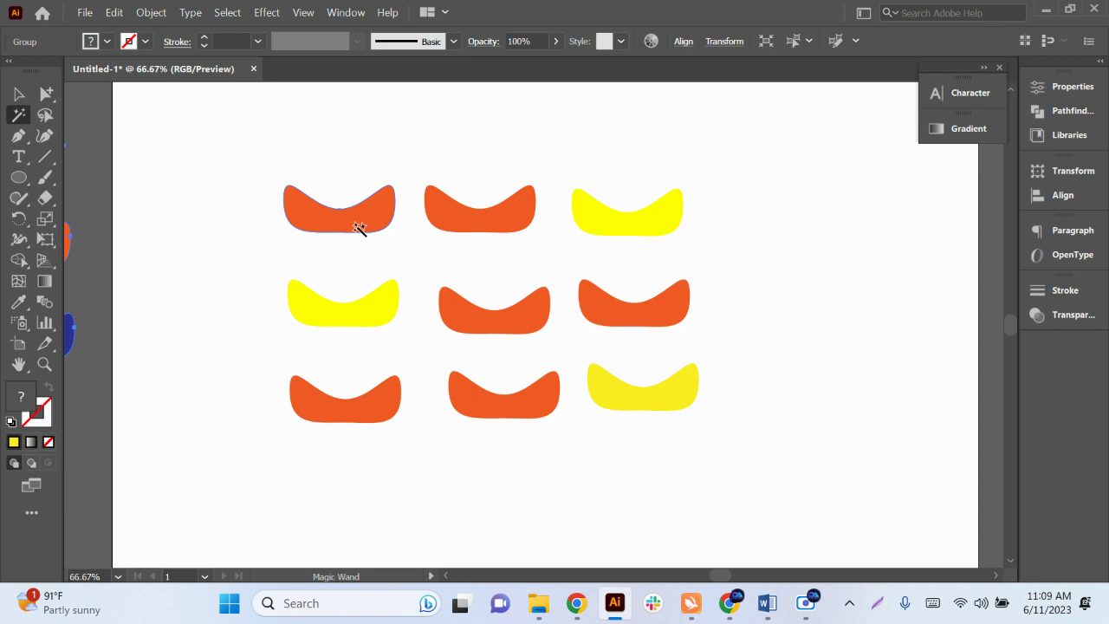
{"action": "left_click", "coordinate": [369, 224]}
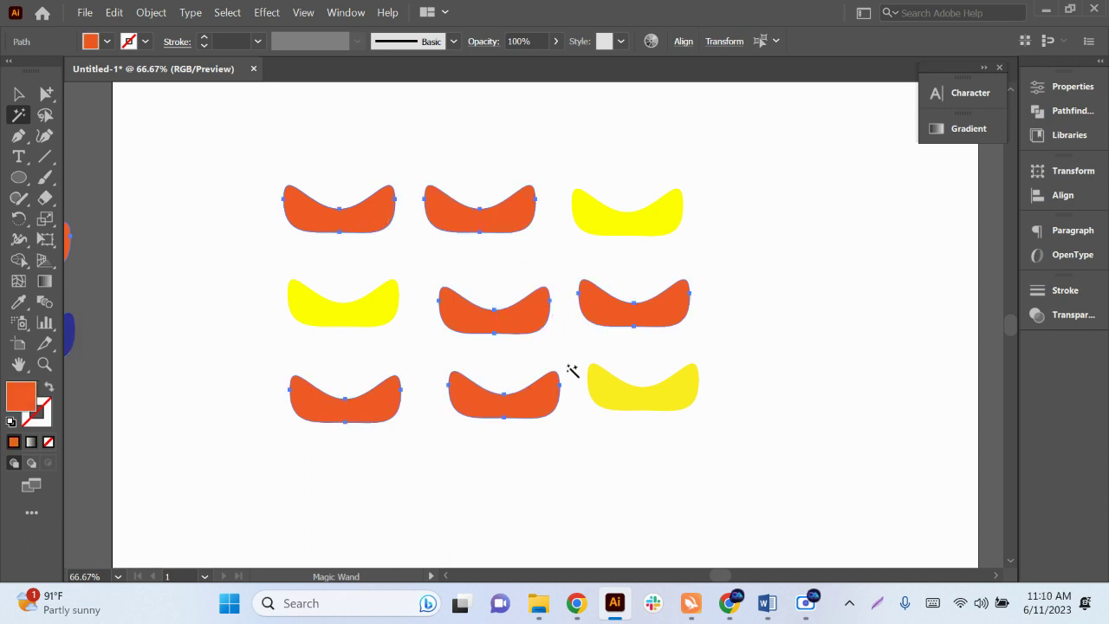
{"action": "scroll", "coordinate": [624, 389], "scroll_direction": "down", "scroll_amount": 2}
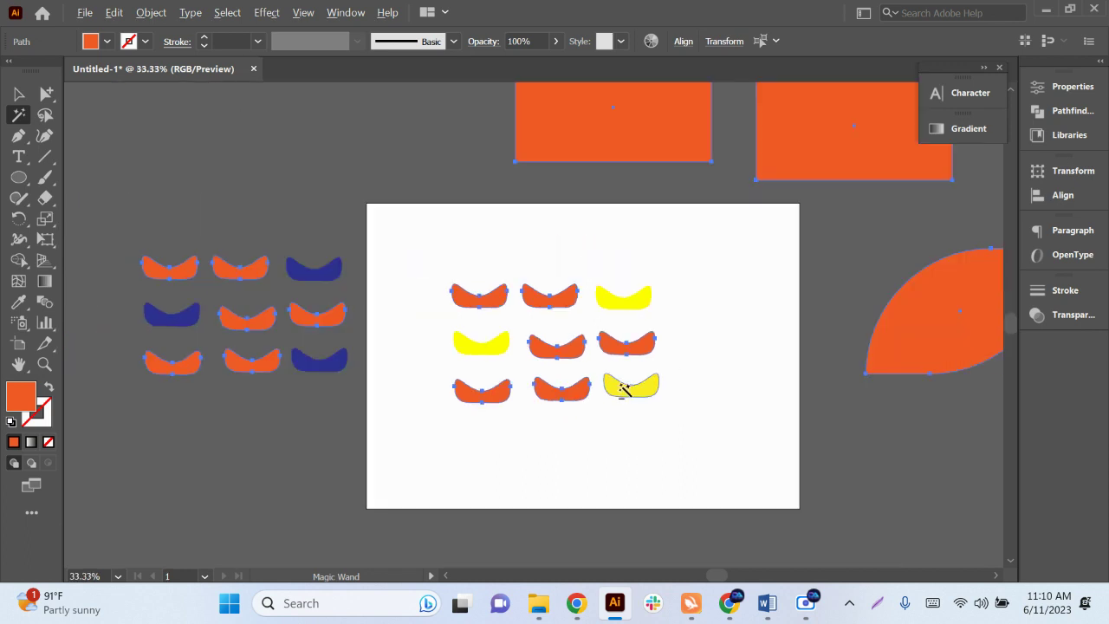
{"action": "scroll", "coordinate": [575, 384], "scroll_direction": "down", "scroll_amount": 1}
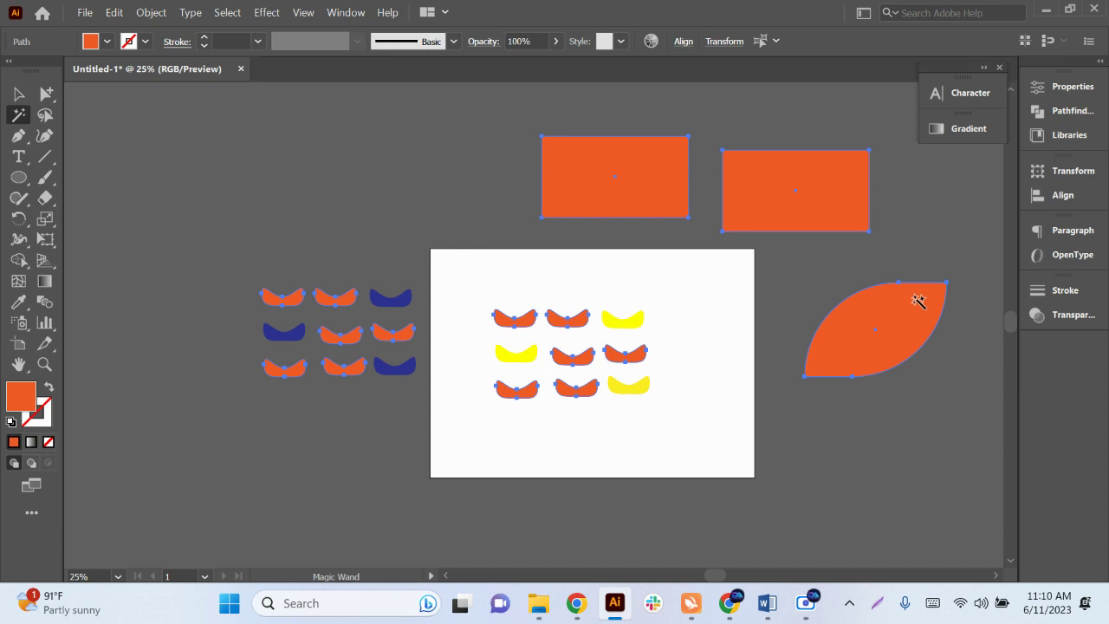
Step: Fill all the selected orange objects red, undoing a magenta trial and accidental delete
{"action": "left_click", "coordinate": [106, 40]}
{"action": "left_click", "coordinate": [145, 71]}
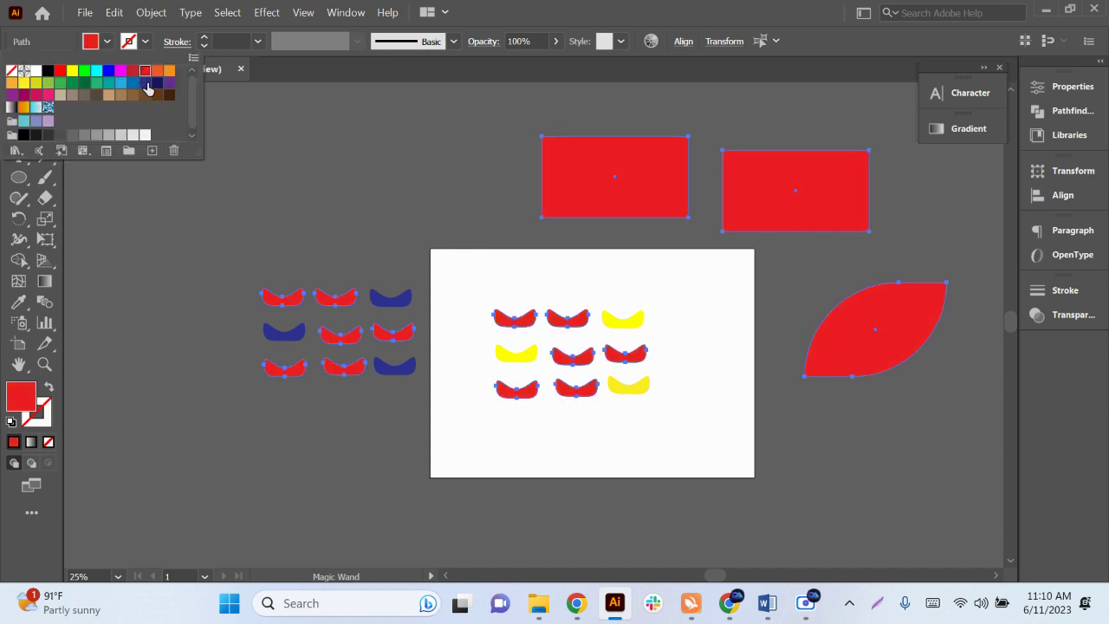
{"action": "left_click", "coordinate": [121, 72]}
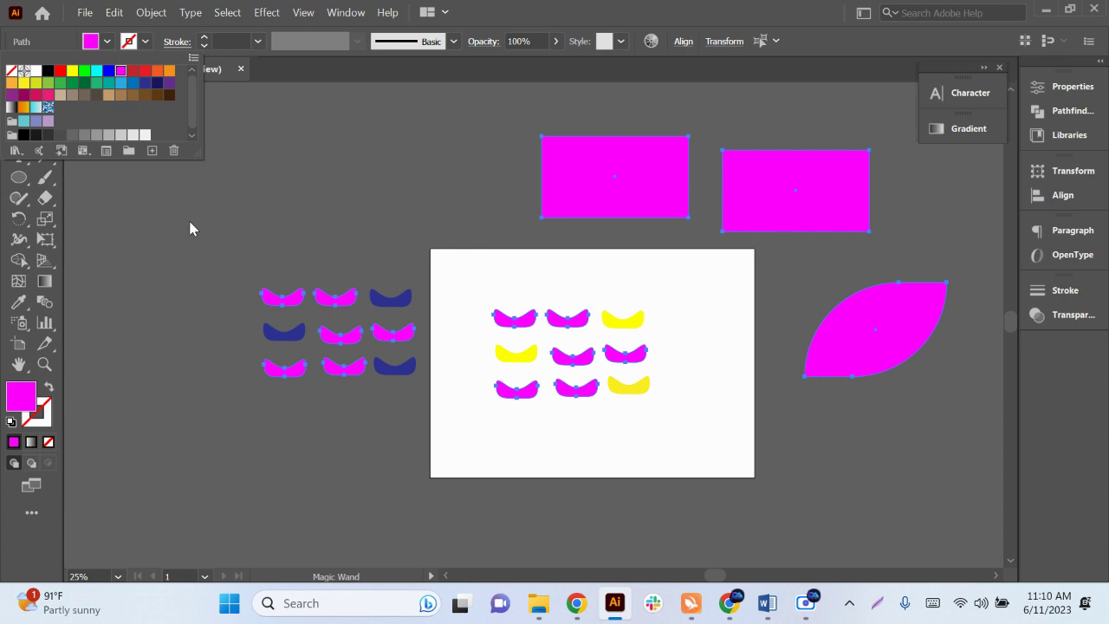
{"action": "left_click", "coordinate": [143, 268]}
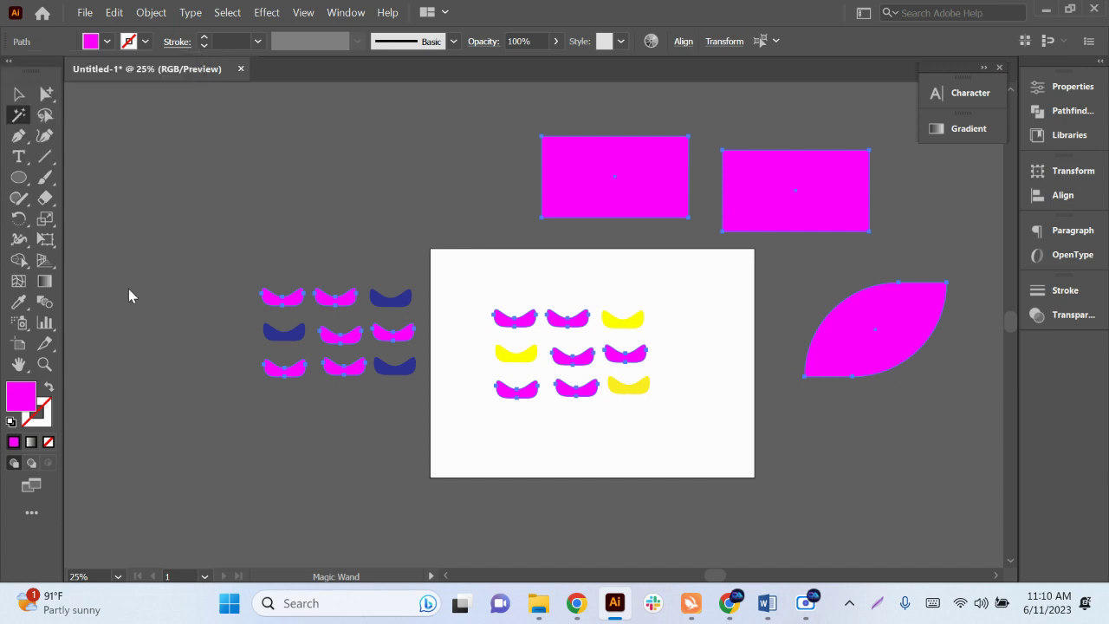
{"action": "left_click", "coordinate": [19, 95]}
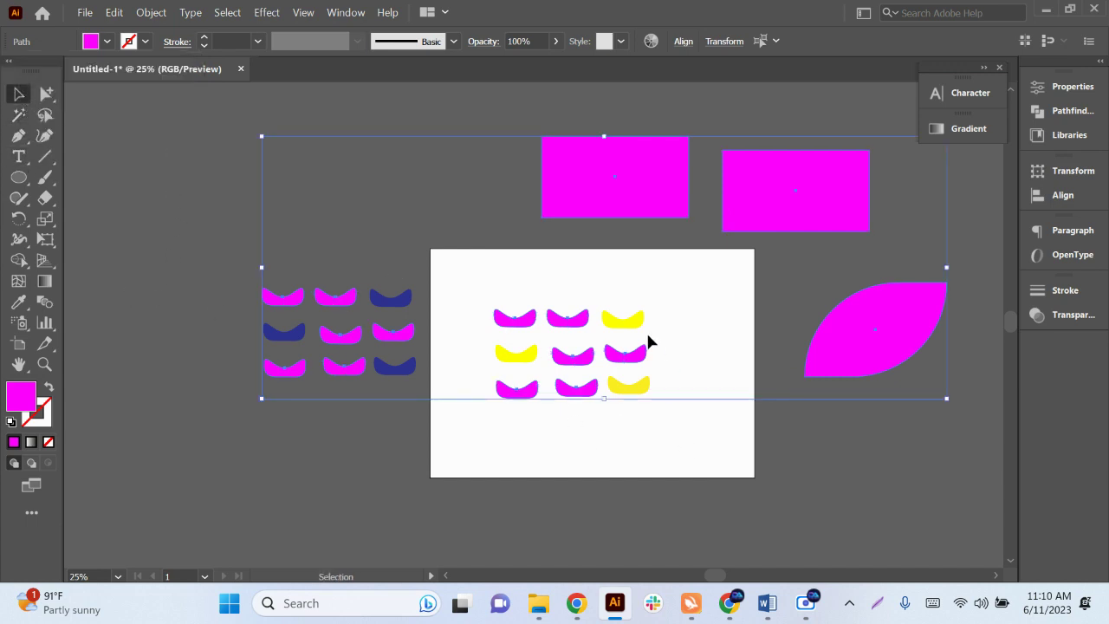
{"action": "key", "text": "Delete"}
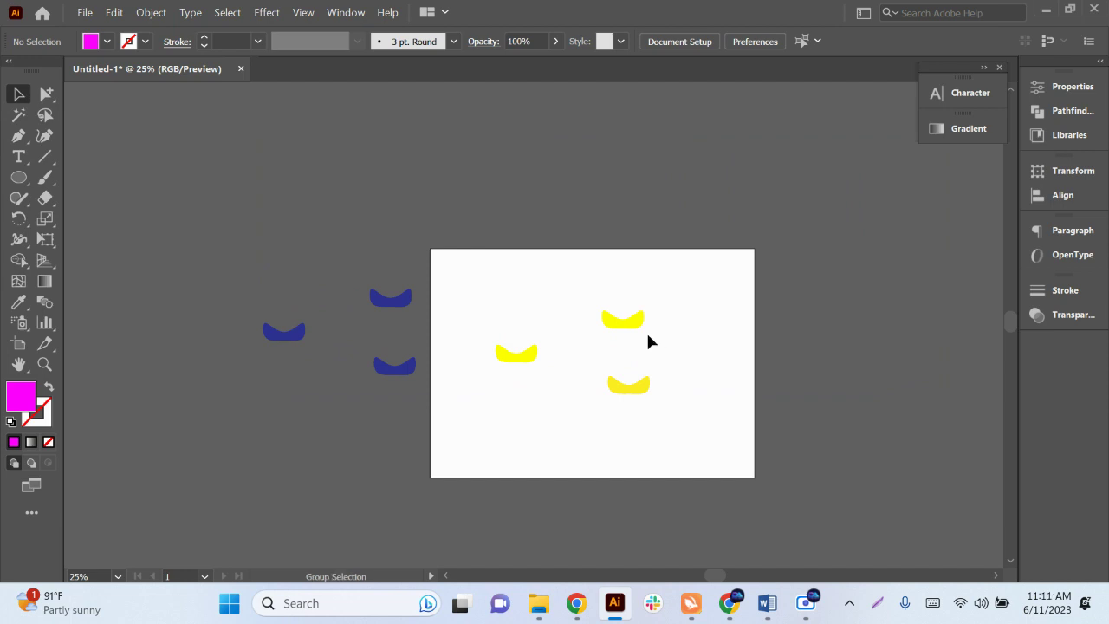
{"action": "key", "text": "ctrl+z"}
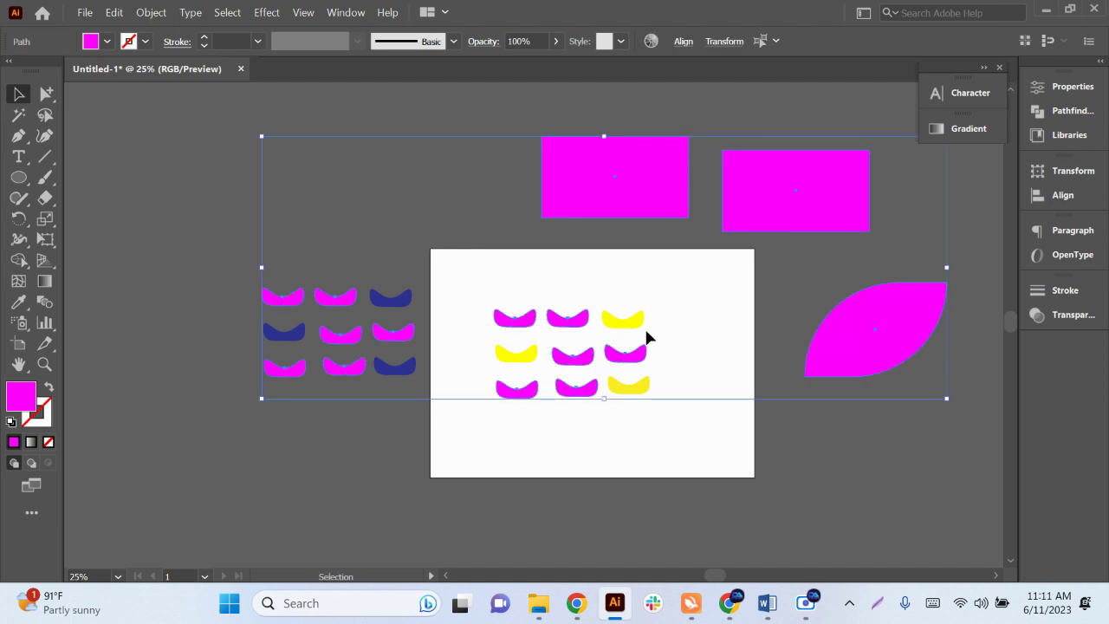
{"action": "key", "text": "ctrl+z"}
{"action": "left_click", "coordinate": [660, 305]}
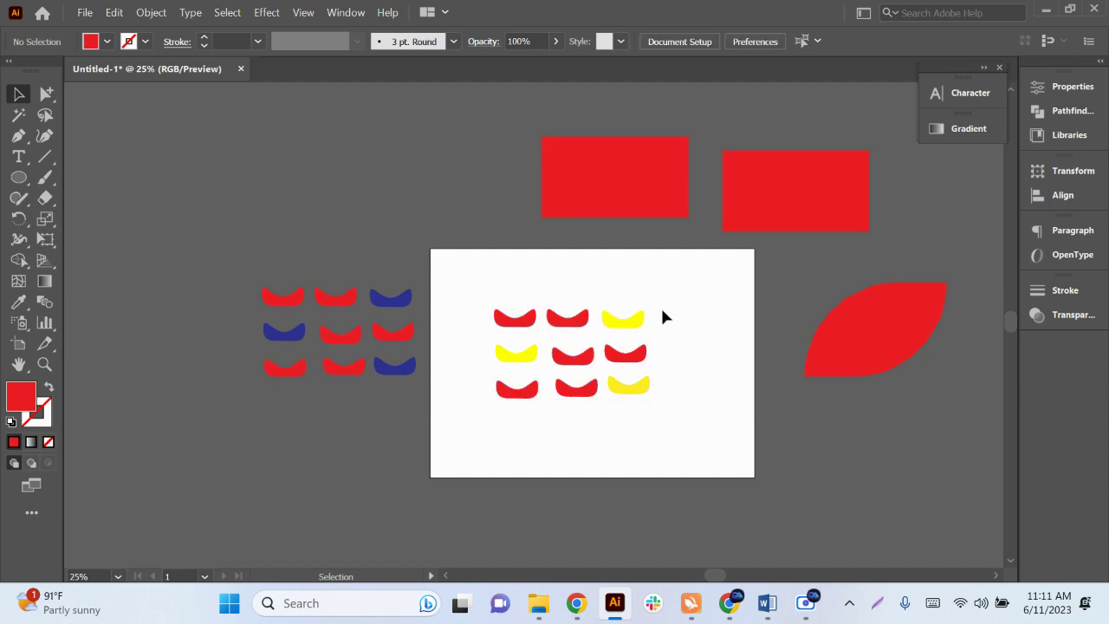
{"action": "scroll", "coordinate": [663, 312], "scroll_direction": "up", "scroll_amount": 1}
{"action": "left_click", "coordinate": [767, 603]}
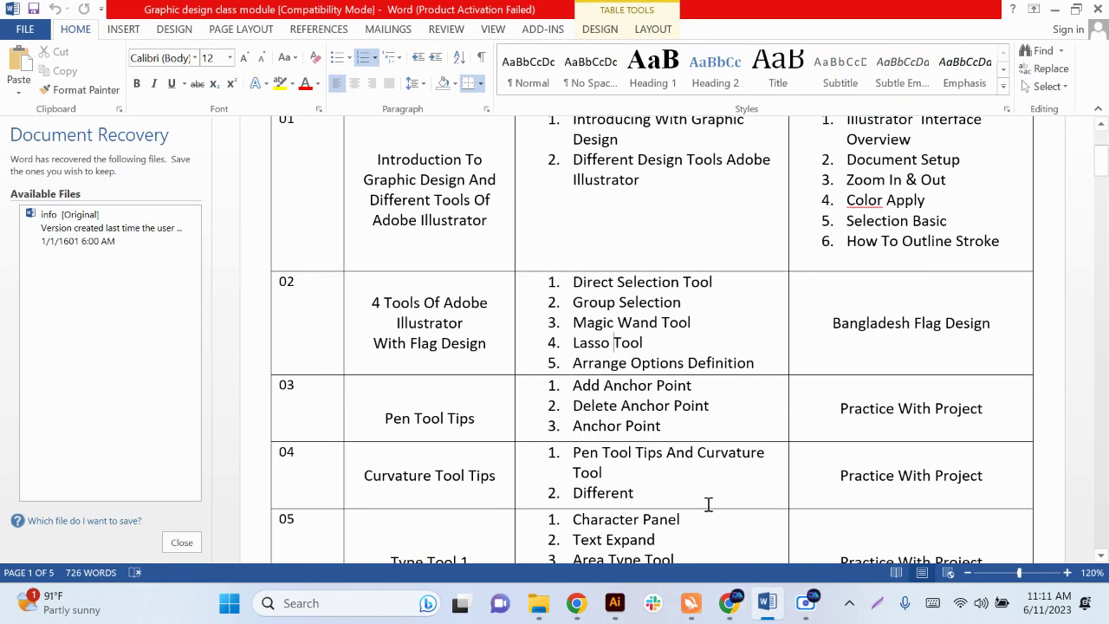
{"action": "left_click_drag", "start_coordinate": [651, 345], "coordinate": [575, 347]}
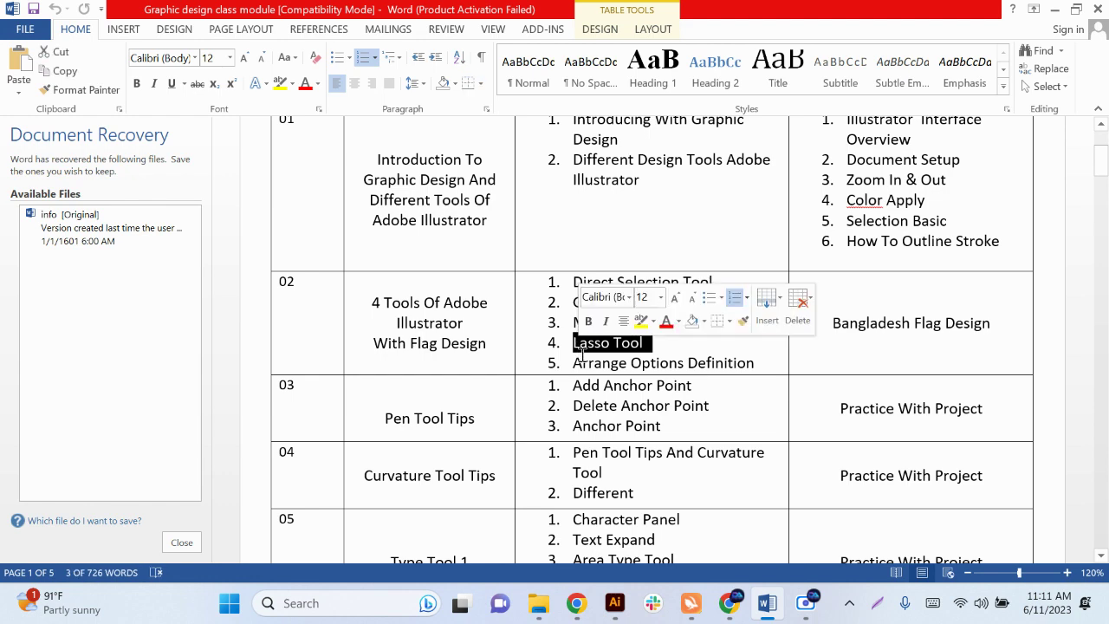
{"action": "left_click", "coordinate": [1054, 11]}
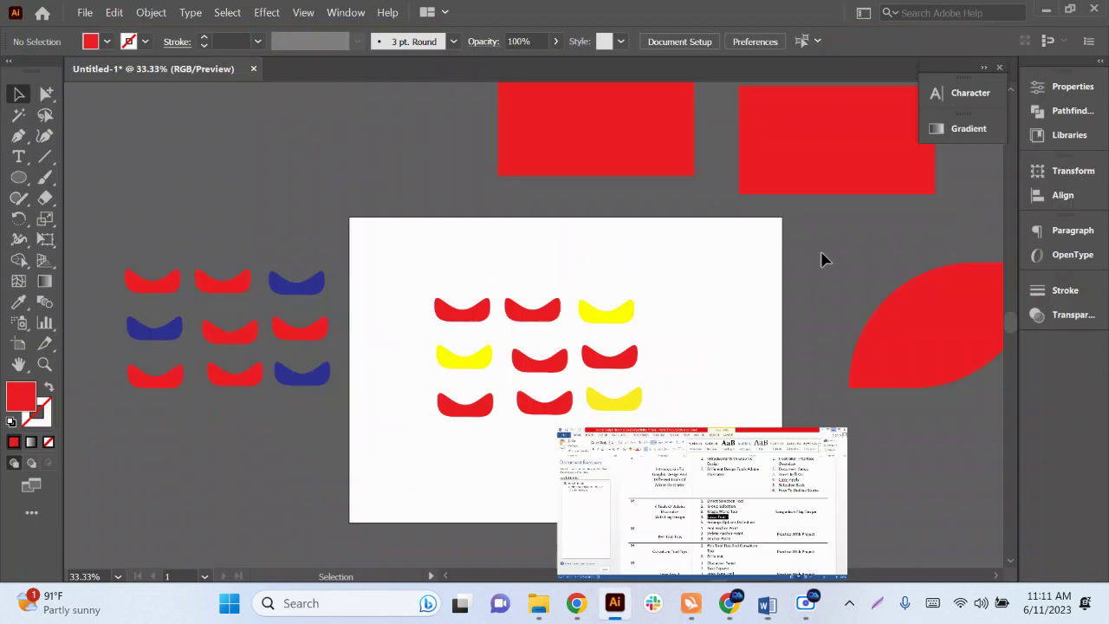
{"action": "scroll", "coordinate": [617, 423], "scroll_direction": "up", "scroll_amount": 2}
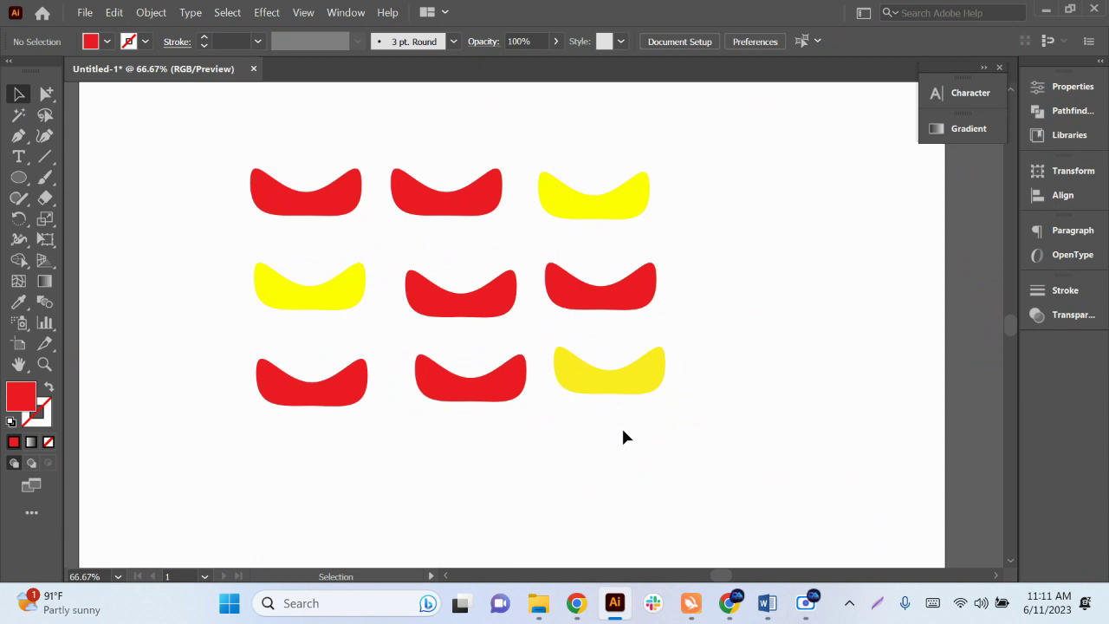
{"action": "left_click", "coordinate": [45, 115]}
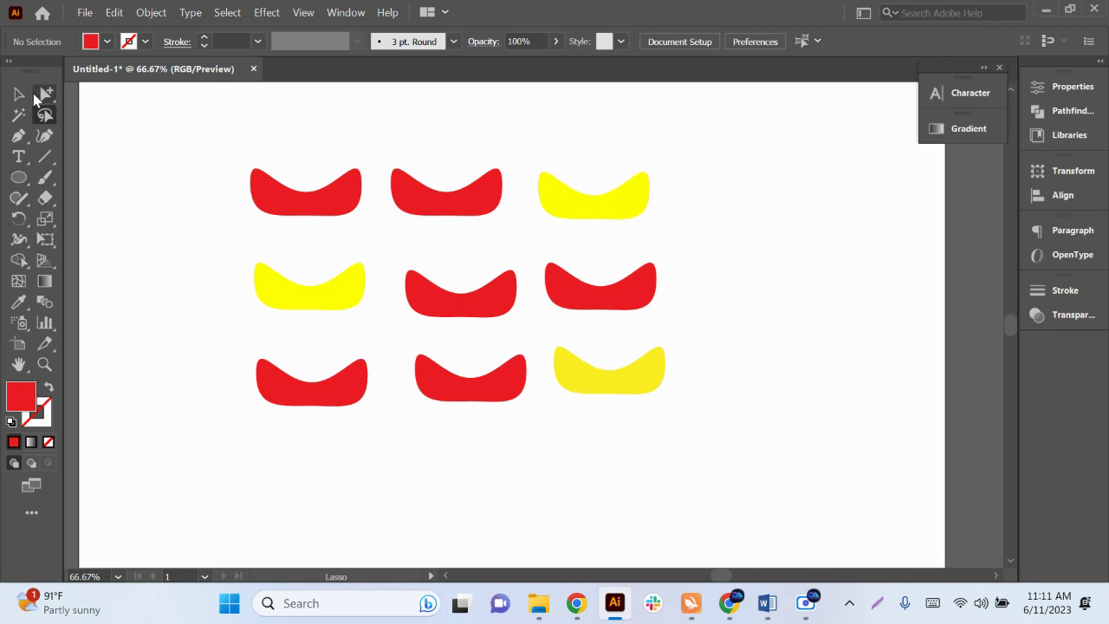
{"action": "left_click", "coordinate": [19, 94]}
{"action": "mouse_move", "coordinate": [556, 130]}
{"action": "left_mouse_down"}
{"action": "mouse_move", "coordinate": [626, 257]}
{"action": "mouse_move", "coordinate": [739, 419]}
{"action": "left_mouse_up"}
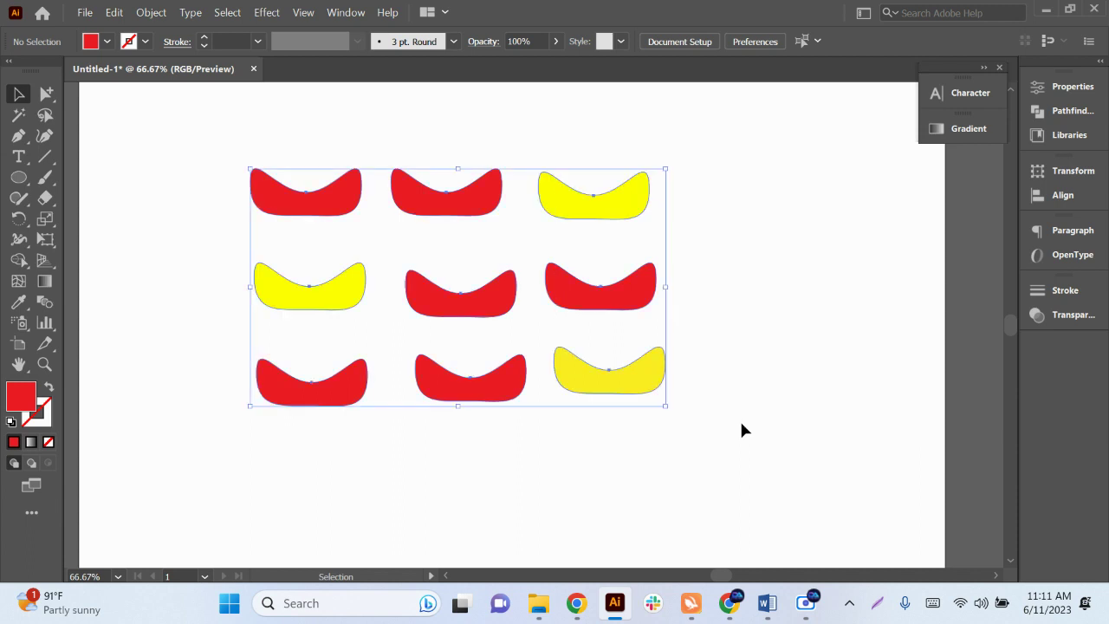
{"action": "left_click", "coordinate": [264, 337]}
{"action": "left_click", "coordinate": [19, 115]}
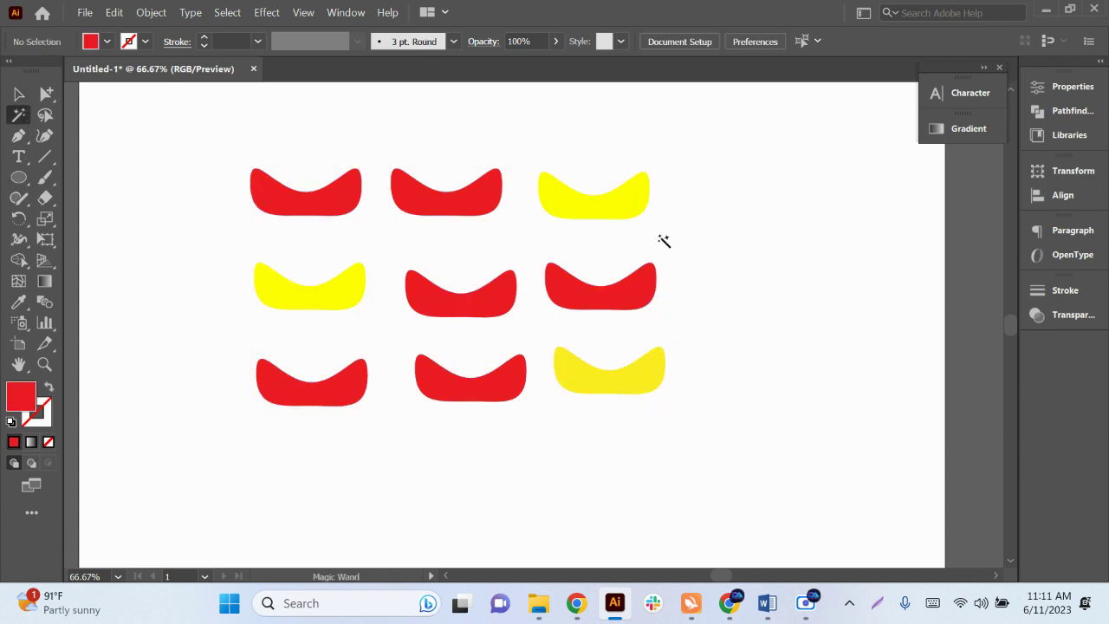
{"action": "left_click", "coordinate": [600, 213]}
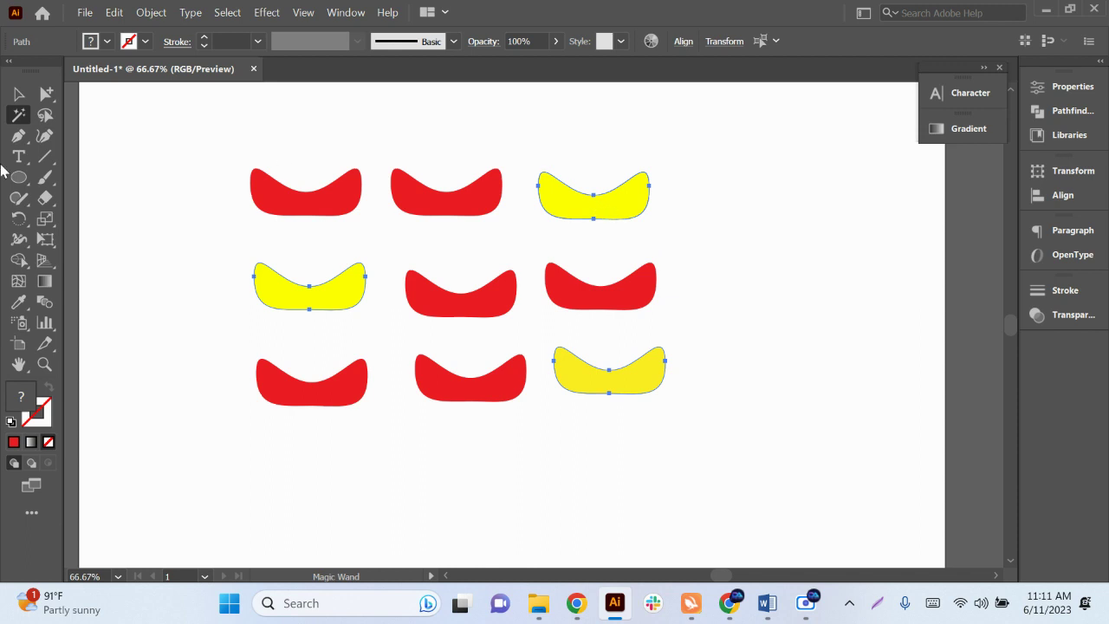
{"action": "left_click", "coordinate": [19, 93]}
{"action": "left_click", "coordinate": [633, 158]}
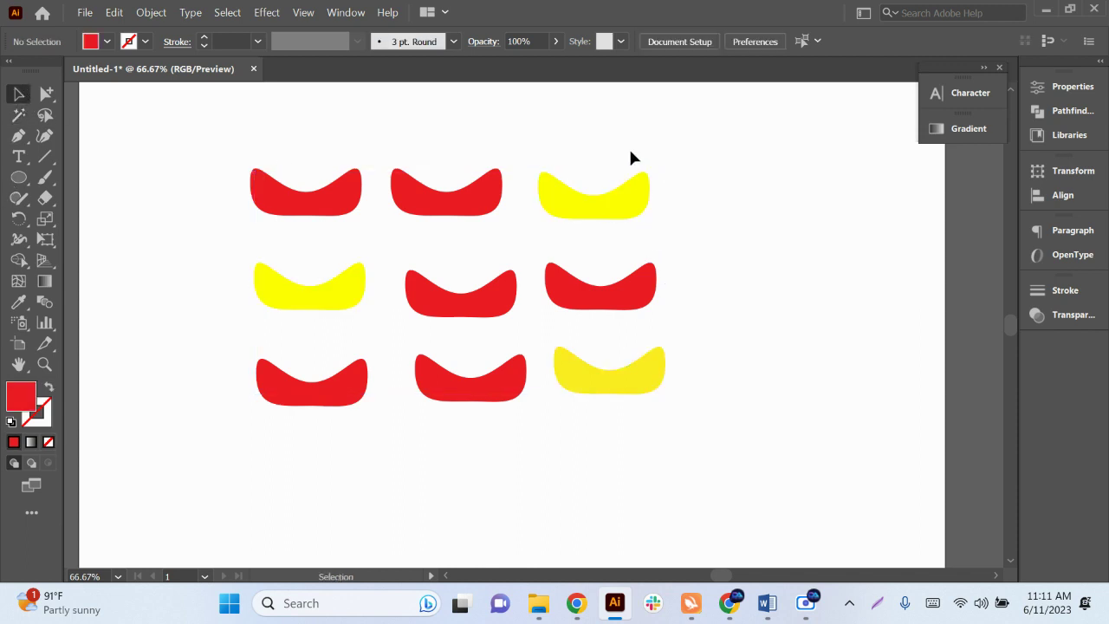
{"action": "left_click", "coordinate": [44, 115]}
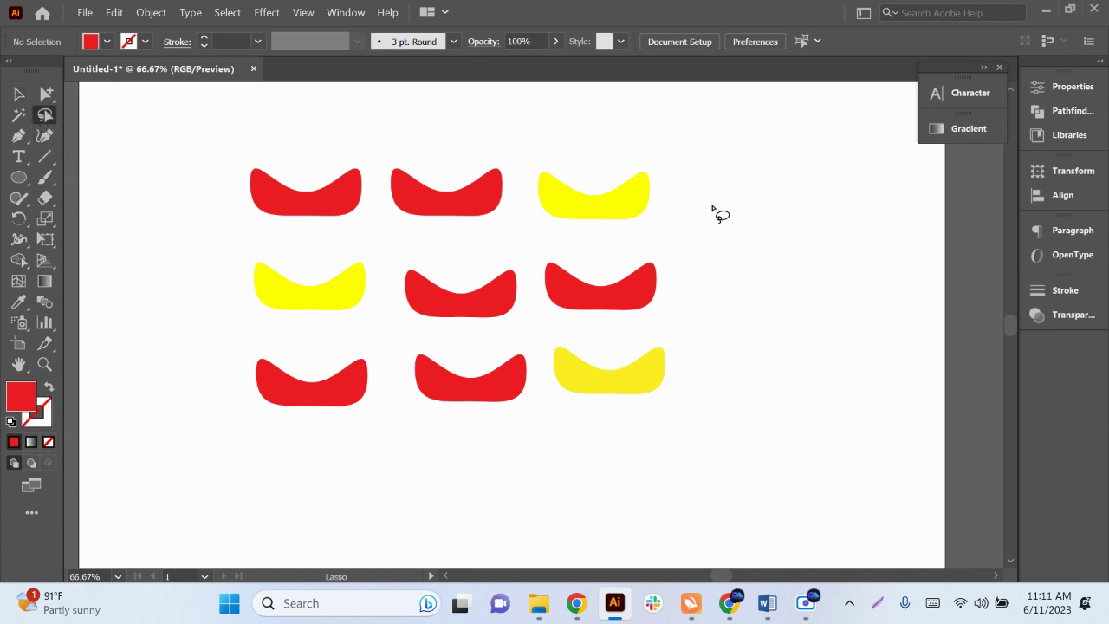
Step: Draw a freehand Lasso loop around all nine red and yellow wave shapes
{"action": "mouse_move", "coordinate": [569, 126]}
{"action": "left_mouse_down"}
{"action": "mouse_move", "coordinate": [683, 280]}
{"action": "mouse_move", "coordinate": [639, 329]}
{"action": "mouse_move", "coordinate": [566, 344]}
{"action": "mouse_move", "coordinate": [544, 367]}
{"action": "mouse_move", "coordinate": [733, 355]}
{"action": "mouse_move", "coordinate": [681, 136]}
{"action": "mouse_move", "coordinate": [566, 125]}
{"action": "left_mouse_up"}
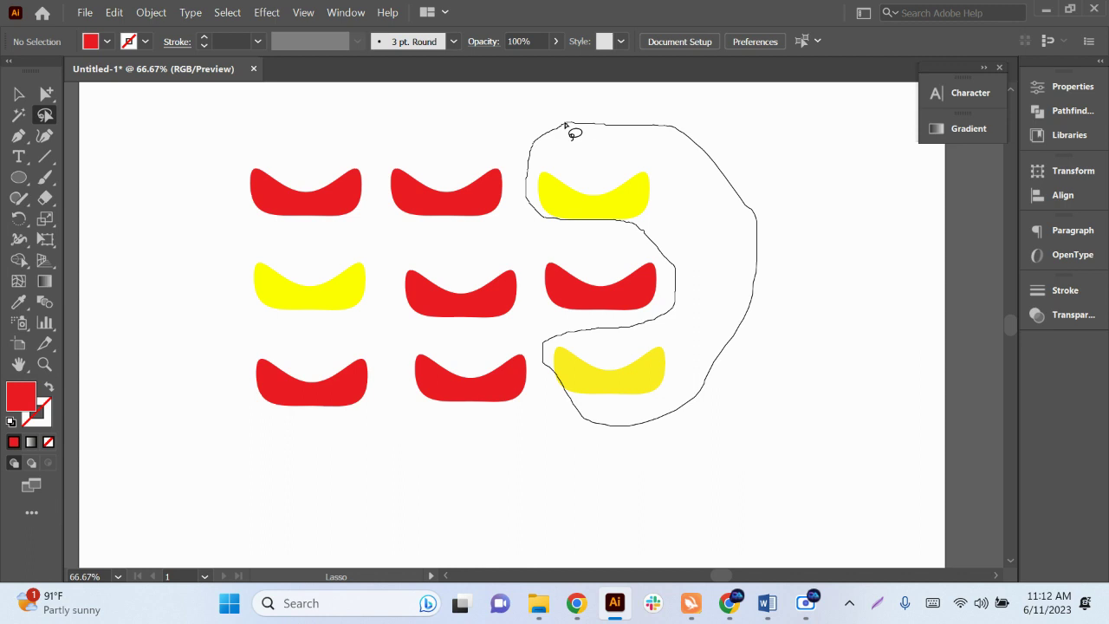
{"action": "left_click_drag", "start_coordinate": [565, 125], "coordinate": [569, 129]}
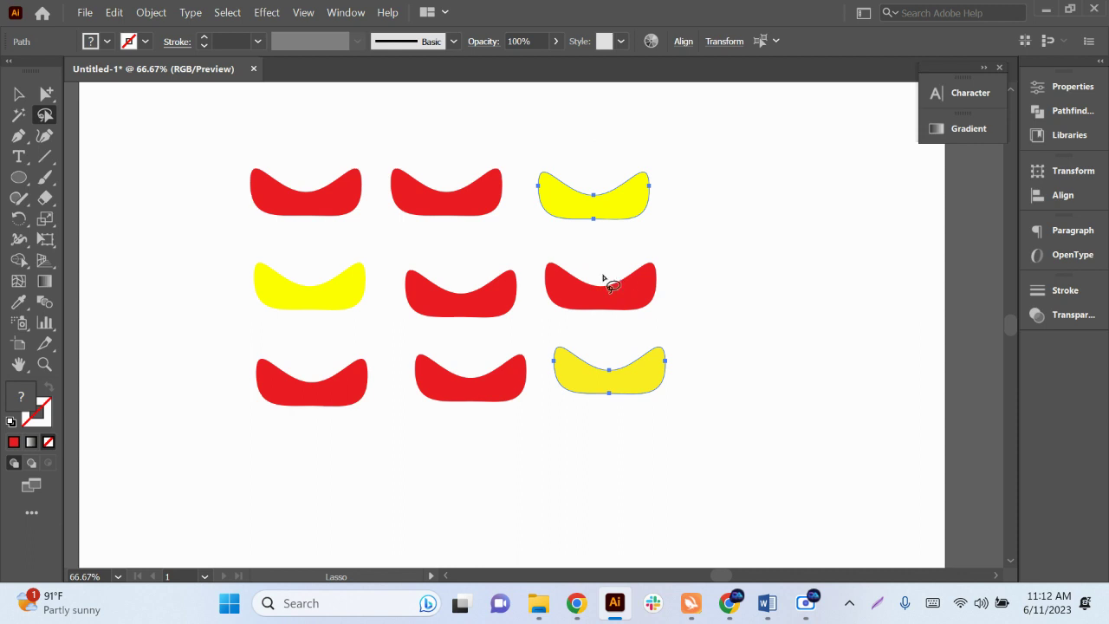
{"action": "left_click_drag", "start_coordinate": [422, 149], "coordinate": [449, 282]}
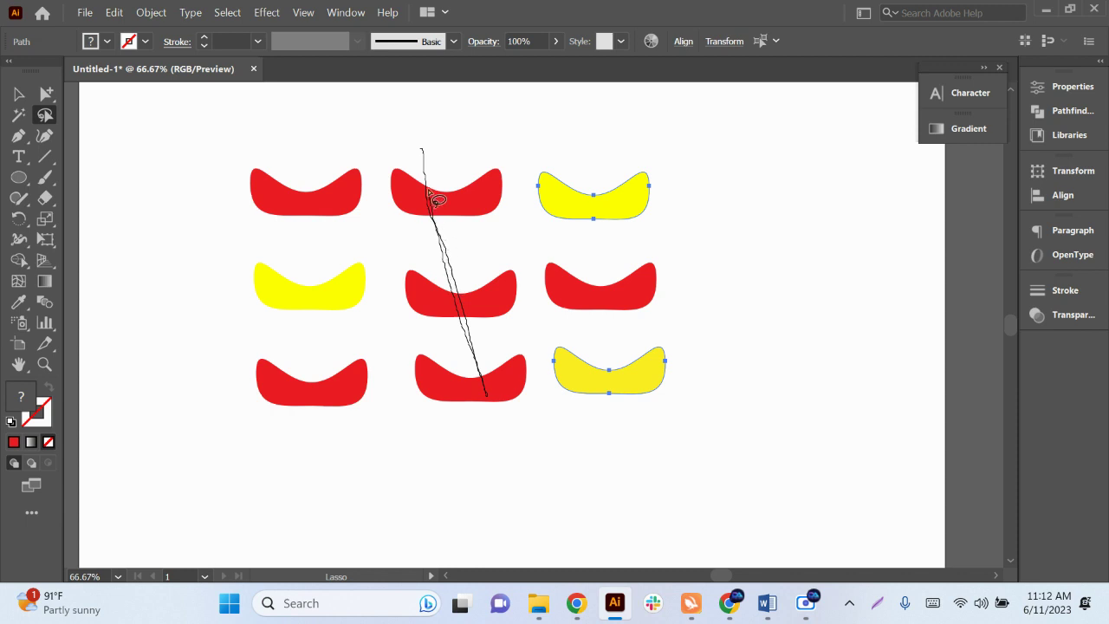
{"action": "left_click_drag", "start_coordinate": [449, 283], "coordinate": [425, 163]}
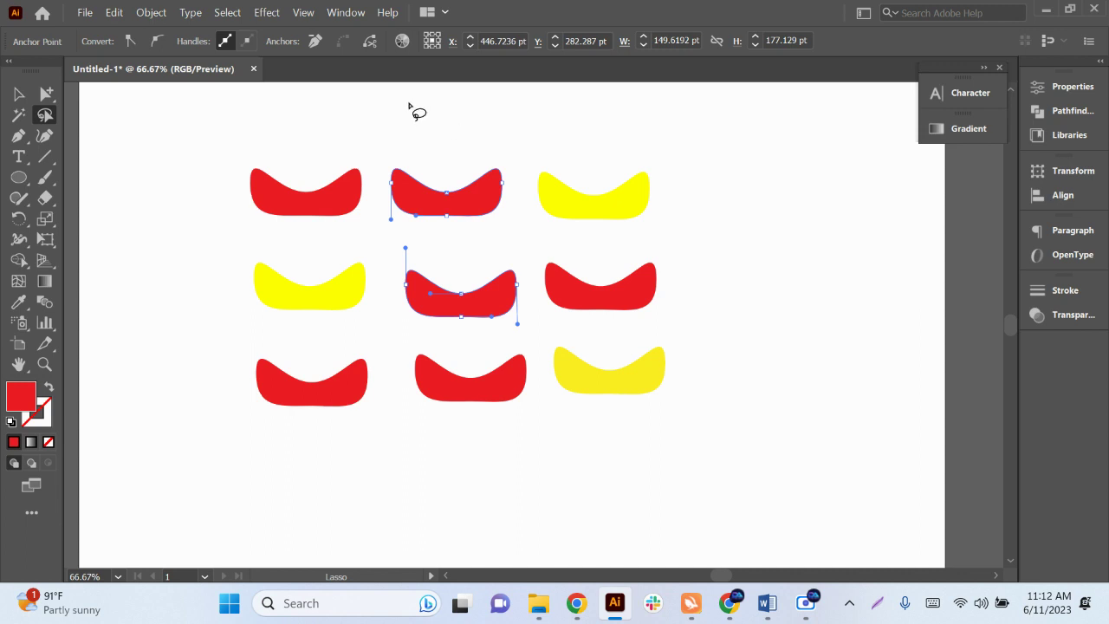
{"action": "mouse_move", "coordinate": [284, 141]}
{"action": "left_mouse_down"}
{"action": "mouse_move", "coordinate": [275, 468]}
{"action": "mouse_move", "coordinate": [745, 391]}
{"action": "mouse_move", "coordinate": [624, 148]}
{"action": "mouse_move", "coordinate": [364, 119]}
{"action": "mouse_move", "coordinate": [274, 144]}
{"action": "left_mouse_up"}
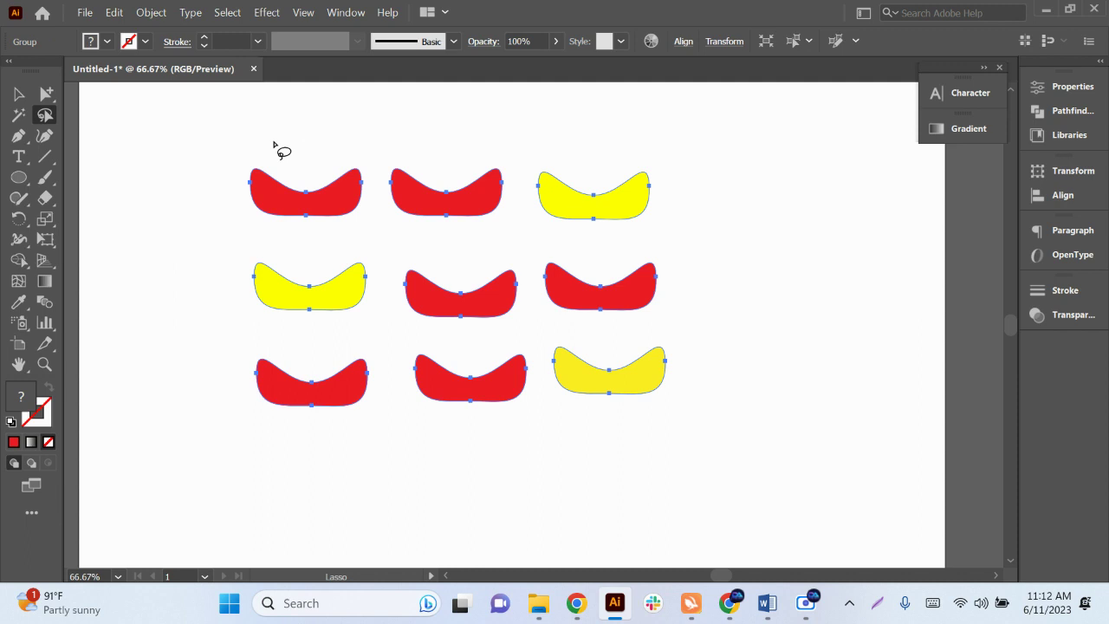
Step: Fill the nine selected wave shapes brown, then bring up the Word course outline
{"action": "left_click", "coordinate": [108, 41]}
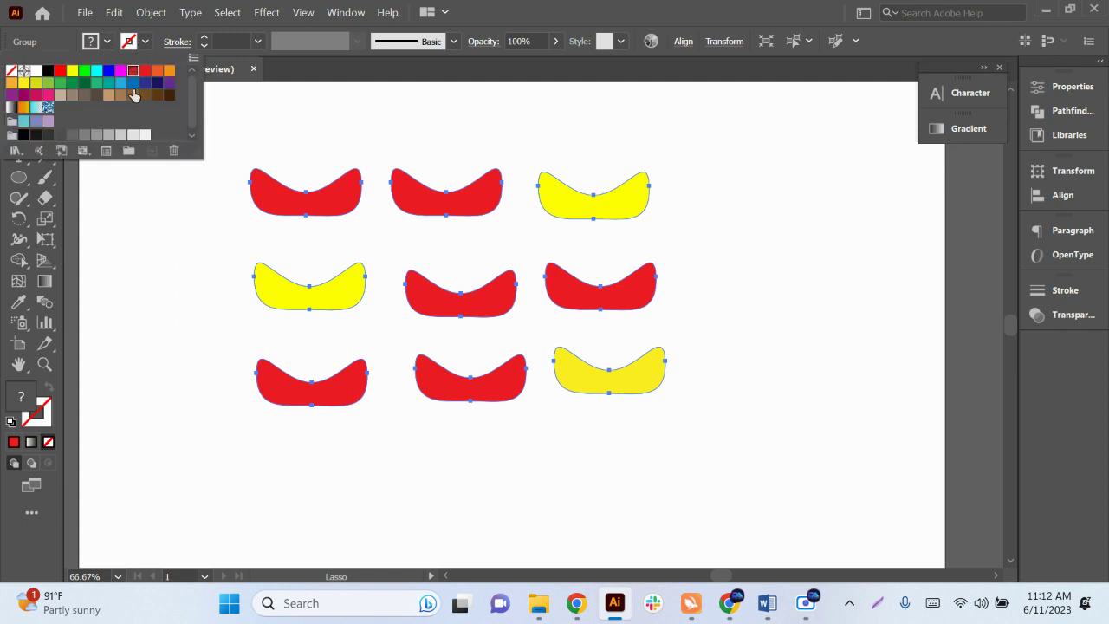
{"action": "left_click", "coordinate": [134, 94]}
{"action": "left_click", "coordinate": [741, 245]}
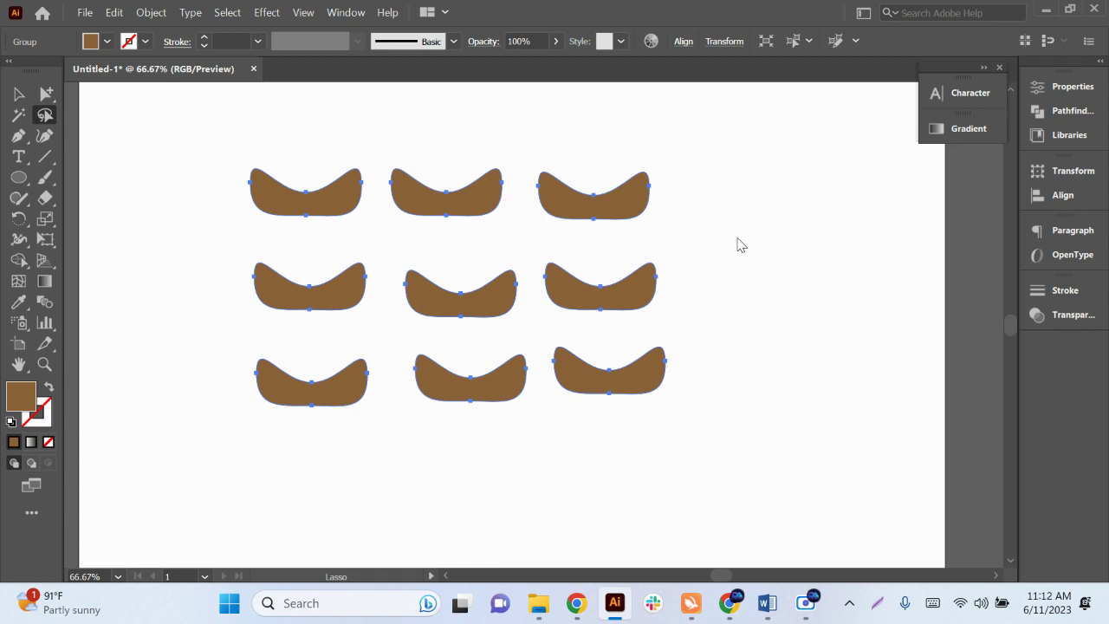
{"action": "left_click", "coordinate": [768, 604]}
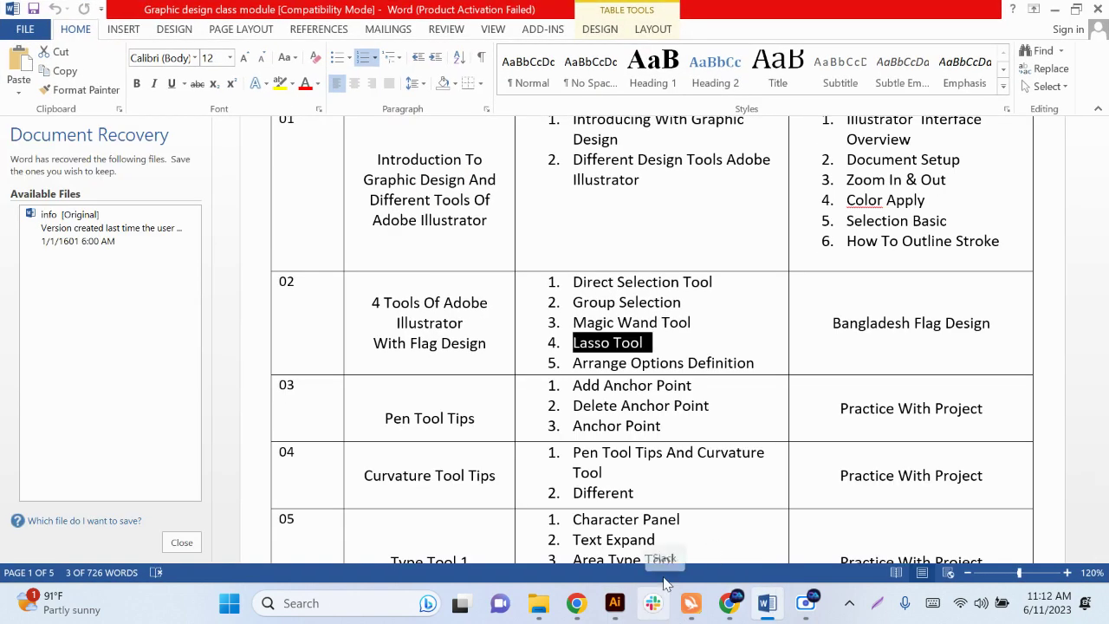
Step: Highlight 'Bangladesh Flag Design' in the Word outline and return to Illustrator
{"action": "left_click_drag", "start_coordinate": [830, 323], "coordinate": [993, 323]}
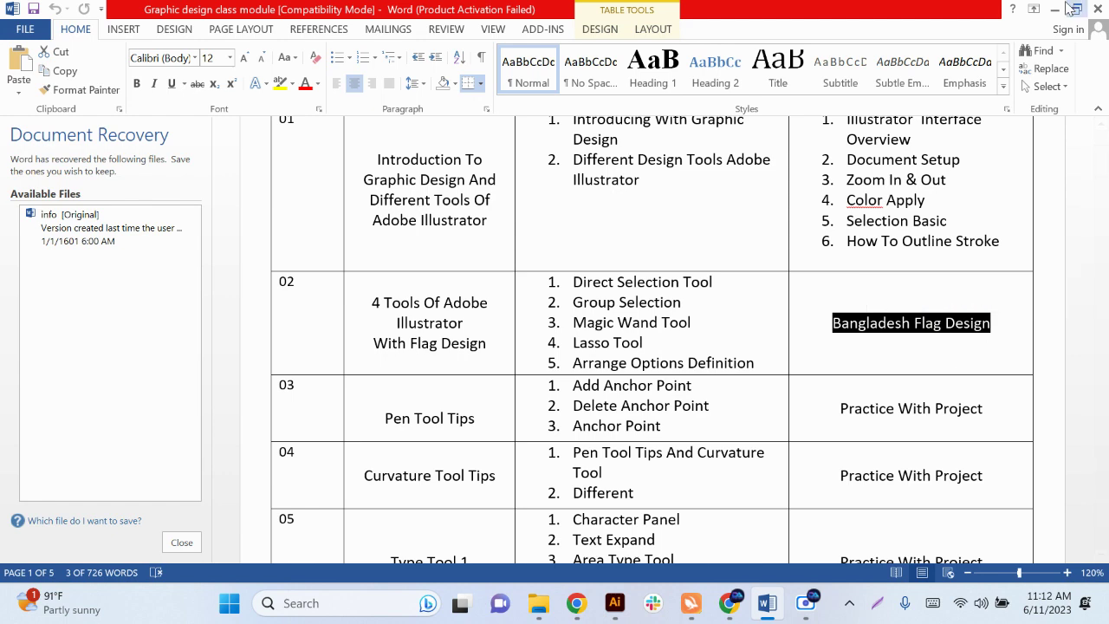
{"action": "key", "text": "alt+Tab"}
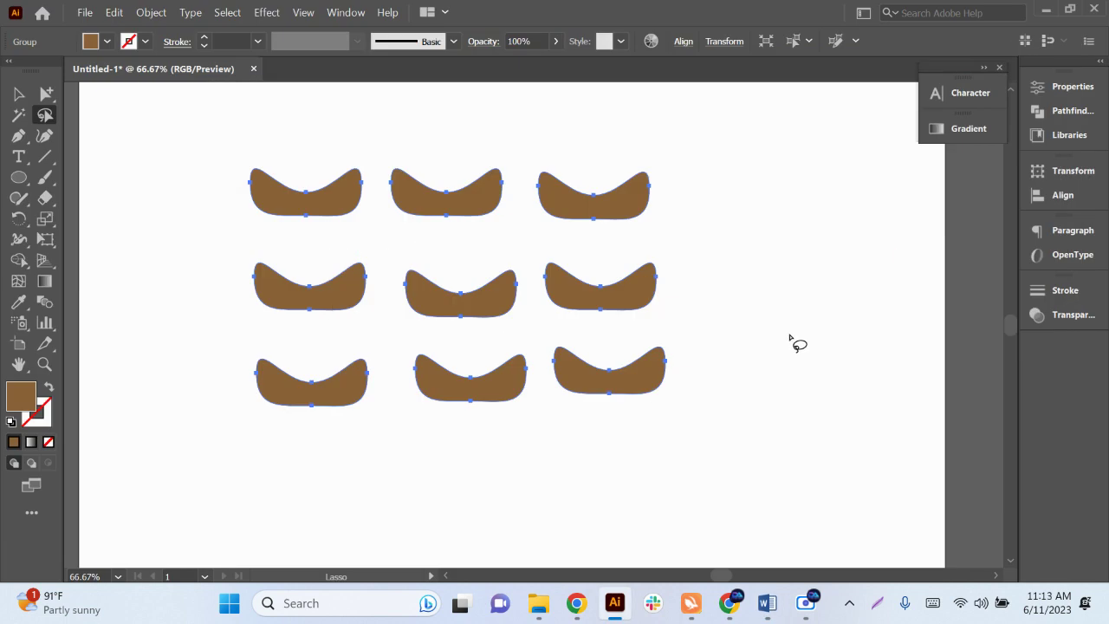
Step: Select all nine brown shapes and move them off the artboard to the upper left
{"action": "left_click", "coordinate": [18, 94]}
{"action": "key", "text": "ctrl+a"}
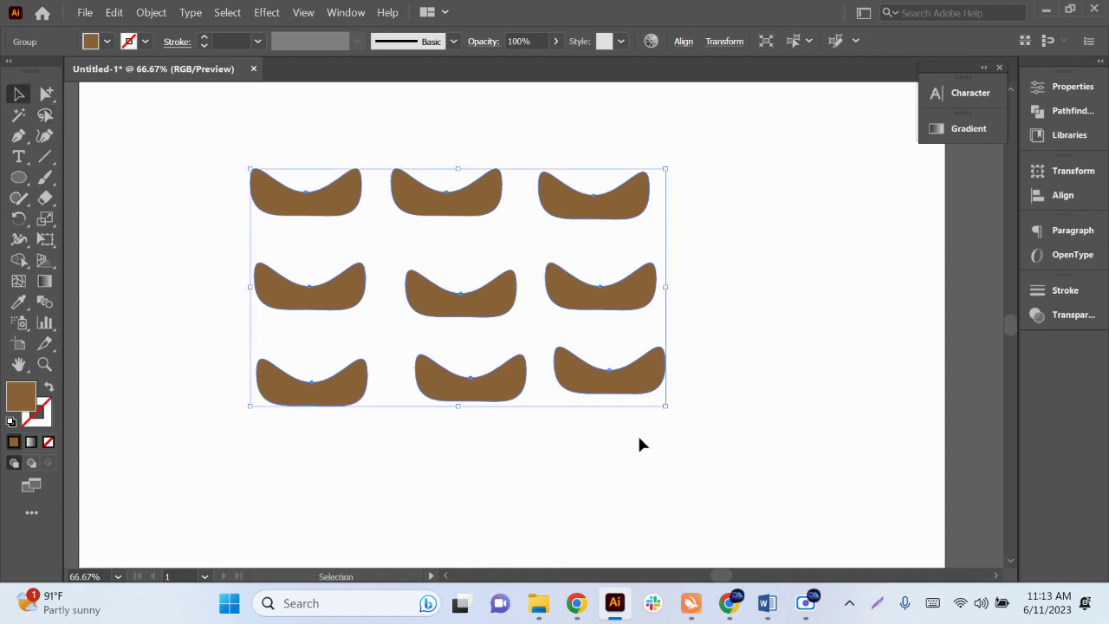
{"action": "scroll", "coordinate": [711, 438], "scroll_direction": "down", "scroll_amount": 3}
{"action": "left_click_drag", "start_coordinate": [698, 418], "coordinate": [392, 148]}
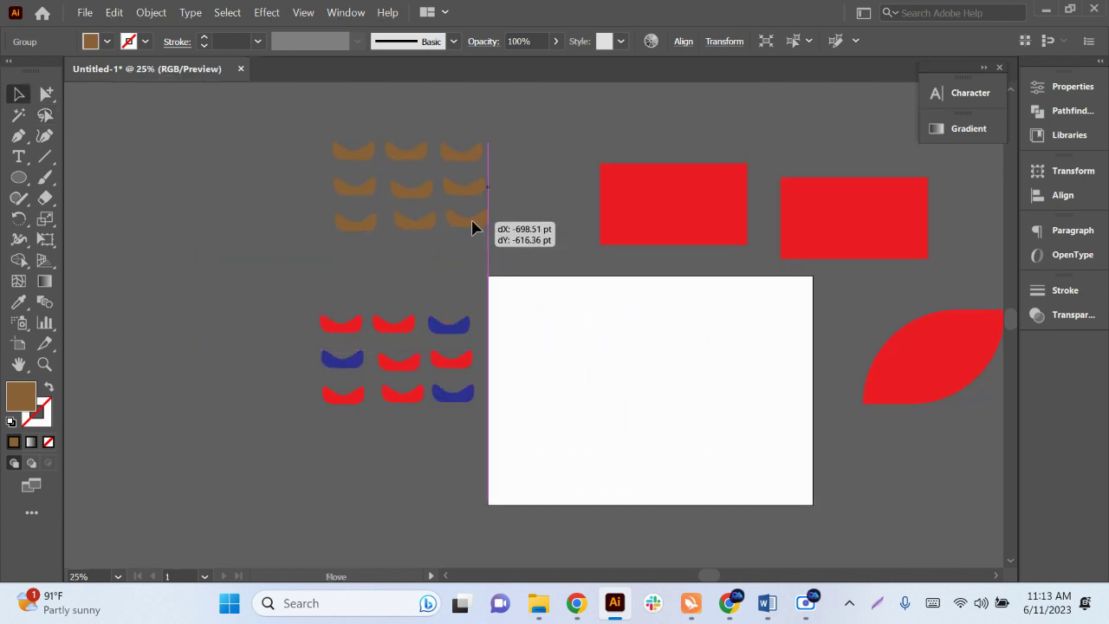
{"action": "scroll", "coordinate": [740, 457], "scroll_direction": "up", "scroll_amount": 3}
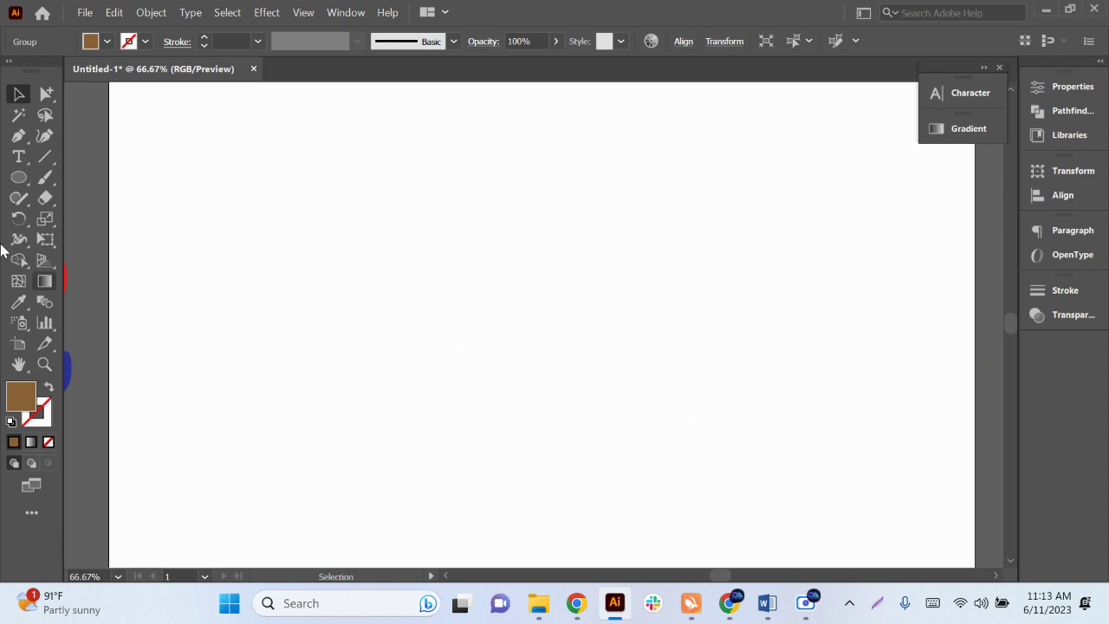
Step: Draw a rectangle near the artboard top and fill it dark green
{"action": "left_click_drag", "start_coordinate": [18, 177], "coordinate": [69, 179]}
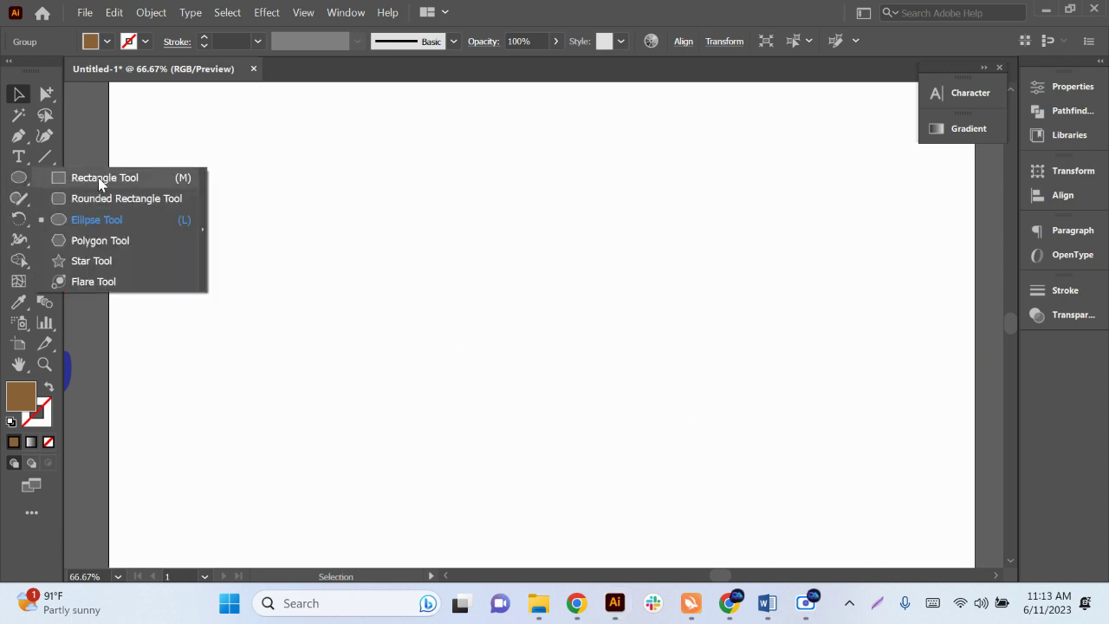
{"action": "mouse_move", "coordinate": [463, 209]}
{"action": "left_mouse_down"}
{"action": "mouse_move", "coordinate": [481, 230]}
{"action": "mouse_move", "coordinate": [801, 380]}
{"action": "left_mouse_up"}
{"action": "left_click", "coordinate": [18, 94]}
{"action": "left_click_drag", "start_coordinate": [577, 274], "coordinate": [538, 275]}
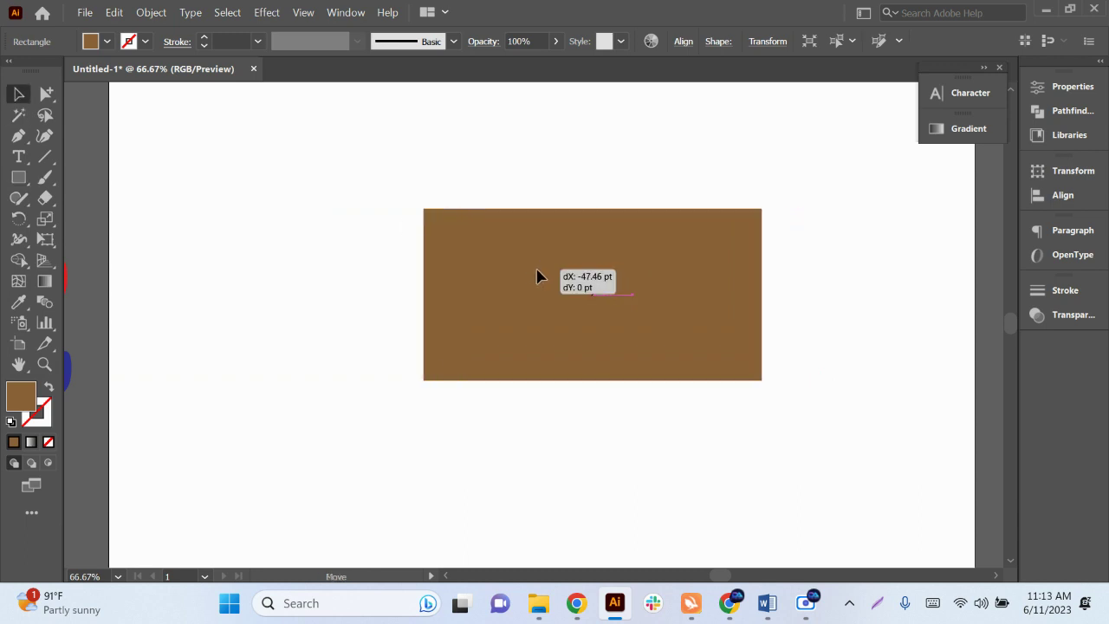
{"action": "left_click_drag", "start_coordinate": [612, 309], "coordinate": [592, 229]}
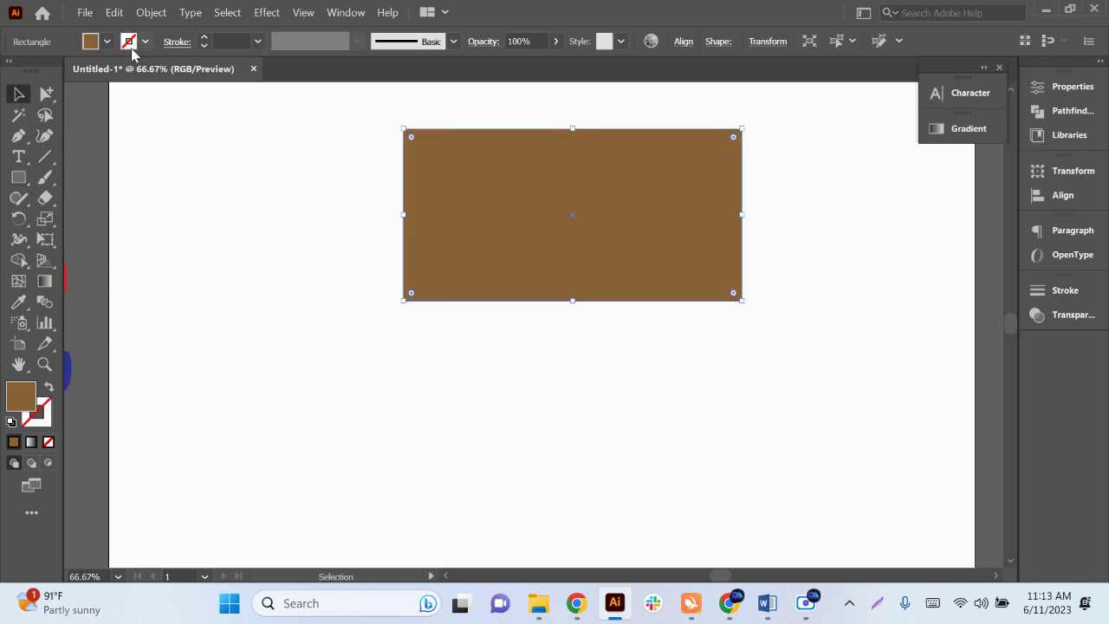
{"action": "left_click", "coordinate": [101, 42]}
{"action": "left_click", "coordinate": [72, 83]}
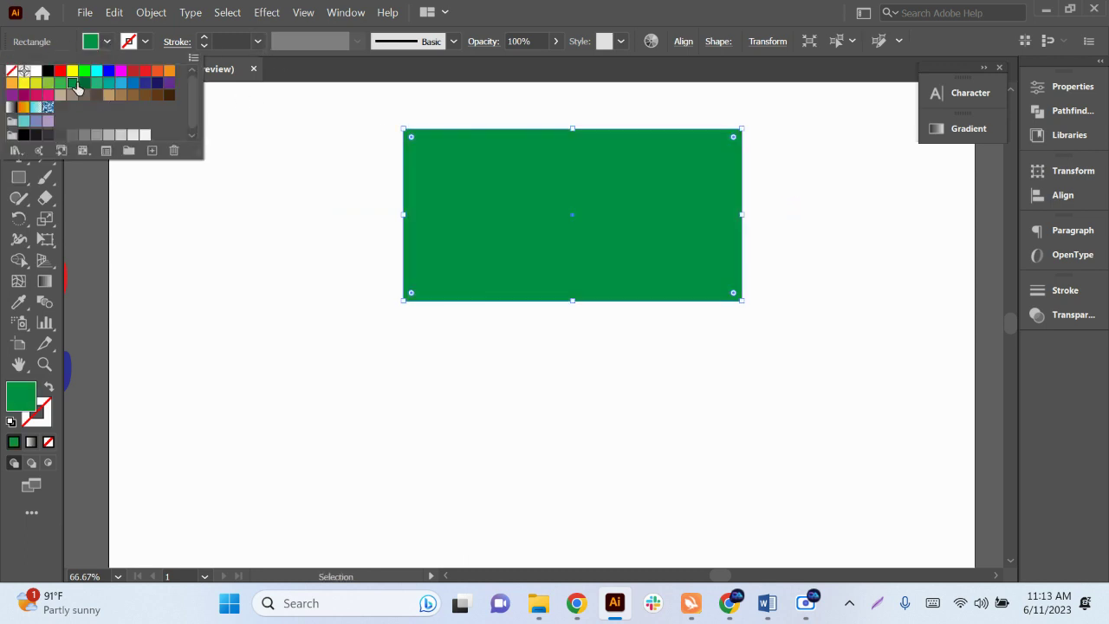
{"action": "left_click", "coordinate": [60, 83]}
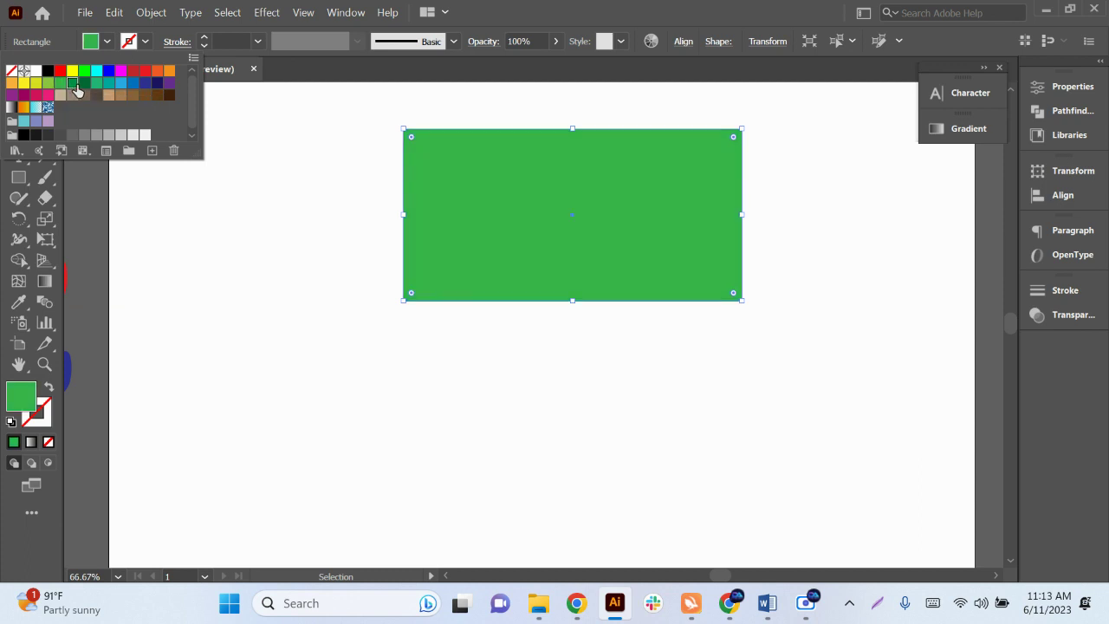
{"action": "left_click", "coordinate": [72, 83]}
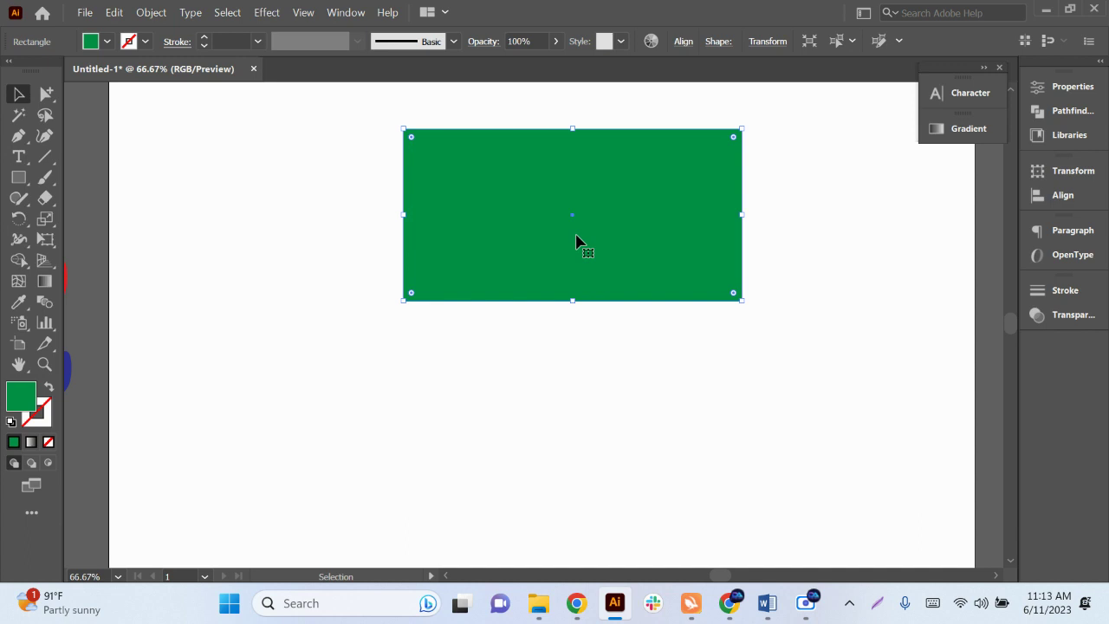
Step: Draw a circle to the left of the green rectangle with the Ellipse Tool
{"action": "left_click_drag", "start_coordinate": [18, 177], "coordinate": [82, 229]}
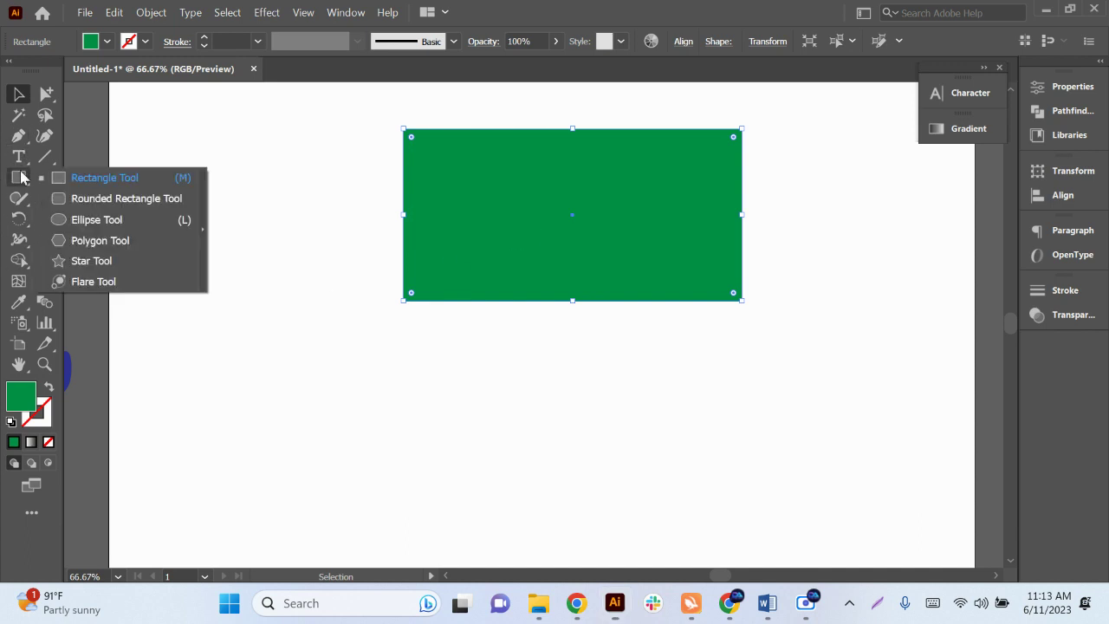
{"action": "left_click", "coordinate": [87, 221]}
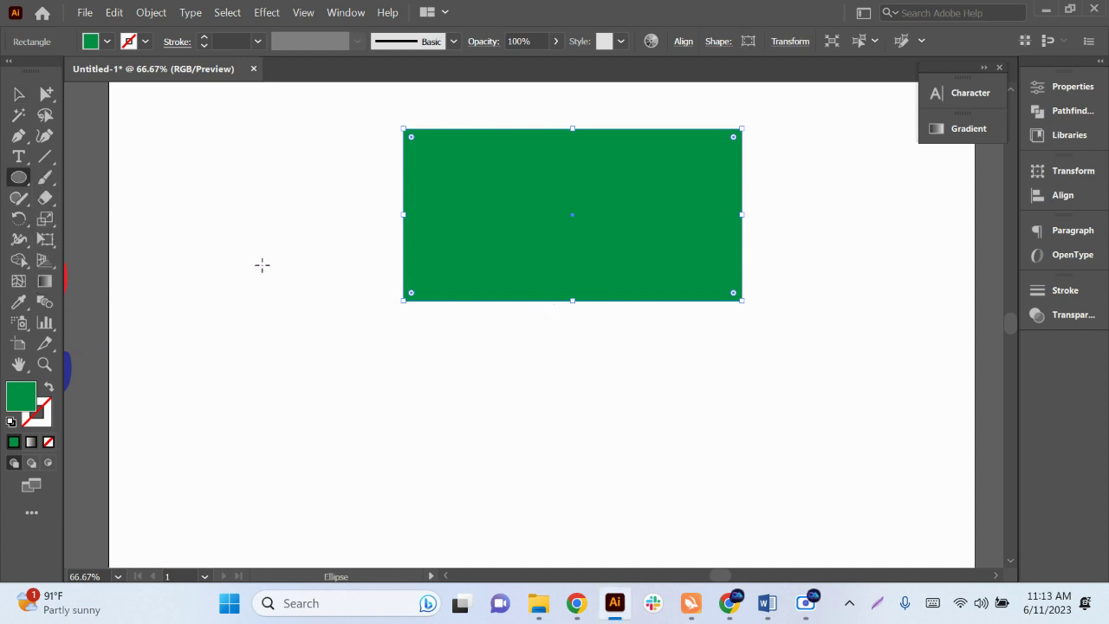
{"action": "mouse_move", "coordinate": [259, 265]}
{"action": "left_mouse_down"}
{"action": "mouse_move", "coordinate": [372, 392]}
{"action": "mouse_move", "coordinate": [391, 398]}
{"action": "left_mouse_up"}
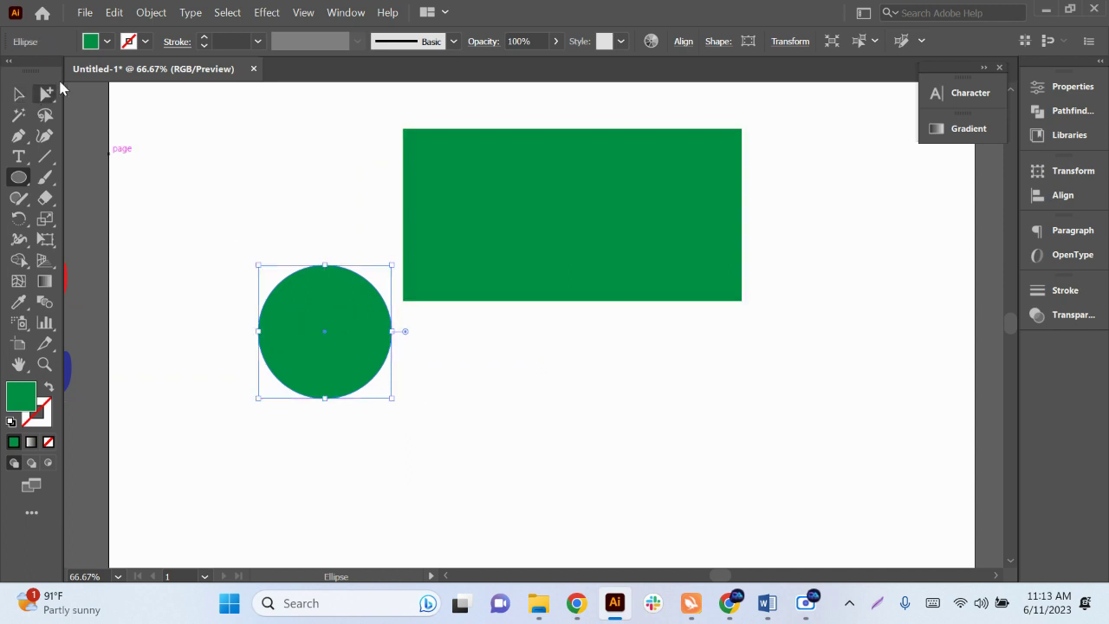
{"action": "left_click", "coordinate": [106, 42]}
{"action": "left_click", "coordinate": [60, 71]}
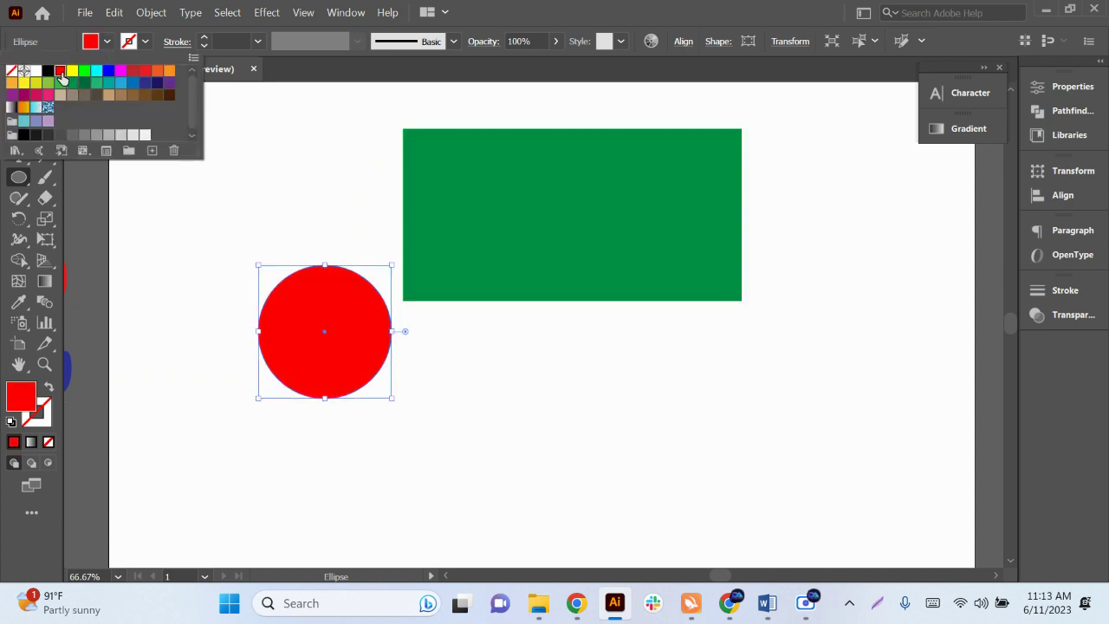
{"action": "left_click", "coordinate": [144, 70]}
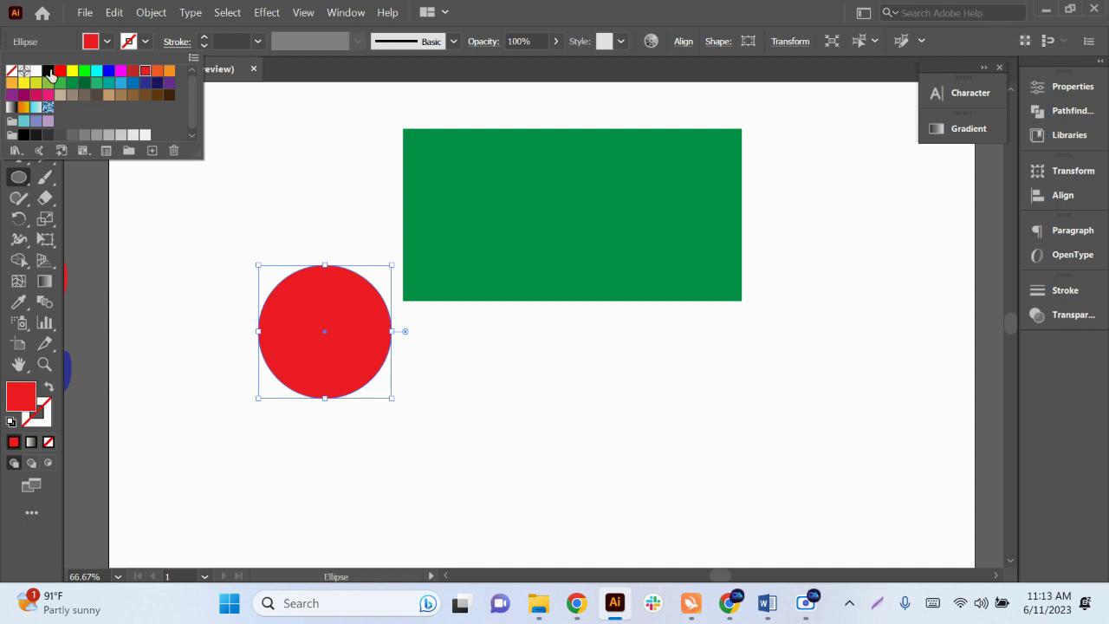
{"action": "left_click", "coordinate": [60, 70]}
{"action": "left_click", "coordinate": [20, 96]}
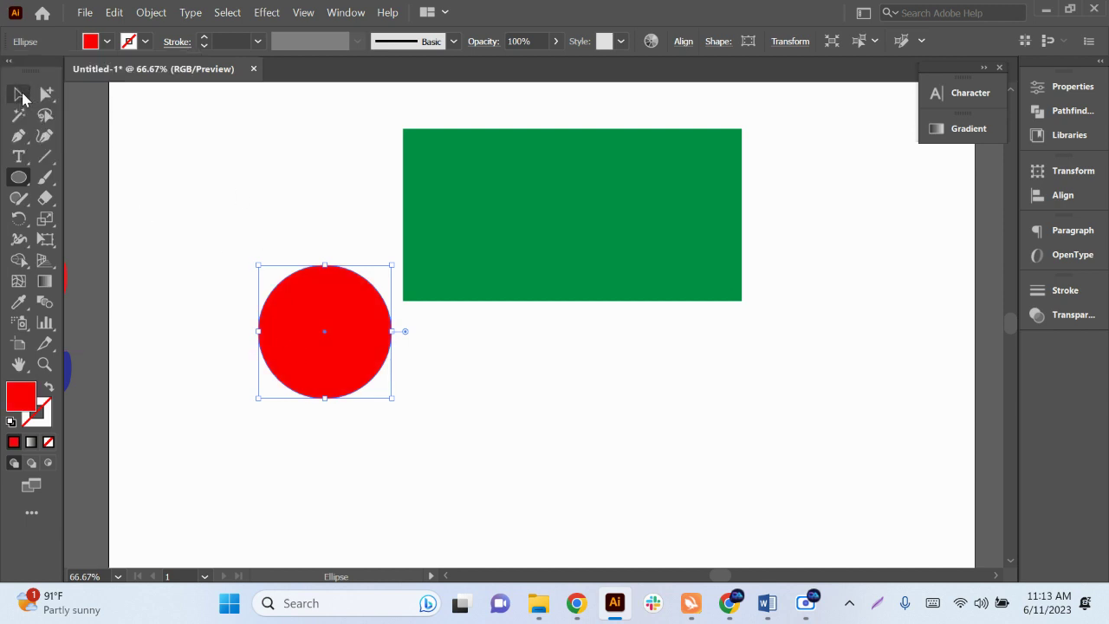
{"action": "left_click_drag", "start_coordinate": [325, 335], "coordinate": [572, 218]}
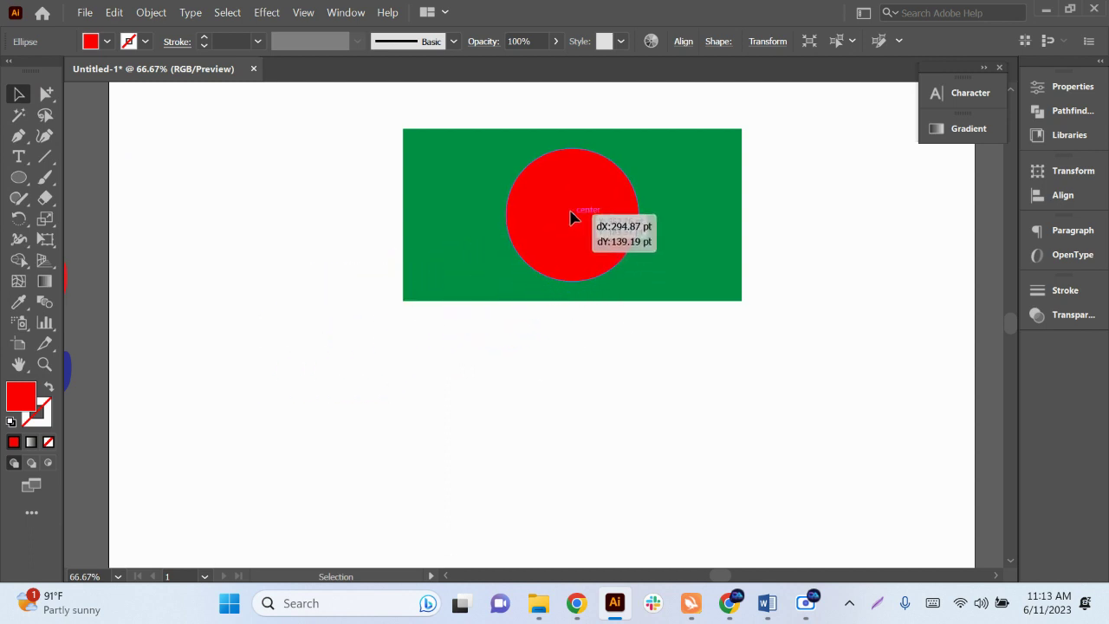
{"action": "left_click", "coordinate": [609, 340]}
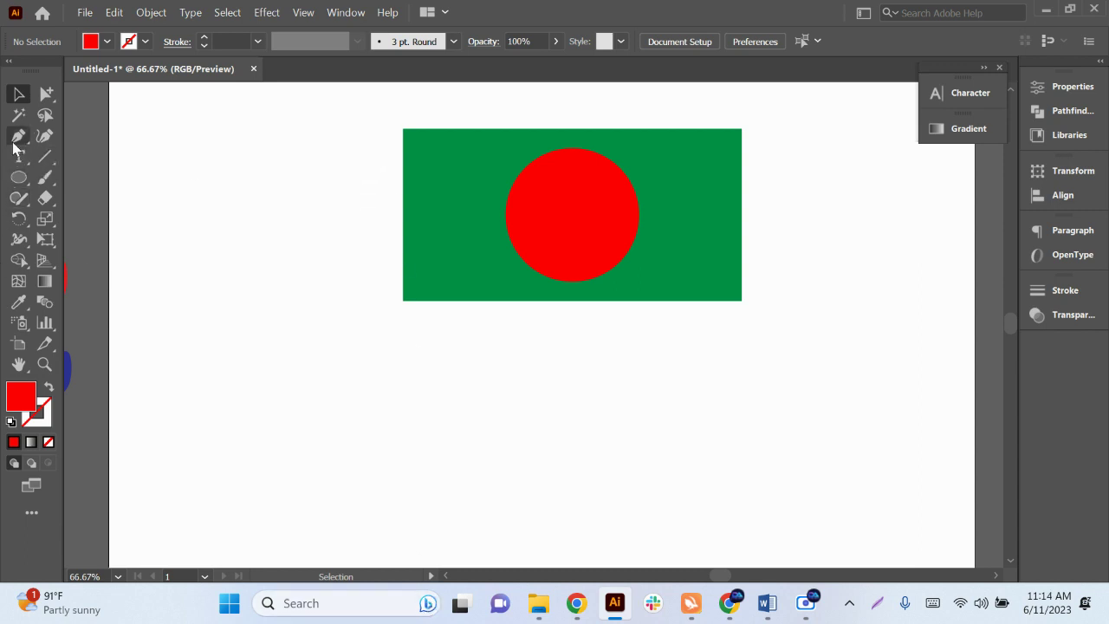
Step: Draw a tall thin orange rectangle as a flagpole and move it to the green flag's left edge
{"action": "left_click", "coordinate": [19, 177]}
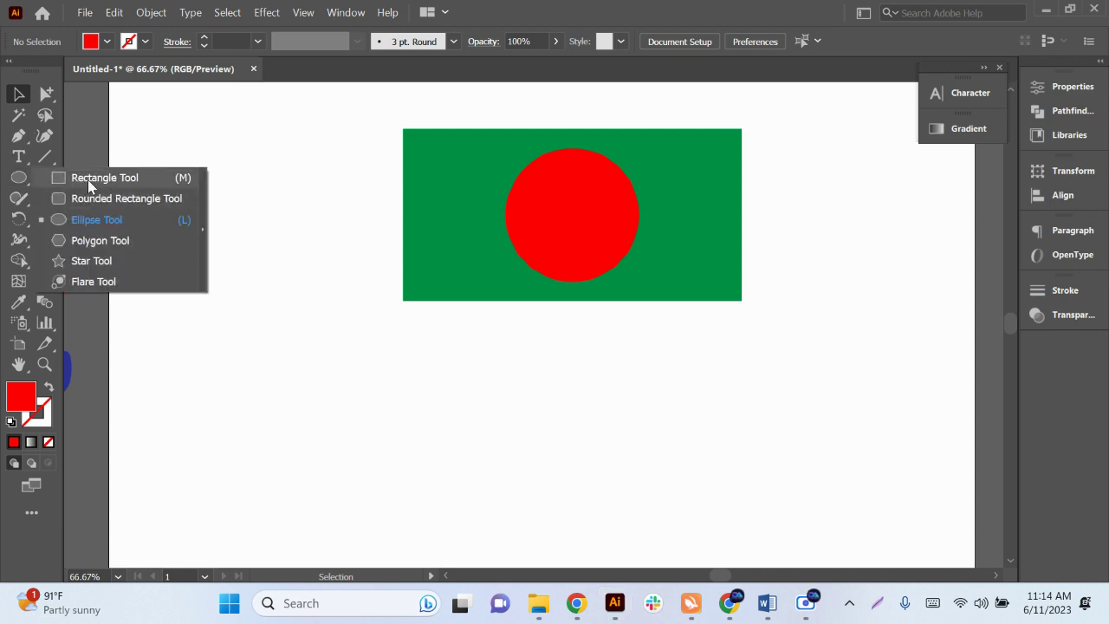
{"action": "left_click", "coordinate": [90, 179]}
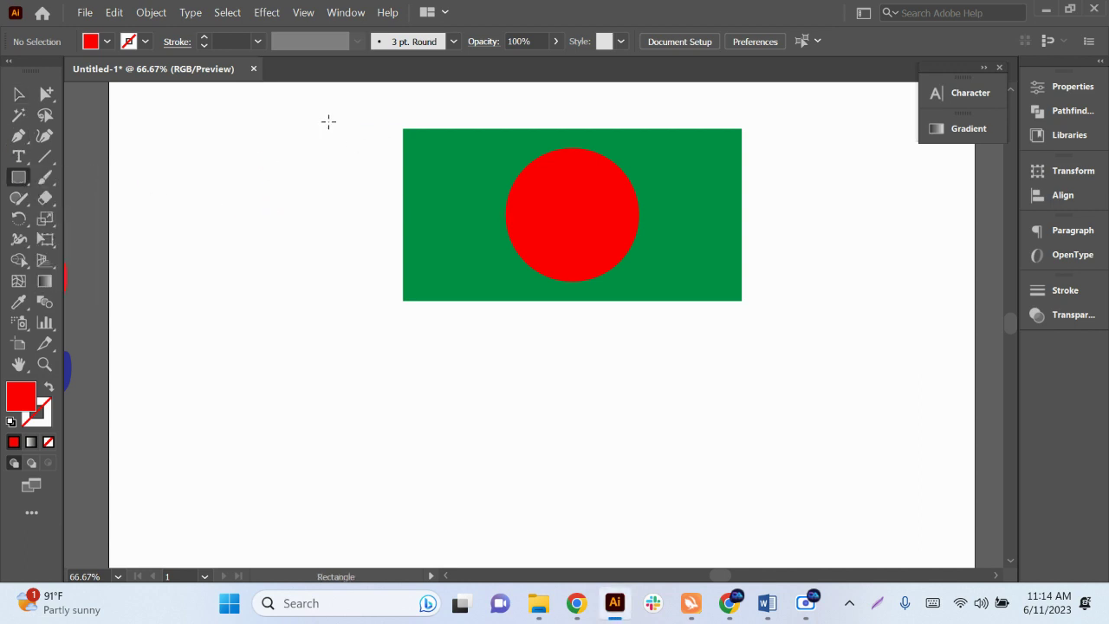
{"action": "left_click_drag", "start_coordinate": [328, 121], "coordinate": [335, 561]}
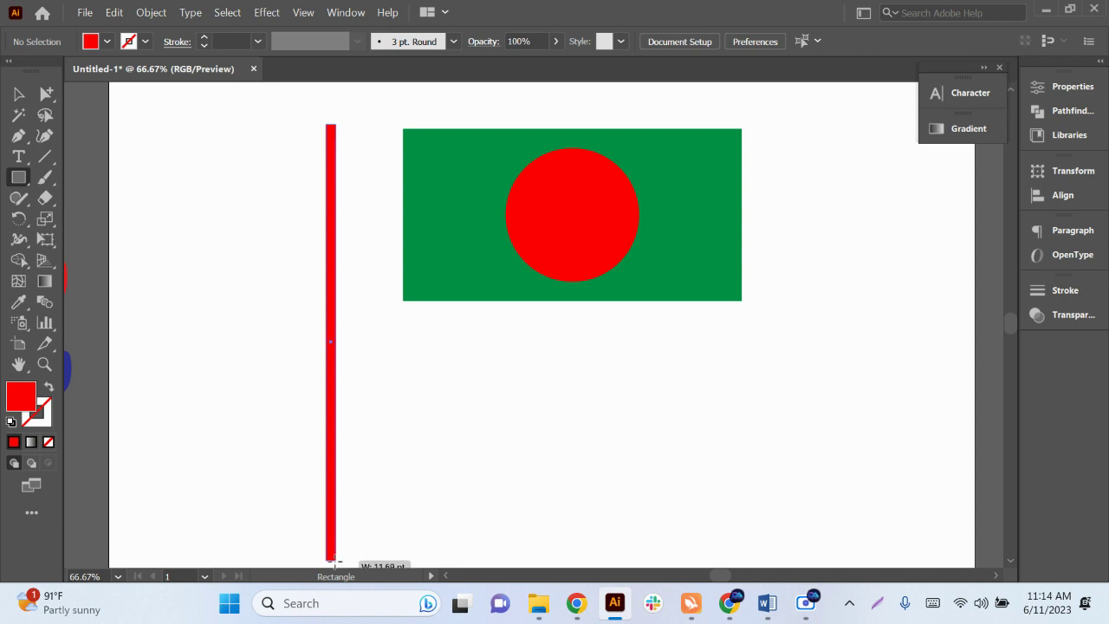
{"action": "left_click_drag", "start_coordinate": [335, 560], "coordinate": [338, 561]}
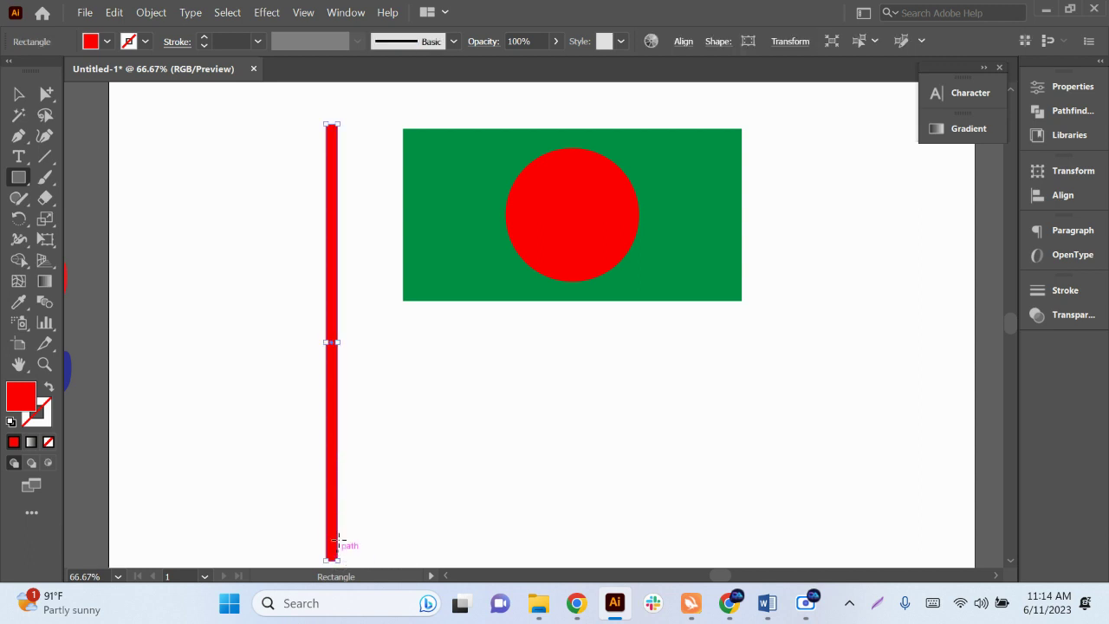
{"action": "left_click", "coordinate": [107, 42]}
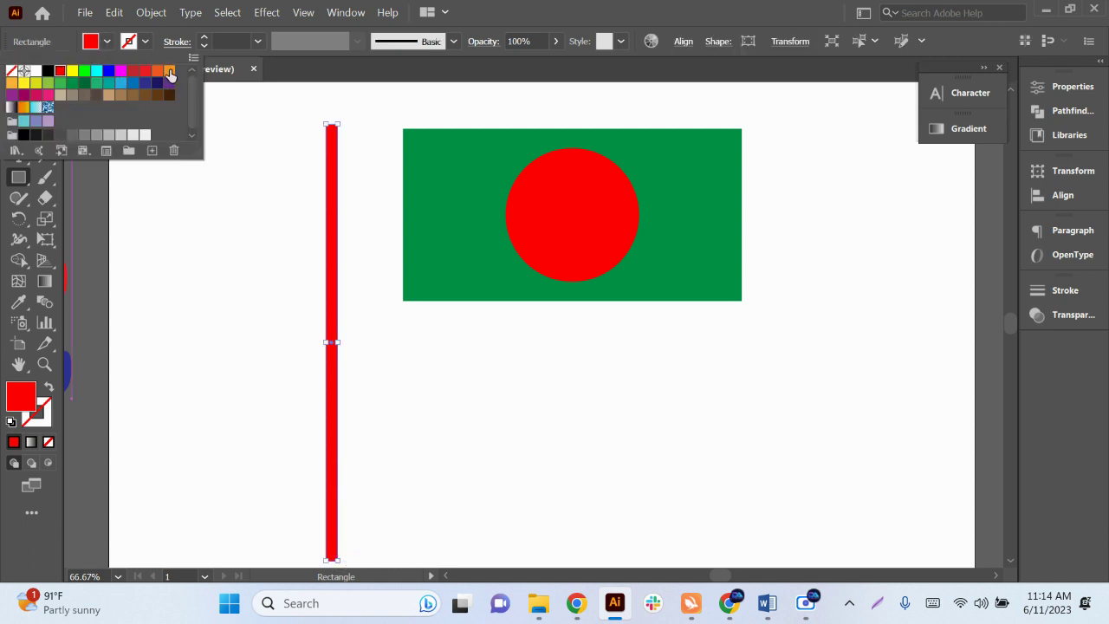
{"action": "left_click", "coordinate": [170, 76]}
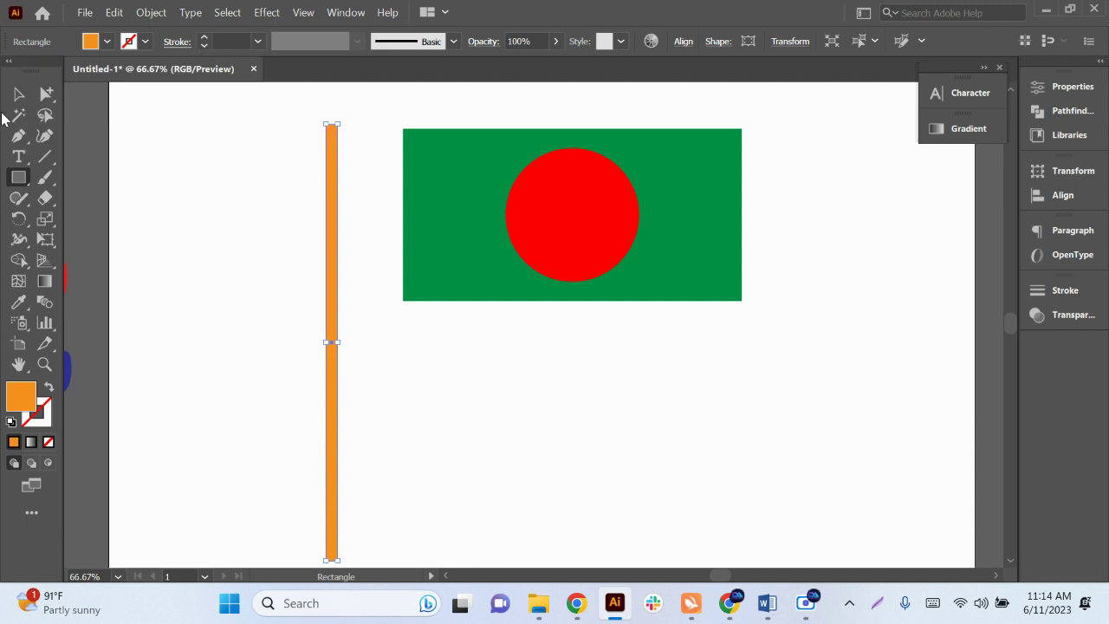
{"action": "left_click", "coordinate": [21, 97]}
{"action": "left_click_drag", "start_coordinate": [341, 166], "coordinate": [396, 176]}
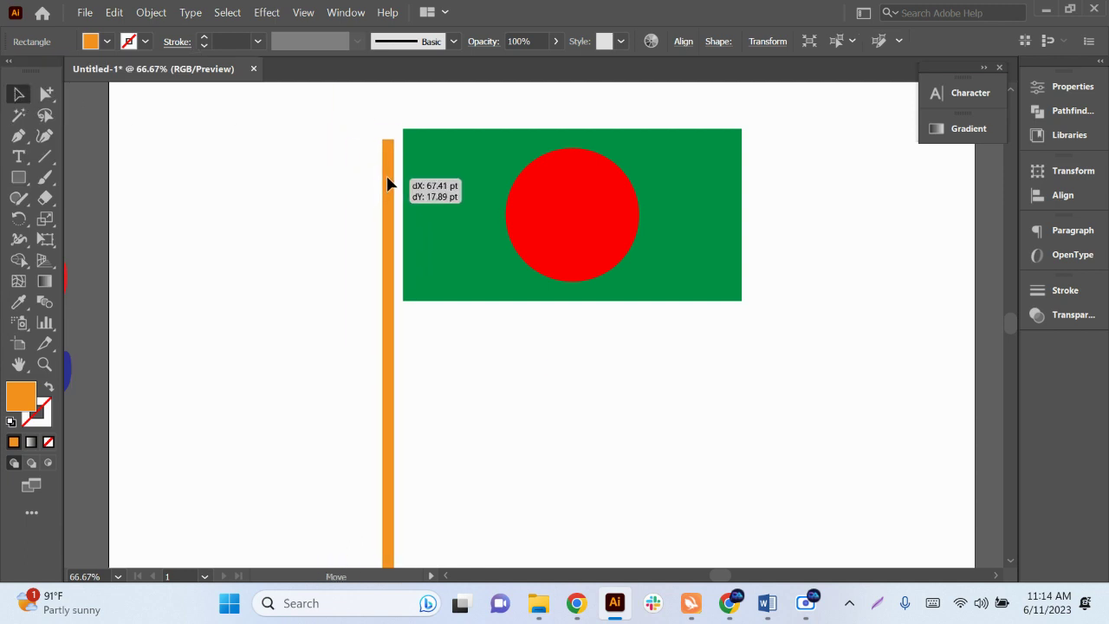
Step: Zoom in on the pole's top and align it with the top of the flag
{"action": "left_click", "coordinate": [44, 364]}
{"action": "left_click", "coordinate": [422, 136]}
{"action": "left_click", "coordinate": [491, 318]}
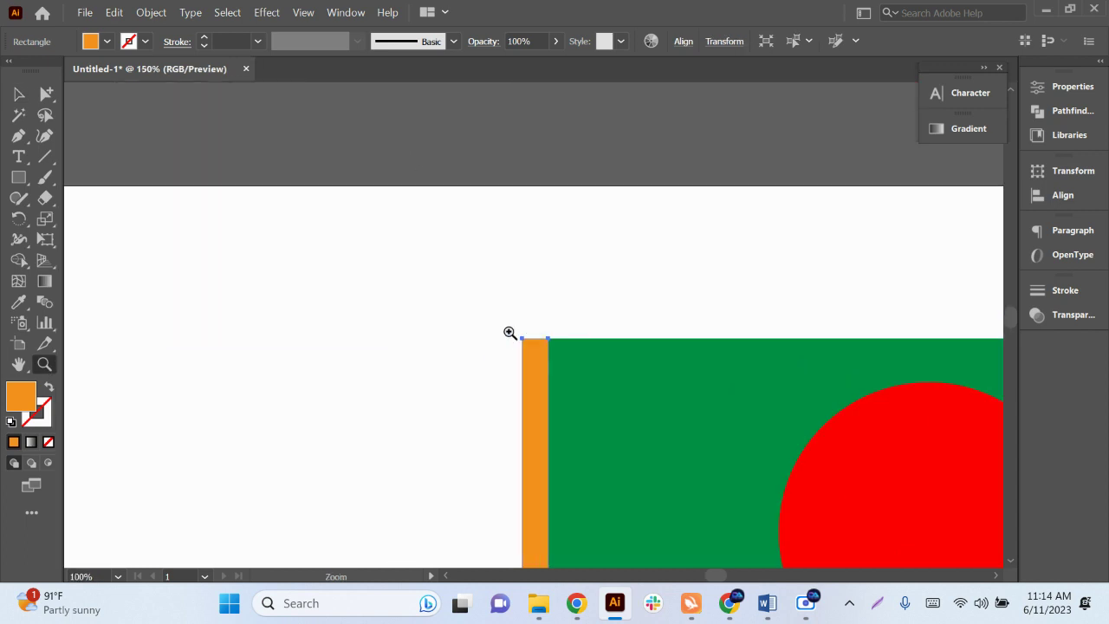
{"action": "left_click", "coordinate": [536, 352]}
{"action": "left_click", "coordinate": [604, 350]}
{"action": "left_click", "coordinate": [466, 317]}
{"action": "left_click", "coordinate": [357, 291]}
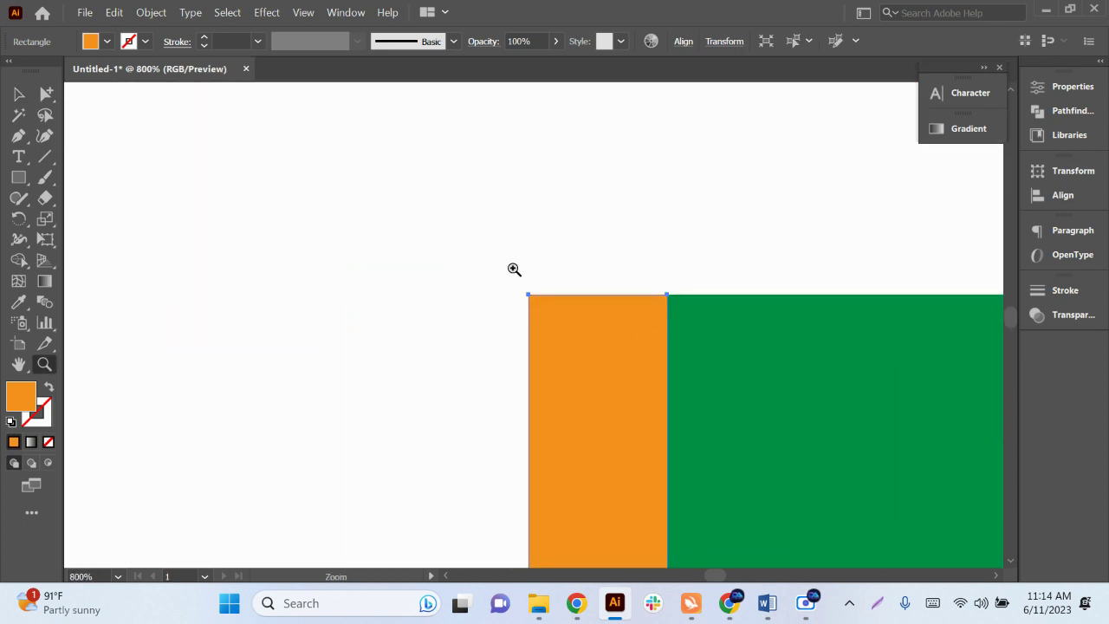
{"action": "left_click", "coordinate": [12, 97]}
{"action": "left_click", "coordinate": [290, 216]}
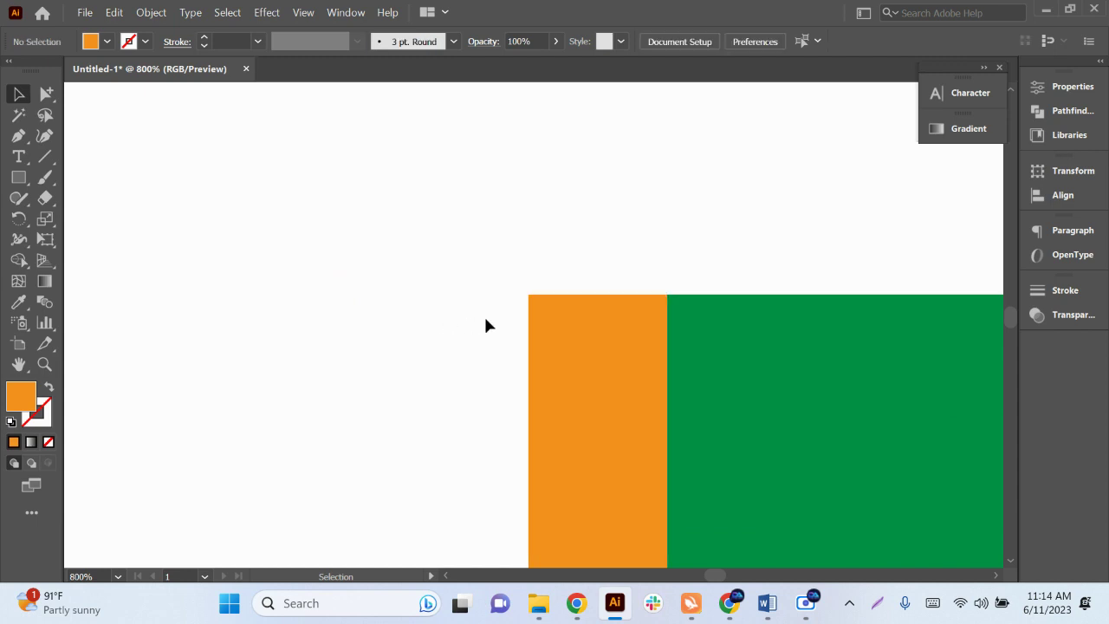
{"action": "left_click_drag", "start_coordinate": [582, 337], "coordinate": [585, 336]}
{"action": "left_click", "coordinate": [474, 237]}
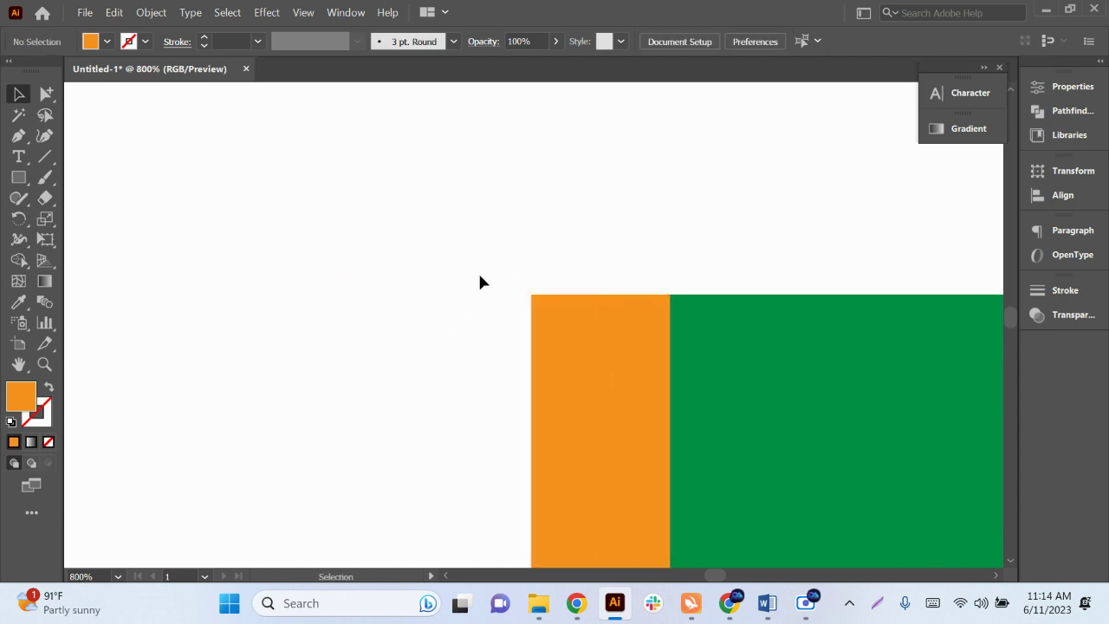
Step: Widen the pole slightly from its left side, then select the pole together with the flag
{"action": "scroll", "coordinate": [501, 250], "scroll_direction": "down", "scroll_amount": 2}
{"action": "scroll", "coordinate": [508, 260], "scroll_direction": "down", "scroll_amount": 5}
{"action": "scroll", "coordinate": [507, 259], "scroll_direction": "up", "scroll_amount": 5}
{"action": "scroll", "coordinate": [508, 309], "scroll_direction": "up", "scroll_amount": 1}
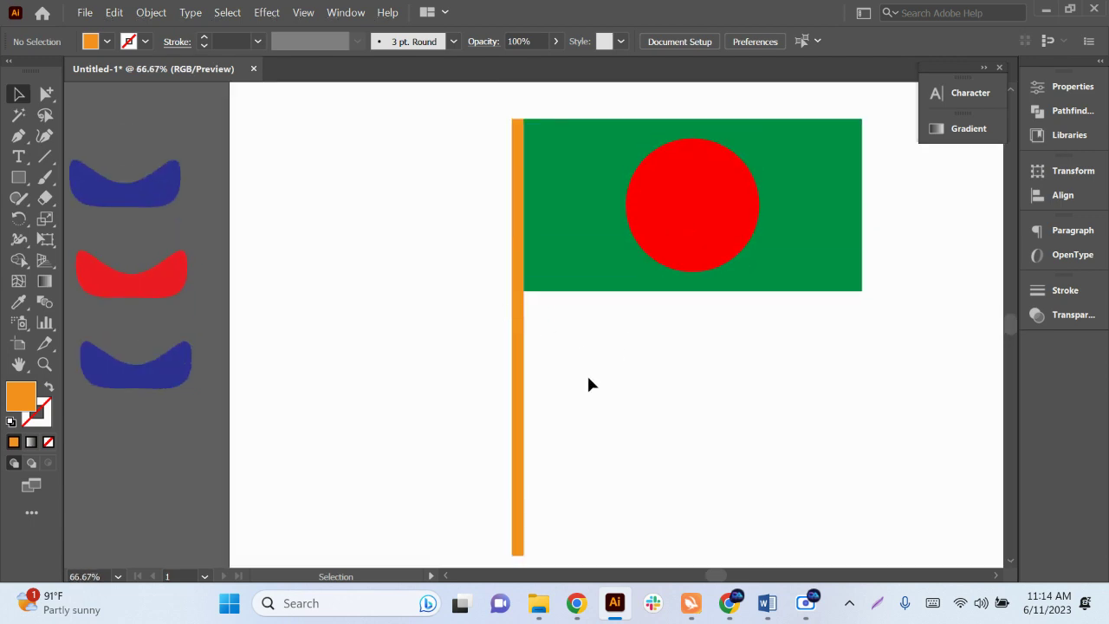
{"action": "scroll", "coordinate": [507, 408], "scroll_direction": "up", "scroll_amount": 1}
{"action": "left_click", "coordinate": [519, 403]}
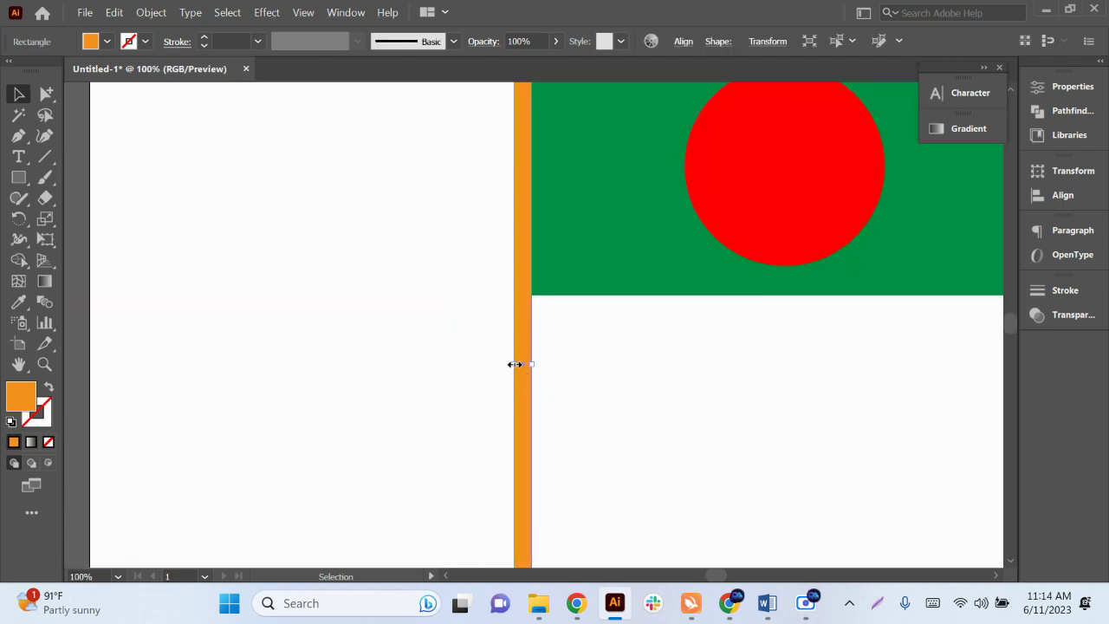
{"action": "left_click_drag", "start_coordinate": [515, 364], "coordinate": [509, 364]}
{"action": "left_click", "coordinate": [701, 359]}
{"action": "scroll", "coordinate": [402, 286], "scroll_direction": "down", "scroll_amount": 2}
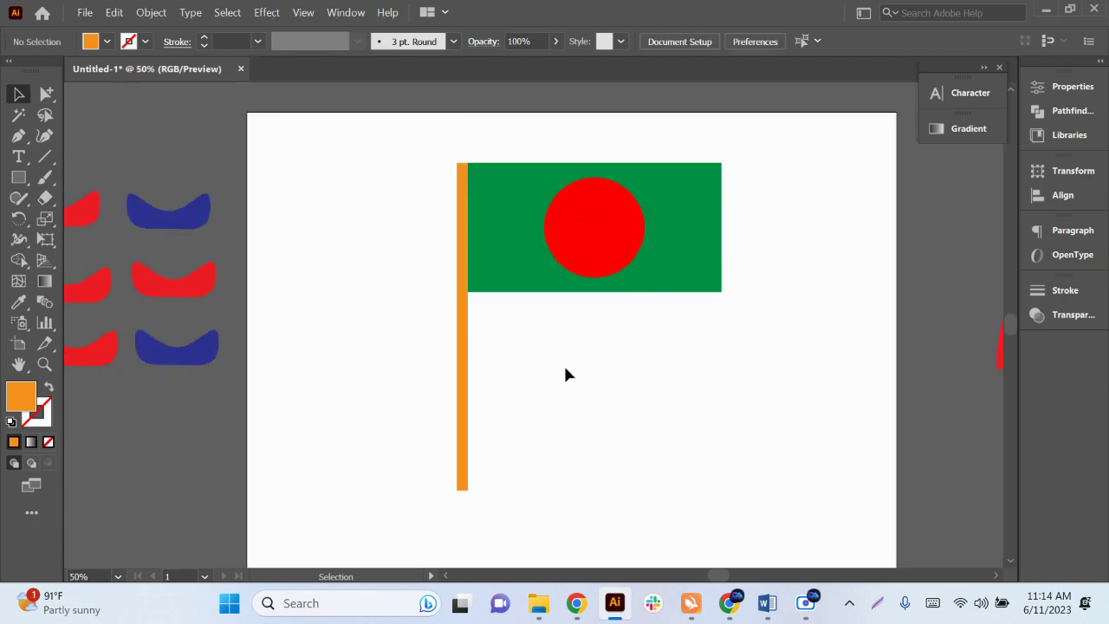
{"action": "left_click_drag", "start_coordinate": [590, 384], "coordinate": [545, 393]}
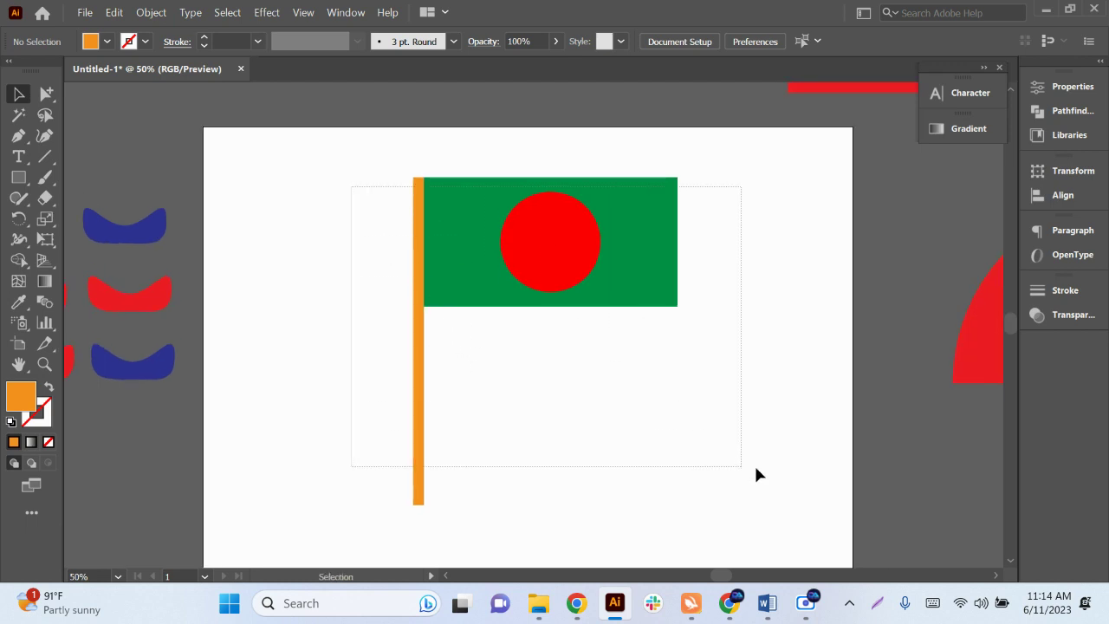
{"action": "left_click_drag", "start_coordinate": [612, 353], "coordinate": [754, 468]}
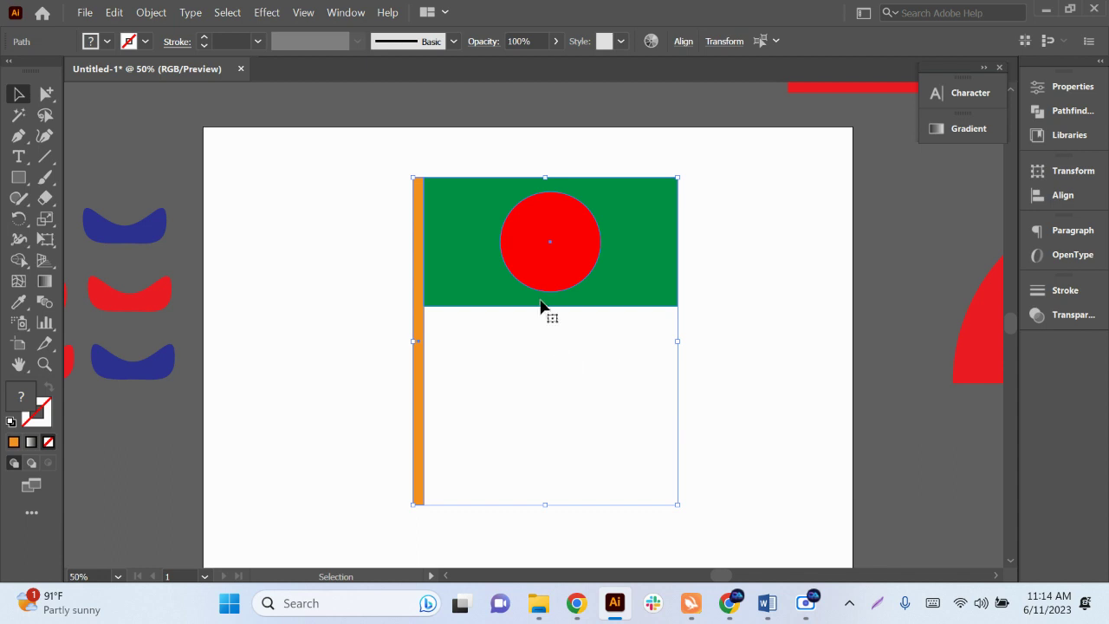
Step: Group the orange pole and the green flag together
{"action": "right_click", "coordinate": [606, 260]}
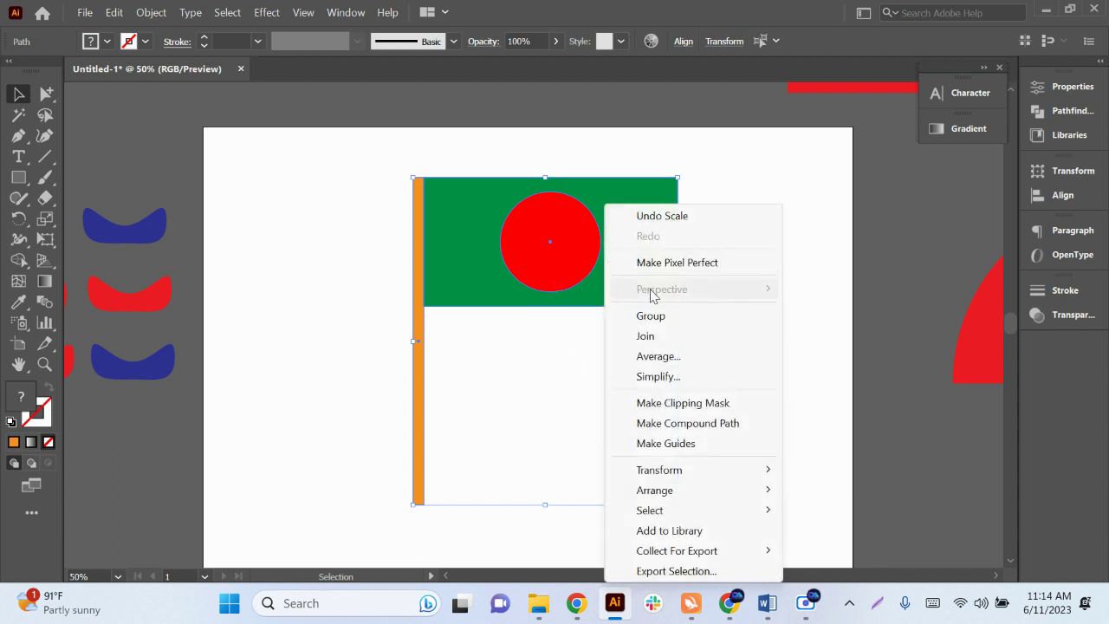
{"action": "left_click", "coordinate": [652, 316]}
{"action": "left_click", "coordinate": [637, 359]}
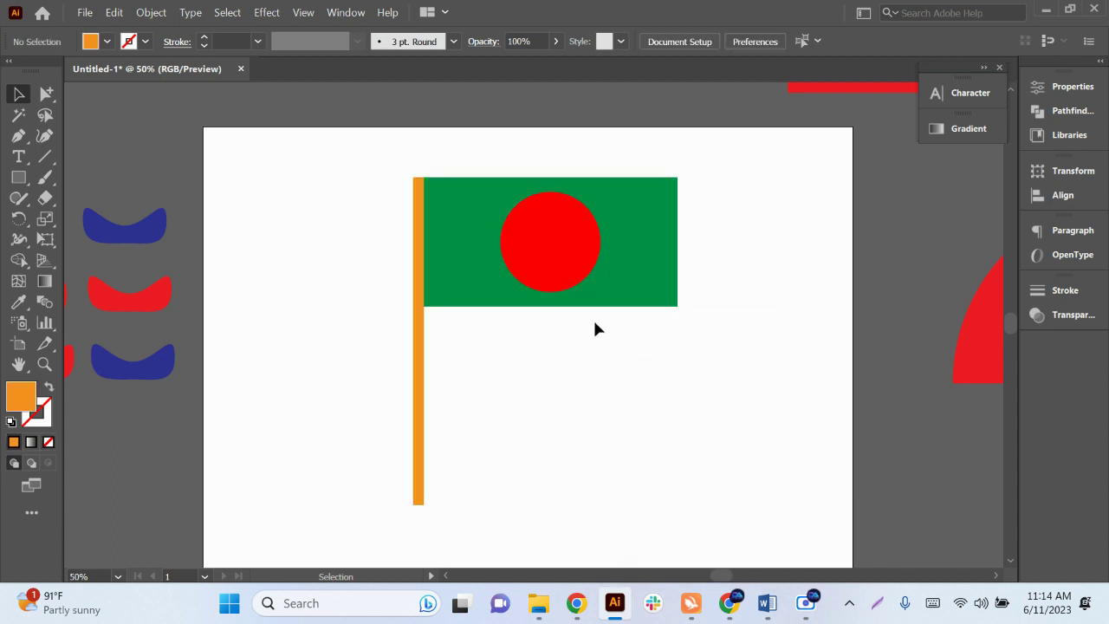
{"action": "scroll", "coordinate": [595, 326], "scroll_direction": "down", "scroll_amount": 3}
{"action": "left_click_drag", "start_coordinate": [597, 306], "coordinate": [256, 297]}
{"action": "scroll", "coordinate": [640, 303], "scroll_direction": "up", "scroll_amount": 4}
Step: Move the flag-and-pole group about 17.89 pt to the left
{"action": "left_click", "coordinate": [535, 443]}
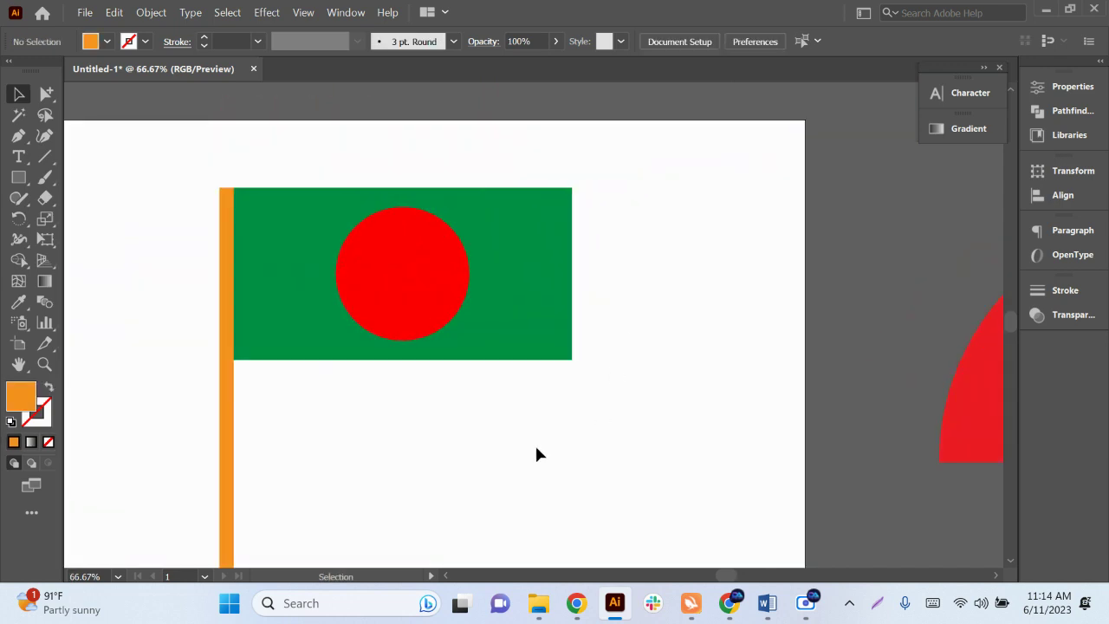
{"action": "left_click_drag", "start_coordinate": [534, 347], "coordinate": [609, 303]}
{"action": "left_click", "coordinate": [609, 303]}
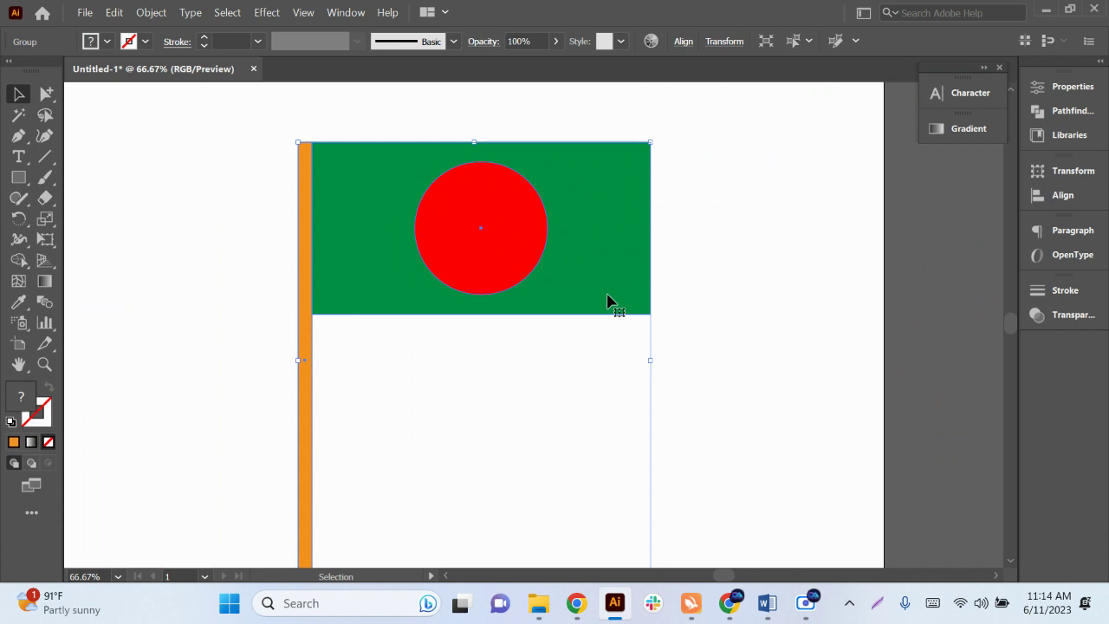
{"action": "left_click_drag", "start_coordinate": [538, 260], "coordinate": [522, 260]}
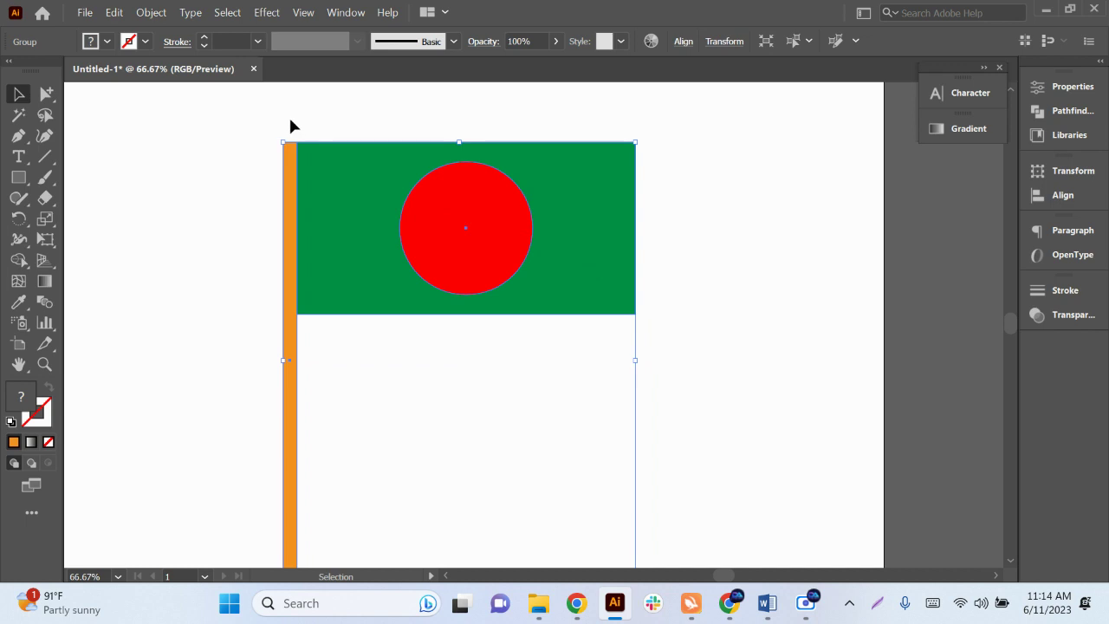
{"action": "left_click", "coordinate": [266, 14]}
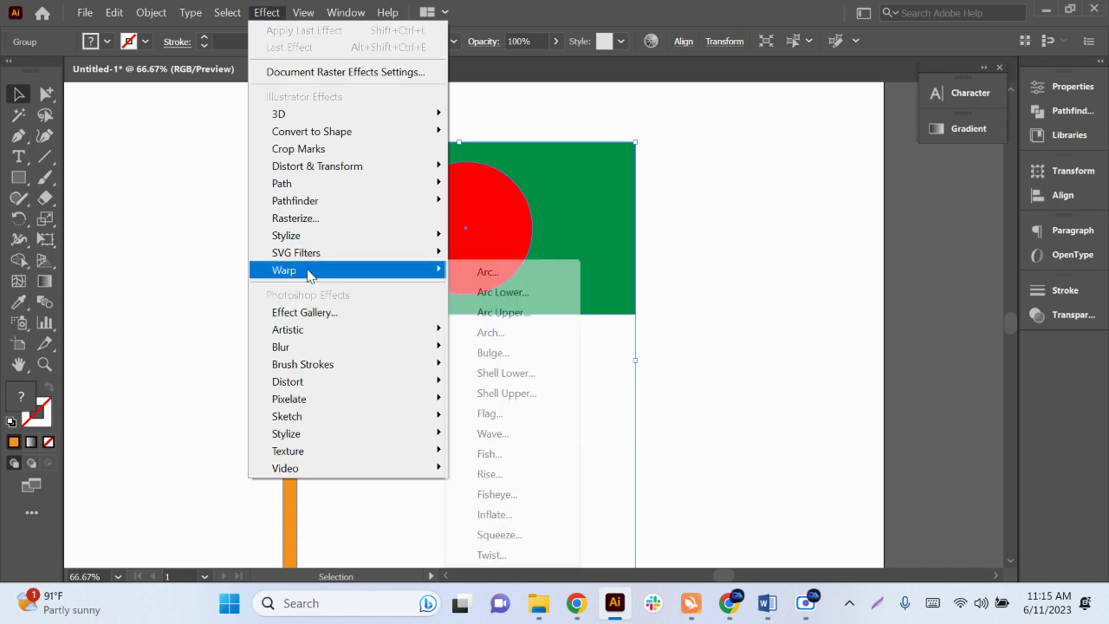
{"action": "mouse_move", "coordinate": [285, 271]}
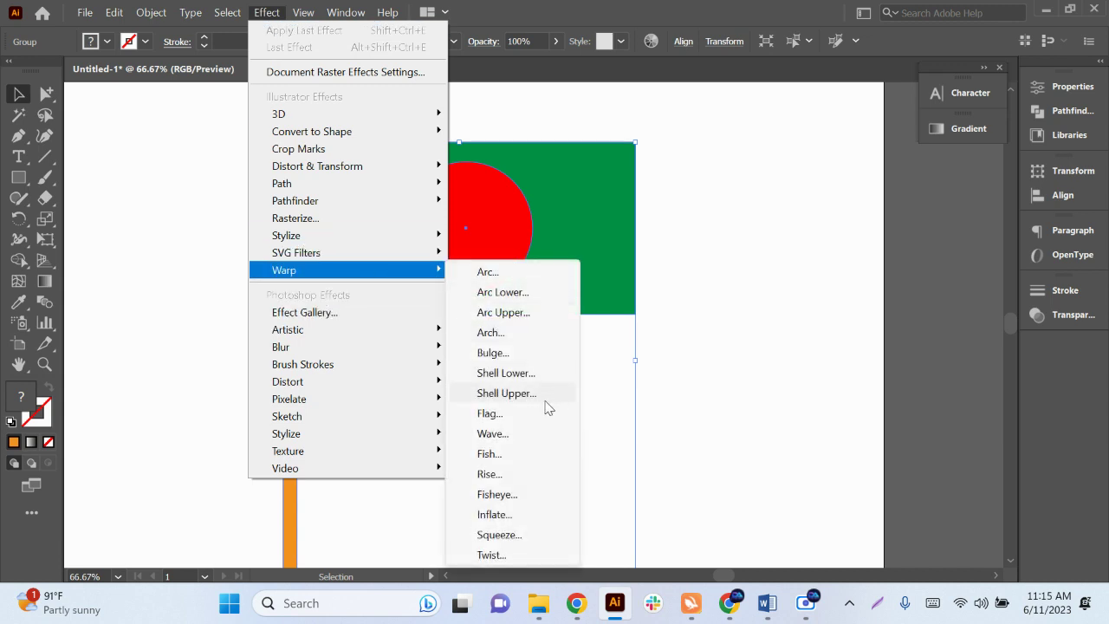
Step: Apply a horizontal Flag warp with 11% bend to the flag-and-pole group
{"action": "left_click", "coordinate": [490, 415]}
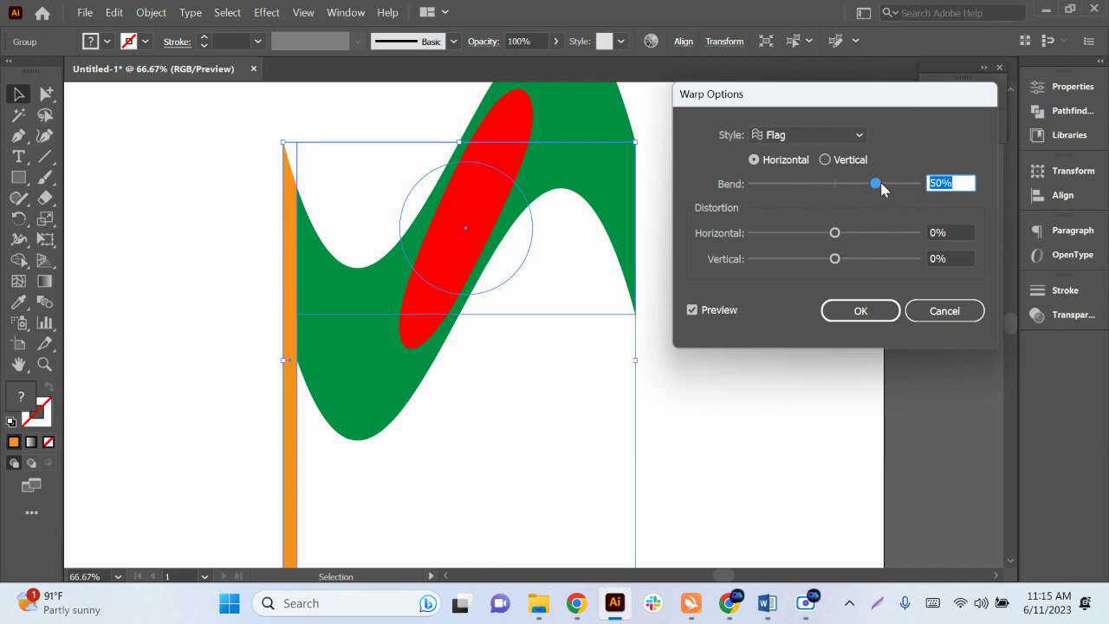
{"action": "left_click", "coordinate": [961, 183]}
{"action": "key", "text": "Down"}
{"action": "key", "text": "Down"}
{"action": "key", "text": "Down"}
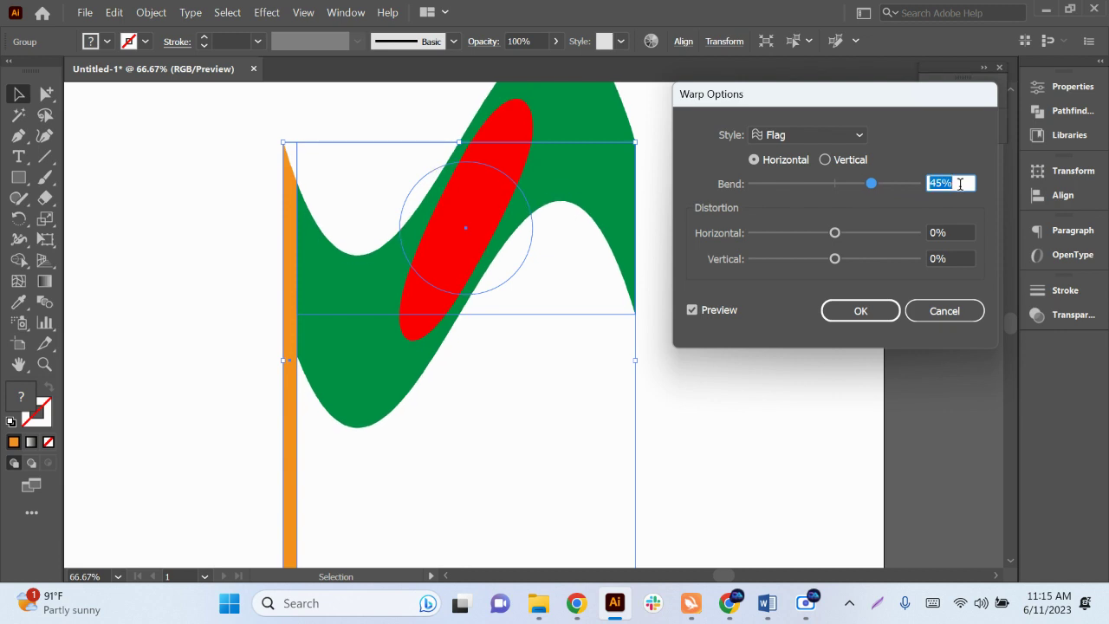
{"action": "key", "text": "Down"}
{"action": "key", "text": "Down"}
{"action": "key", "text": "Down"}
{"action": "key", "text": "Down"}
{"action": "key", "text": "Down"}
{"action": "key", "text": "Down"}
{"action": "key", "text": "Down"}
{"action": "key", "text": "Down"}
{"action": "key", "text": "Down"}
{"action": "key", "text": "Down"}
{"action": "key", "text": "Down"}
{"action": "key", "text": "Down"}
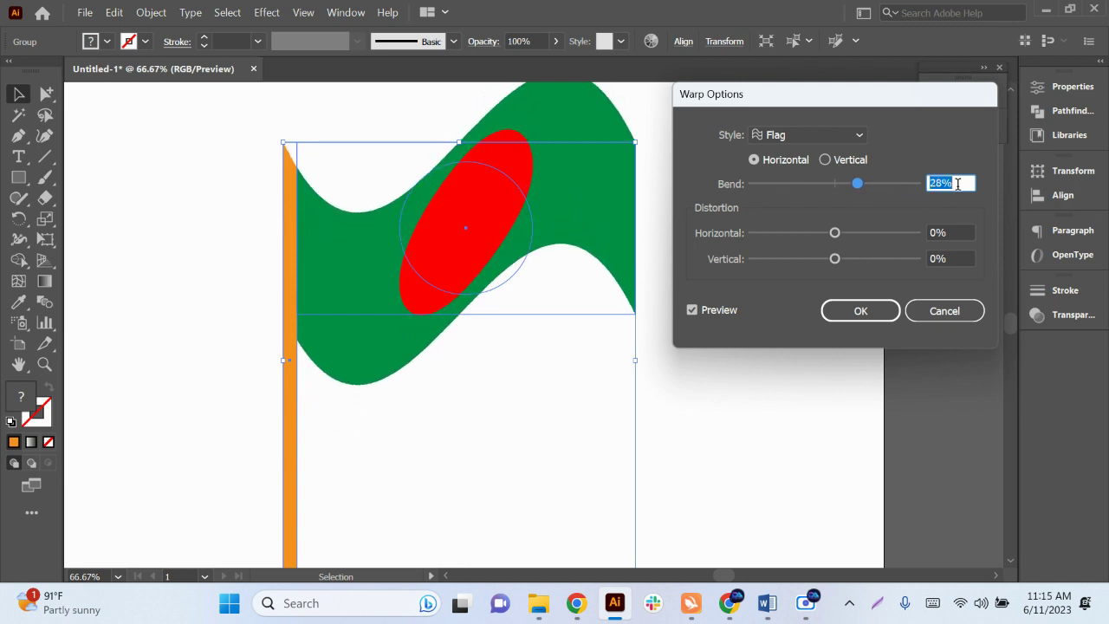
{"action": "key", "text": "Down"}
{"action": "key", "text": "Down"}
{"action": "key", "text": "Down"}
{"action": "key", "text": "Down"}
{"action": "key", "text": "Down"}
{"action": "key", "text": "Down"}
{"action": "key", "text": "Down"}
{"action": "key", "text": "Down"}
{"action": "key", "text": "Down"}
{"action": "key", "text": "Down"}
{"action": "key", "text": "Down"}
{"action": "key", "text": "Down"}
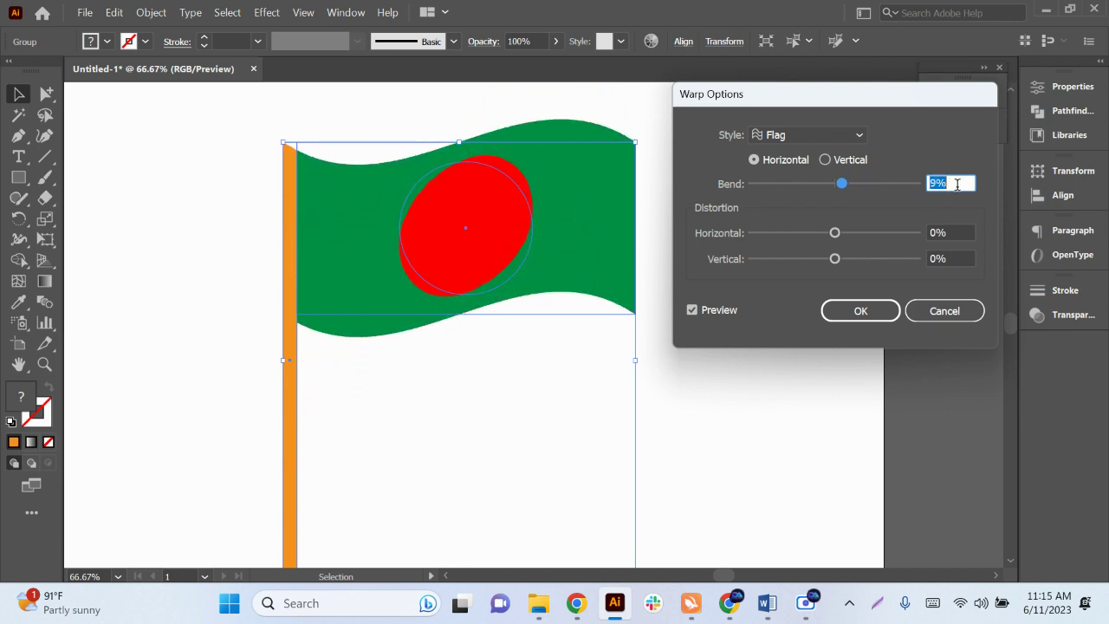
{"action": "key", "text": "Down"}
{"action": "key", "text": "Down"}
{"action": "key", "text": "Down"}
{"action": "key", "text": "Up"}
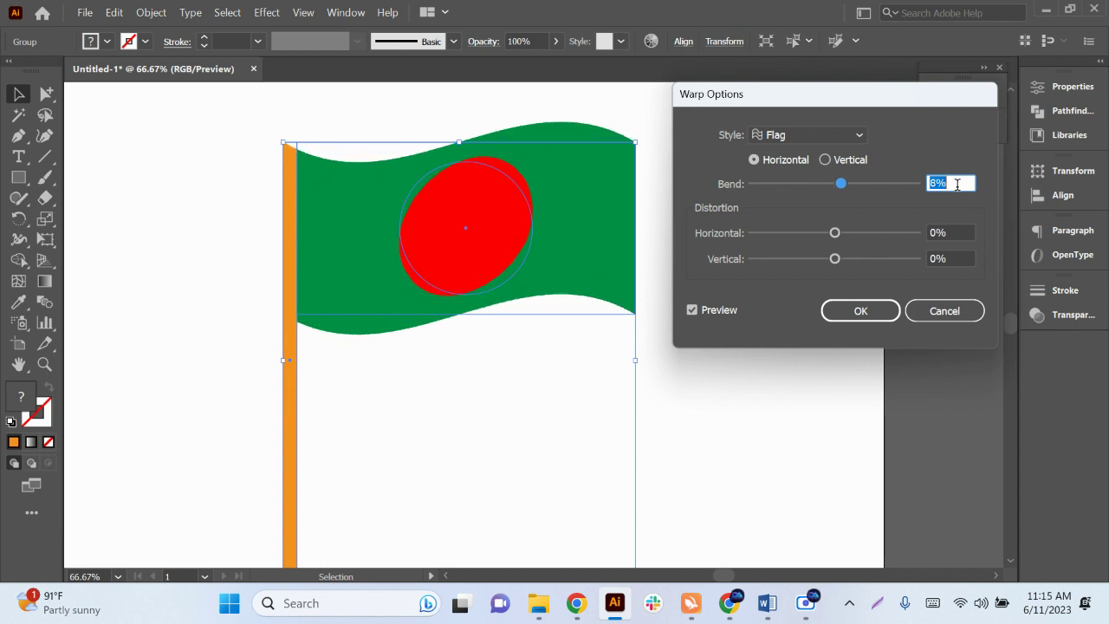
{"action": "key", "text": "Up"}
{"action": "key", "text": "Up"}
{"action": "key", "text": "Up"}
{"action": "key", "text": "Up"}
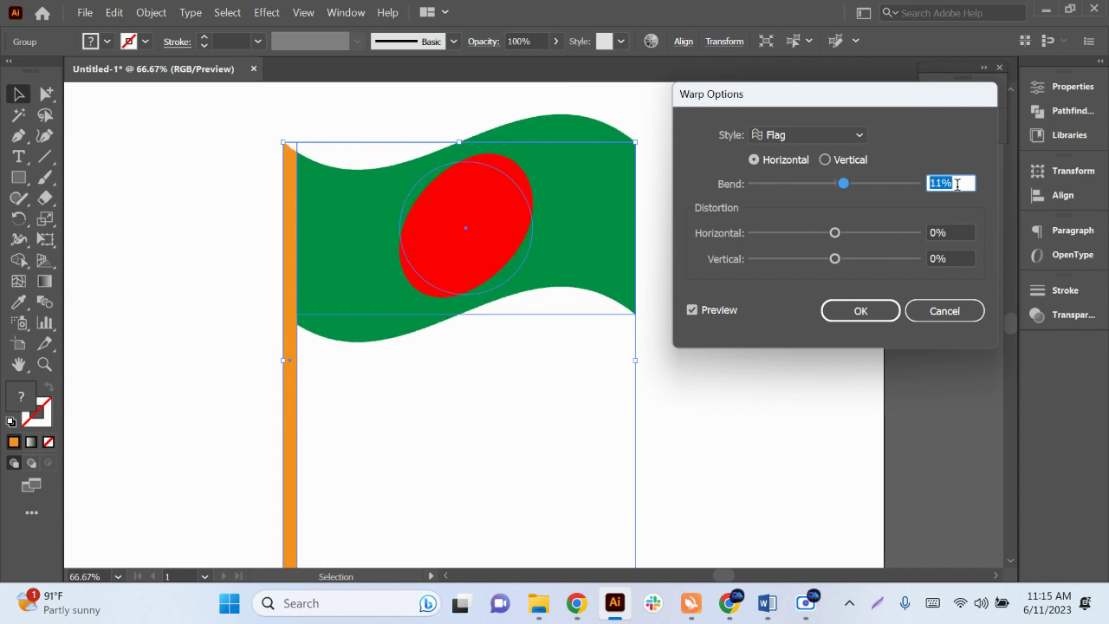
{"action": "left_click", "coordinate": [884, 318]}
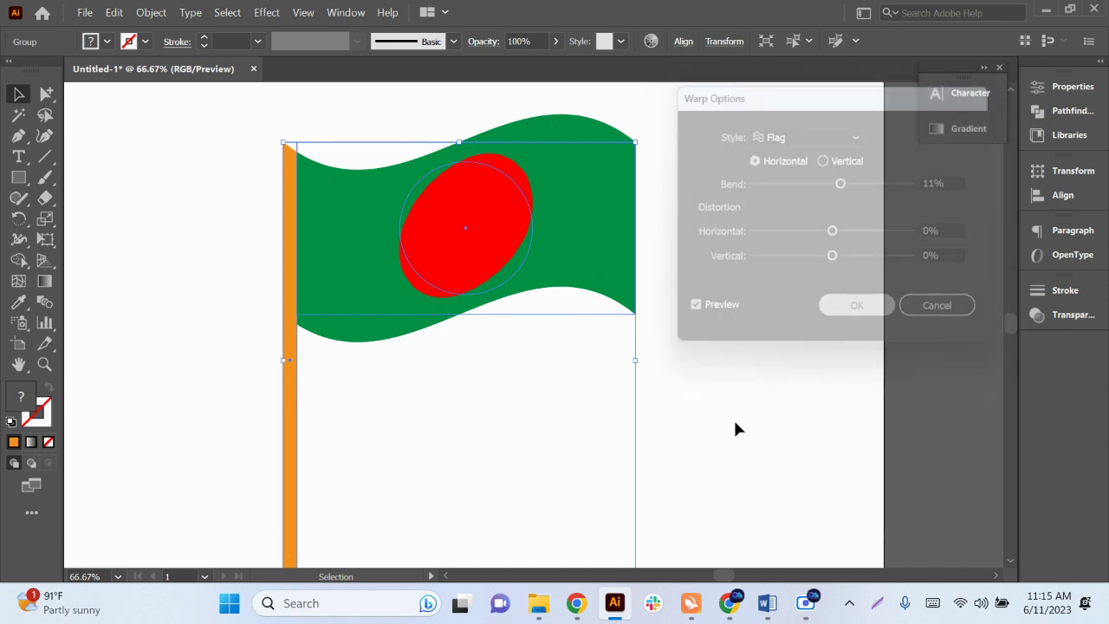
{"action": "left_click", "coordinate": [733, 415]}
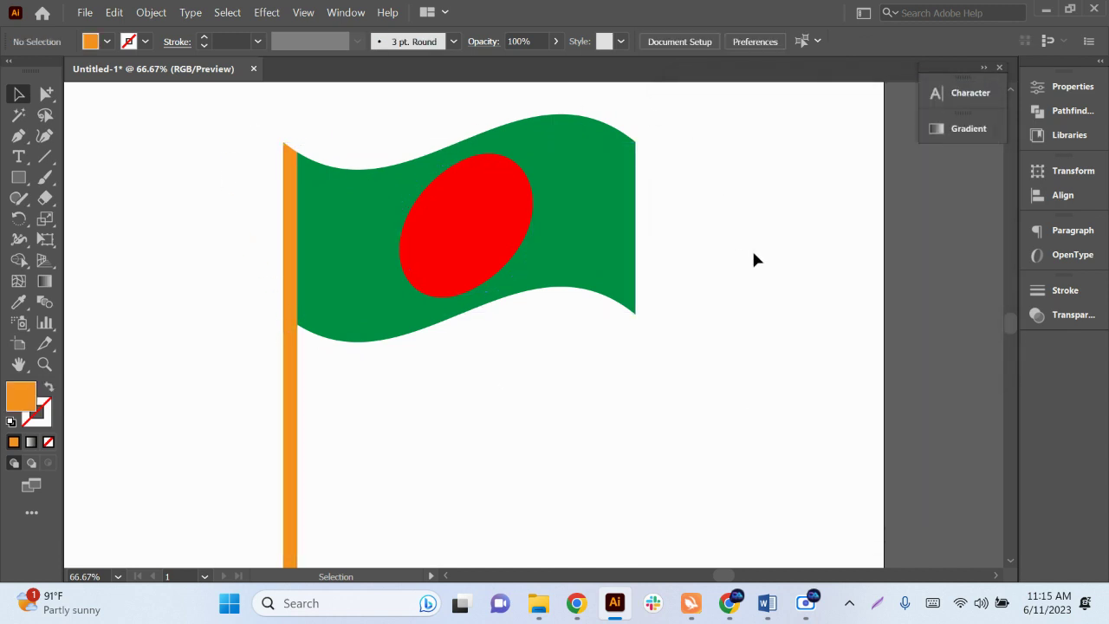
Step: Draw an orange block at the pole's foot and pull its top corners inward into a trapezoid
{"action": "scroll", "coordinate": [412, 415], "scroll_direction": "down", "scroll_amount": 1}
{"action": "scroll", "coordinate": [367, 467], "scroll_direction": "down", "scroll_amount": 2}
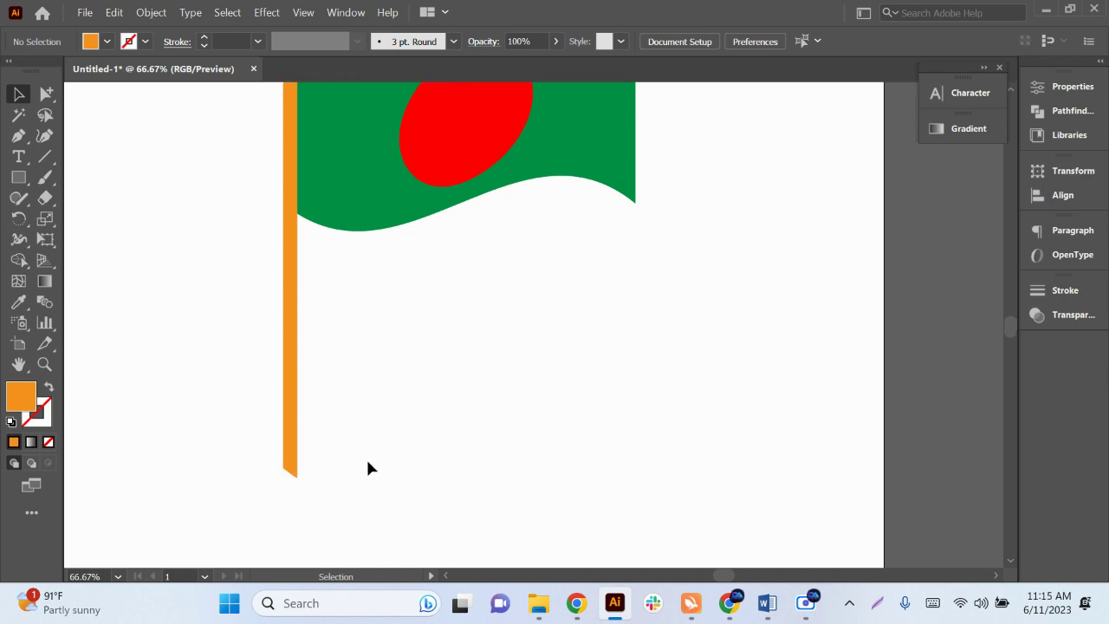
{"action": "left_click", "coordinate": [19, 177]}
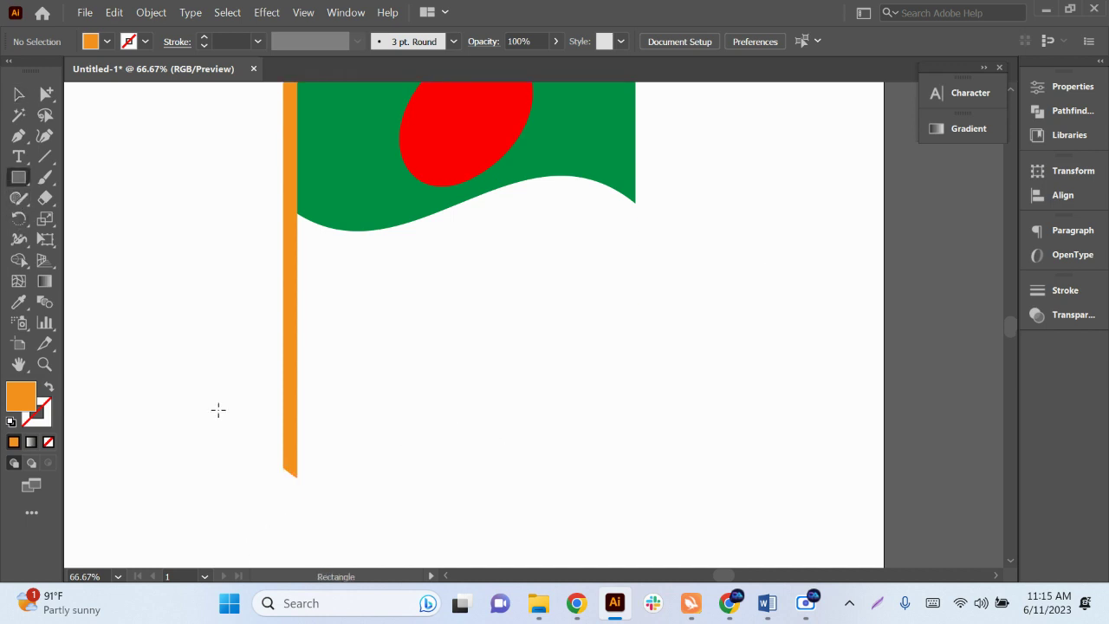
{"action": "left_click_drag", "start_coordinate": [236, 453], "coordinate": [353, 504]}
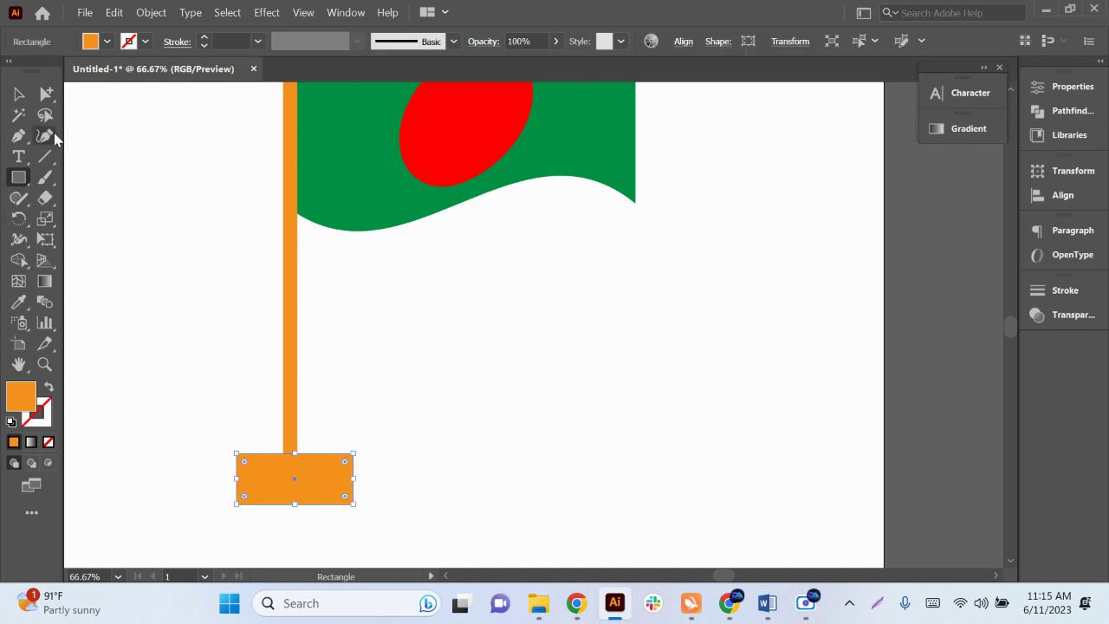
{"action": "left_click", "coordinate": [45, 95]}
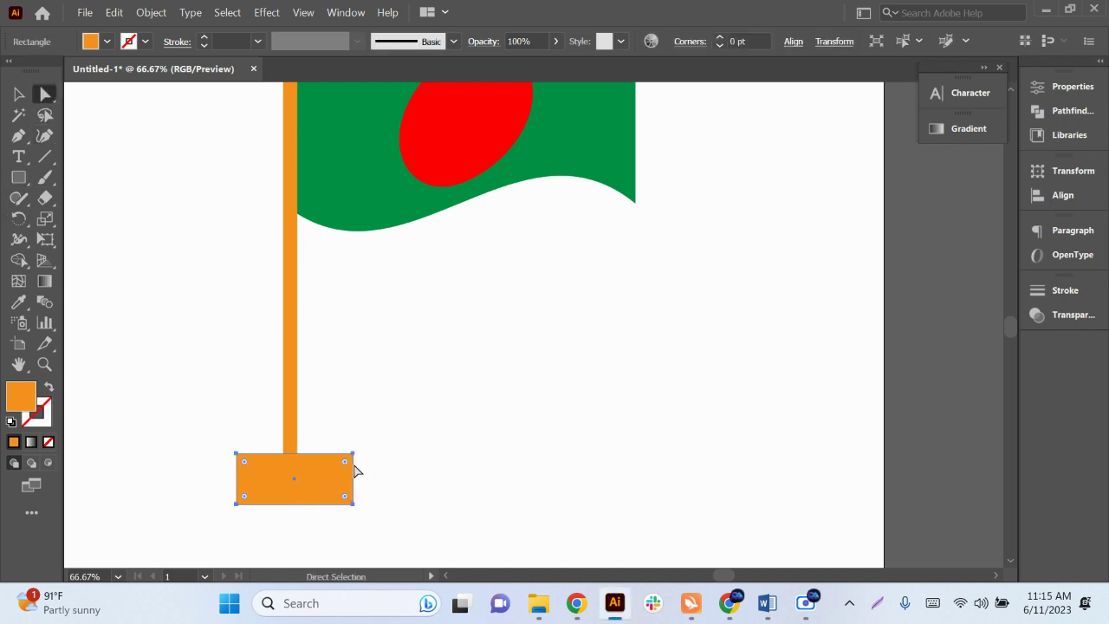
{"action": "left_click_drag", "start_coordinate": [354, 456], "coordinate": [338, 461]}
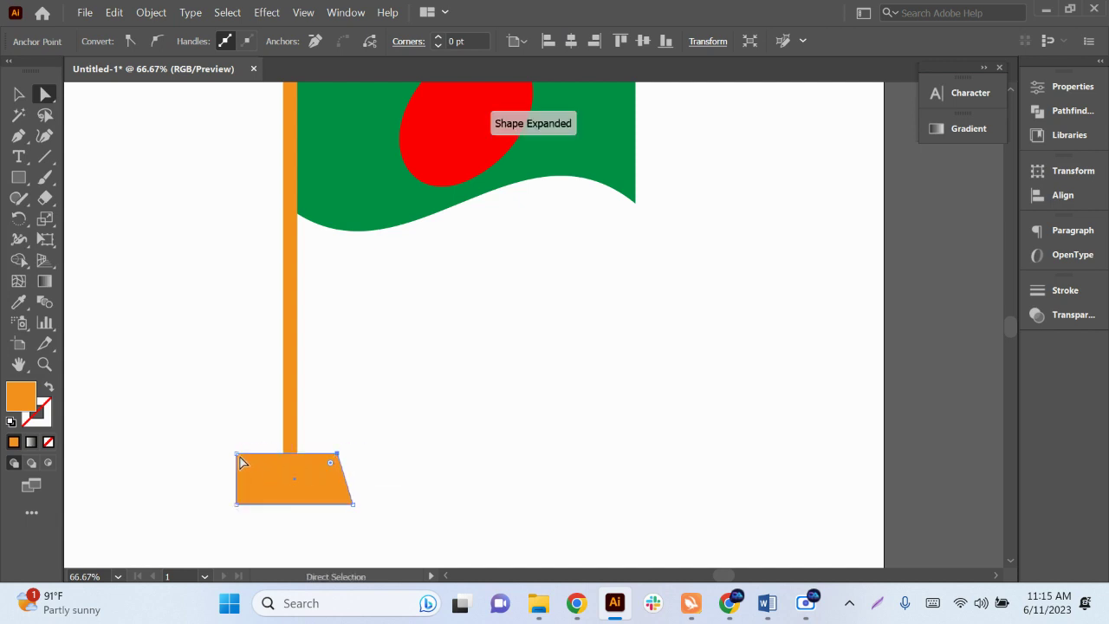
{"action": "left_click_drag", "start_coordinate": [237, 454], "coordinate": [259, 453]}
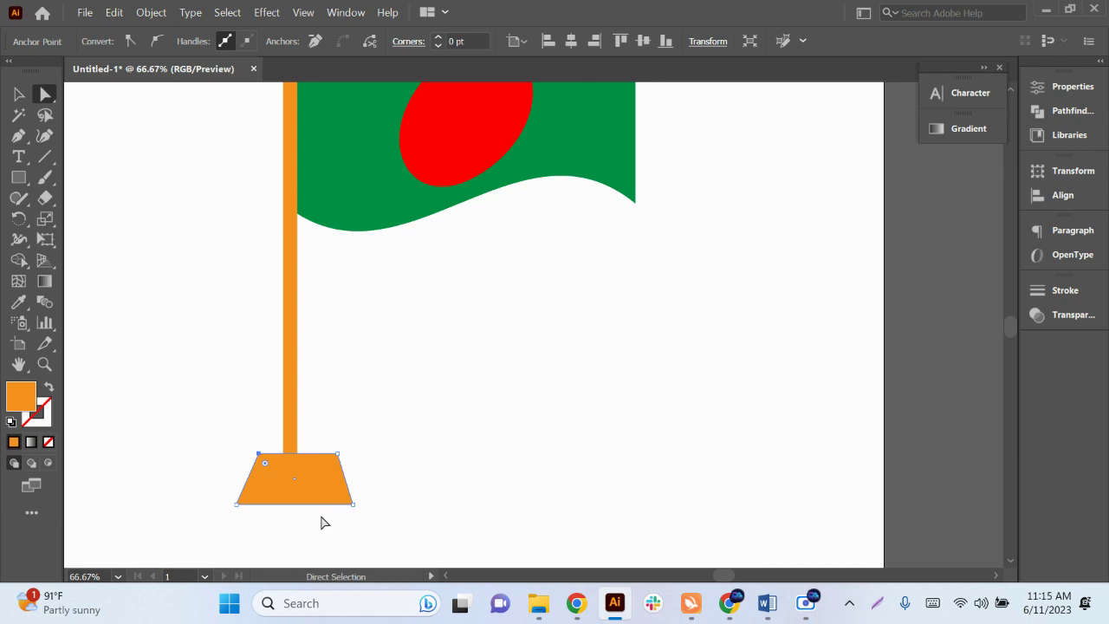
Step: Select the whole flag, pole and base and nudge them slightly right and down
{"action": "scroll", "coordinate": [407, 506], "scroll_direction": "up", "scroll_amount": 2}
{"action": "left_click", "coordinate": [19, 94]}
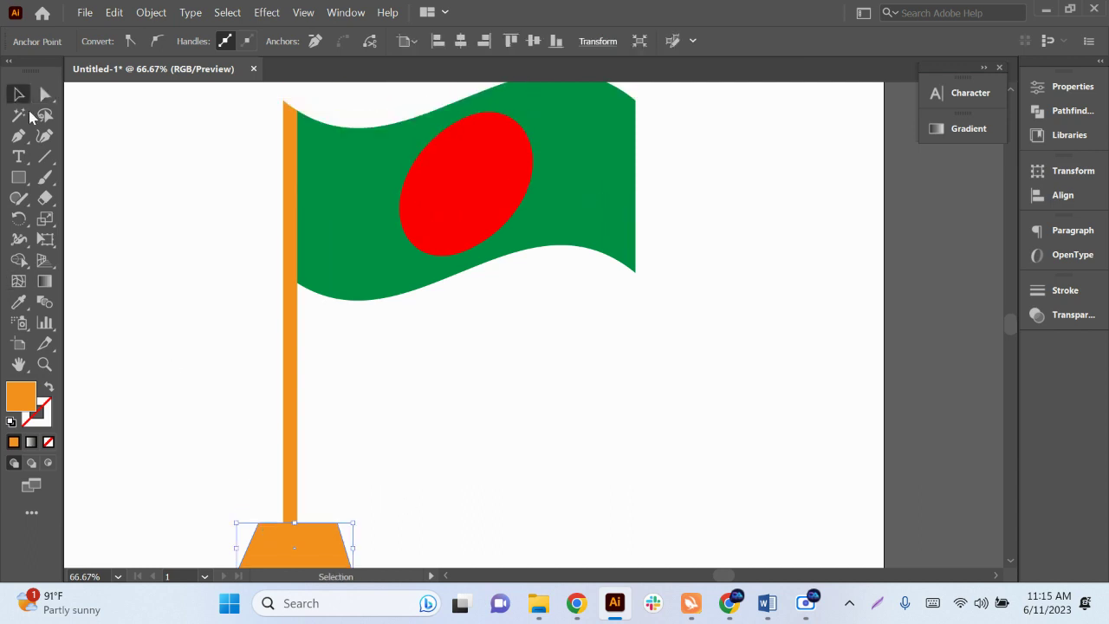
{"action": "scroll", "coordinate": [555, 364], "scroll_direction": "down", "scroll_amount": 1}
{"action": "scroll", "coordinate": [555, 364], "scroll_direction": "down", "scroll_amount": 1}
{"action": "left_click_drag", "start_coordinate": [339, 237], "coordinate": [614, 455]}
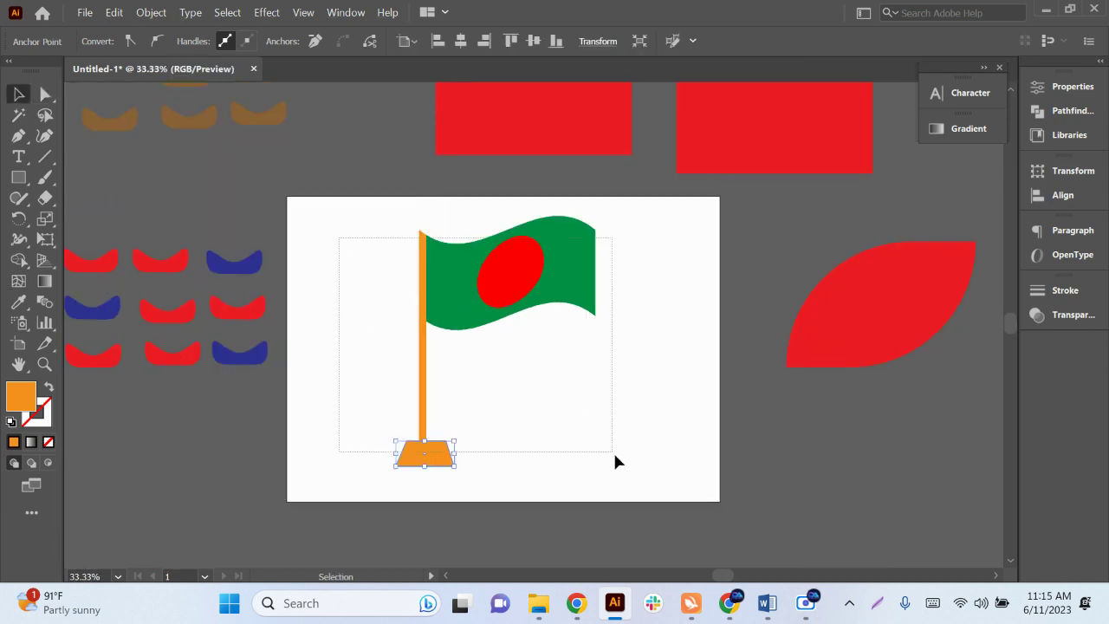
{"action": "left_click_drag", "start_coordinate": [527, 306], "coordinate": [535, 325]}
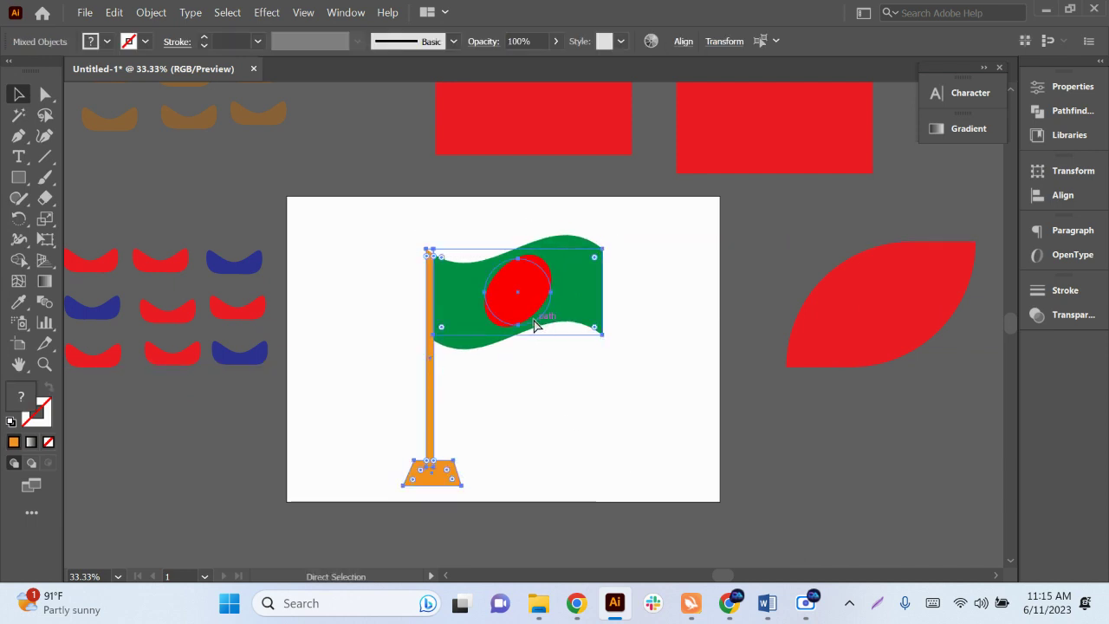
Step: Apply Object > Expand Appearance to the warped flag group, turning it into plain shapes
{"action": "left_click", "coordinate": [534, 325]}
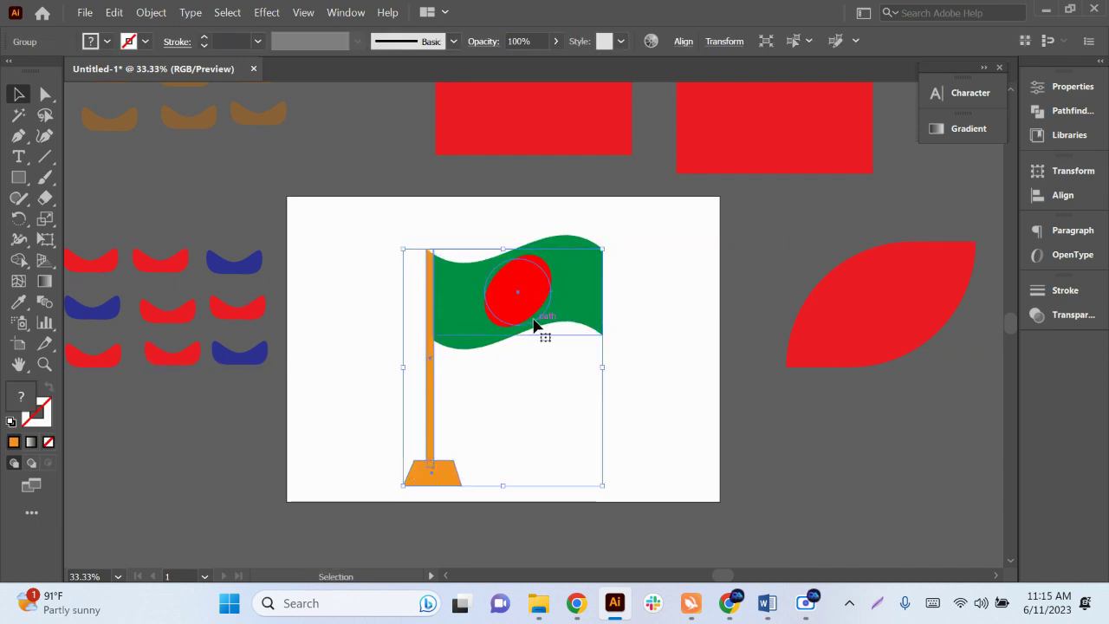
{"action": "left_click", "coordinate": [470, 366]}
{"action": "left_click", "coordinate": [460, 322]}
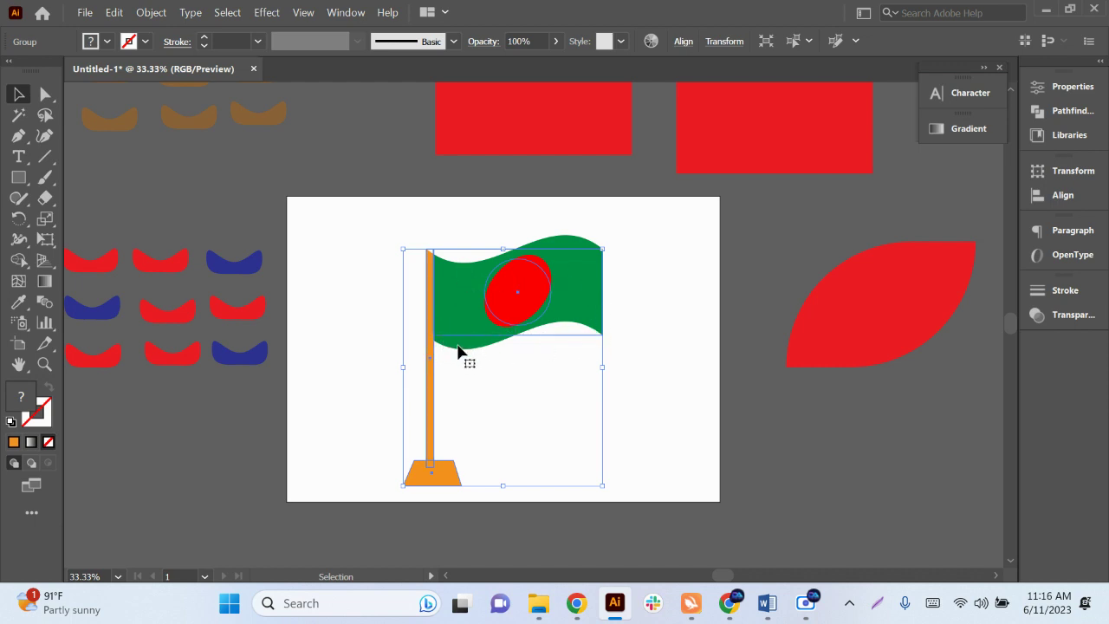
{"action": "scroll", "coordinate": [468, 355], "scroll_direction": "up", "scroll_amount": 1}
{"action": "scroll", "coordinate": [474, 352], "scroll_direction": "up", "scroll_amount": 1}
{"action": "scroll", "coordinate": [554, 433], "scroll_direction": "up", "scroll_amount": 2}
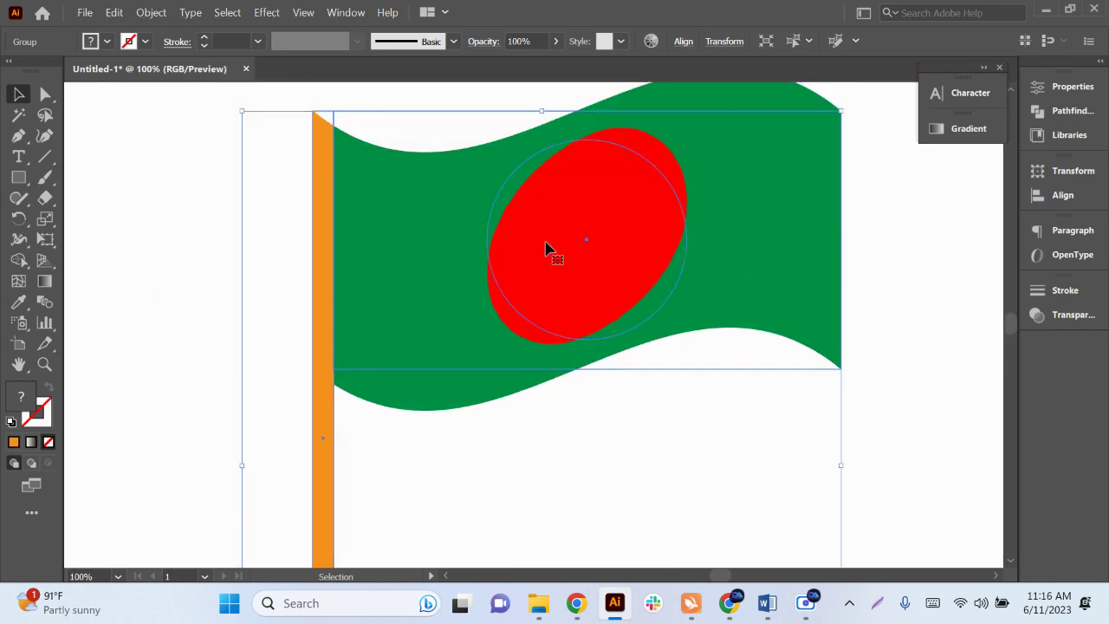
{"action": "left_click", "coordinate": [149, 16]}
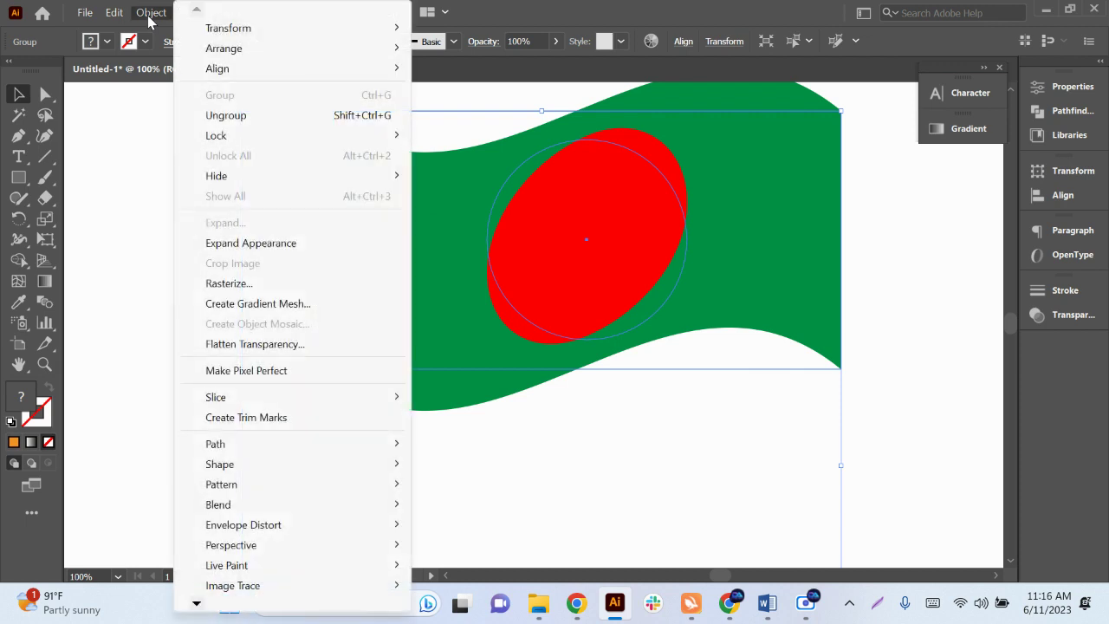
{"action": "left_click", "coordinate": [236, 246]}
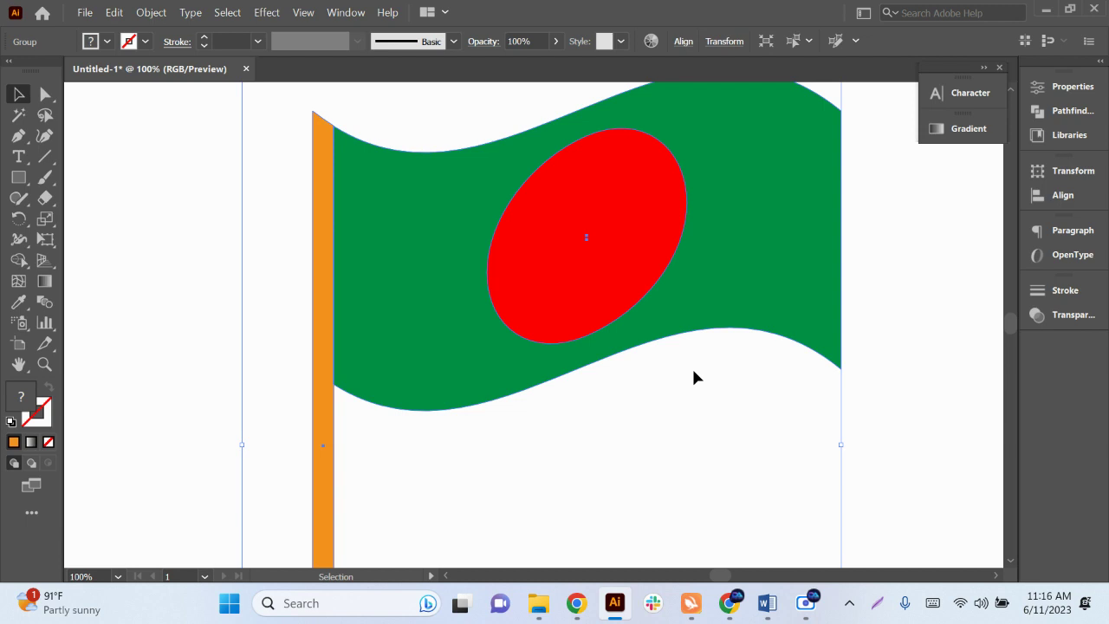
{"action": "scroll", "coordinate": [723, 309], "scroll_direction": "down", "scroll_amount": 2}
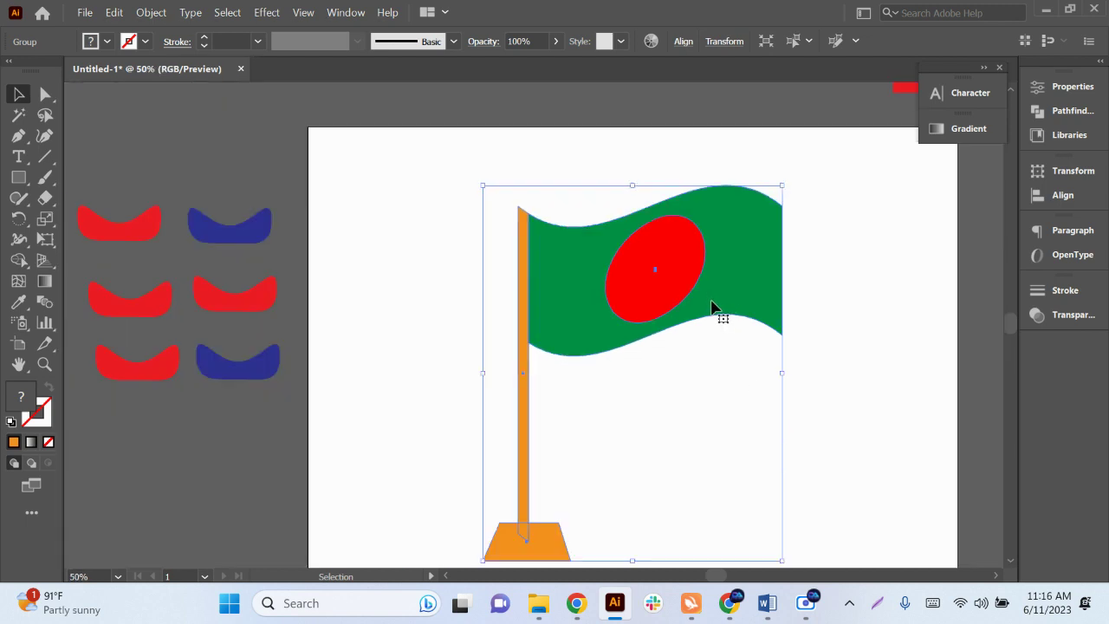
{"action": "left_click", "coordinate": [711, 291]}
{"action": "scroll", "coordinate": [746, 277], "scroll_direction": "up", "scroll_amount": 1}
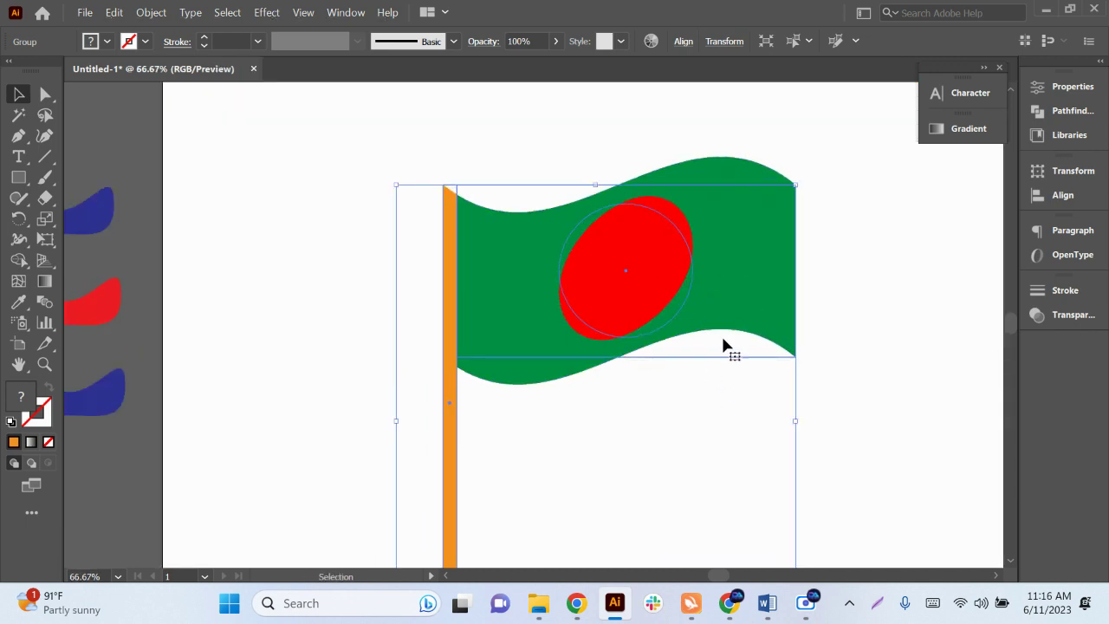
{"action": "scroll", "coordinate": [607, 300], "scroll_direction": "down", "scroll_amount": 2}
Step: Duplicate the flag and place the copy and original side by side on the artboard
{"action": "left_click_drag", "start_coordinate": [598, 299], "coordinate": [376, 309]}
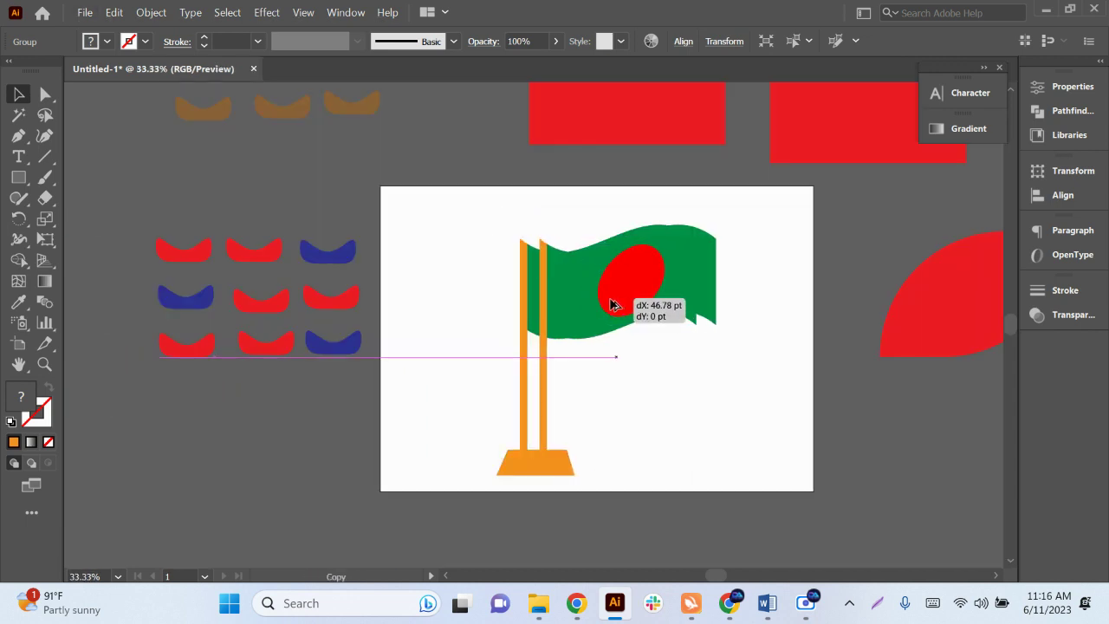
{"action": "left_click_drag", "start_coordinate": [581, 315], "coordinate": [678, 311]}
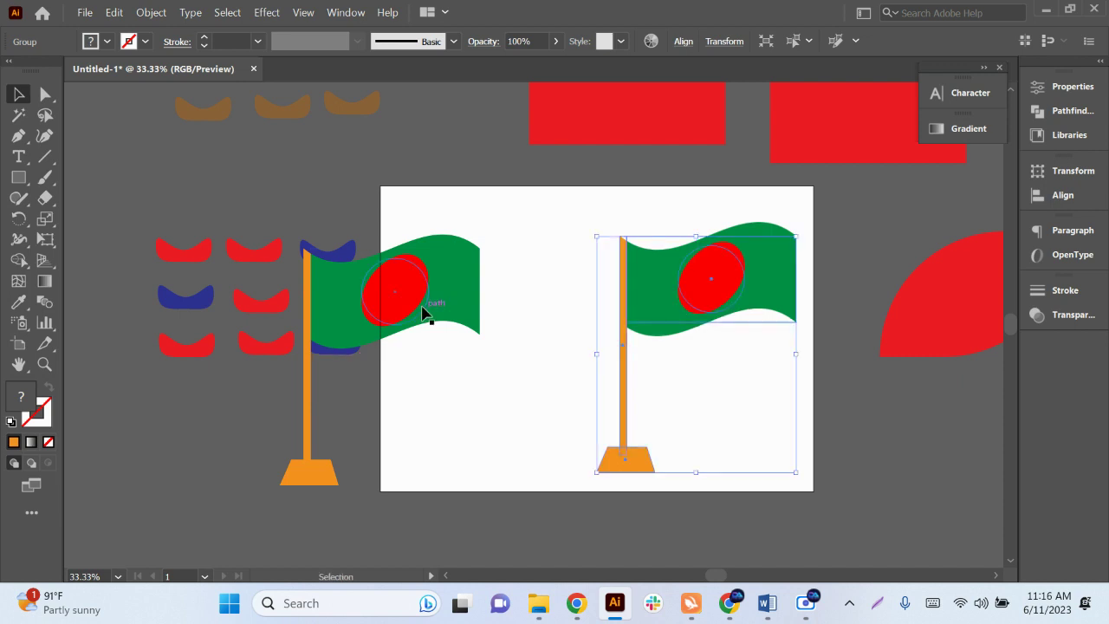
{"action": "left_click_drag", "start_coordinate": [426, 315], "coordinate": [532, 312]}
Step: Expand the right-hand flag's appearance into plain shapes
{"action": "left_click", "coordinate": [695, 303]}
{"action": "left_click", "coordinate": [152, 12]}
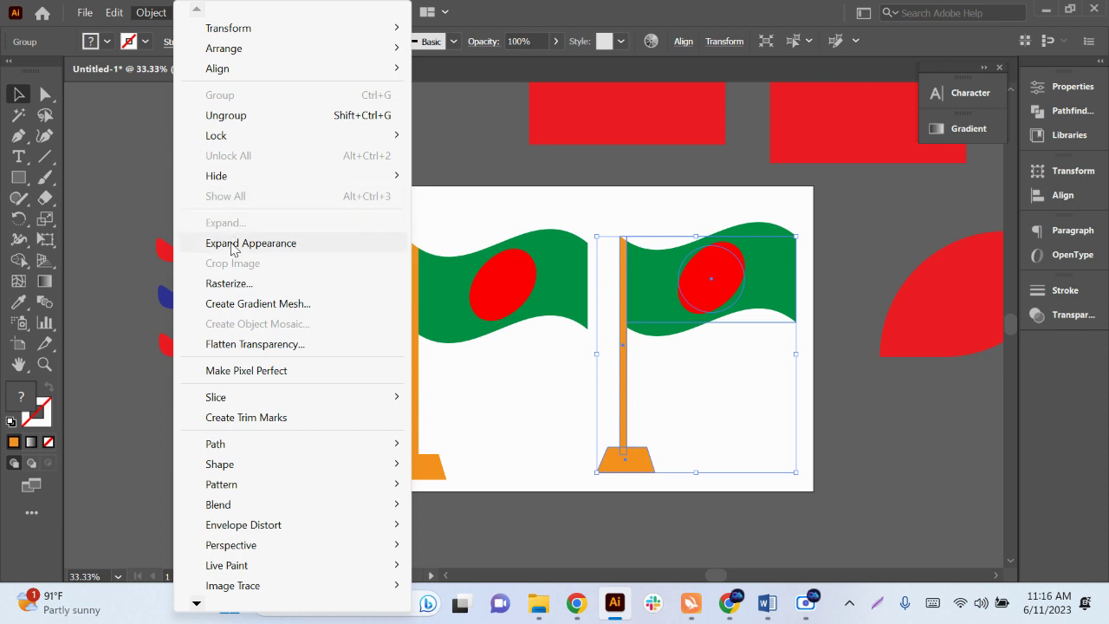
{"action": "left_click", "coordinate": [232, 249]}
{"action": "scroll", "coordinate": [555, 280], "scroll_direction": "up", "scroll_amount": 1}
{"action": "left_click_drag", "start_coordinate": [518, 403], "coordinate": [471, 382]}
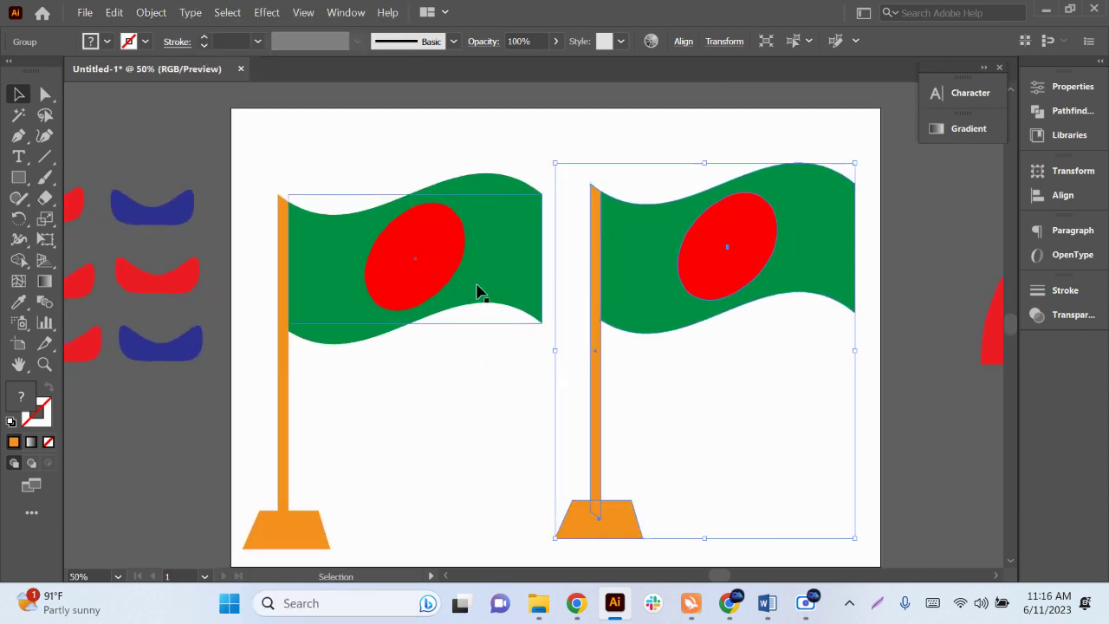
Step: Expand the left-hand flag's appearance into plain shapes as well
{"action": "left_click", "coordinate": [479, 292]}
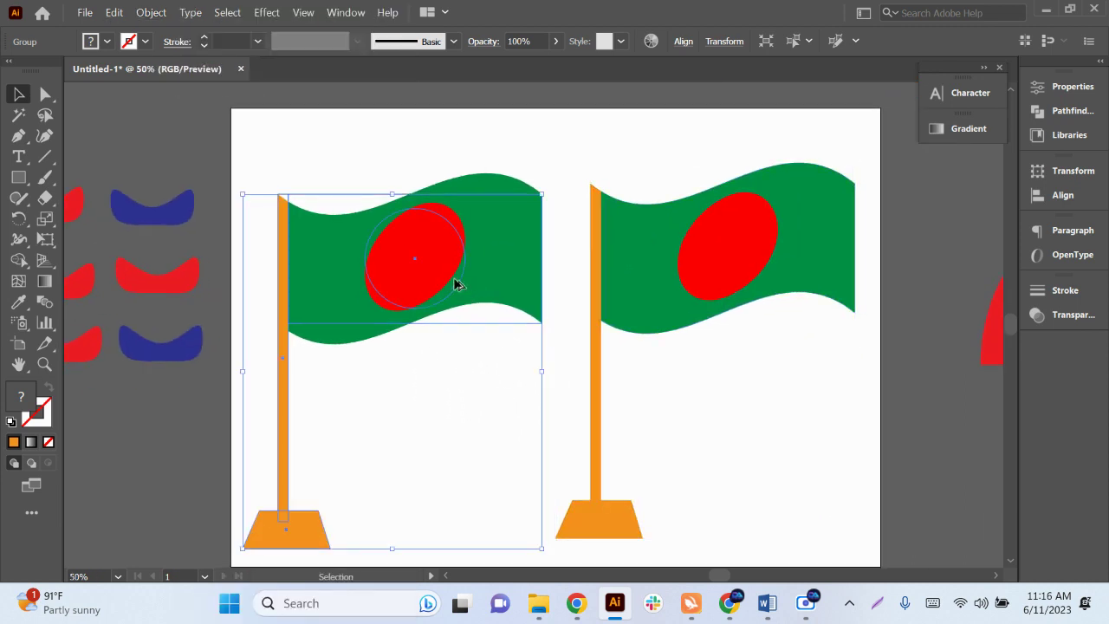
{"action": "scroll", "coordinate": [456, 280], "scroll_direction": "up", "scroll_amount": 2}
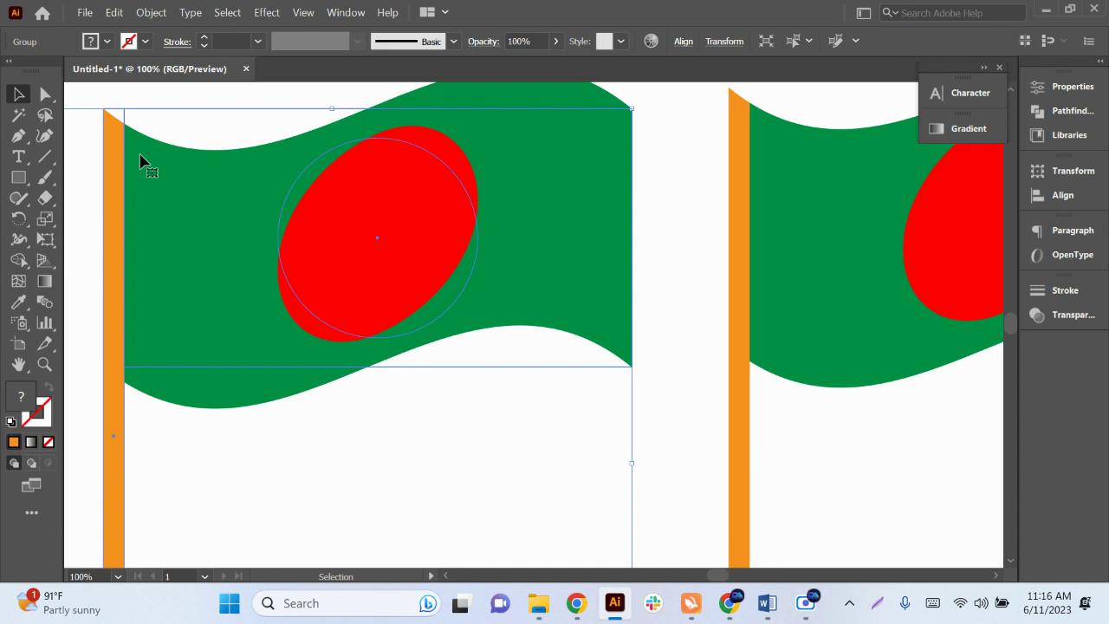
{"action": "scroll", "coordinate": [143, 152], "scroll_direction": "up", "scroll_amount": 1}
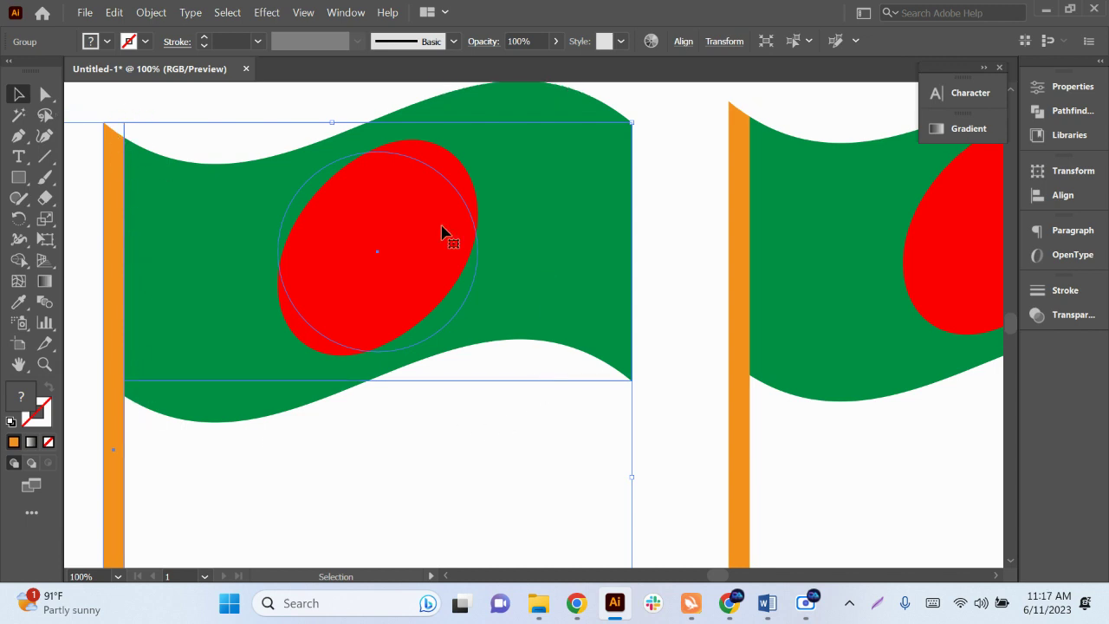
{"action": "scroll", "coordinate": [396, 255], "scroll_direction": "down", "scroll_amount": 1}
{"action": "scroll", "coordinate": [685, 347], "scroll_direction": "right", "scroll_amount": 2}
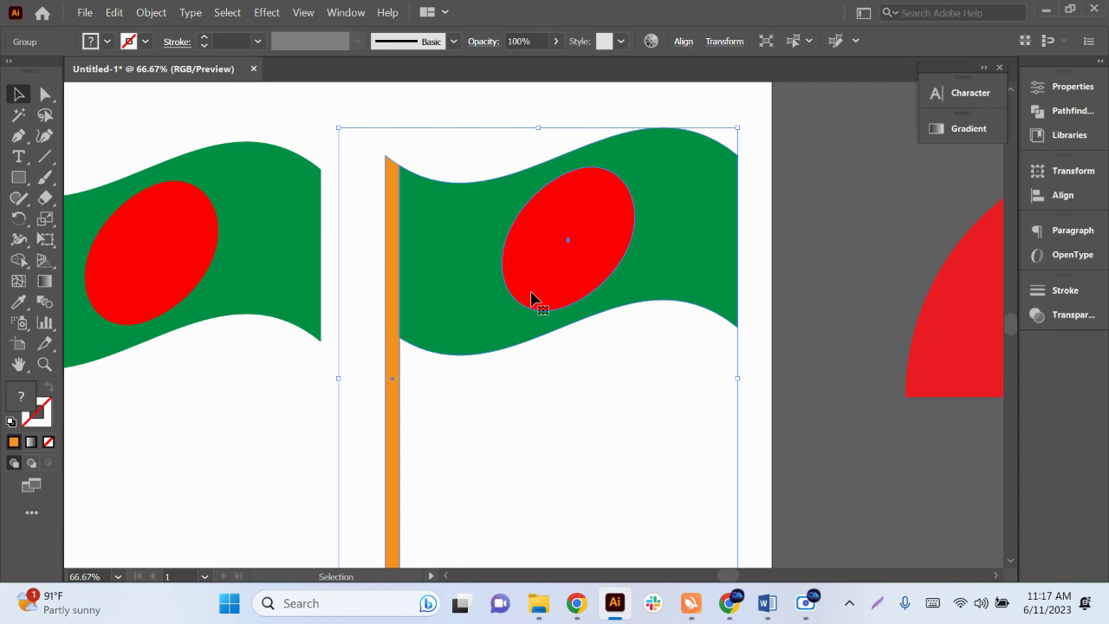
{"action": "scroll", "coordinate": [575, 363], "scroll_direction": "left", "scroll_amount": 2}
{"action": "left_click", "coordinate": [401, 274]}
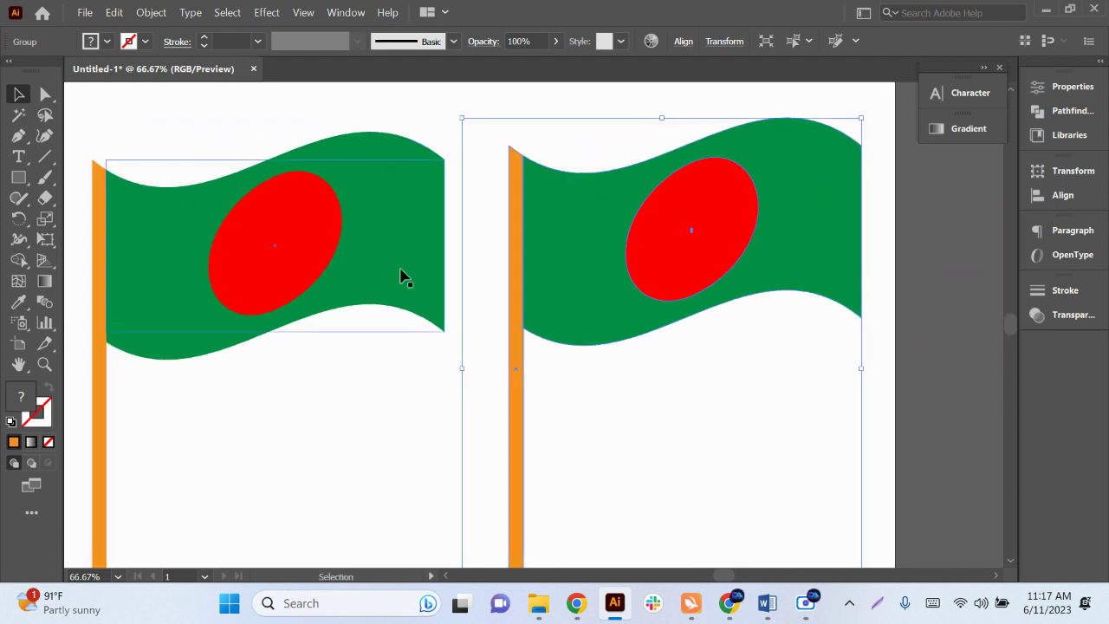
{"action": "left_click", "coordinate": [151, 12]}
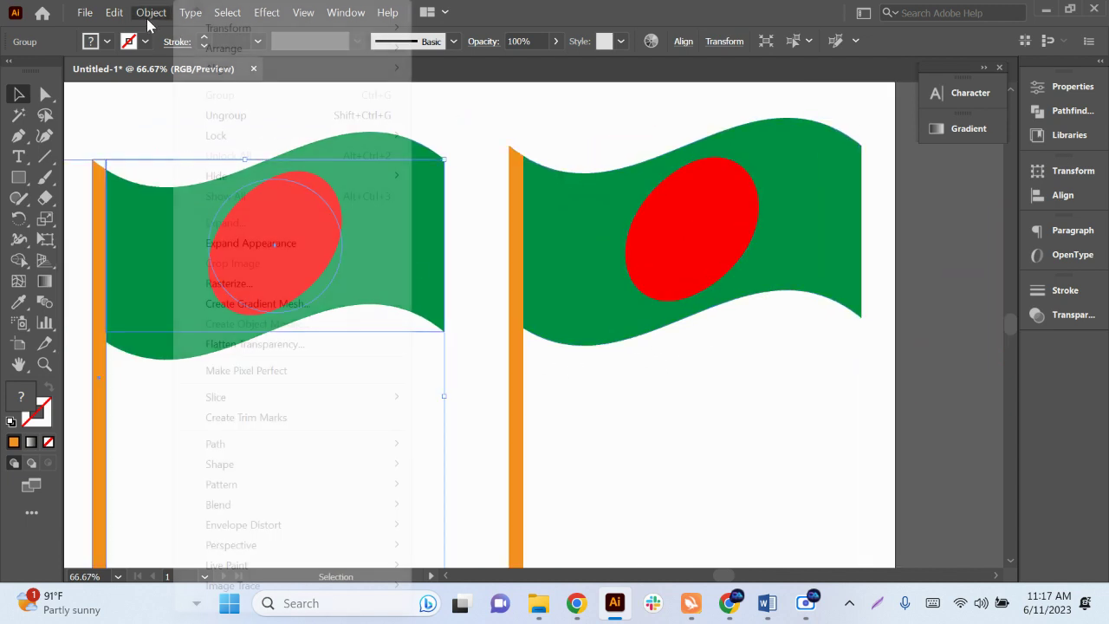
{"action": "left_click", "coordinate": [257, 244]}
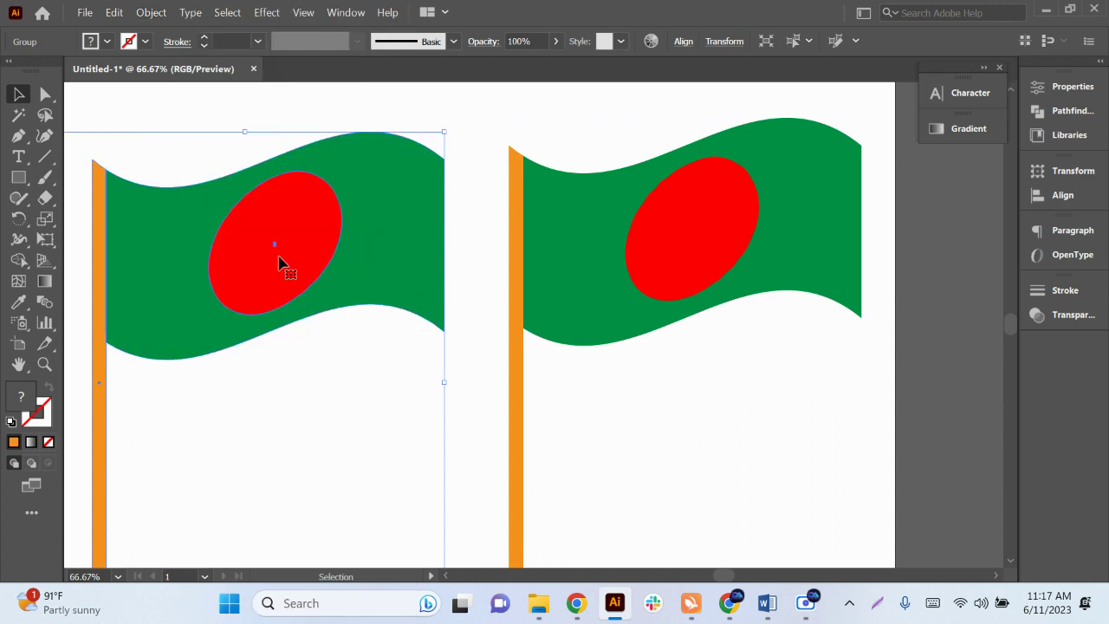
Step: Move the left flag up slightly so it lines up beside the right one
{"action": "left_click_drag", "start_coordinate": [280, 261], "coordinate": [277, 236]}
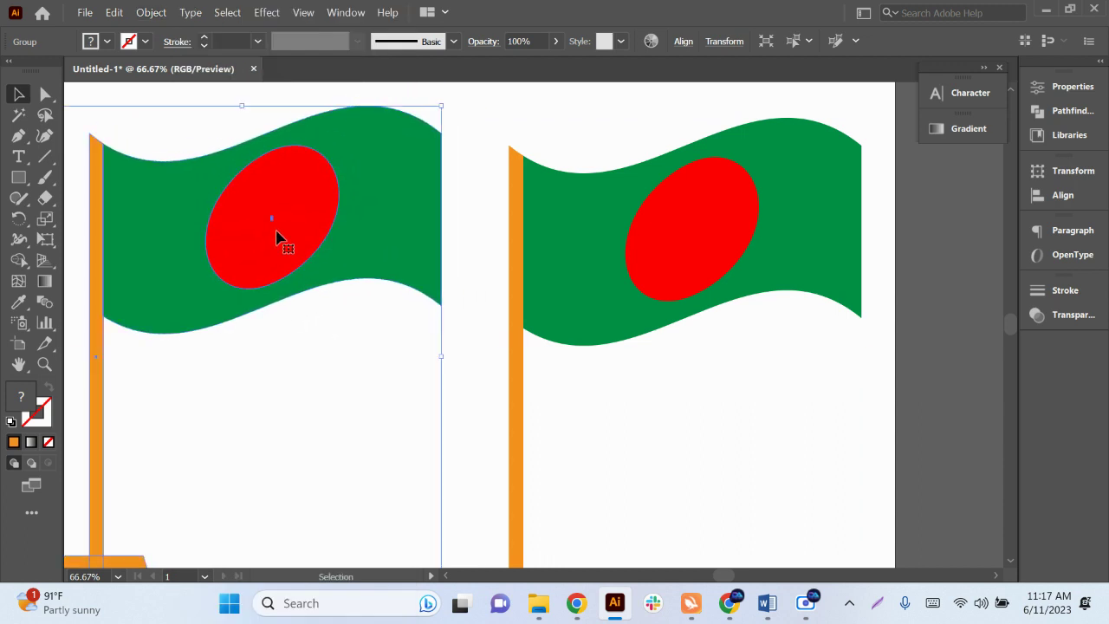
{"action": "scroll", "coordinate": [365, 334], "scroll_direction": "down", "scroll_amount": 2}
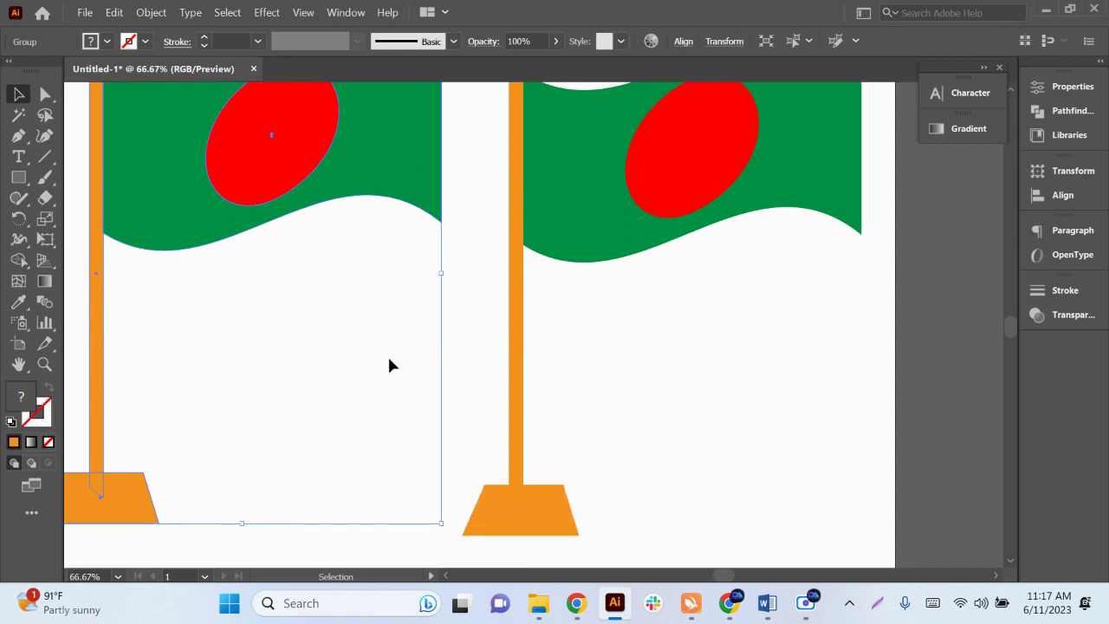
{"action": "scroll", "coordinate": [389, 365], "scroll_direction": "down", "scroll_amount": 2}
{"action": "left_click_drag", "start_coordinate": [344, 284], "coordinate": [347, 289]}
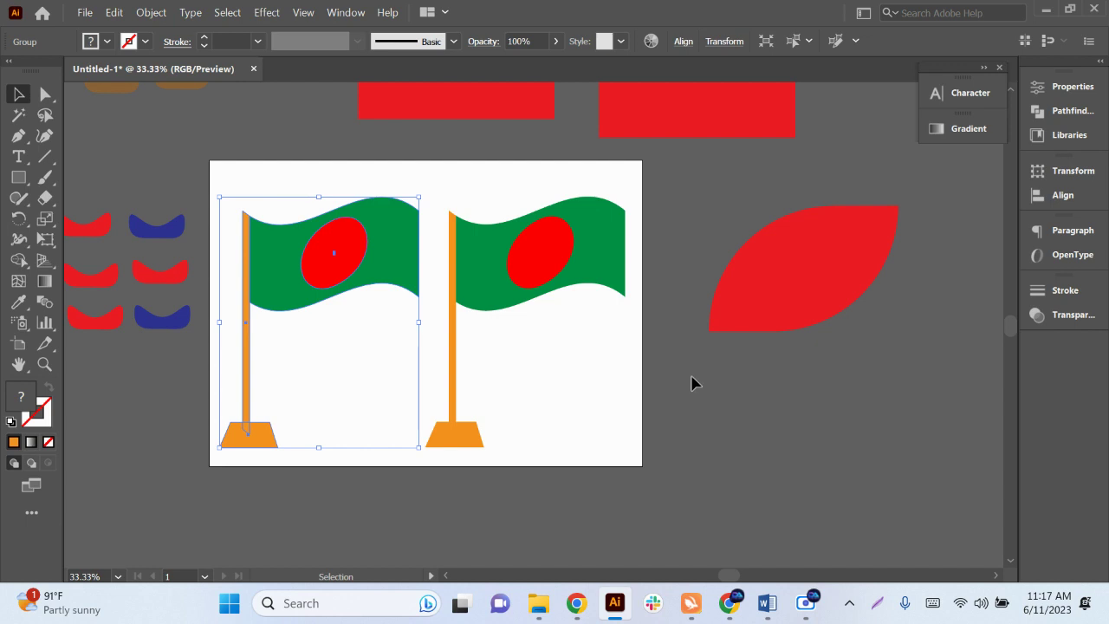